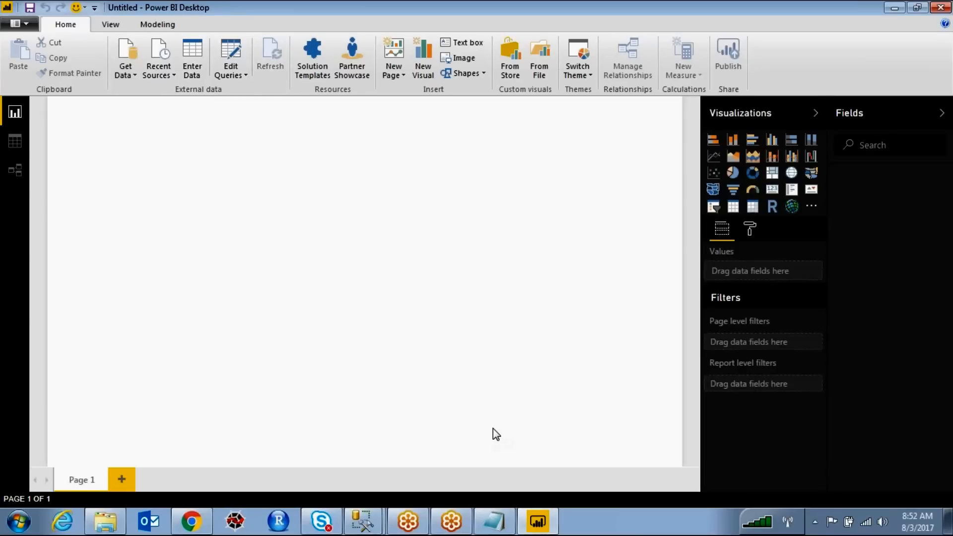
Step: Open Excel 2013 with a blank workbook and dismiss the Power BI Publisher welcome dialog
{"action": "left_click", "coordinate": [4, 522]}
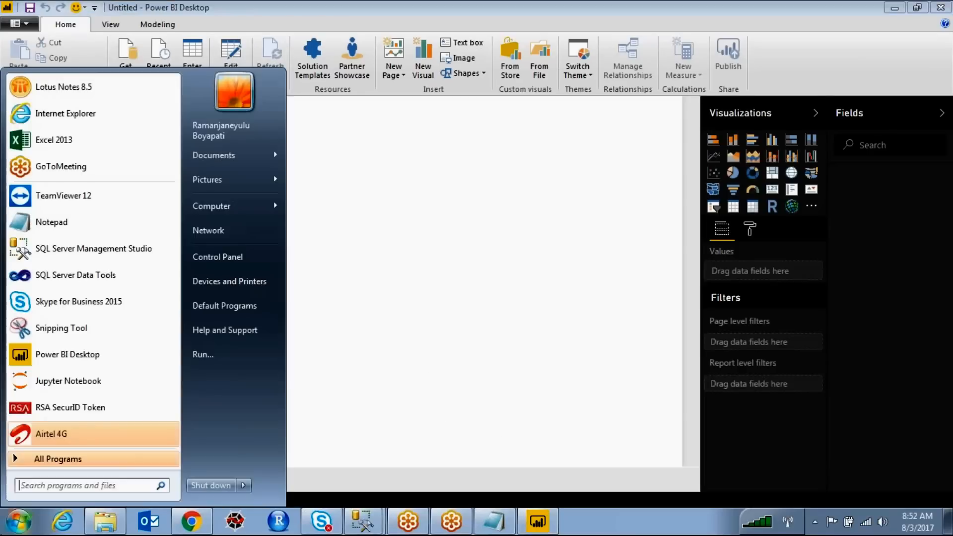
{"action": "left_click", "coordinate": [65, 143]}
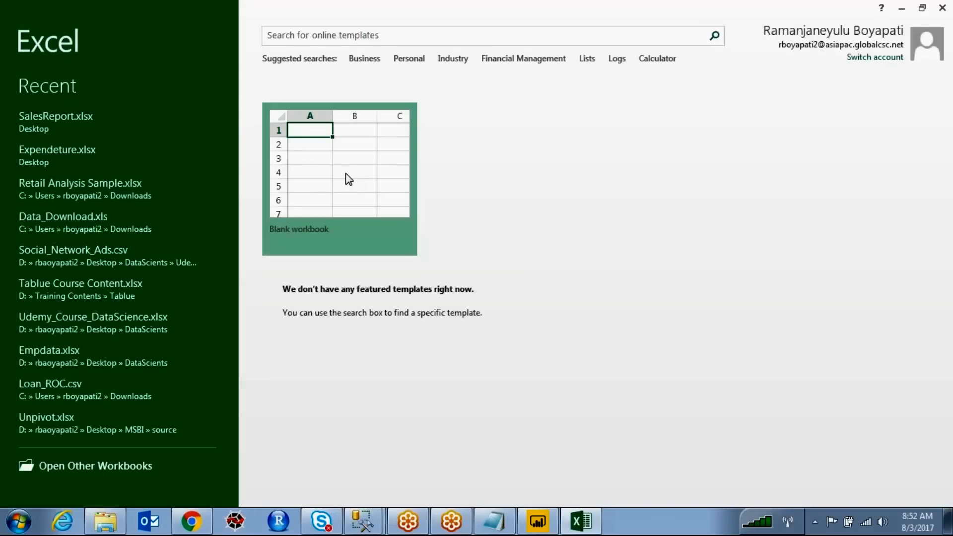
{"action": "left_click", "coordinate": [349, 179]}
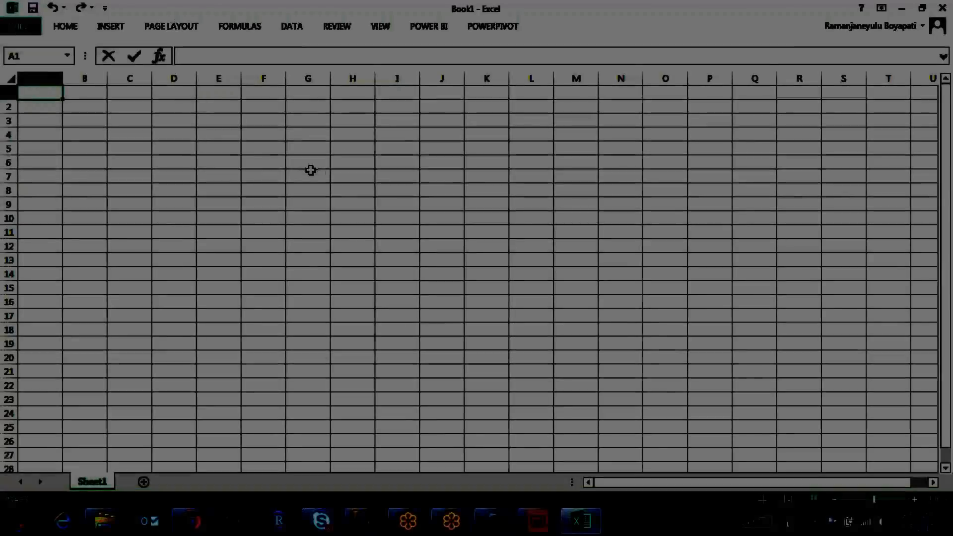
{"action": "left_click", "coordinate": [312, 172]}
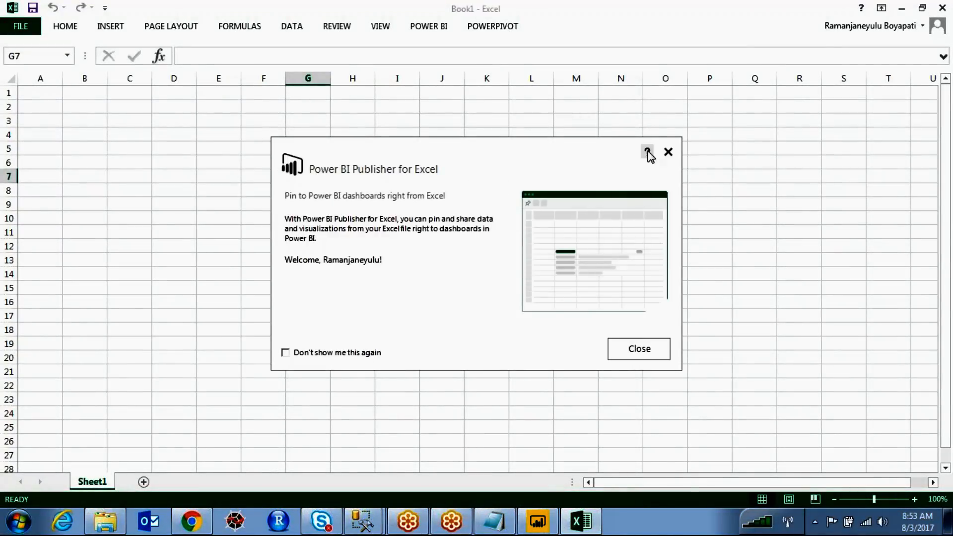
{"action": "left_click", "coordinate": [668, 152]}
Step: List the data sources Excel, csv, text, sql server and ssas in cells G6 to G10
{"action": "left_click", "coordinate": [307, 162]}
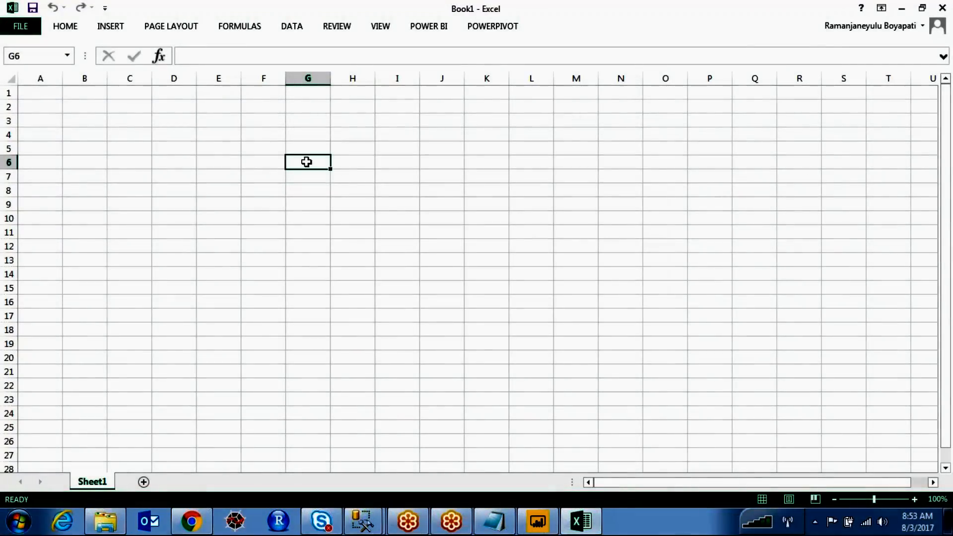
{"action": "type", "text": "Exce"}
{"action": "type", "text": "l"}
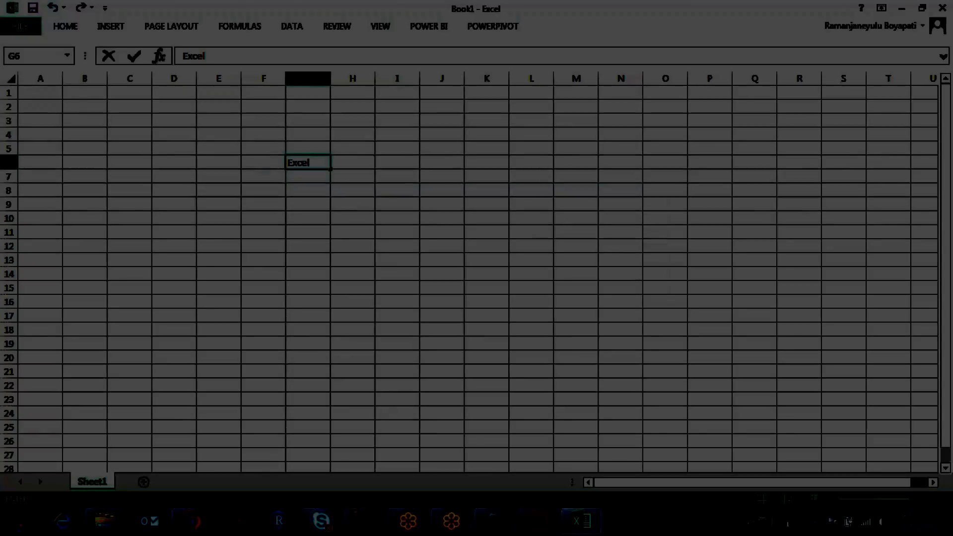
{"action": "key", "text": "Return"}
{"action": "type", "text": "csv"}
{"action": "key", "text": "Return"}
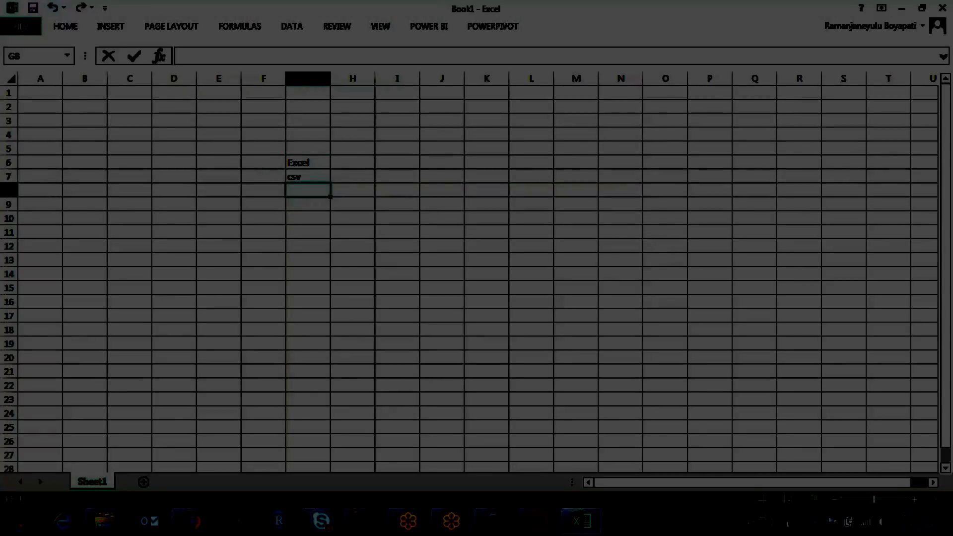
{"action": "type", "text": "text"}
{"action": "key", "text": "Return"}
{"action": "type", "text": "sql server"}
{"action": "key", "text": "Return"}
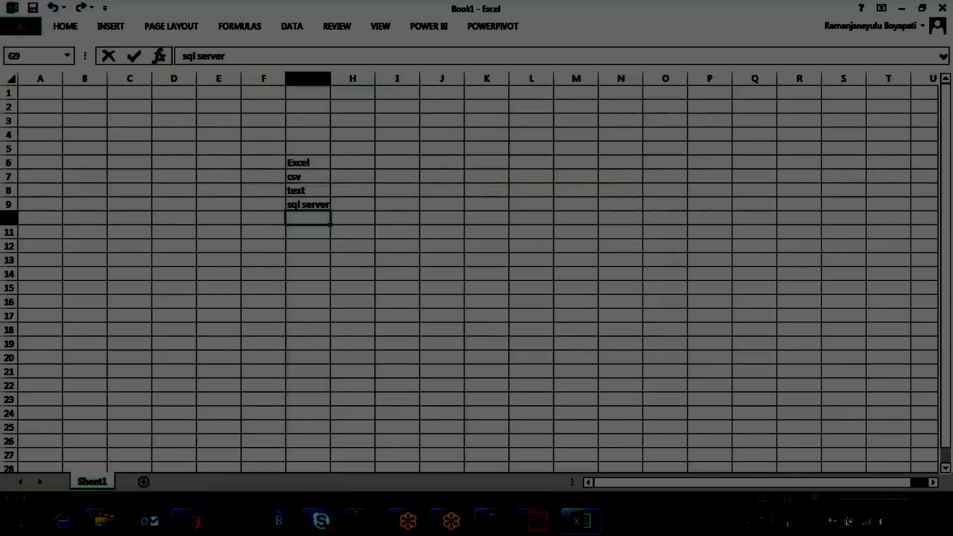
{"action": "type", "text": "ssas"}
{"action": "left_click", "coordinate": [465, 319]}
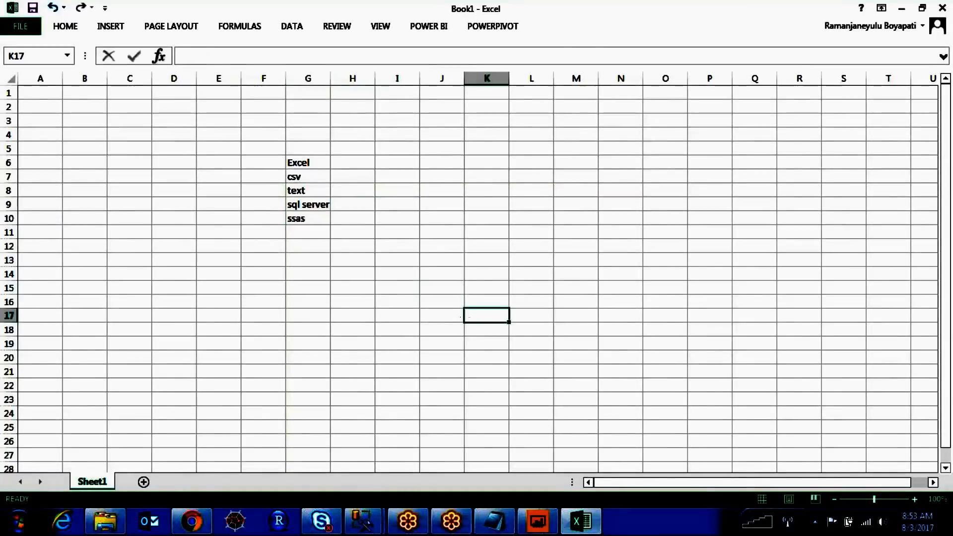
{"action": "left_click_drag", "start_coordinate": [312, 162], "coordinate": [311, 218]}
{"action": "left_click", "coordinate": [378, 227]}
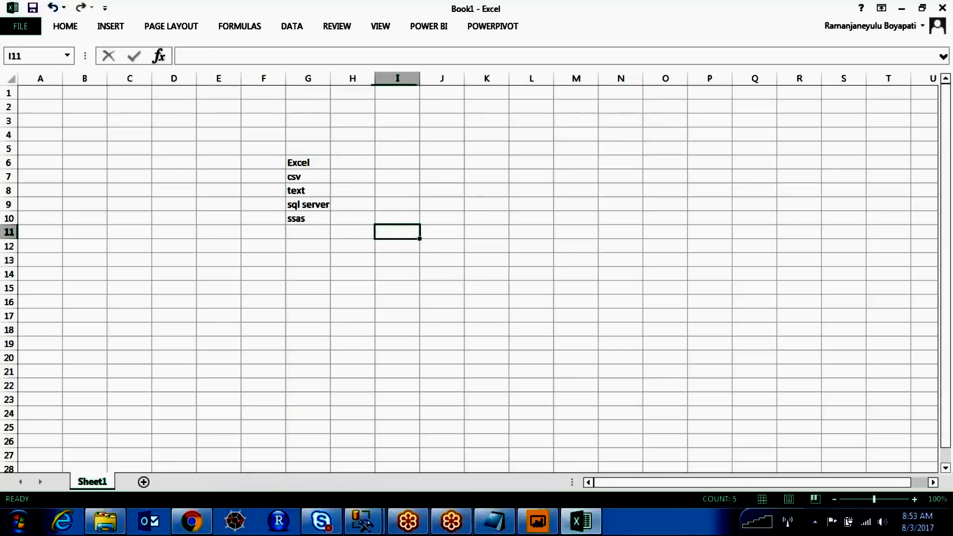
{"action": "left_click", "coordinate": [310, 219]}
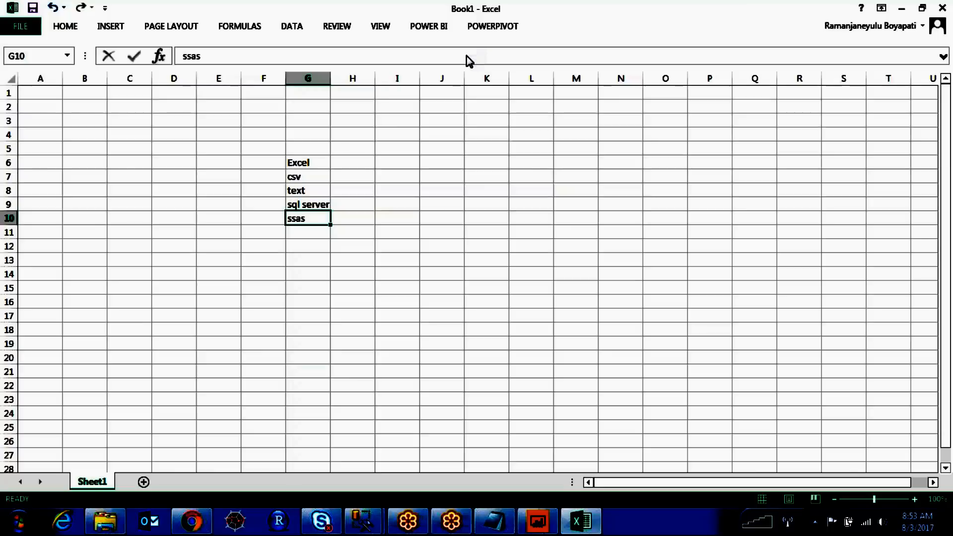
{"action": "left_click", "coordinate": [385, 339]}
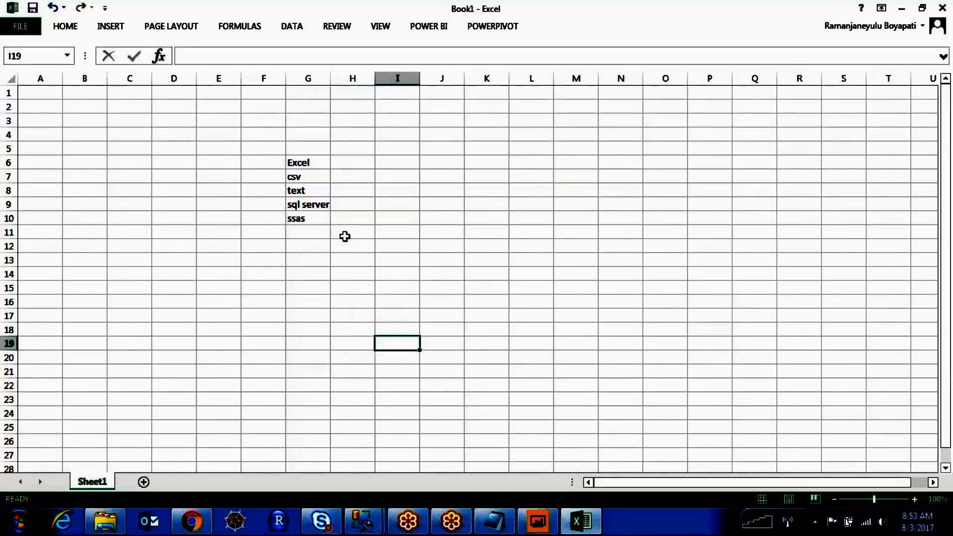
{"action": "left_click_drag", "start_coordinate": [293, 161], "coordinate": [316, 221]}
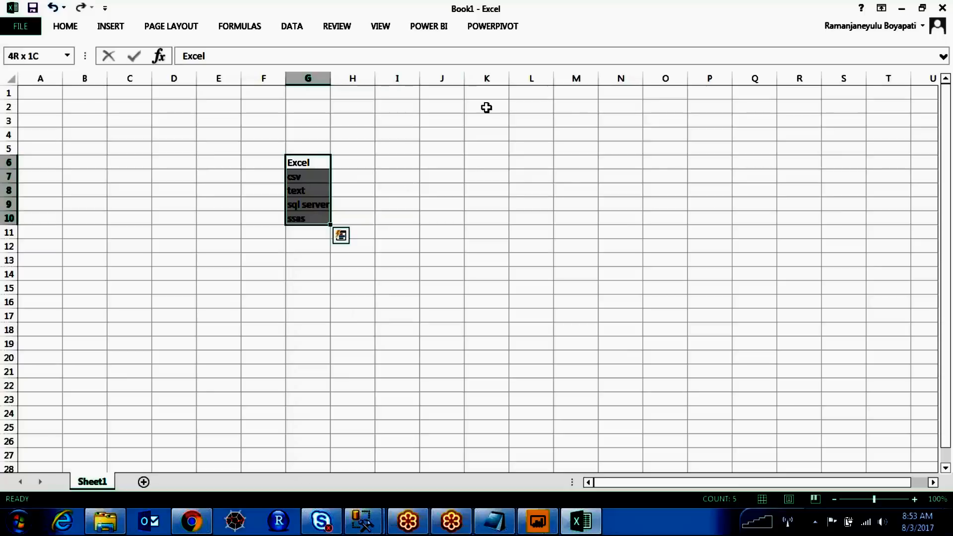
Step: Sketch a freehand box around the source list, linked by a line to a larger box holding four small boxes
{"action": "mouse_move", "coordinate": [276, 147]}
{"action": "left_mouse_down"}
{"action": "mouse_move", "coordinate": [360, 224]}
{"action": "mouse_move", "coordinate": [315, 150]}
{"action": "mouse_move", "coordinate": [288, 149]}
{"action": "left_mouse_up"}
{"action": "left_click_drag", "start_coordinate": [358, 182], "coordinate": [514, 182]}
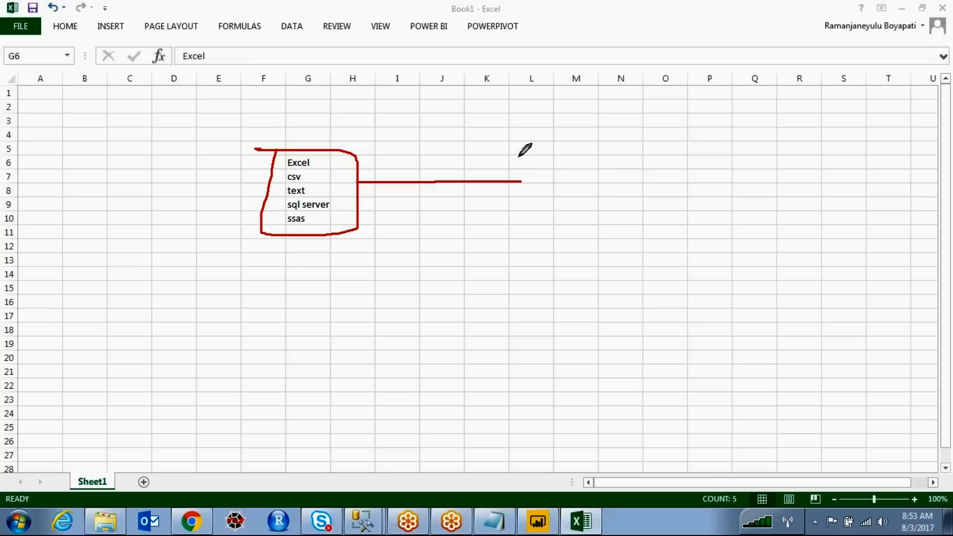
{"action": "mouse_move", "coordinate": [522, 157]}
{"action": "left_mouse_down"}
{"action": "mouse_move", "coordinate": [521, 219]}
{"action": "mouse_move", "coordinate": [561, 257]}
{"action": "mouse_move", "coordinate": [655, 234]}
{"action": "mouse_move", "coordinate": [660, 149]}
{"action": "mouse_move", "coordinate": [601, 135]}
{"action": "mouse_move", "coordinate": [522, 150]}
{"action": "mouse_move", "coordinate": [518, 165]}
{"action": "mouse_move", "coordinate": [544, 179]}
{"action": "mouse_move", "coordinate": [556, 150]}
{"action": "mouse_move", "coordinate": [541, 151]}
{"action": "mouse_move", "coordinate": [588, 171]}
{"action": "mouse_move", "coordinate": [602, 159]}
{"action": "mouse_move", "coordinate": [587, 151]}
{"action": "left_mouse_up"}
{"action": "mouse_move", "coordinate": [568, 193]}
{"action": "left_mouse_down"}
{"action": "mouse_move", "coordinate": [562, 219]}
{"action": "mouse_move", "coordinate": [569, 195]}
{"action": "left_mouse_up"}
{"action": "mouse_move", "coordinate": [629, 192]}
{"action": "left_mouse_down"}
{"action": "mouse_move", "coordinate": [631, 216]}
{"action": "mouse_move", "coordinate": [612, 192]}
{"action": "left_mouse_up"}
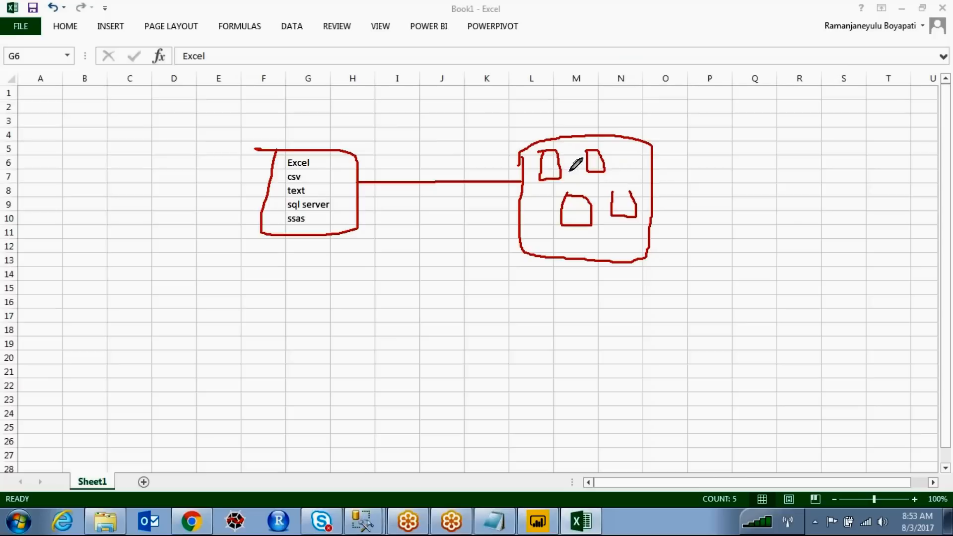
Step: Draw connecting lines between the four small boxes and handwrite "model" above the large box
{"action": "mouse_move", "coordinate": [561, 169]}
{"action": "left_mouse_down"}
{"action": "mouse_move", "coordinate": [575, 195]}
{"action": "mouse_move", "coordinate": [618, 193]}
{"action": "left_mouse_up"}
{"action": "left_click_drag", "start_coordinate": [561, 170], "coordinate": [588, 165]}
{"action": "left_click_drag", "start_coordinate": [588, 209], "coordinate": [616, 209]}
{"action": "mouse_move", "coordinate": [585, 117]}
{"action": "left_mouse_down"}
{"action": "mouse_move", "coordinate": [587, 126]}
{"action": "mouse_move", "coordinate": [621, 130]}
{"action": "mouse_move", "coordinate": [637, 113]}
{"action": "mouse_move", "coordinate": [628, 127]}
{"action": "mouse_move", "coordinate": [692, 121]}
{"action": "left_mouse_up"}
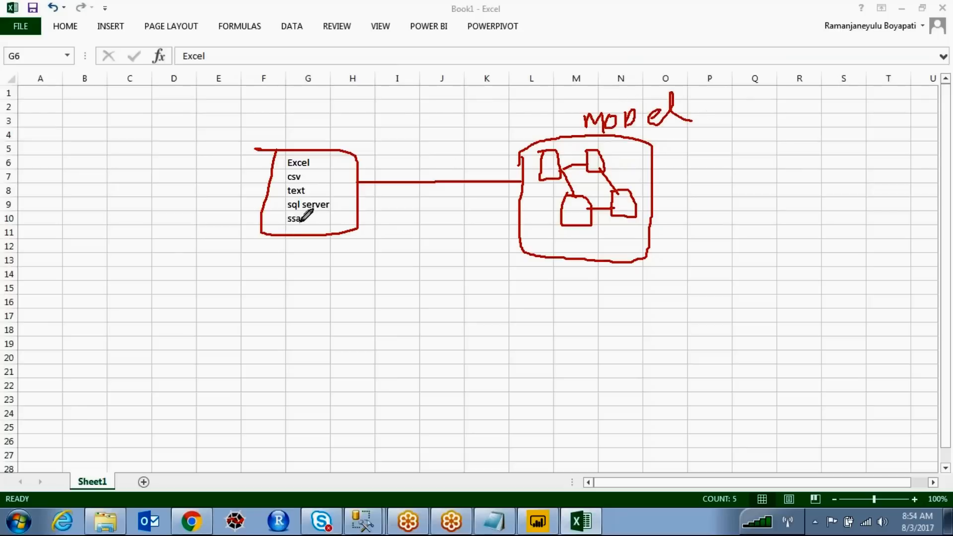
Step: Circle ssas and the whole model sketch, and clear all the freehand annotations
{"action": "left_click_drag", "start_coordinate": [297, 211], "coordinate": [309, 222]}
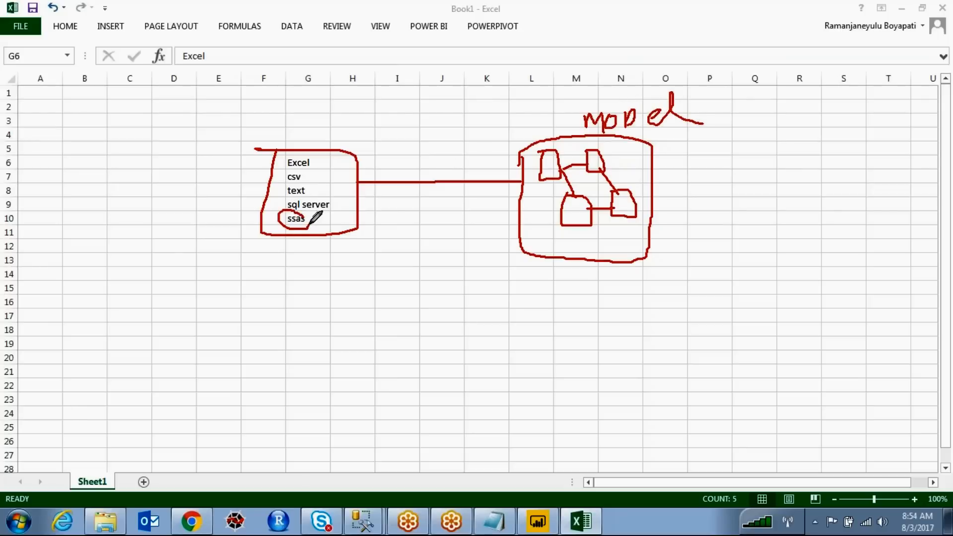
{"action": "mouse_move", "coordinate": [655, 92]}
{"action": "left_mouse_down"}
{"action": "mouse_move", "coordinate": [583, 90]}
{"action": "mouse_move", "coordinate": [696, 277]}
{"action": "mouse_move", "coordinate": [685, 98]}
{"action": "mouse_move", "coordinate": [628, 91]}
{"action": "left_mouse_up"}
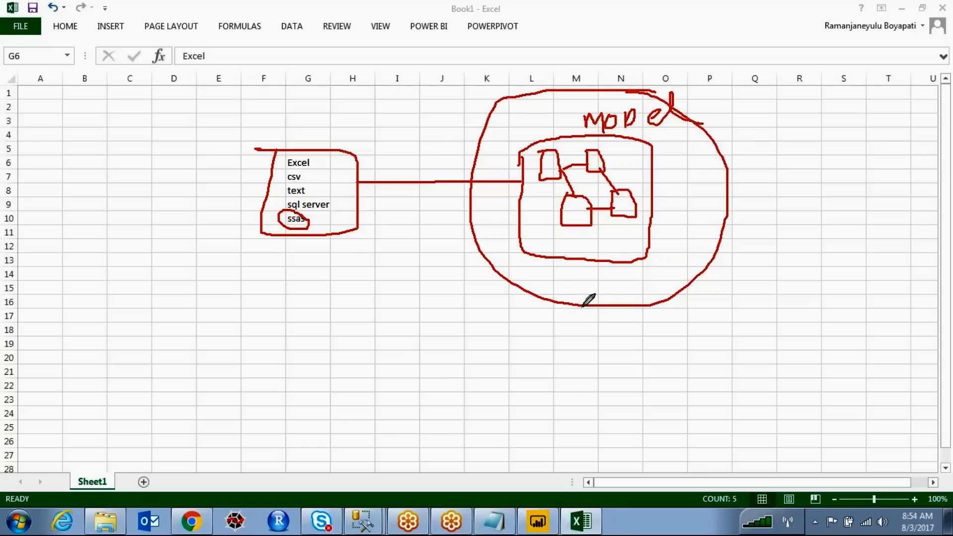
{"action": "mouse_move", "coordinate": [517, 93]}
{"action": "left_mouse_down"}
{"action": "mouse_move", "coordinate": [494, 262]}
{"action": "mouse_move", "coordinate": [518, 286]}
{"action": "left_mouse_up"}
{"action": "mouse_move", "coordinate": [688, 280]}
{"action": "left_mouse_down"}
{"action": "mouse_move", "coordinate": [711, 110]}
{"action": "mouse_move", "coordinate": [607, 80]}
{"action": "left_mouse_up"}
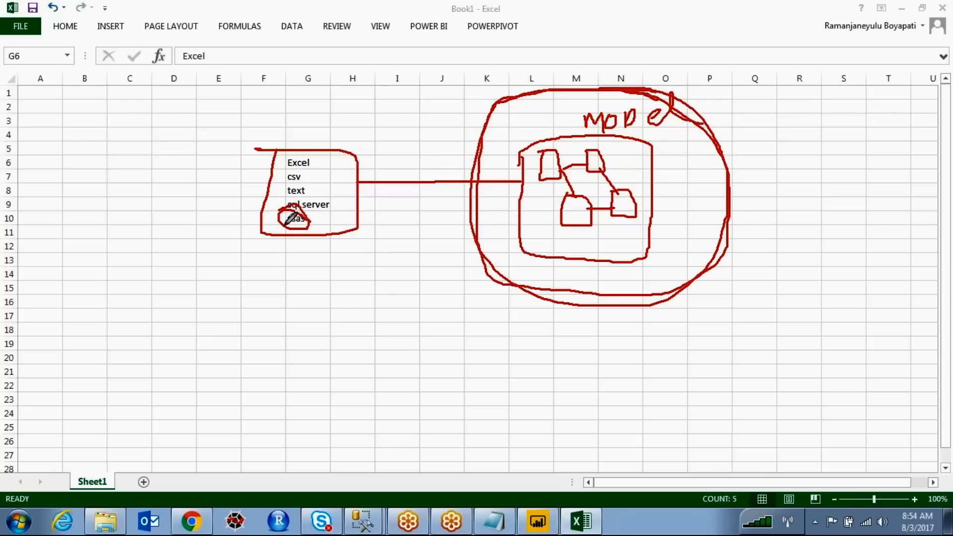
{"action": "key", "text": "Escape"}
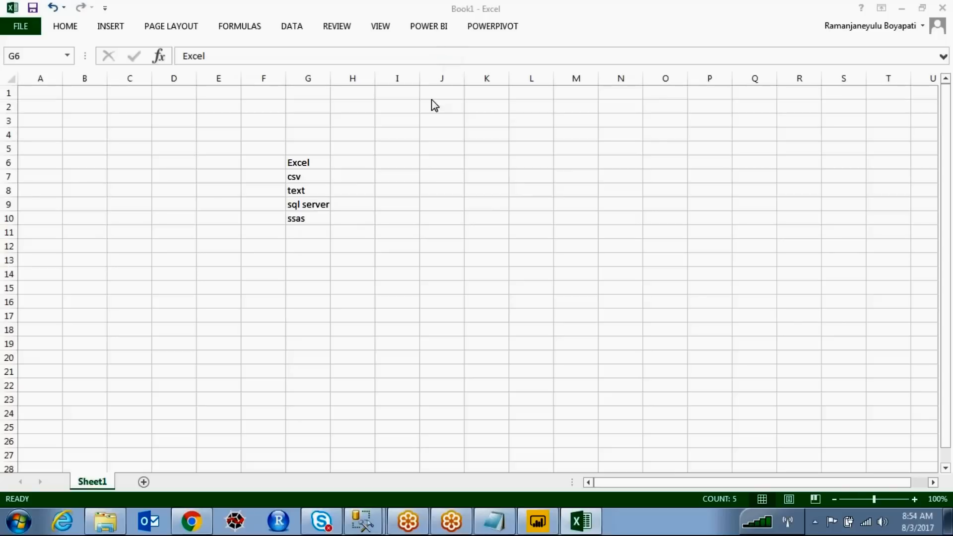
Step: Sketch a box around the sources above ssas and join it with three lines to an empty freehand box
{"action": "key", "text": "ctrl+shift+Down"}
{"action": "left_click", "coordinate": [313, 209]}
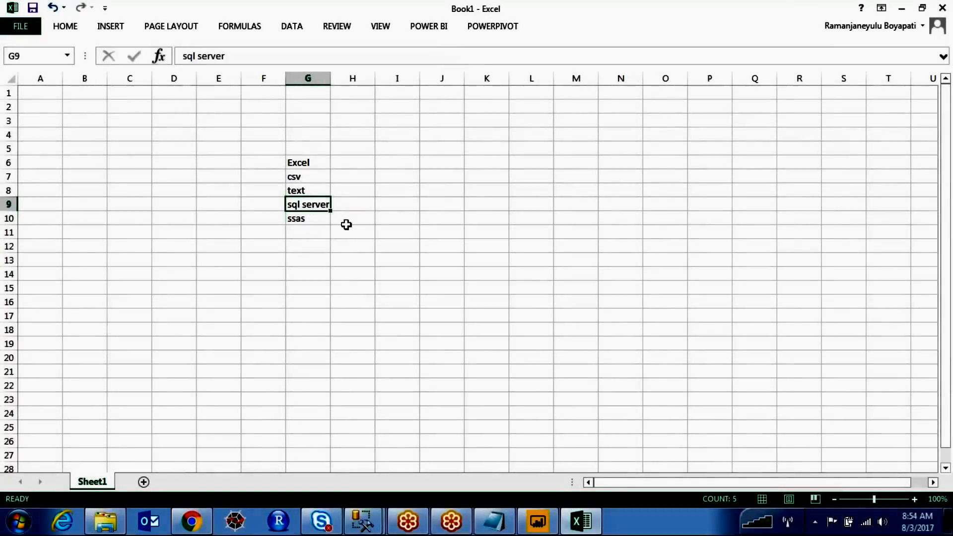
{"action": "left_click", "coordinate": [469, 43]}
{"action": "mouse_move", "coordinate": [551, 131]}
{"action": "left_mouse_down"}
{"action": "mouse_move", "coordinate": [548, 201]}
{"action": "mouse_move", "coordinate": [651, 140]}
{"action": "left_mouse_up"}
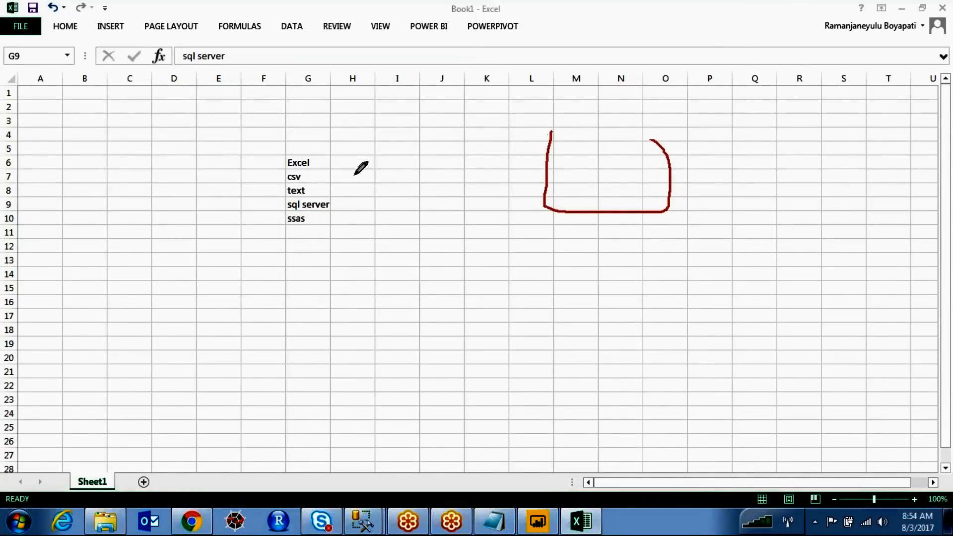
{"action": "mouse_move", "coordinate": [285, 148]}
{"action": "left_mouse_down"}
{"action": "mouse_move", "coordinate": [278, 194]}
{"action": "mouse_move", "coordinate": [343, 170]}
{"action": "mouse_move", "coordinate": [330, 156]}
{"action": "mouse_move", "coordinate": [567, 155]}
{"action": "left_mouse_up"}
{"action": "left_click_drag", "start_coordinate": [350, 173], "coordinate": [560, 188]}
{"action": "left_click_drag", "start_coordinate": [353, 160], "coordinate": [548, 151]}
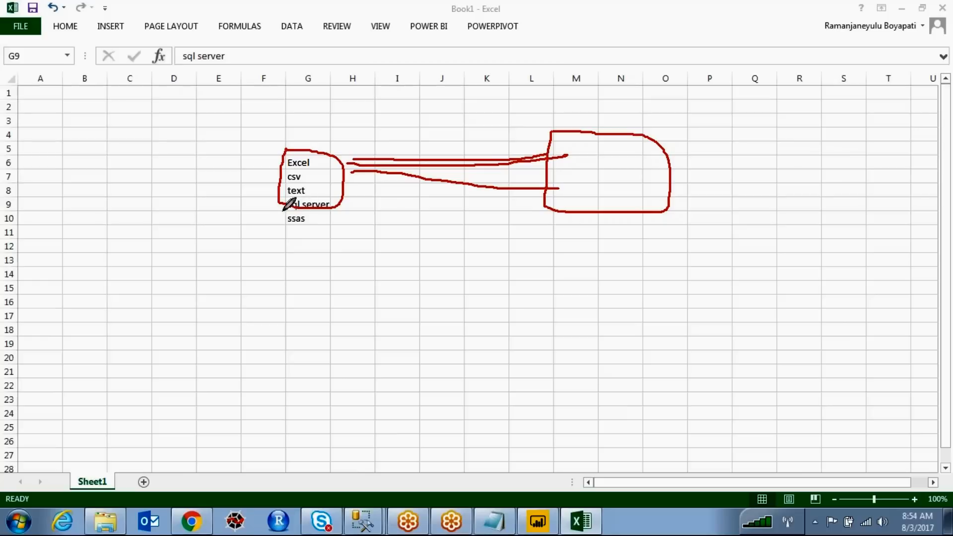
Step: Circle ssas with handwritten marks below it, link it to a second freehand box, and clear the annotations
{"action": "mouse_move", "coordinate": [315, 225]}
{"action": "left_mouse_down"}
{"action": "mouse_move", "coordinate": [317, 216]}
{"action": "mouse_move", "coordinate": [282, 293]}
{"action": "mouse_move", "coordinate": [292, 339]}
{"action": "left_mouse_up"}
{"action": "left_click_drag", "start_coordinate": [321, 294], "coordinate": [329, 342]}
{"action": "left_click_drag", "start_coordinate": [365, 284], "coordinate": [355, 319]}
{"action": "left_click_drag", "start_coordinate": [338, 303], "coordinate": [390, 309]}
{"action": "mouse_move", "coordinate": [348, 207]}
{"action": "left_mouse_down"}
{"action": "mouse_move", "coordinate": [253, 211]}
{"action": "mouse_move", "coordinate": [427, 347]}
{"action": "mouse_move", "coordinate": [352, 223]}
{"action": "left_mouse_up"}
{"action": "mouse_move", "coordinate": [430, 312]}
{"action": "left_mouse_down"}
{"action": "mouse_move", "coordinate": [585, 276]}
{"action": "mouse_move", "coordinate": [582, 355]}
{"action": "left_mouse_up"}
{"action": "mouse_move", "coordinate": [647, 353]}
{"action": "left_mouse_down"}
{"action": "mouse_move", "coordinate": [648, 257]}
{"action": "mouse_move", "coordinate": [601, 263]}
{"action": "left_mouse_up"}
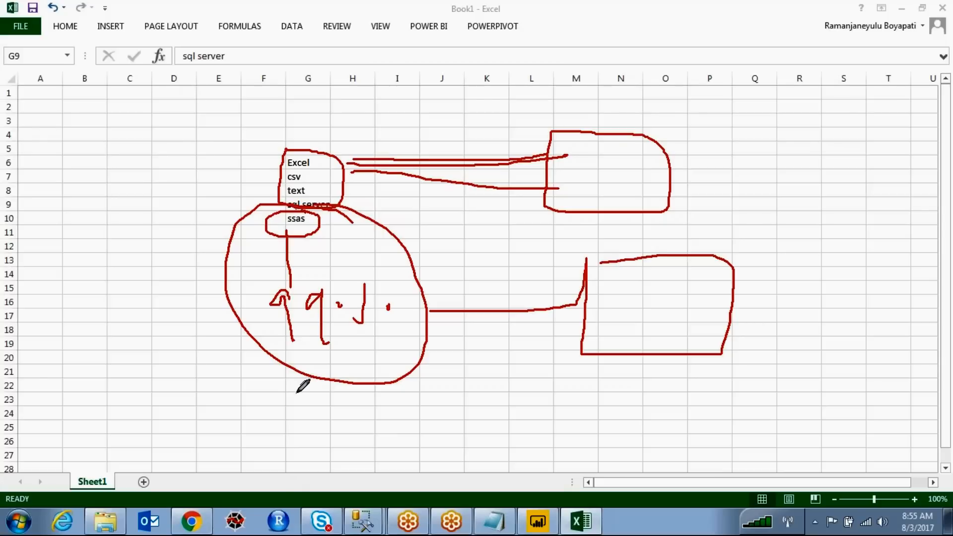
{"action": "left_click", "coordinate": [430, 48]}
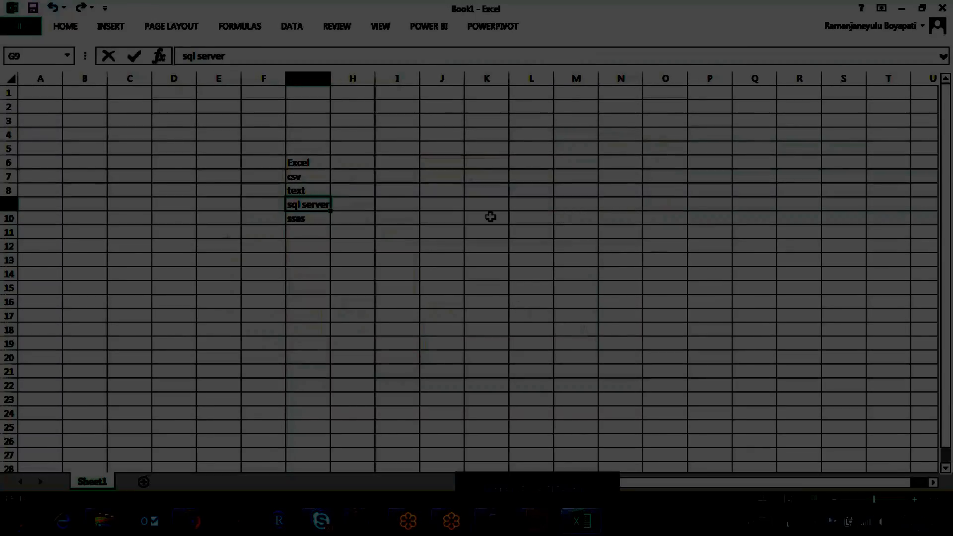
Step: Enter the dimension table names dimcustomer in K7 and dimproduct in K8
{"action": "left_click", "coordinate": [484, 181]}
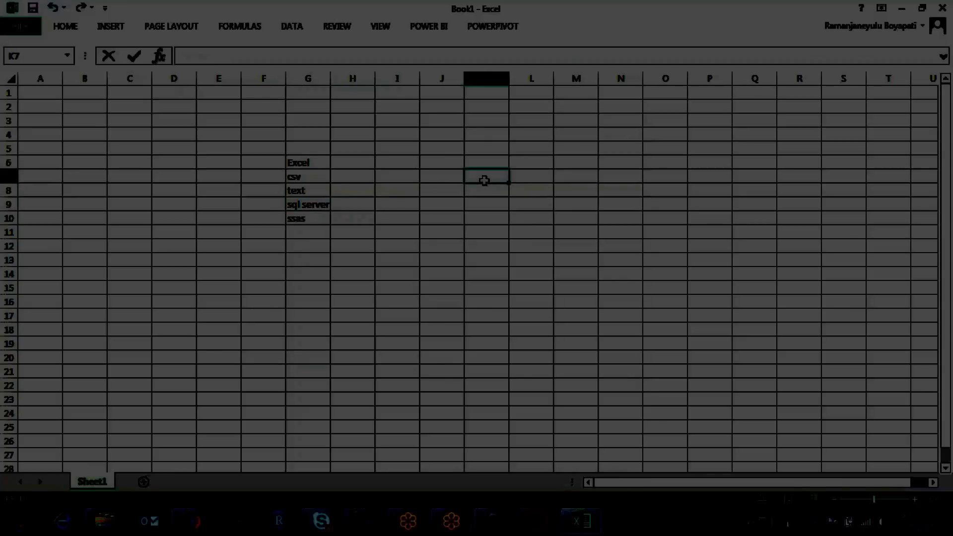
{"action": "type", "text": "dimcustomer"}
{"action": "key", "text": "Return"}
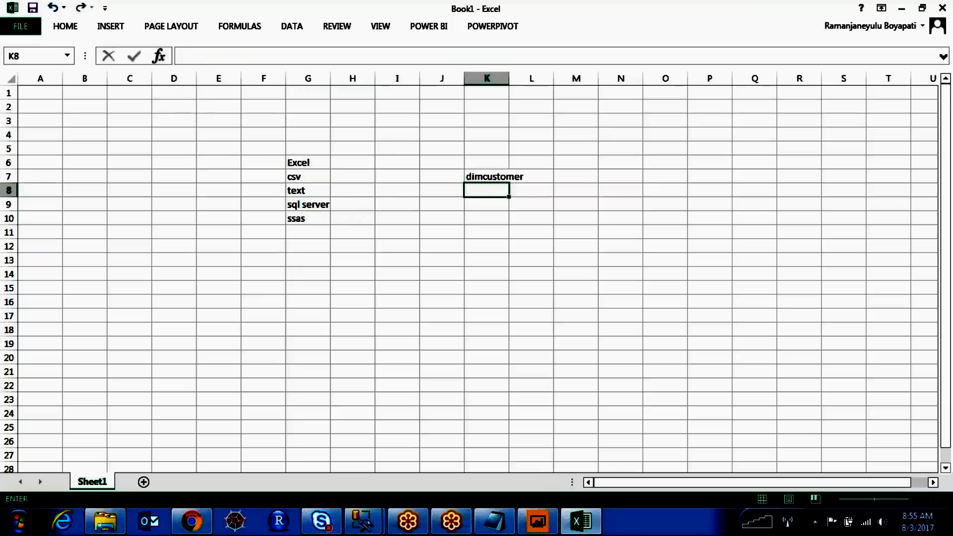
{"action": "type", "text": "dimproduct"}
{"action": "key", "text": "Return"}
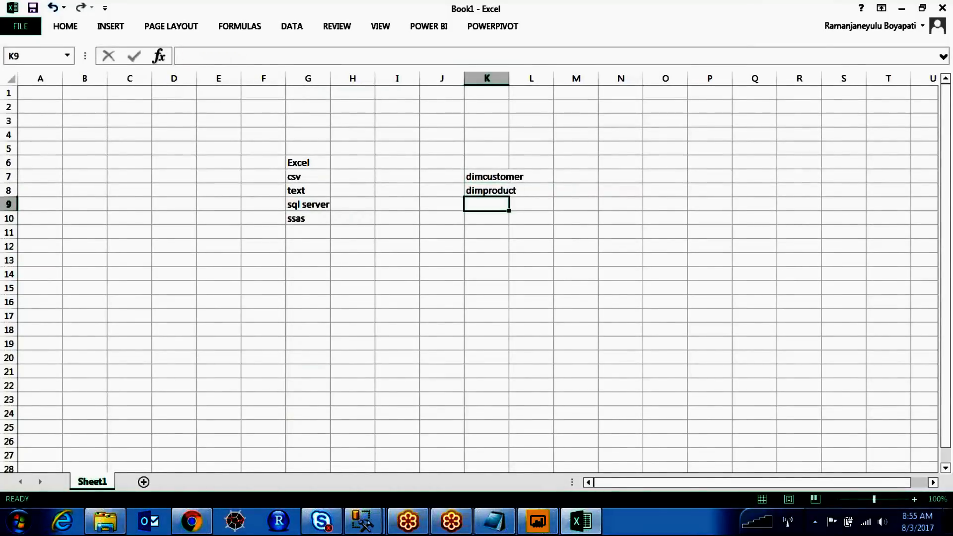
Step: Enter factinternetsales in K12 and fit column K's width to its contents
{"action": "key", "text": "Down"}
{"action": "key", "text": "Down"}
{"action": "key", "text": "Down"}
{"action": "type", "text": "factinternetsales"}
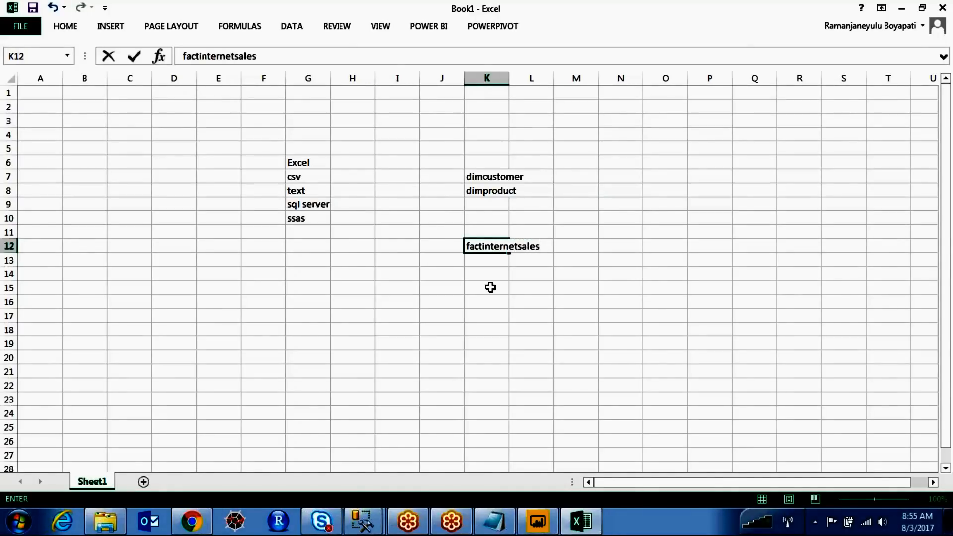
{"action": "left_click", "coordinate": [511, 408]}
{"action": "double_click", "coordinate": [509, 78]}
{"action": "left_click_drag", "start_coordinate": [503, 178], "coordinate": [511, 247]}
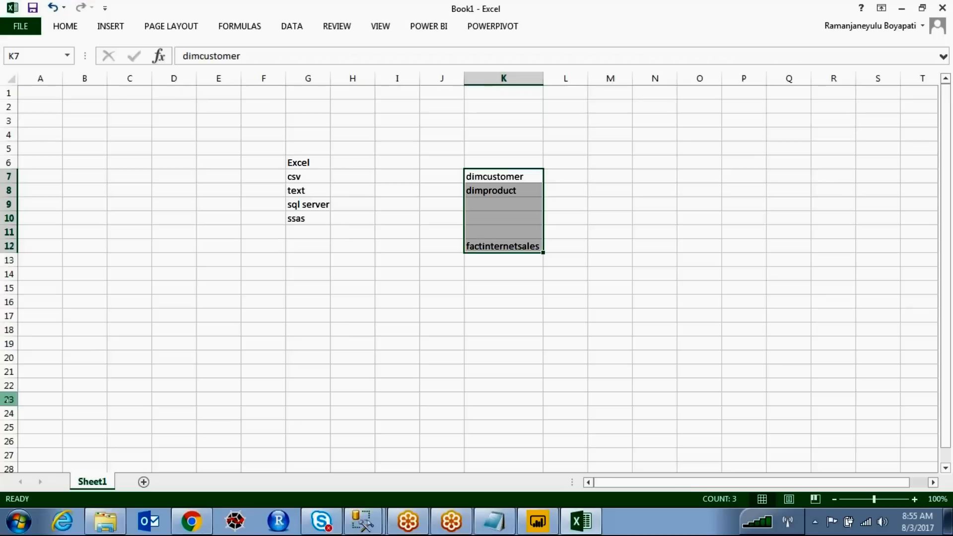
Step: Switch to Power BI Desktop and start getting data from a SQL Server database
{"action": "left_click", "coordinate": [538, 522]}
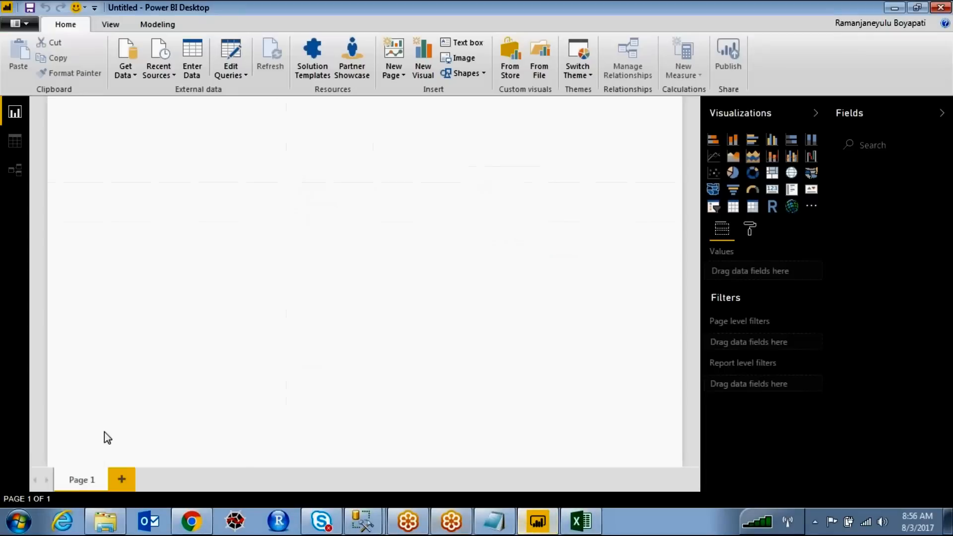
{"action": "left_click", "coordinate": [126, 77]}
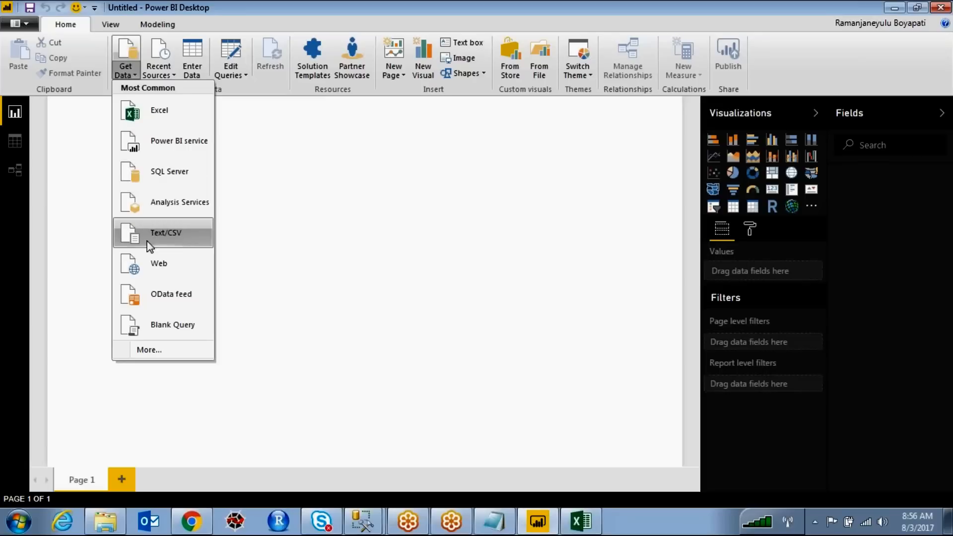
{"action": "left_click", "coordinate": [160, 174]}
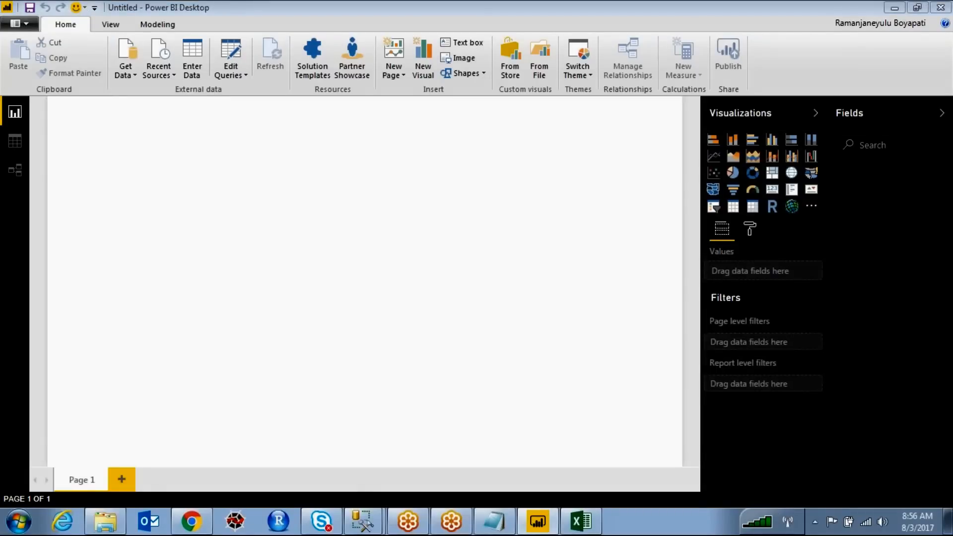
Step: Review the AdventureWorksDW2012 tables in SQL Server Management Studio and return to Power BI Desktop
{"action": "left_click", "coordinate": [362, 522]}
{"action": "left_click", "coordinate": [341, 484]}
{"action": "left_click", "coordinate": [54, 107]}
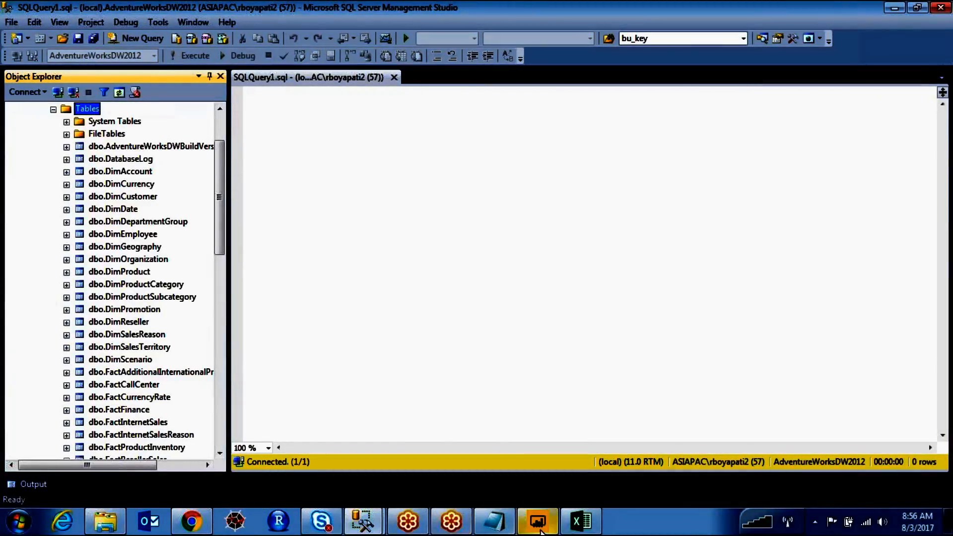
{"action": "left_click", "coordinate": [539, 526]}
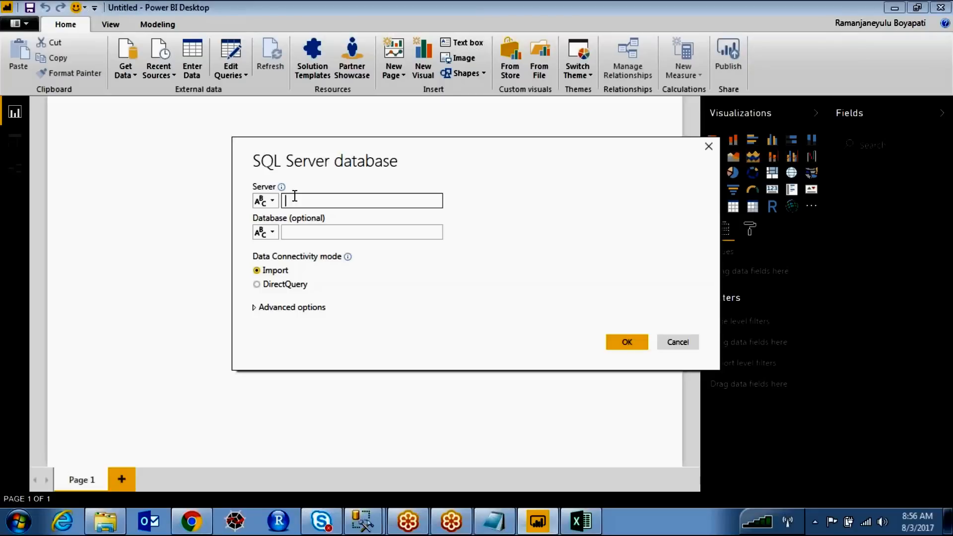
Step: Enter . as the SQL Server name, mark the server, database and connectivity mode settings with the screen pen, and clear the marks
{"action": "type", "text": "."}
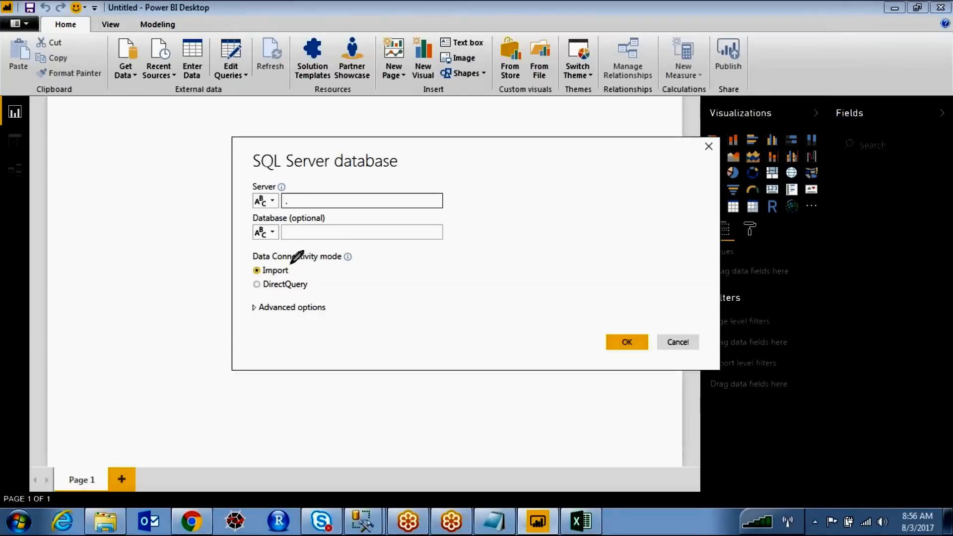
{"action": "mouse_move", "coordinate": [290, 261]}
{"action": "left_mouse_down"}
{"action": "mouse_move", "coordinate": [246, 271]}
{"action": "mouse_move", "coordinate": [315, 285]}
{"action": "mouse_move", "coordinate": [281, 249]}
{"action": "mouse_move", "coordinate": [305, 219]}
{"action": "mouse_move", "coordinate": [313, 237]}
{"action": "left_mouse_up"}
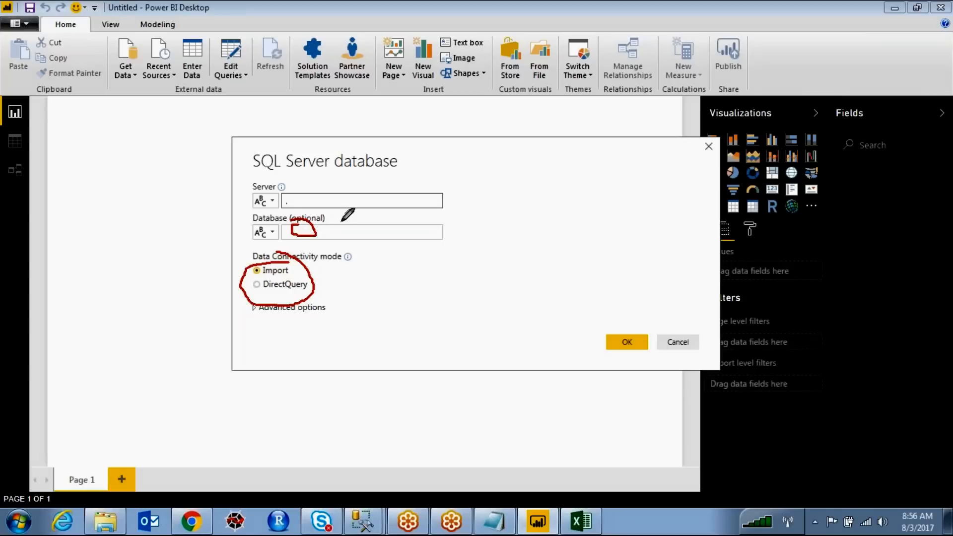
{"action": "mouse_move", "coordinate": [304, 184]}
{"action": "left_mouse_down"}
{"action": "mouse_move", "coordinate": [278, 195]}
{"action": "mouse_move", "coordinate": [284, 206]}
{"action": "mouse_move", "coordinate": [300, 199]}
{"action": "mouse_move", "coordinate": [298, 186]}
{"action": "left_mouse_up"}
{"action": "mouse_move", "coordinate": [408, 166]}
{"action": "left_mouse_down"}
{"action": "mouse_move", "coordinate": [309, 184]}
{"action": "mouse_move", "coordinate": [316, 172]}
{"action": "mouse_move", "coordinate": [349, 208]}
{"action": "left_mouse_up"}
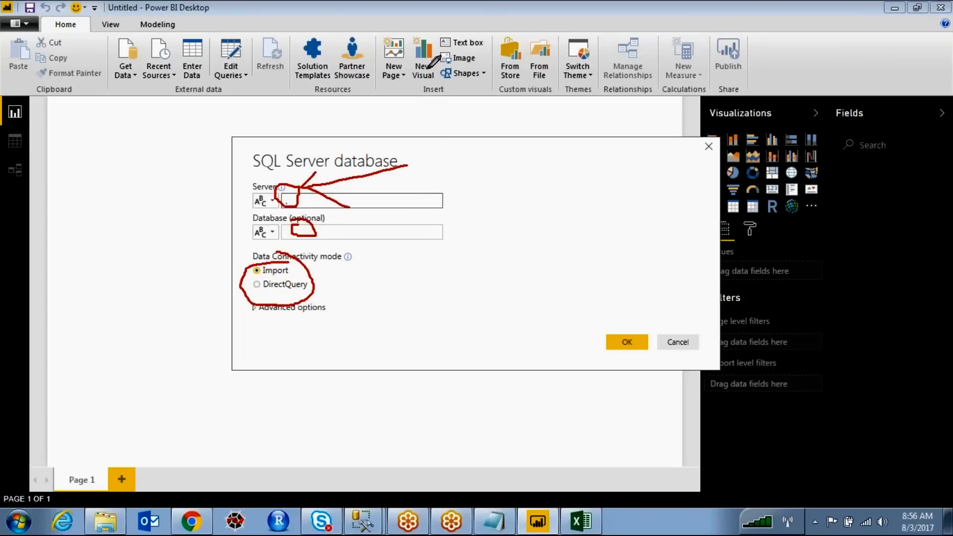
{"action": "key", "text": "Escape"}
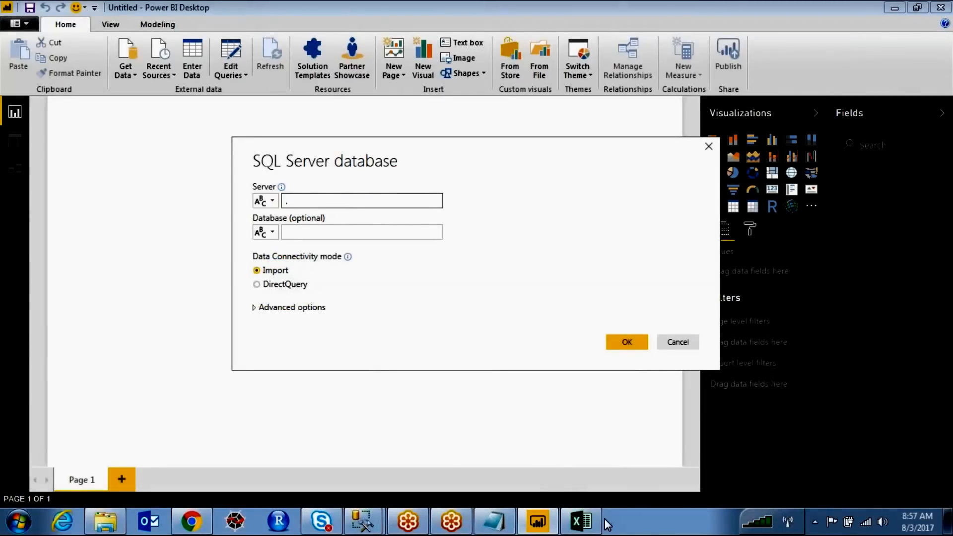
Step: Switch to Excel, enter Import in G17 and Direct Query in G18, and widen column G to fit the text
{"action": "left_click", "coordinate": [581, 521]}
{"action": "left_click", "coordinate": [308, 317]}
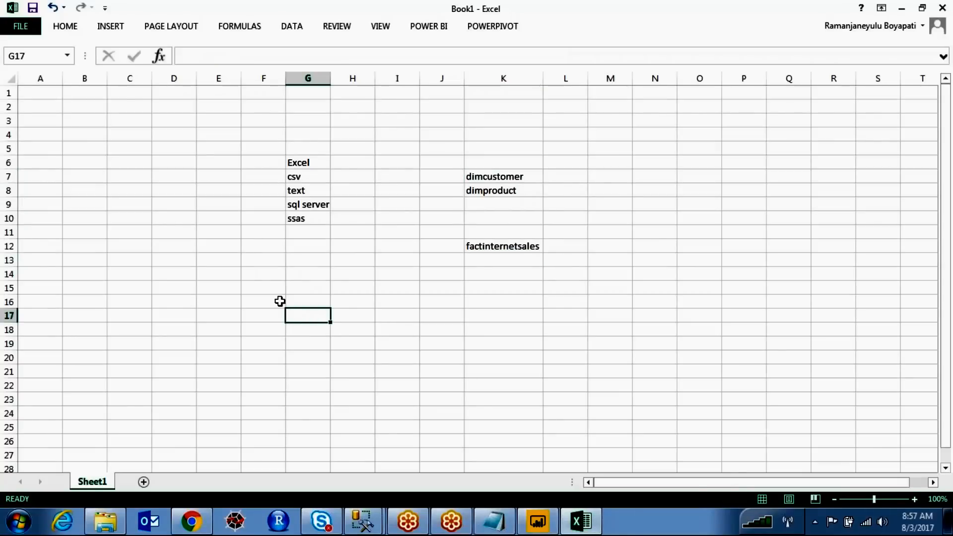
{"action": "type", "text": "Import"}
{"action": "key", "text": "Return"}
{"action": "type", "text": "Direct Query"}
{"action": "left_click", "coordinate": [347, 382]}
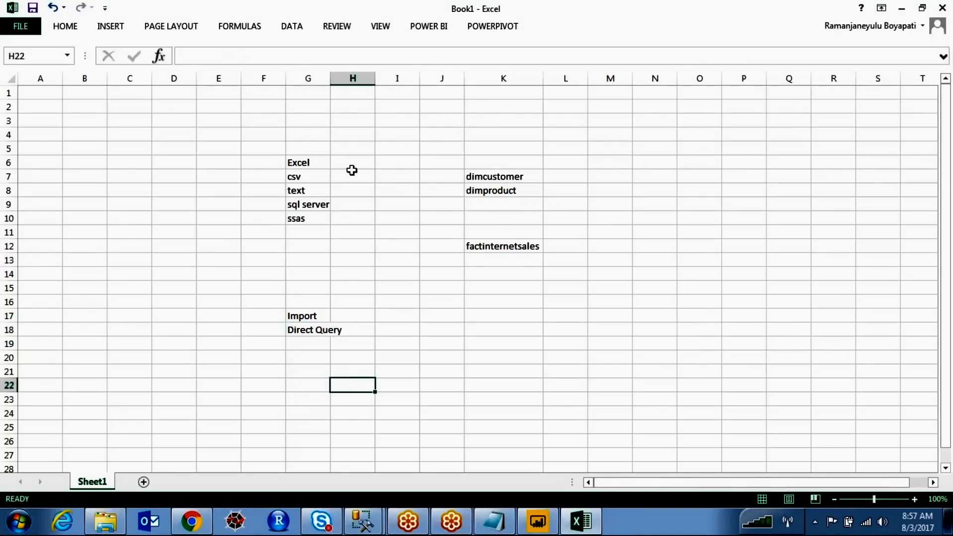
{"action": "left_click_drag", "start_coordinate": [330, 78], "coordinate": [345, 78]}
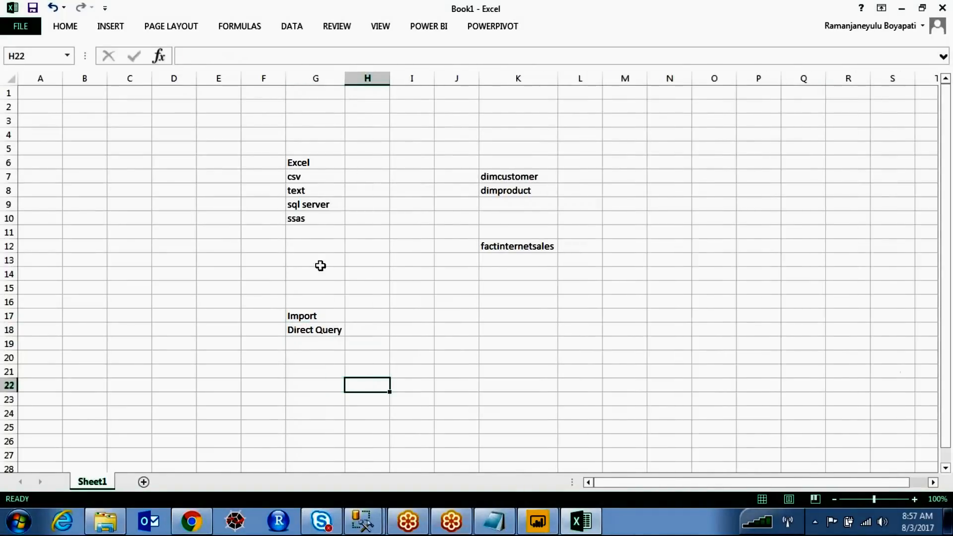
{"action": "left_click", "coordinate": [320, 315]}
{"action": "left_click", "coordinate": [326, 332]}
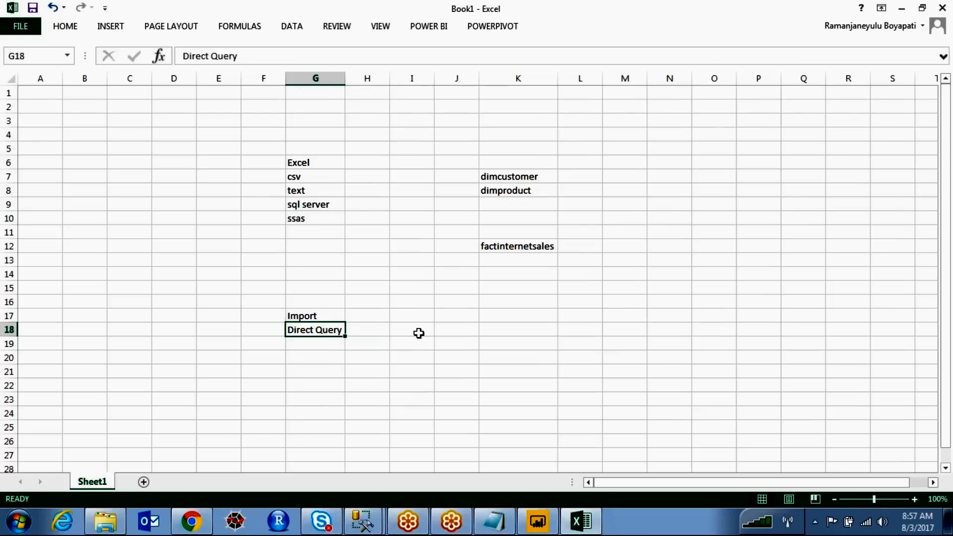
{"action": "left_click", "coordinate": [385, 318]}
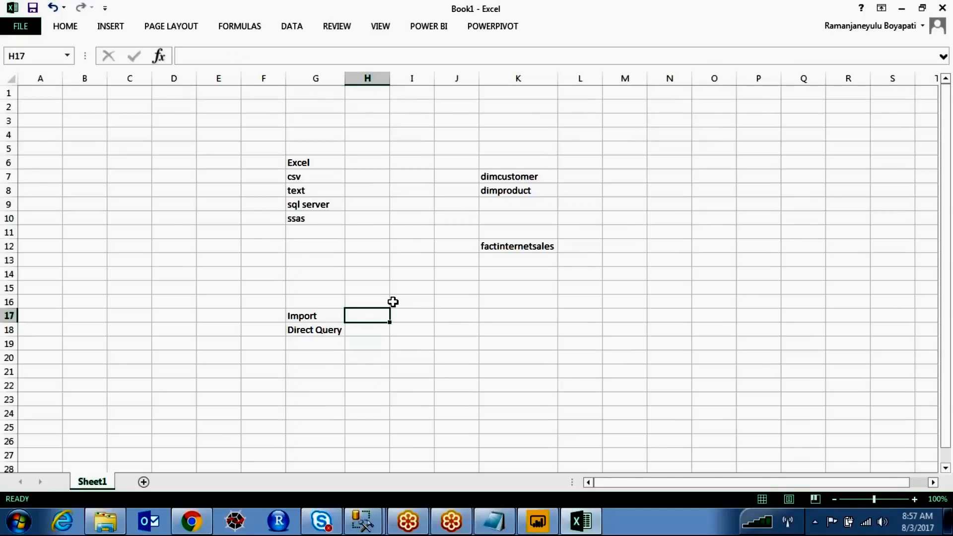
Step: Sketch two boxes joined by curved lines with the screen pen, add arrows, circle the second box and write NO above it
{"action": "left_click", "coordinate": [468, 50]}
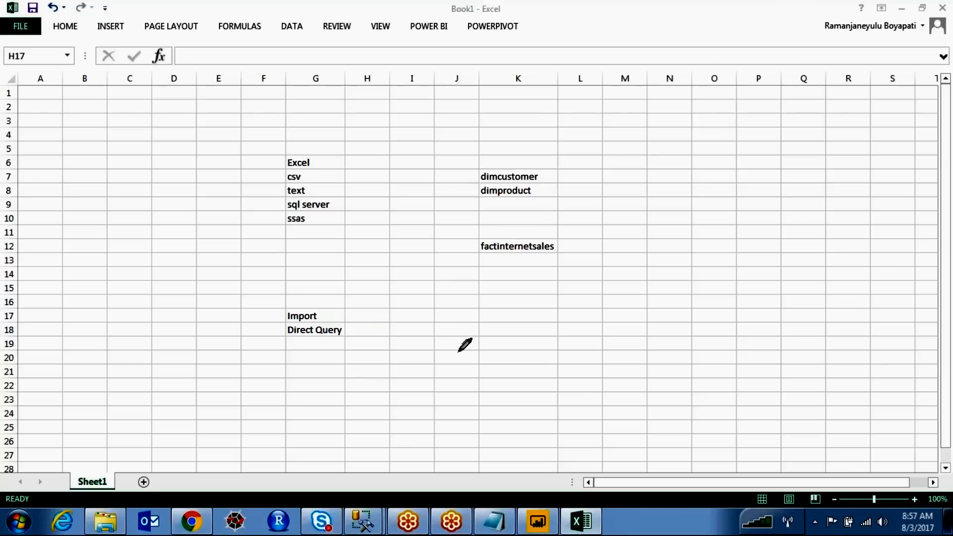
{"action": "mouse_move", "coordinate": [443, 281]}
{"action": "left_mouse_down"}
{"action": "mouse_move", "coordinate": [449, 345]}
{"action": "mouse_move", "coordinate": [521, 338]}
{"action": "mouse_move", "coordinate": [519, 278]}
{"action": "mouse_move", "coordinate": [451, 279]}
{"action": "mouse_move", "coordinate": [462, 279]}
{"action": "mouse_move", "coordinate": [541, 177]}
{"action": "left_mouse_up"}
{"action": "mouse_move", "coordinate": [596, 168]}
{"action": "left_mouse_down"}
{"action": "mouse_move", "coordinate": [698, 217]}
{"action": "mouse_move", "coordinate": [755, 279]}
{"action": "mouse_move", "coordinate": [715, 291]}
{"action": "mouse_move", "coordinate": [740, 370]}
{"action": "mouse_move", "coordinate": [805, 292]}
{"action": "mouse_move", "coordinate": [755, 290]}
{"action": "left_mouse_up"}
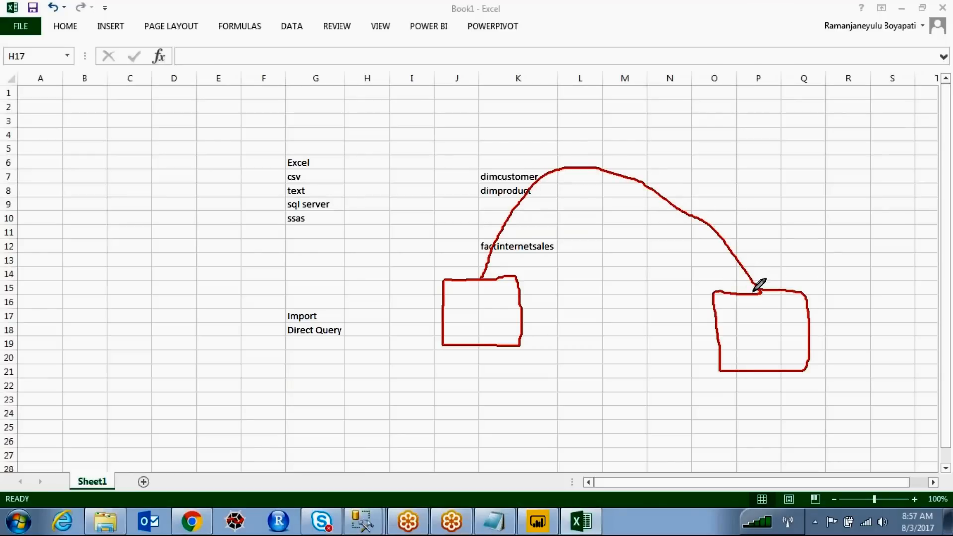
{"action": "left_click_drag", "start_coordinate": [417, 302], "coordinate": [454, 302]}
{"action": "left_click_drag", "start_coordinate": [454, 303], "coordinate": [446, 309]}
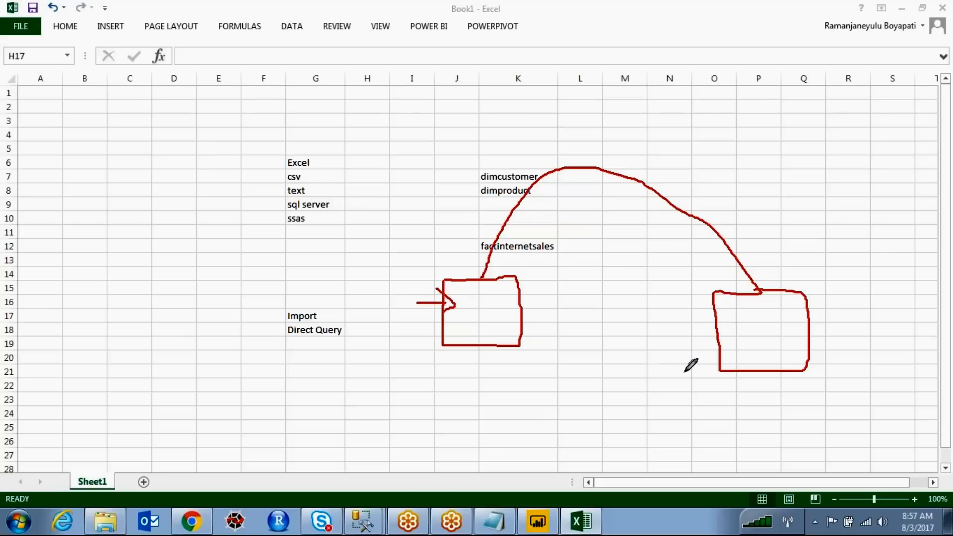
{"action": "mouse_move", "coordinate": [792, 273]}
{"action": "left_mouse_down"}
{"action": "mouse_move", "coordinate": [691, 298]}
{"action": "mouse_move", "coordinate": [774, 402]}
{"action": "mouse_move", "coordinate": [800, 289]}
{"action": "mouse_move", "coordinate": [821, 244]}
{"action": "mouse_move", "coordinate": [844, 244]}
{"action": "left_mouse_up"}
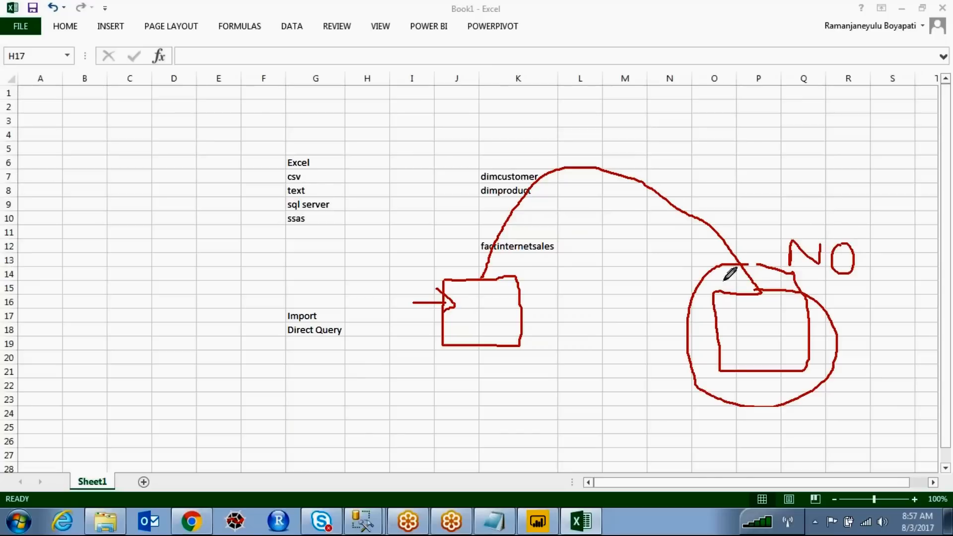
{"action": "mouse_move", "coordinate": [479, 272]}
{"action": "left_mouse_down"}
{"action": "mouse_move", "coordinate": [525, 174]}
{"action": "mouse_move", "coordinate": [745, 222]}
{"action": "mouse_move", "coordinate": [777, 300]}
{"action": "left_mouse_up"}
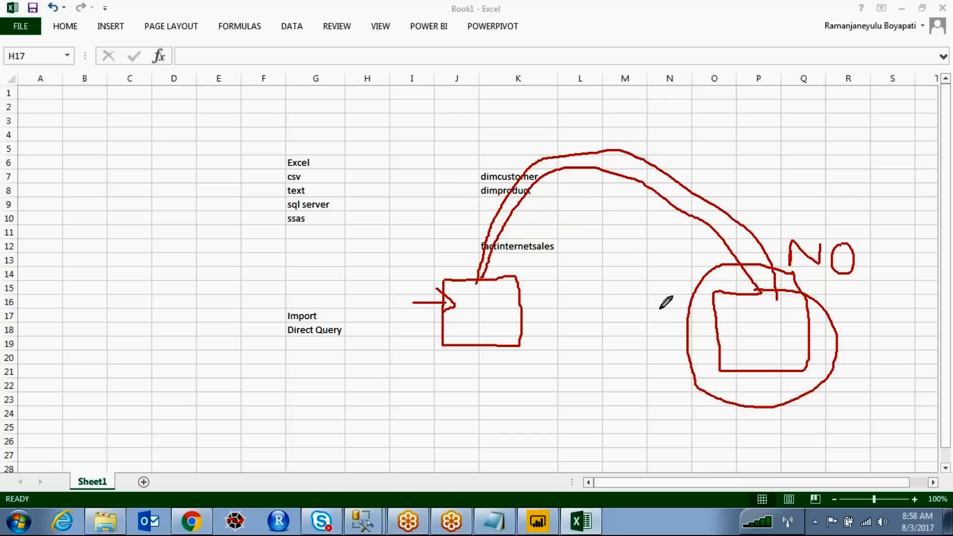
{"action": "left_click_drag", "start_coordinate": [807, 296], "coordinate": [872, 297]}
{"action": "mouse_move", "coordinate": [818, 296]}
{"action": "left_mouse_down"}
{"action": "mouse_move", "coordinate": [769, 261]}
{"action": "mouse_move", "coordinate": [686, 340]}
{"action": "mouse_move", "coordinate": [795, 392]}
{"action": "mouse_move", "coordinate": [837, 334]}
{"action": "mouse_move", "coordinate": [817, 281]}
{"action": "mouse_move", "coordinate": [819, 296]}
{"action": "left_mouse_up"}
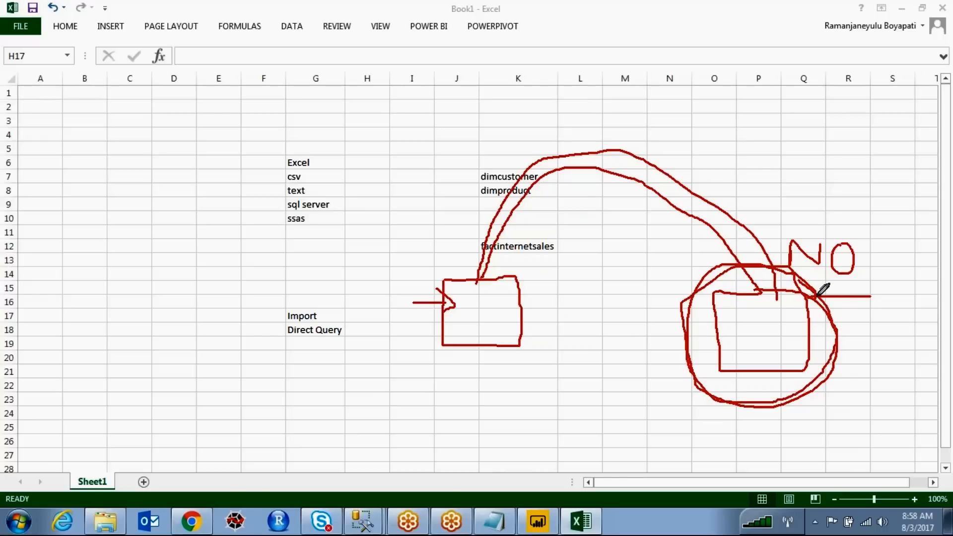
{"action": "mouse_move", "coordinate": [468, 254]}
{"action": "left_mouse_down"}
{"action": "mouse_move", "coordinate": [476, 284]}
{"action": "mouse_move", "coordinate": [545, 132]}
{"action": "mouse_move", "coordinate": [715, 166]}
{"action": "mouse_move", "coordinate": [774, 254]}
{"action": "left_mouse_up"}
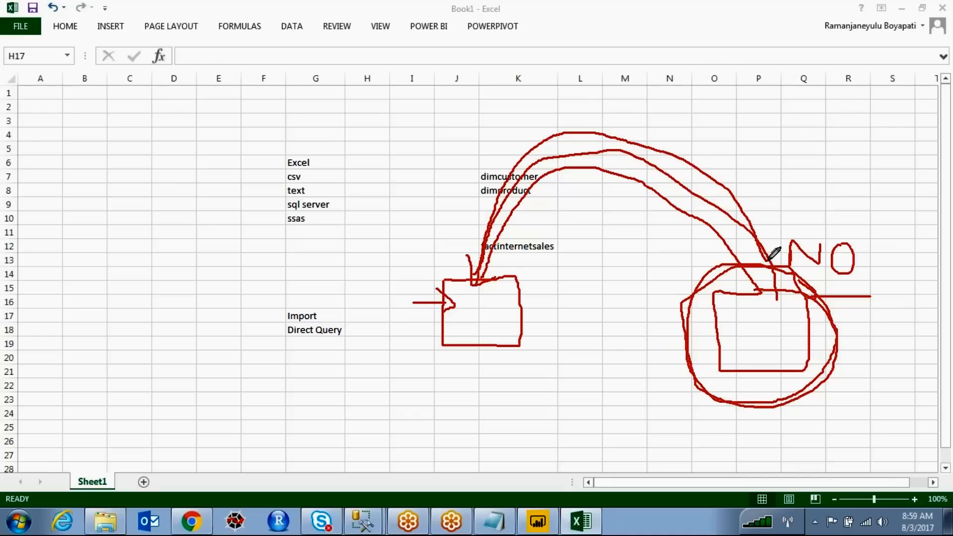
Step: Sketch a second pair of linked boxes below the first, circle its destination box, and clear all pen marks
{"action": "left_click_drag", "start_coordinate": [736, 437], "coordinate": [740, 479]}
{"action": "mouse_move", "coordinate": [798, 477]}
{"action": "left_mouse_down"}
{"action": "mouse_move", "coordinate": [824, 425]}
{"action": "mouse_move", "coordinate": [797, 423]}
{"action": "left_mouse_up"}
{"action": "left_click_drag", "start_coordinate": [735, 435], "coordinate": [797, 423]}
{"action": "left_click_drag", "start_coordinate": [740, 479], "coordinate": [797, 478]}
{"action": "mouse_move", "coordinate": [711, 436]}
{"action": "left_mouse_down"}
{"action": "mouse_move", "coordinate": [844, 487]}
{"action": "mouse_move", "coordinate": [847, 431]}
{"action": "left_mouse_up"}
{"action": "left_click_drag", "start_coordinate": [700, 430], "coordinate": [844, 422]}
{"action": "mouse_move", "coordinate": [481, 437]}
{"action": "left_mouse_down"}
{"action": "mouse_move", "coordinate": [476, 456]}
{"action": "mouse_move", "coordinate": [522, 430]}
{"action": "mouse_move", "coordinate": [501, 437]}
{"action": "mouse_move", "coordinate": [658, 398]}
{"action": "mouse_move", "coordinate": [700, 421]}
{"action": "left_mouse_up"}
{"action": "left_click_drag", "start_coordinate": [862, 412], "coordinate": [819, 386]}
{"action": "mouse_move", "coordinate": [727, 380]}
{"action": "left_mouse_down"}
{"action": "mouse_move", "coordinate": [698, 461]}
{"action": "mouse_move", "coordinate": [869, 491]}
{"action": "mouse_move", "coordinate": [891, 422]}
{"action": "mouse_move", "coordinate": [863, 403]}
{"action": "left_mouse_up"}
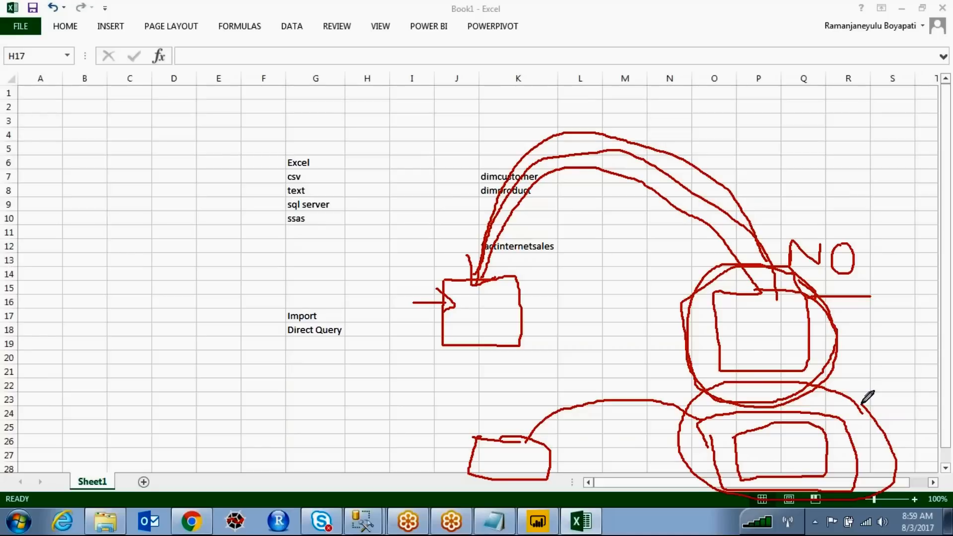
{"action": "mouse_move", "coordinate": [733, 270]}
{"action": "left_mouse_down"}
{"action": "mouse_move", "coordinate": [694, 363]}
{"action": "mouse_move", "coordinate": [843, 370]}
{"action": "mouse_move", "coordinate": [787, 240]}
{"action": "left_mouse_up"}
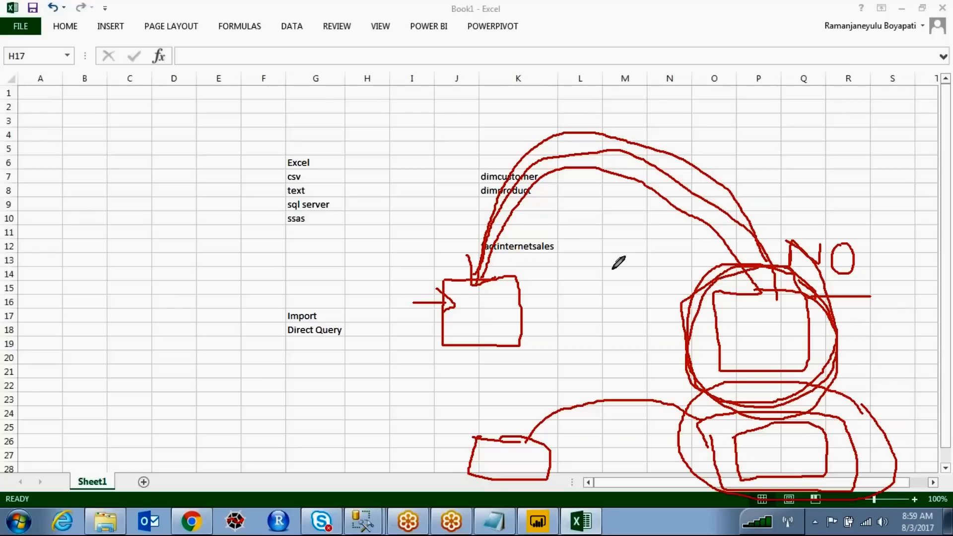
{"action": "left_click_drag", "start_coordinate": [532, 440], "coordinate": [549, 418]}
{"action": "left_click", "coordinate": [846, 532]}
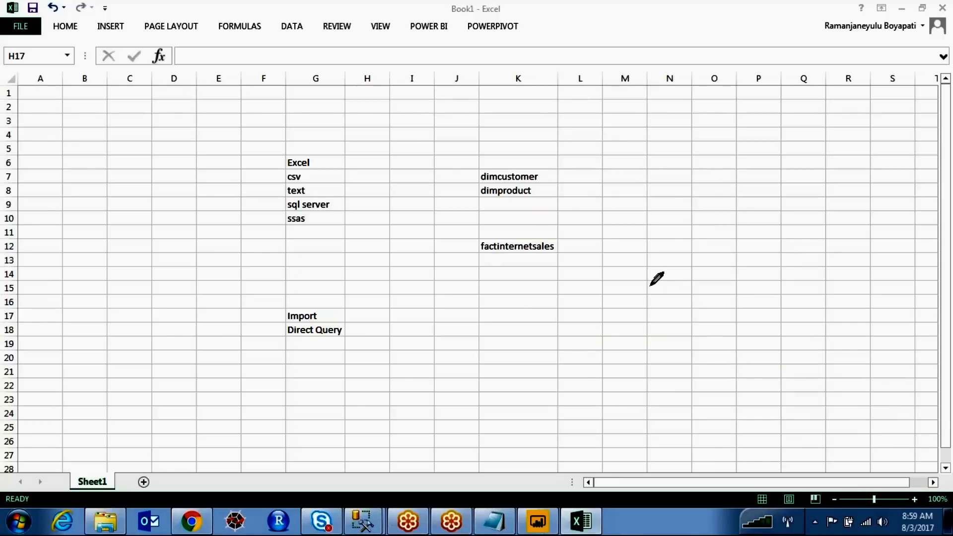
Step: Sketch a source box in columns L–M linked by a curve to a box in columns Q–R, and erase the drawing
{"action": "mouse_move", "coordinate": [559, 253]}
{"action": "left_mouse_down"}
{"action": "mouse_move", "coordinate": [560, 295]}
{"action": "mouse_move", "coordinate": [624, 304]}
{"action": "mouse_move", "coordinate": [575, 248]}
{"action": "mouse_move", "coordinate": [564, 251]}
{"action": "left_mouse_up"}
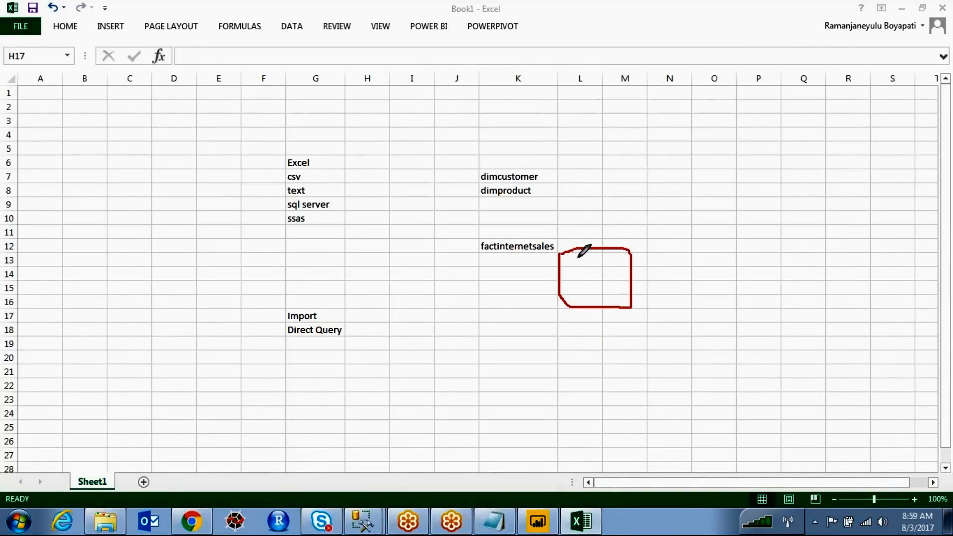
{"action": "mouse_move", "coordinate": [786, 243]}
{"action": "left_mouse_down"}
{"action": "mouse_move", "coordinate": [878, 300]}
{"action": "mouse_move", "coordinate": [811, 242]}
{"action": "left_mouse_up"}
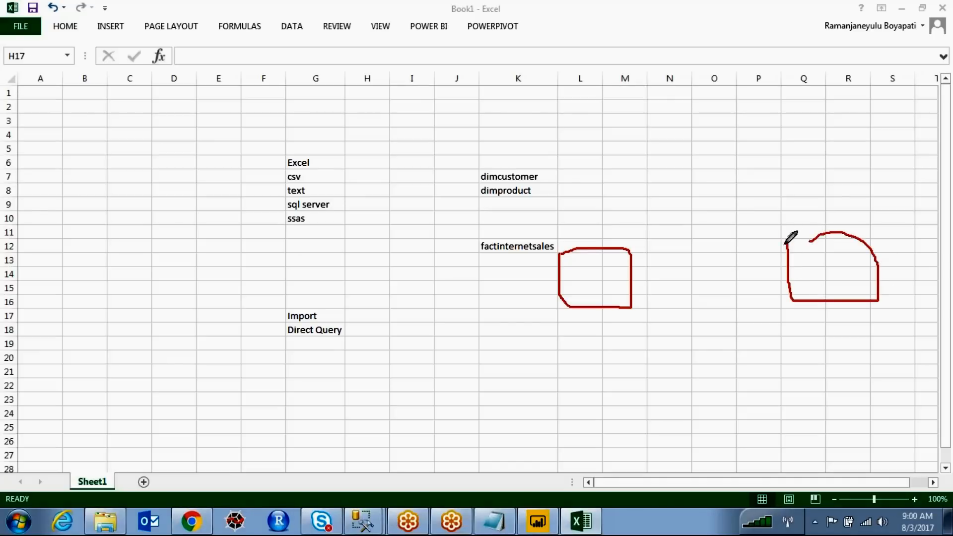
{"action": "mouse_move", "coordinate": [611, 246]}
{"action": "left_mouse_down"}
{"action": "mouse_move", "coordinate": [632, 198]}
{"action": "mouse_move", "coordinate": [663, 179]}
{"action": "left_mouse_up"}
{"action": "left_click_drag", "start_coordinate": [725, 179], "coordinate": [823, 237]}
{"action": "left_click", "coordinate": [586, 23]}
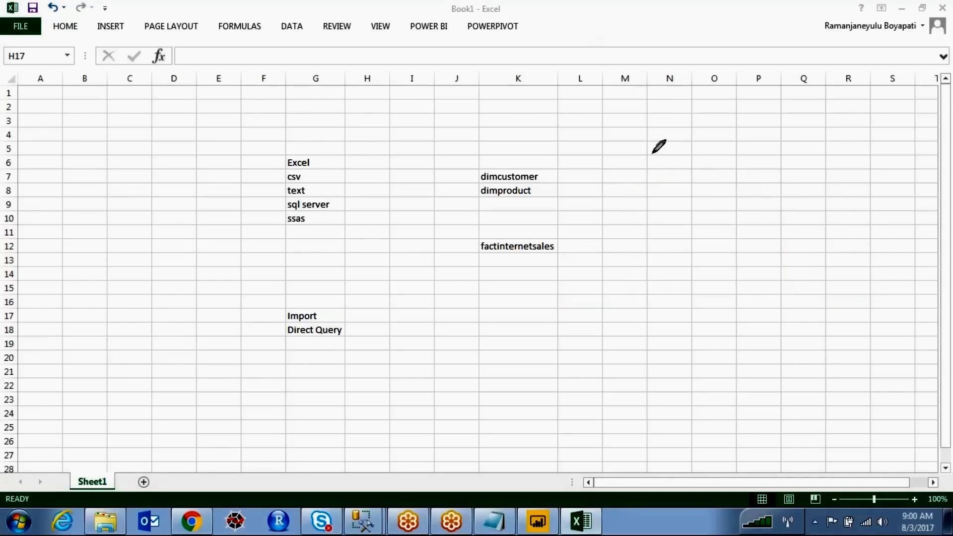
Step: Draw two linked shapes beside the table names, circle Direct Query in G18, and clear the pen marks
{"action": "mouse_move", "coordinate": [564, 212]}
{"action": "left_mouse_down"}
{"action": "mouse_move", "coordinate": [566, 252]}
{"action": "mouse_move", "coordinate": [618, 231]}
{"action": "left_mouse_up"}
{"action": "mouse_move", "coordinate": [730, 206]}
{"action": "left_mouse_down"}
{"action": "mouse_move", "coordinate": [822, 247]}
{"action": "mouse_move", "coordinate": [713, 200]}
{"action": "left_mouse_up"}
{"action": "mouse_move", "coordinate": [595, 198]}
{"action": "left_mouse_down"}
{"action": "mouse_move", "coordinate": [697, 128]}
{"action": "mouse_move", "coordinate": [751, 196]}
{"action": "left_mouse_up"}
{"action": "left_click_drag", "start_coordinate": [727, 194], "coordinate": [731, 223]}
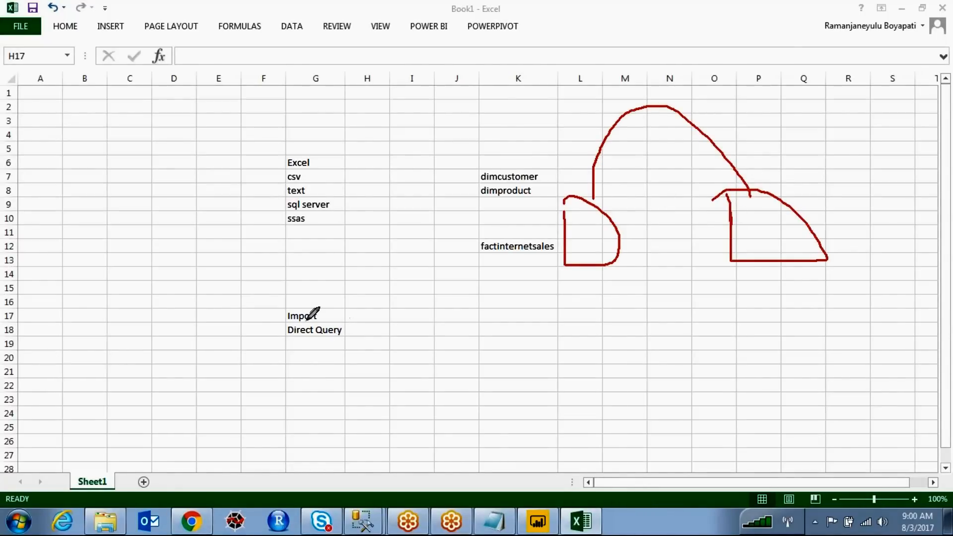
{"action": "mouse_move", "coordinate": [280, 331]}
{"action": "left_mouse_down"}
{"action": "mouse_move", "coordinate": [323, 348]}
{"action": "mouse_move", "coordinate": [341, 325]}
{"action": "left_mouse_up"}
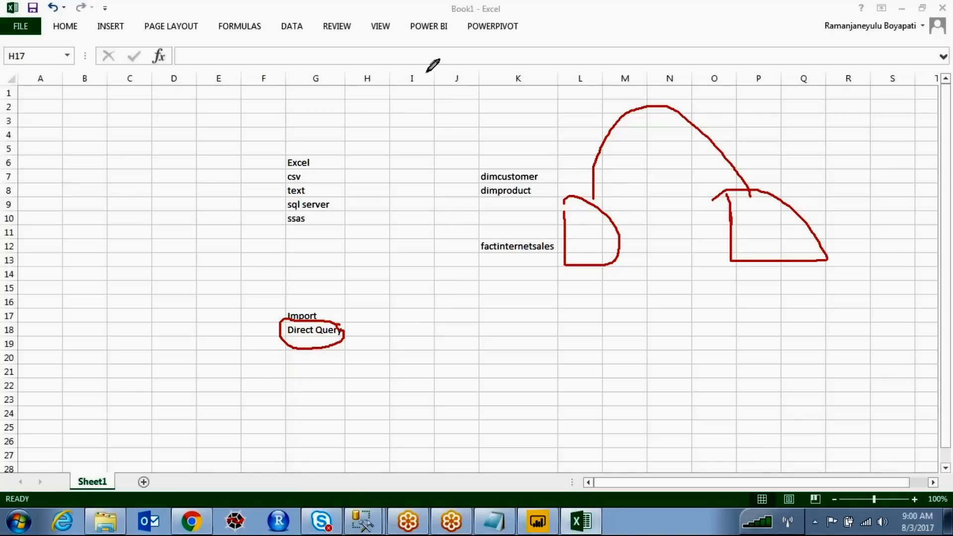
{"action": "left_click", "coordinate": [442, 44]}
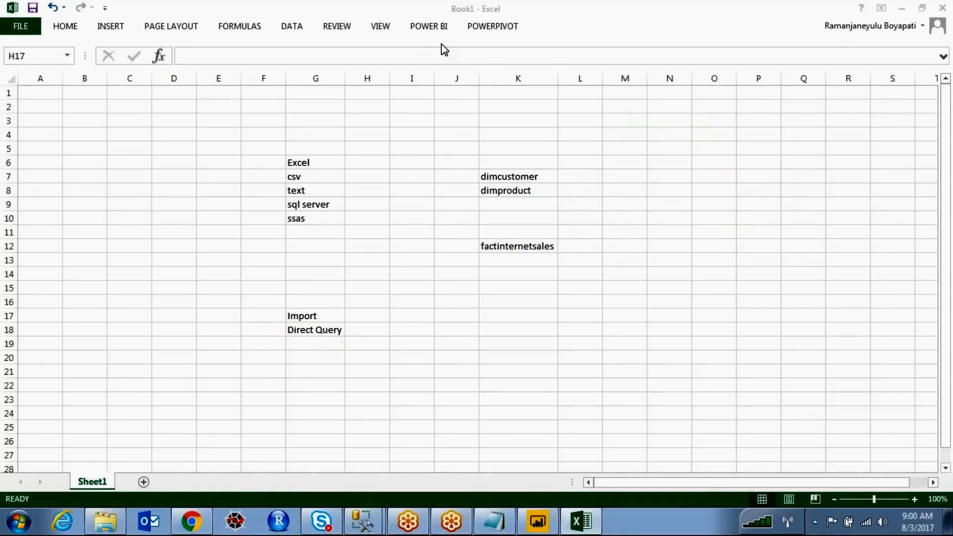
{"action": "left_click", "coordinate": [325, 330]}
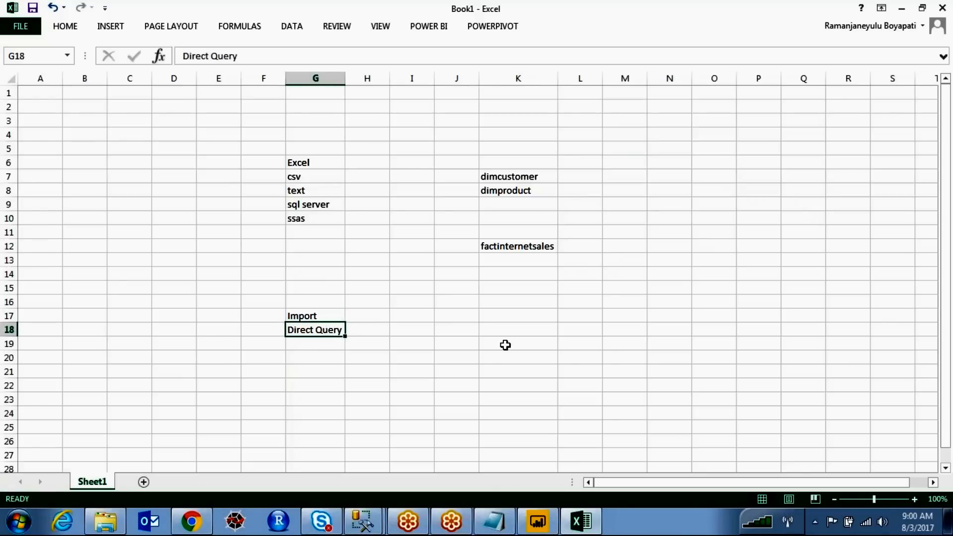
Step: Switch to Power BI Desktop, cancel the SQL Server database connection, and start getting data from Analysis Services
{"action": "left_click", "coordinate": [539, 523]}
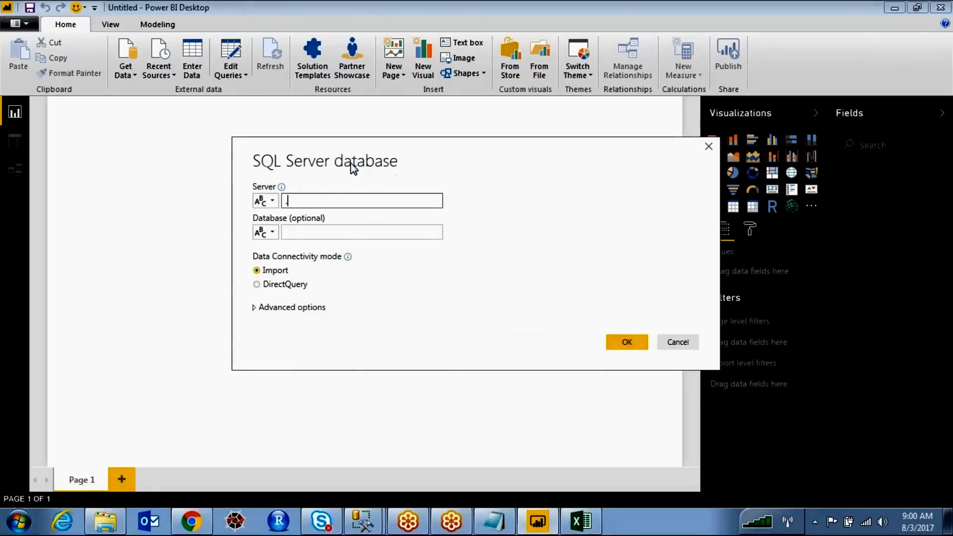
{"action": "left_click", "coordinate": [678, 341]}
{"action": "left_click", "coordinate": [126, 70]}
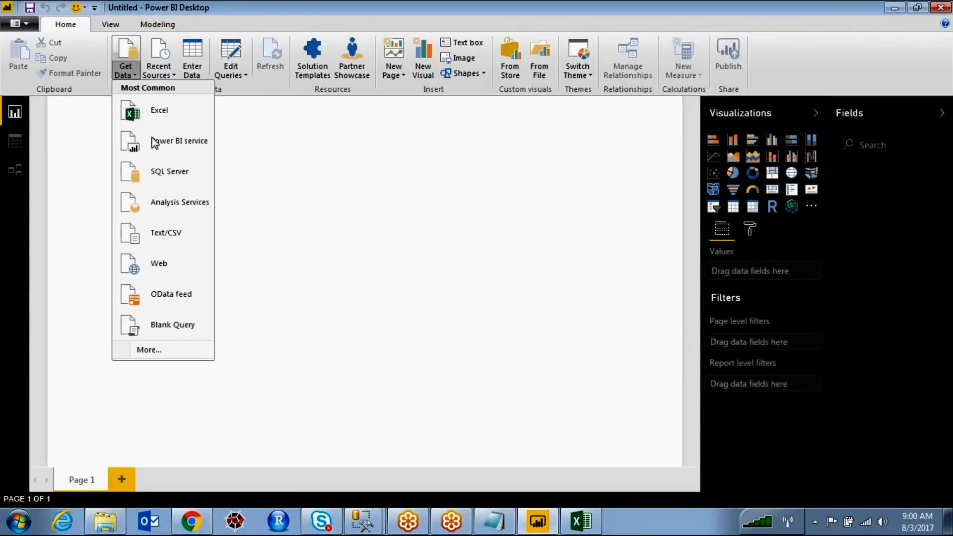
{"action": "left_click", "coordinate": [172, 201]}
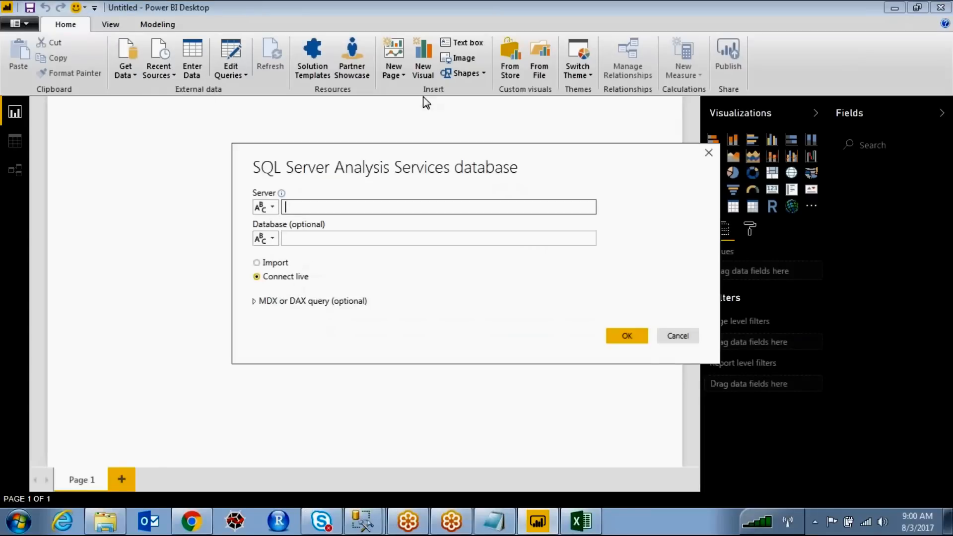
Step: Circle the Import and Connect live options of the Analysis Services connection with the screen pen, and clear the marks
{"action": "mouse_move", "coordinate": [291, 248]}
{"action": "left_mouse_down"}
{"action": "mouse_move", "coordinate": [260, 262]}
{"action": "mouse_move", "coordinate": [291, 259]}
{"action": "mouse_move", "coordinate": [281, 256]}
{"action": "left_mouse_up"}
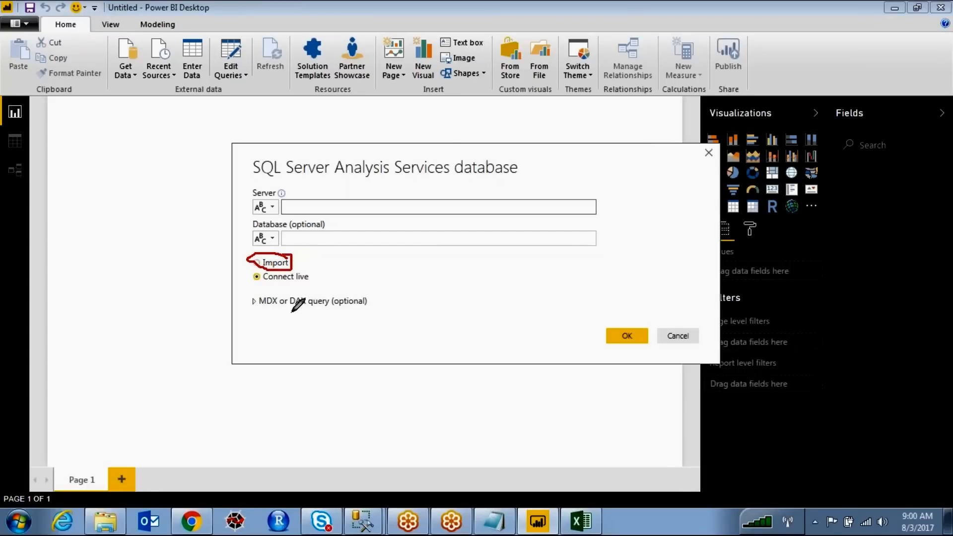
{"action": "mouse_move", "coordinate": [272, 263]}
{"action": "left_mouse_down"}
{"action": "mouse_move", "coordinate": [251, 274]}
{"action": "mouse_move", "coordinate": [321, 287]}
{"action": "mouse_move", "coordinate": [297, 260]}
{"action": "left_mouse_up"}
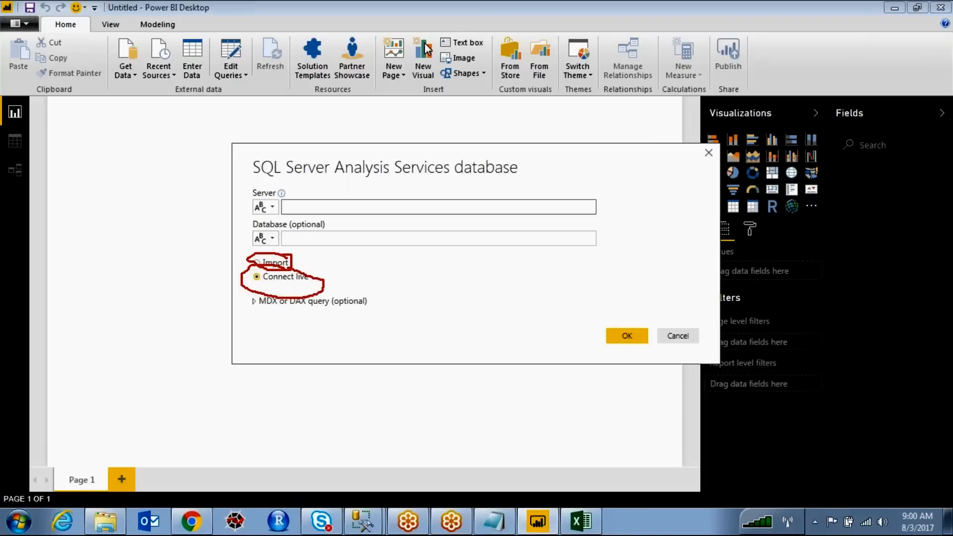
{"action": "left_click", "coordinate": [423, 43]}
{"action": "left_click", "coordinate": [434, 175]}
Step: Switch to Excel and enter the headings SQL Server in G16 and SSAS in F16
{"action": "left_click", "coordinate": [584, 522]}
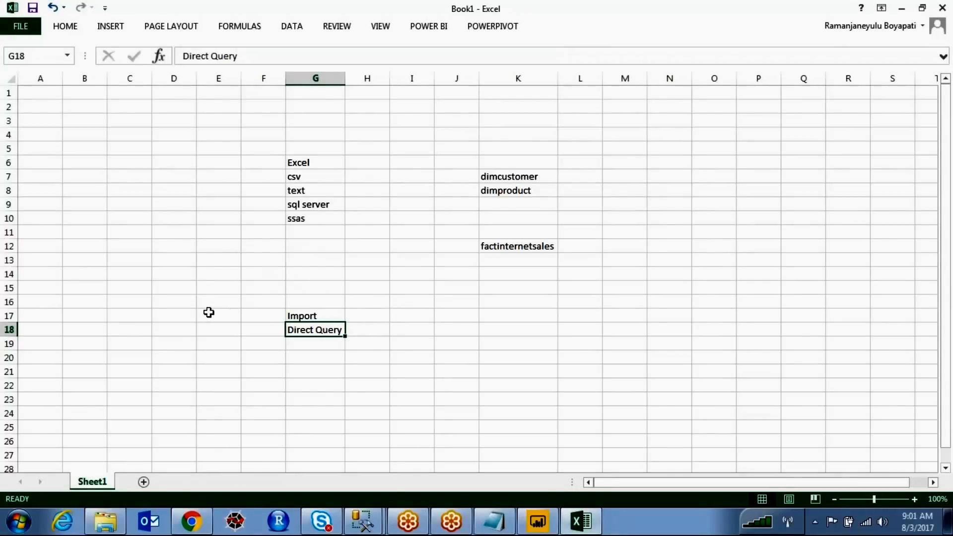
{"action": "left_click", "coordinate": [303, 302]}
{"action": "type", "text": "SQL Server"}
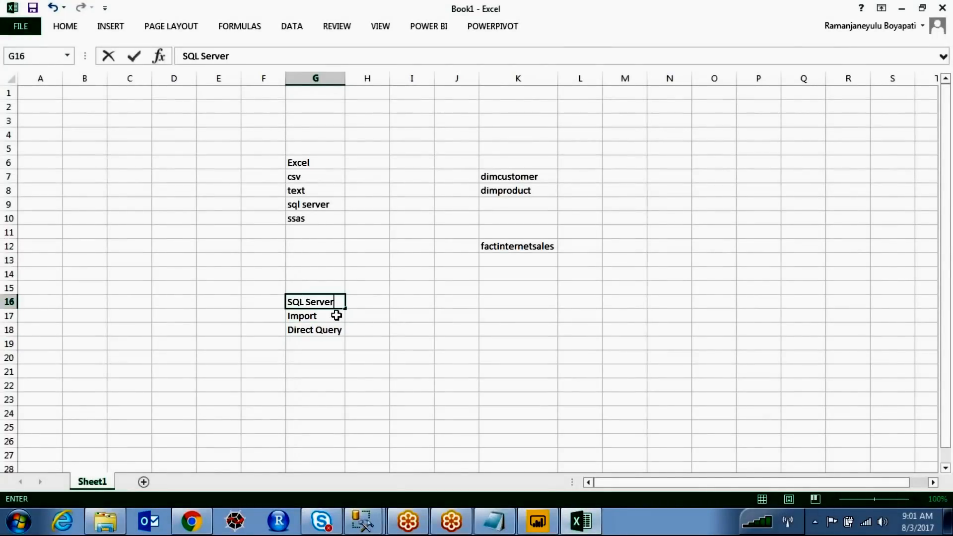
{"action": "key", "text": "Return"}
{"action": "left_click", "coordinate": [268, 305]}
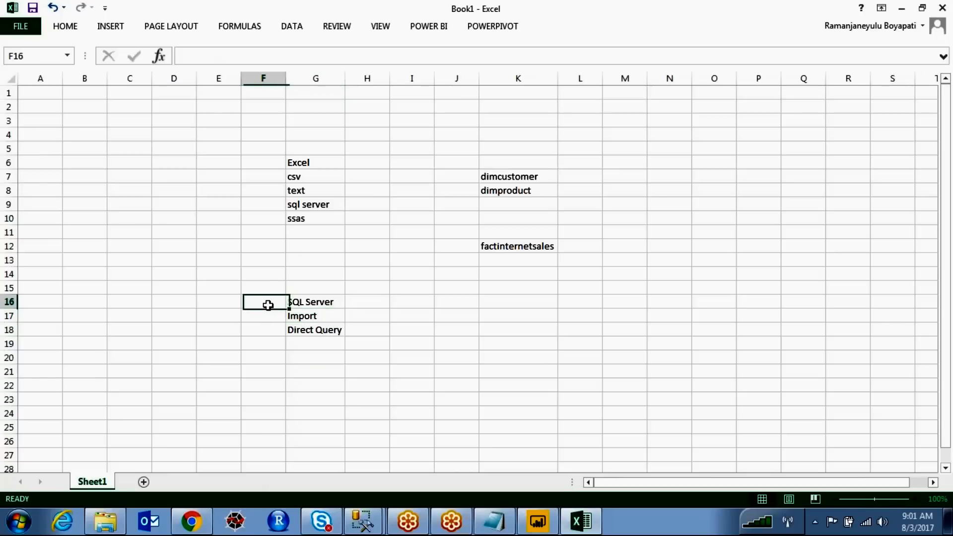
{"action": "type", "text": "SSAS"}
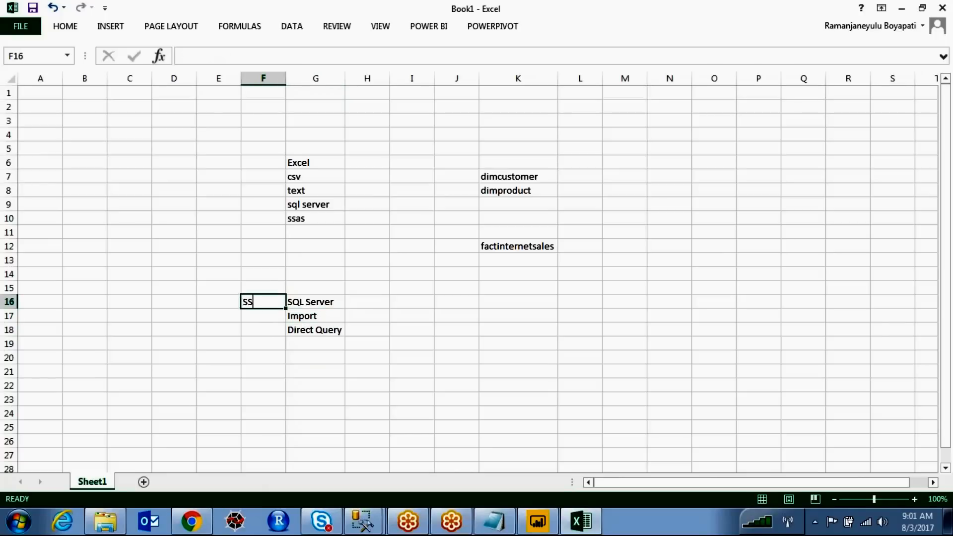
{"action": "key", "text": "Return"}
{"action": "key", "text": "Return"}
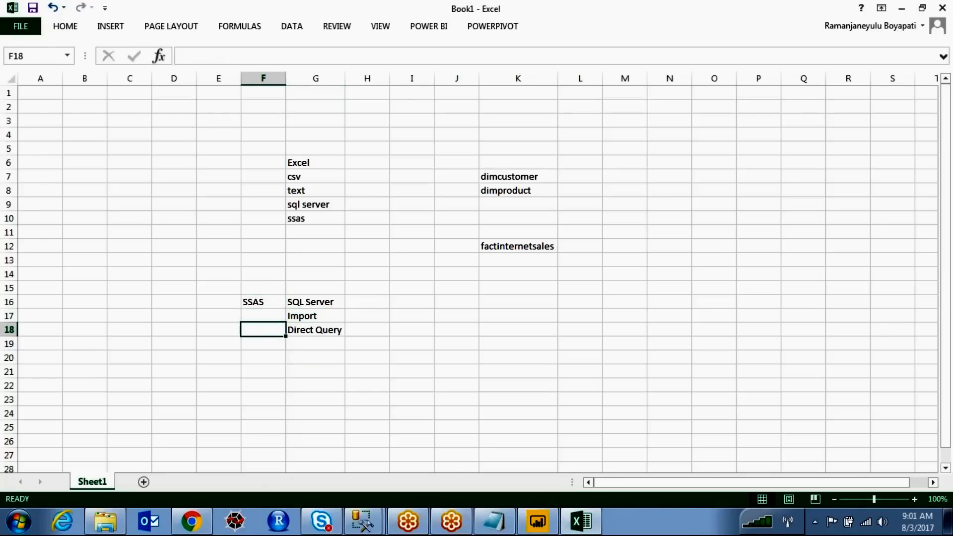
Step: List import in F17 and Live connection in F18 under SSAS, and fit column F to its contents
{"action": "left_click", "coordinate": [275, 314]}
{"action": "type", "text": "import"}
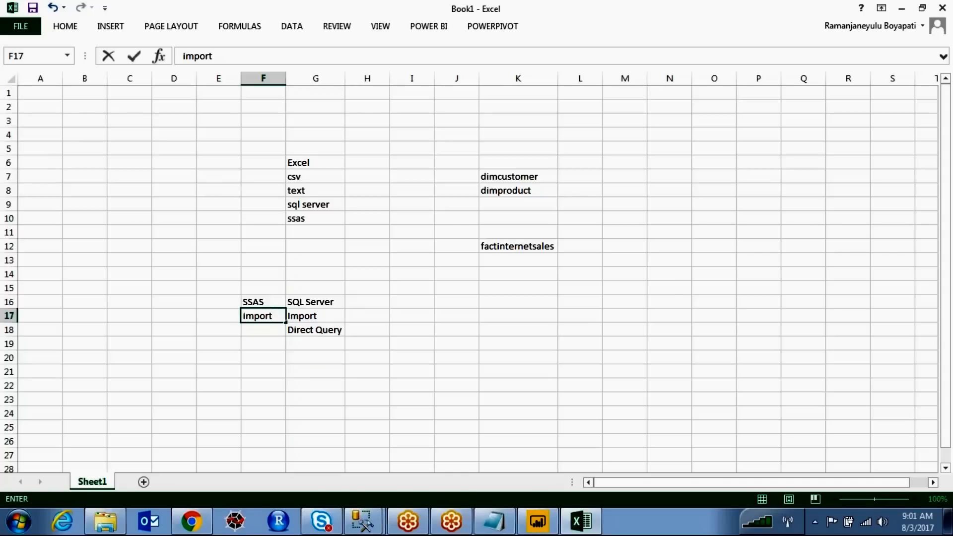
{"action": "key", "text": "Return"}
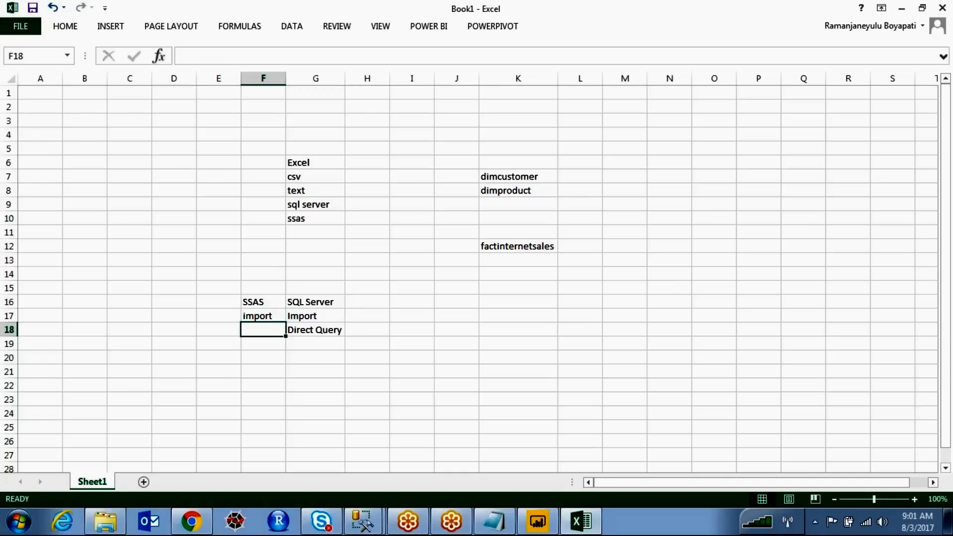
{"action": "type", "text": "L"}
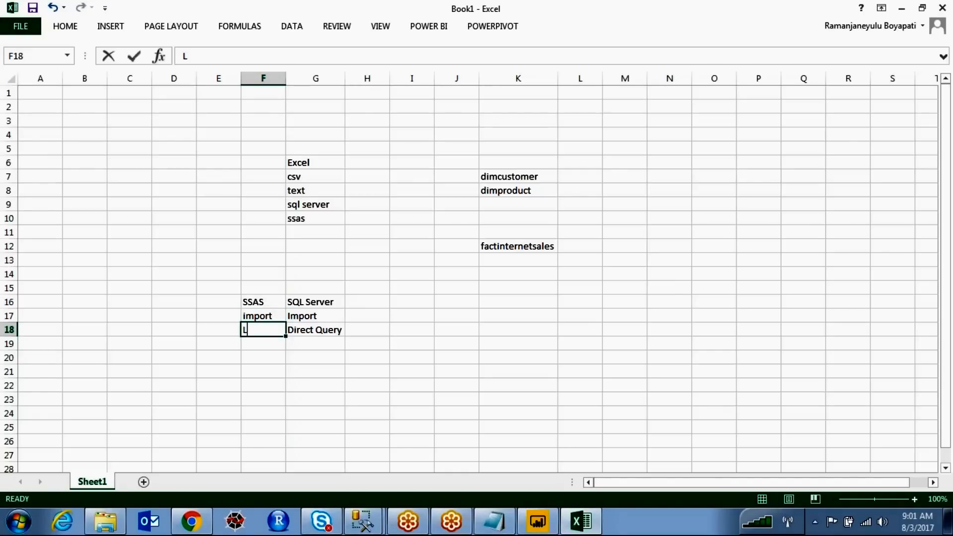
{"action": "type", "text": "ive con"}
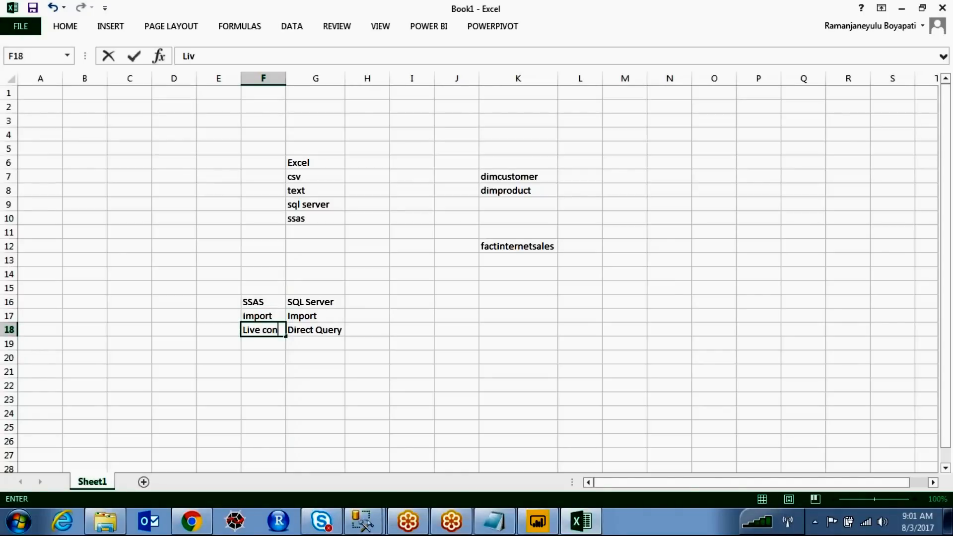
{"action": "type", "text": "nection"}
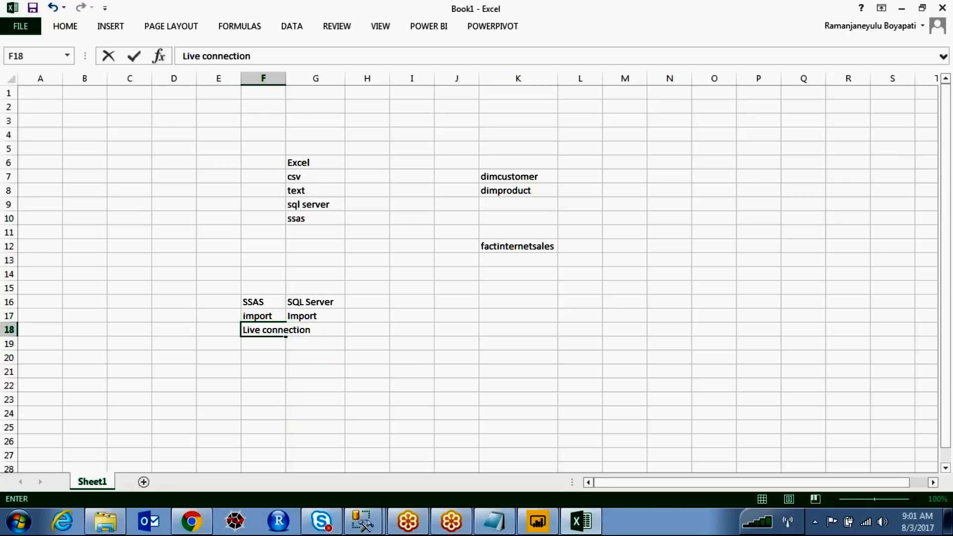
{"action": "left_click", "coordinate": [331, 398]}
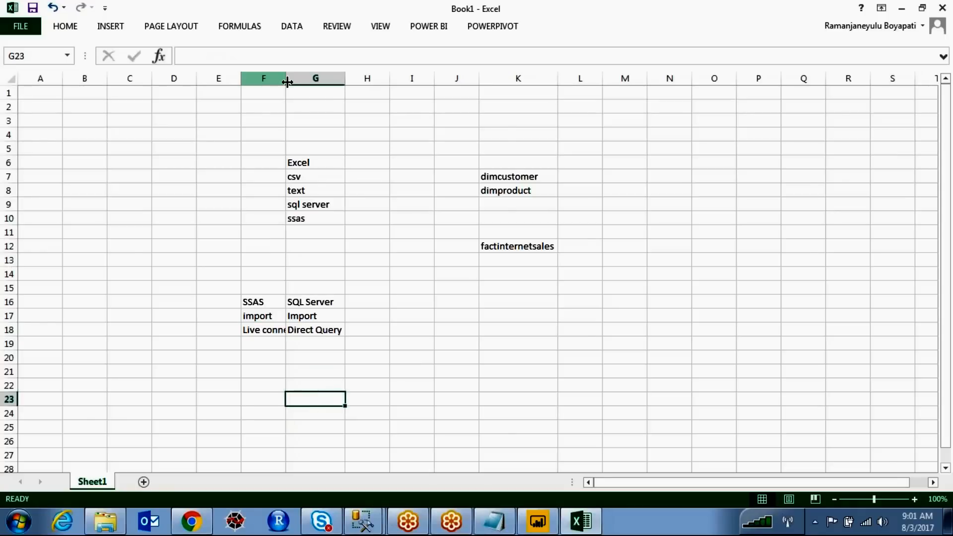
{"action": "double_click", "coordinate": [285, 78]}
Step: Fill F16:G17 with yellow, and point out the Live connection and Direct Query cells in row 18
{"action": "left_click_drag", "start_coordinate": [255, 304], "coordinate": [338, 316]}
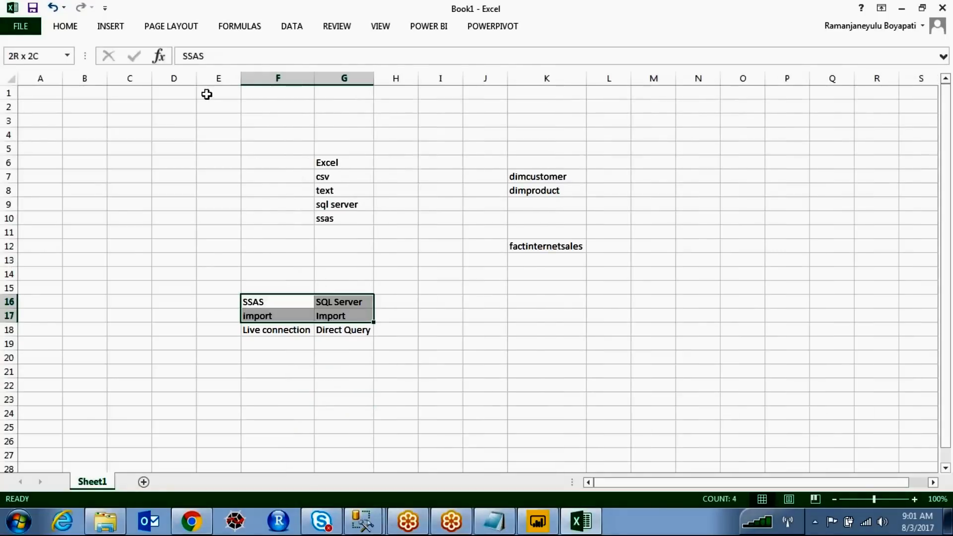
{"action": "left_click", "coordinate": [69, 28]}
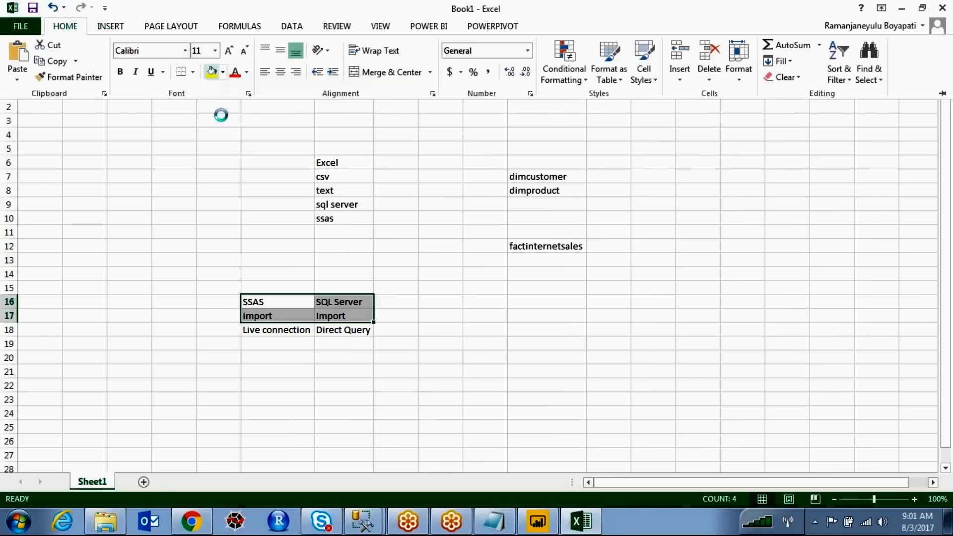
{"action": "left_click", "coordinate": [289, 332]}
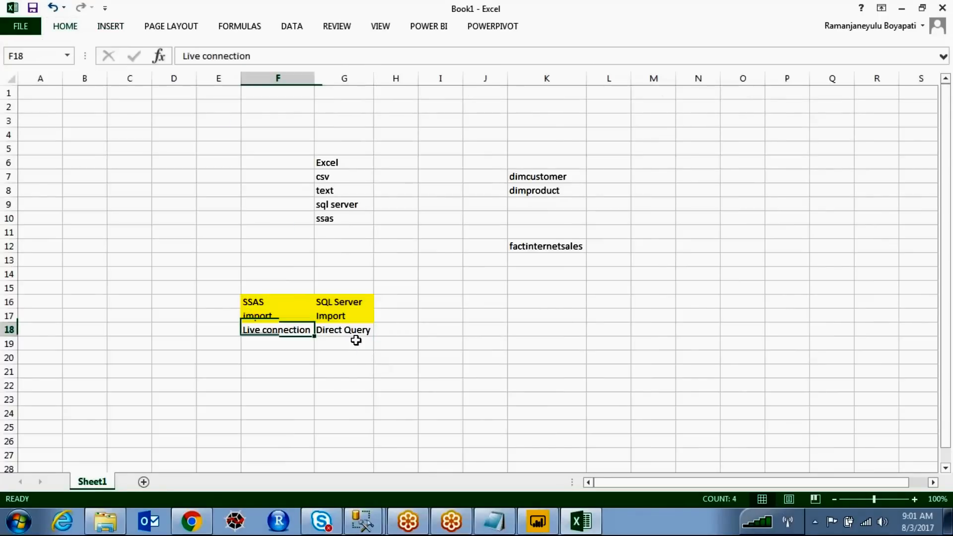
{"action": "left_click", "coordinate": [333, 330]}
{"action": "left_click", "coordinate": [273, 325]}
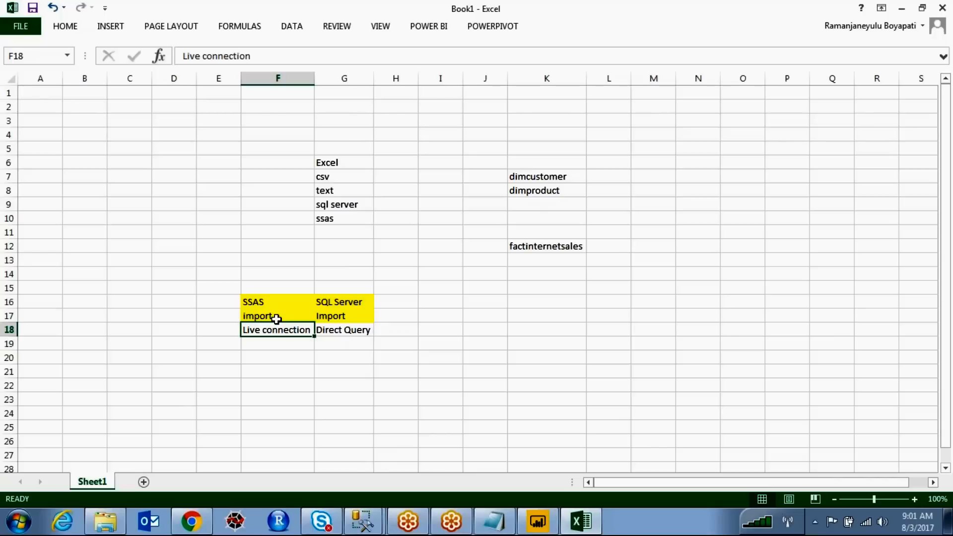
{"action": "left_click", "coordinate": [343, 334]}
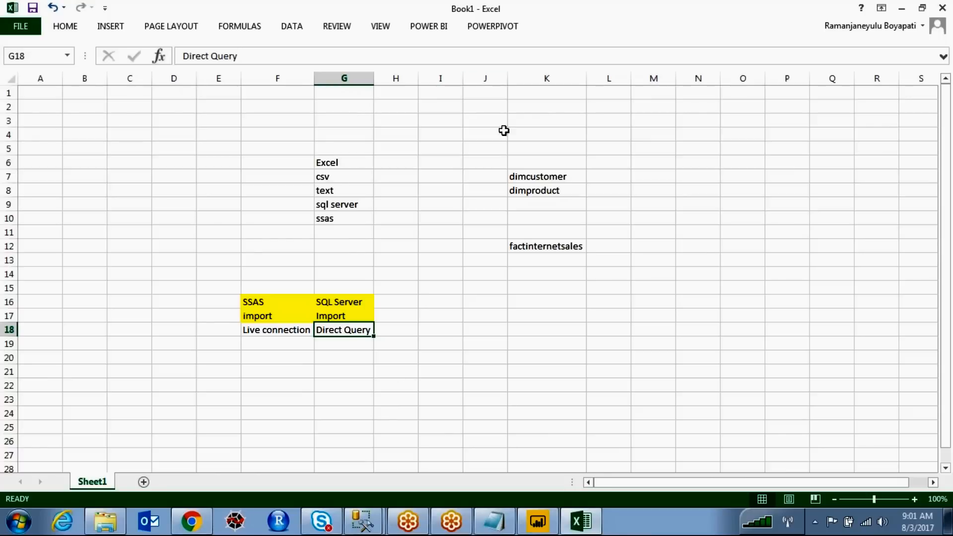
Step: Draw a box around dimcustomer and dimproduct with the screen pen and write "Source" above it
{"action": "left_click", "coordinate": [469, 51]}
{"action": "mouse_move", "coordinate": [469, 141]}
{"action": "left_mouse_down"}
{"action": "mouse_move", "coordinate": [467, 229]}
{"action": "mouse_move", "coordinate": [603, 217]}
{"action": "mouse_move", "coordinate": [552, 129]}
{"action": "left_mouse_up"}
{"action": "left_click_drag", "start_coordinate": [463, 141], "coordinate": [462, 136]}
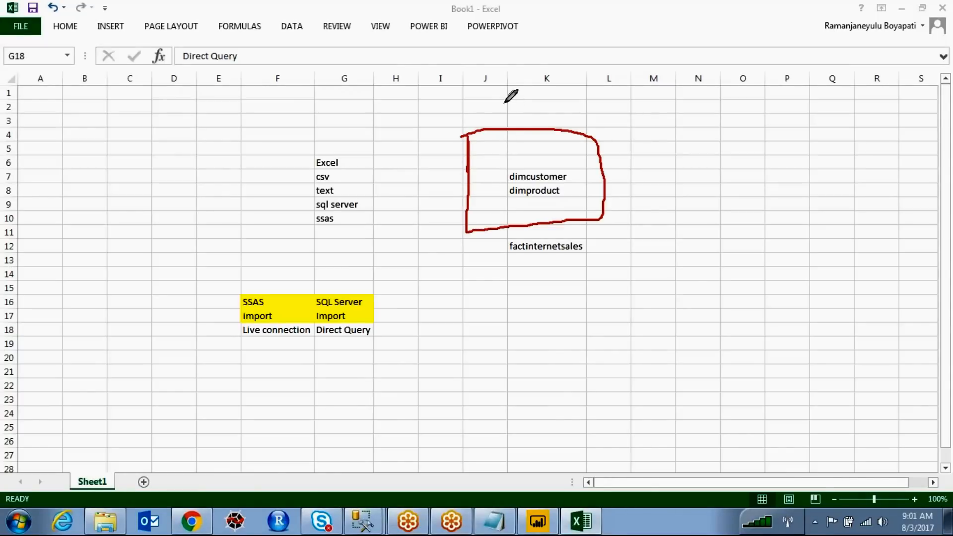
{"action": "mouse_move", "coordinate": [504, 97]}
{"action": "left_mouse_down"}
{"action": "mouse_move", "coordinate": [498, 104]}
{"action": "mouse_move", "coordinate": [518, 127]}
{"action": "mouse_move", "coordinate": [535, 106]}
{"action": "left_mouse_up"}
{"action": "left_click_drag", "start_coordinate": [544, 106], "coordinate": [609, 121]}
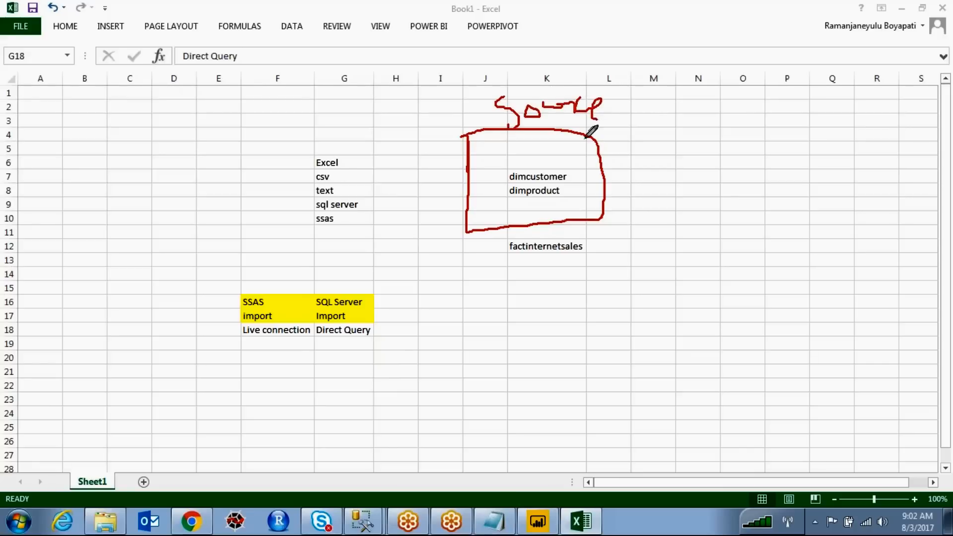
Step: Sketch four tables in the source box, link them with lines to a target box in columns P–R, and clear the drawing
{"action": "mouse_move", "coordinate": [496, 146]}
{"action": "left_mouse_down"}
{"action": "mouse_move", "coordinate": [522, 167]}
{"action": "mouse_move", "coordinate": [516, 140]}
{"action": "mouse_move", "coordinate": [583, 151]}
{"action": "mouse_move", "coordinate": [548, 143]}
{"action": "left_mouse_up"}
{"action": "mouse_move", "coordinate": [508, 201]}
{"action": "left_mouse_down"}
{"action": "mouse_move", "coordinate": [527, 183]}
{"action": "mouse_move", "coordinate": [780, 164]}
{"action": "mouse_move", "coordinate": [839, 196]}
{"action": "mouse_move", "coordinate": [913, 194]}
{"action": "mouse_move", "coordinate": [907, 89]}
{"action": "left_mouse_up"}
{"action": "left_click_drag", "start_coordinate": [791, 87], "coordinate": [781, 163]}
{"action": "mouse_move", "coordinate": [512, 129]}
{"action": "left_mouse_down"}
{"action": "mouse_move", "coordinate": [621, 93]}
{"action": "mouse_move", "coordinate": [795, 105]}
{"action": "left_mouse_up"}
{"action": "mouse_move", "coordinate": [575, 154]}
{"action": "left_mouse_down"}
{"action": "mouse_move", "coordinate": [693, 141]}
{"action": "mouse_move", "coordinate": [856, 144]}
{"action": "left_mouse_up"}
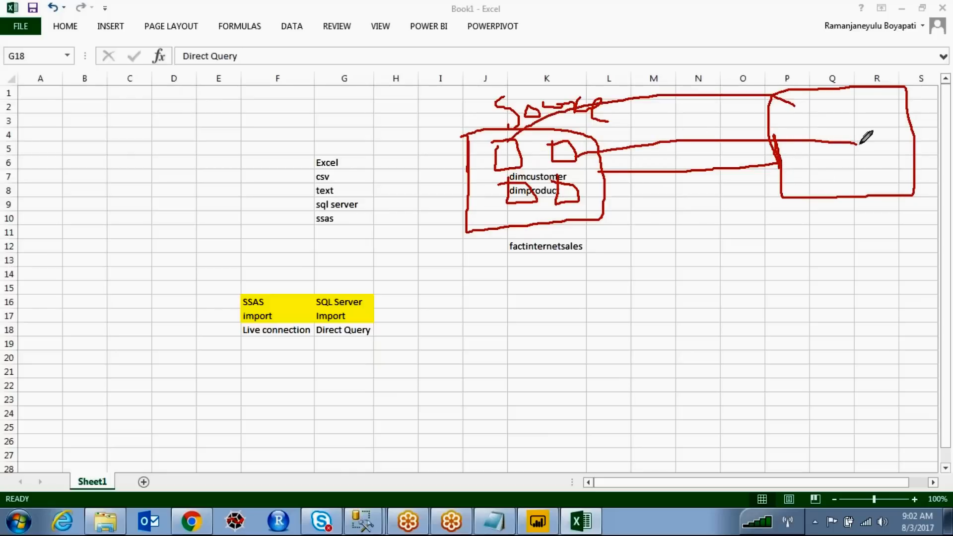
{"action": "mouse_move", "coordinate": [529, 211]}
{"action": "left_mouse_down"}
{"action": "mouse_move", "coordinate": [750, 227]}
{"action": "mouse_move", "coordinate": [798, 210]}
{"action": "left_mouse_up"}
{"action": "left_click_drag", "start_coordinate": [582, 194], "coordinate": [926, 165]}
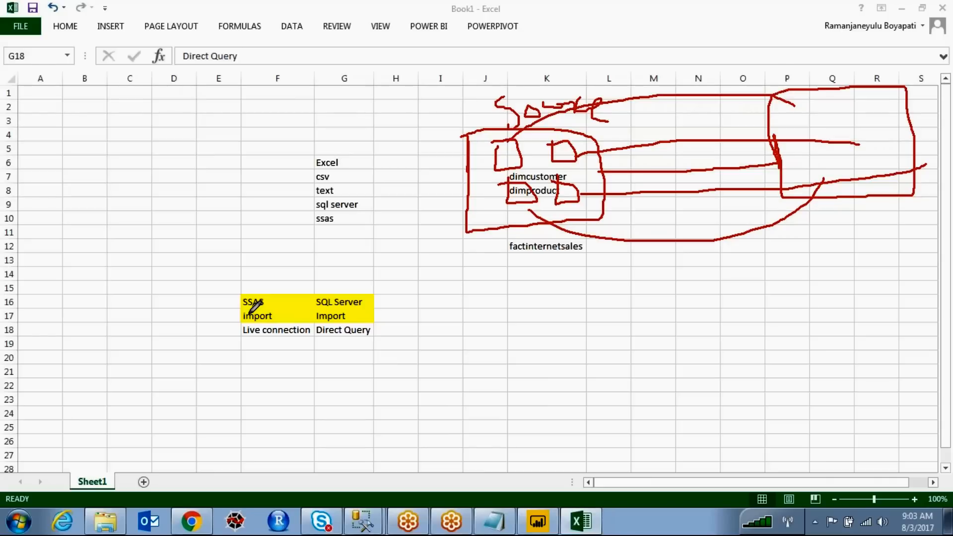
{"action": "mouse_move", "coordinate": [797, 92]}
{"action": "left_mouse_down"}
{"action": "mouse_move", "coordinate": [794, 120]}
{"action": "mouse_move", "coordinate": [823, 113]}
{"action": "mouse_move", "coordinate": [819, 88]}
{"action": "mouse_move", "coordinate": [870, 116]}
{"action": "mouse_move", "coordinate": [866, 91]}
{"action": "left_mouse_up"}
{"action": "right_click", "coordinate": [857, 91]}
Step: Sketch a new source box across columns K–M containing four small table shapes
{"action": "mouse_move", "coordinate": [570, 111]}
{"action": "left_mouse_down"}
{"action": "mouse_move", "coordinate": [659, 201]}
{"action": "mouse_move", "coordinate": [586, 106]}
{"action": "mouse_move", "coordinate": [562, 114]}
{"action": "mouse_move", "coordinate": [622, 158]}
{"action": "left_mouse_up"}
{"action": "left_click_drag", "start_coordinate": [626, 135], "coordinate": [624, 158]}
{"action": "left_click_drag", "start_coordinate": [578, 203], "coordinate": [594, 197]}
{"action": "mouse_move", "coordinate": [638, 164]}
{"action": "left_mouse_down"}
{"action": "mouse_move", "coordinate": [660, 180]}
{"action": "mouse_move", "coordinate": [633, 208]}
{"action": "left_mouse_up"}
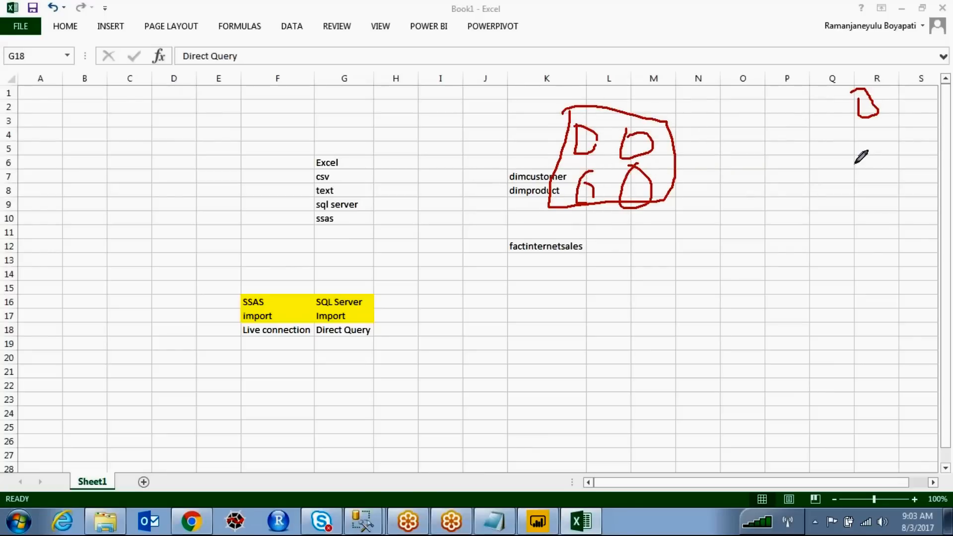
Step: Draw a model box in columns Q–S with four interlinked tables, circle its uppermost table, and add an arrow pointing to it
{"action": "mouse_move", "coordinate": [820, 92]}
{"action": "left_mouse_down"}
{"action": "mouse_move", "coordinate": [951, 246]}
{"action": "mouse_move", "coordinate": [924, 87]}
{"action": "left_mouse_up"}
{"action": "mouse_move", "coordinate": [855, 86]}
{"action": "left_mouse_down"}
{"action": "mouse_move", "coordinate": [829, 87]}
{"action": "mouse_move", "coordinate": [822, 105]}
{"action": "left_mouse_up"}
{"action": "left_click_drag", "start_coordinate": [828, 144], "coordinate": [825, 175]}
{"action": "mouse_move", "coordinate": [845, 206]}
{"action": "left_mouse_down"}
{"action": "mouse_move", "coordinate": [907, 169]}
{"action": "mouse_move", "coordinate": [904, 201]}
{"action": "left_mouse_up"}
{"action": "mouse_move", "coordinate": [872, 116]}
{"action": "left_mouse_down"}
{"action": "mouse_move", "coordinate": [853, 149]}
{"action": "mouse_move", "coordinate": [904, 173]}
{"action": "mouse_move", "coordinate": [865, 212]}
{"action": "mouse_move", "coordinate": [906, 185]}
{"action": "left_mouse_up"}
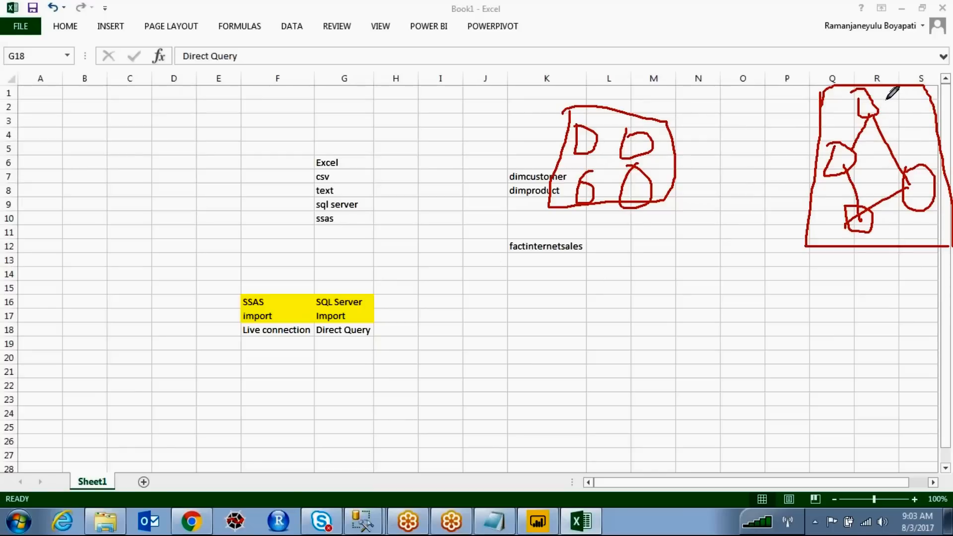
{"action": "left_click_drag", "start_coordinate": [845, 82], "coordinate": [876, 87]}
{"action": "left_click_drag", "start_coordinate": [844, 212], "coordinate": [855, 236]}
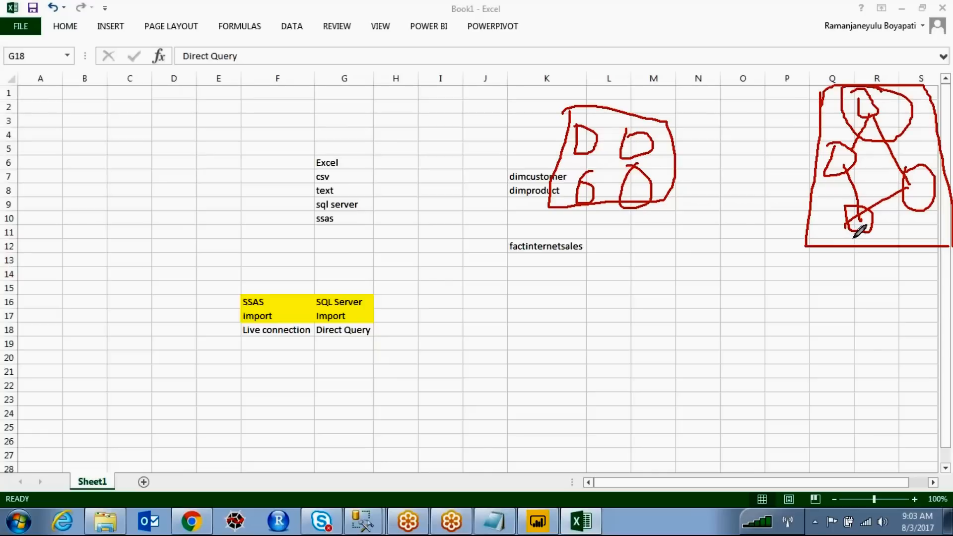
{"action": "mouse_move", "coordinate": [845, 37]}
{"action": "left_mouse_down"}
{"action": "mouse_move", "coordinate": [857, 77]}
{"action": "mouse_move", "coordinate": [867, 68]}
{"action": "left_mouse_up"}
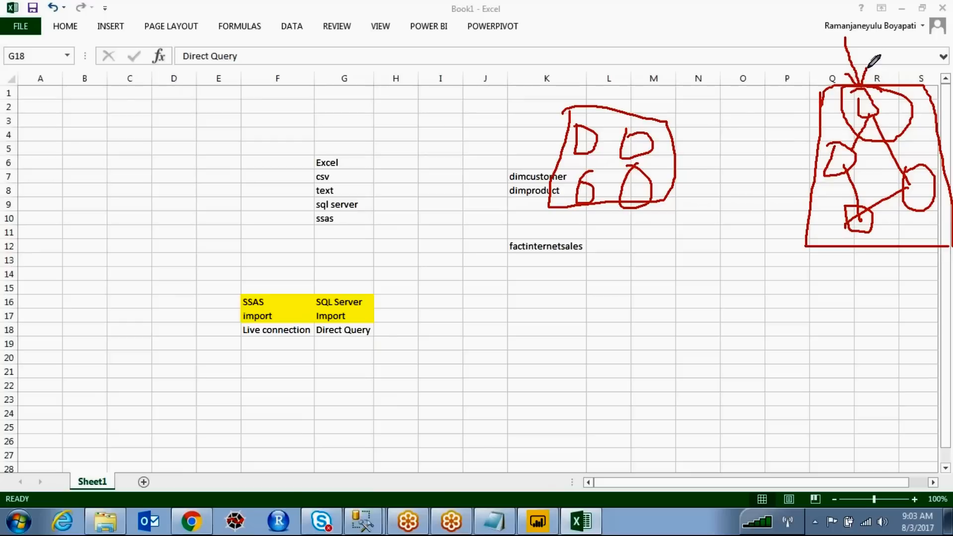
Step: Link the model box to the source box and to a report box in rows 21–26 containing a small chart shape, and retrace both links
{"action": "left_click_drag", "start_coordinate": [676, 157], "coordinate": [814, 148]}
{"action": "mouse_move", "coordinate": [874, 247]}
{"action": "left_mouse_down"}
{"action": "mouse_move", "coordinate": [865, 367]}
{"action": "mouse_move", "coordinate": [918, 445]}
{"action": "mouse_move", "coordinate": [884, 372]}
{"action": "mouse_move", "coordinate": [857, 365]}
{"action": "left_mouse_up"}
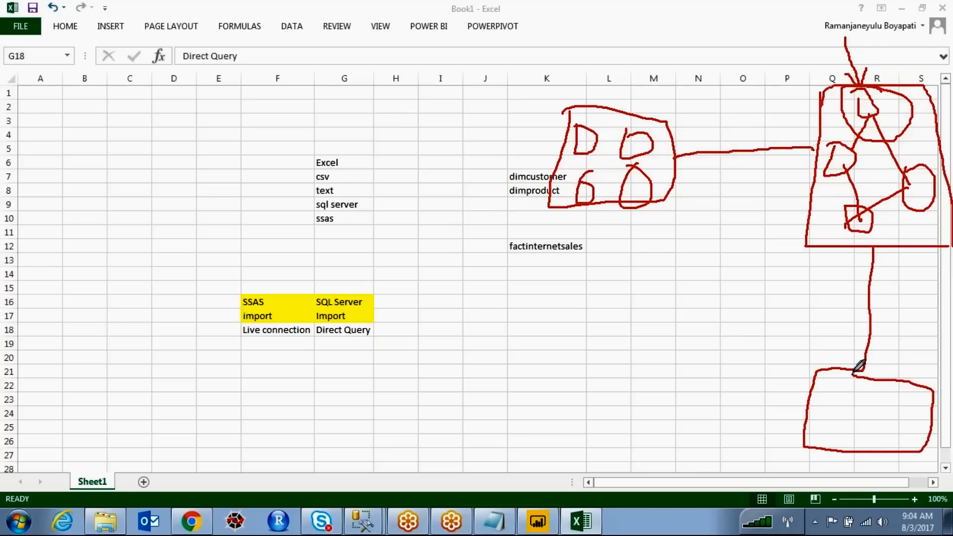
{"action": "mouse_move", "coordinate": [836, 402]}
{"action": "left_mouse_down"}
{"action": "mouse_move", "coordinate": [830, 427]}
{"action": "mouse_move", "coordinate": [887, 427]}
{"action": "mouse_move", "coordinate": [892, 406]}
{"action": "mouse_move", "coordinate": [848, 400]}
{"action": "mouse_move", "coordinate": [877, 423]}
{"action": "left_mouse_up"}
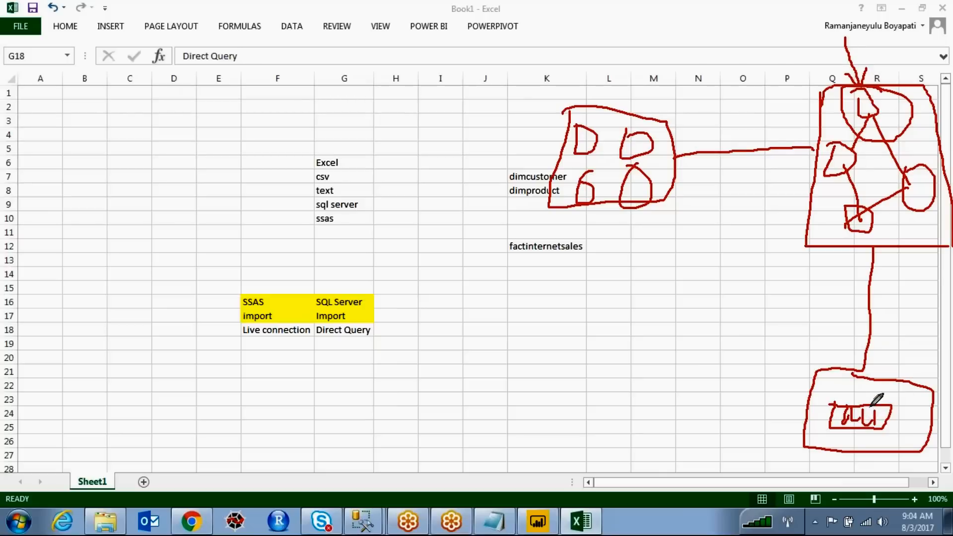
{"action": "left_click_drag", "start_coordinate": [865, 371], "coordinate": [877, 246]}
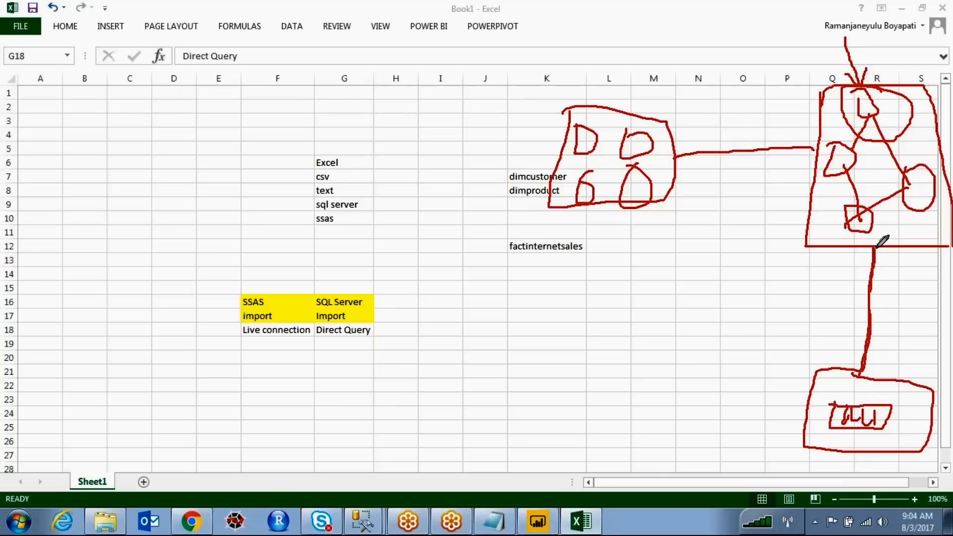
{"action": "left_click_drag", "start_coordinate": [817, 147], "coordinate": [675, 155]}
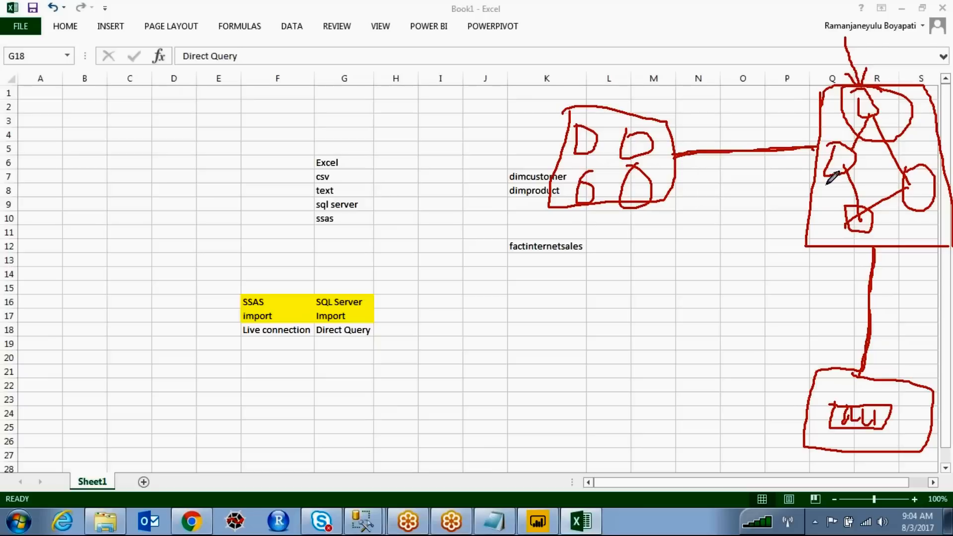
Step: Circle the model box and the report box with its inner shape, and retrace the link between the two boxes
{"action": "mouse_move", "coordinate": [887, 60]}
{"action": "left_mouse_down"}
{"action": "mouse_move", "coordinate": [800, 102]}
{"action": "mouse_move", "coordinate": [782, 250]}
{"action": "mouse_move", "coordinate": [846, 292]}
{"action": "left_mouse_up"}
{"action": "left_click_drag", "start_coordinate": [904, 291], "coordinate": [949, 265]}
{"action": "mouse_move", "coordinate": [950, 199]}
{"action": "left_mouse_down"}
{"action": "mouse_move", "coordinate": [923, 69]}
{"action": "mouse_move", "coordinate": [889, 58]}
{"action": "left_mouse_up"}
{"action": "mouse_move", "coordinate": [897, 374]}
{"action": "left_mouse_down"}
{"action": "mouse_move", "coordinate": [874, 357]}
{"action": "mouse_move", "coordinate": [804, 360]}
{"action": "mouse_move", "coordinate": [864, 454]}
{"action": "mouse_move", "coordinate": [921, 427]}
{"action": "left_mouse_up"}
{"action": "left_click_drag", "start_coordinate": [928, 391], "coordinate": [924, 433]}
{"action": "left_click_drag", "start_coordinate": [918, 382], "coordinate": [900, 362]}
{"action": "mouse_move", "coordinate": [808, 70]}
{"action": "left_mouse_down"}
{"action": "mouse_move", "coordinate": [774, 269]}
{"action": "mouse_move", "coordinate": [913, 299]}
{"action": "left_mouse_up"}
{"action": "mouse_move", "coordinate": [888, 396]}
{"action": "left_mouse_down"}
{"action": "mouse_move", "coordinate": [844, 386]}
{"action": "mouse_move", "coordinate": [824, 407]}
{"action": "mouse_move", "coordinate": [871, 439]}
{"action": "mouse_move", "coordinate": [911, 406]}
{"action": "mouse_move", "coordinate": [894, 391]}
{"action": "mouse_move", "coordinate": [905, 404]}
{"action": "left_mouse_up"}
{"action": "left_click_drag", "start_coordinate": [870, 340], "coordinate": [874, 237]}
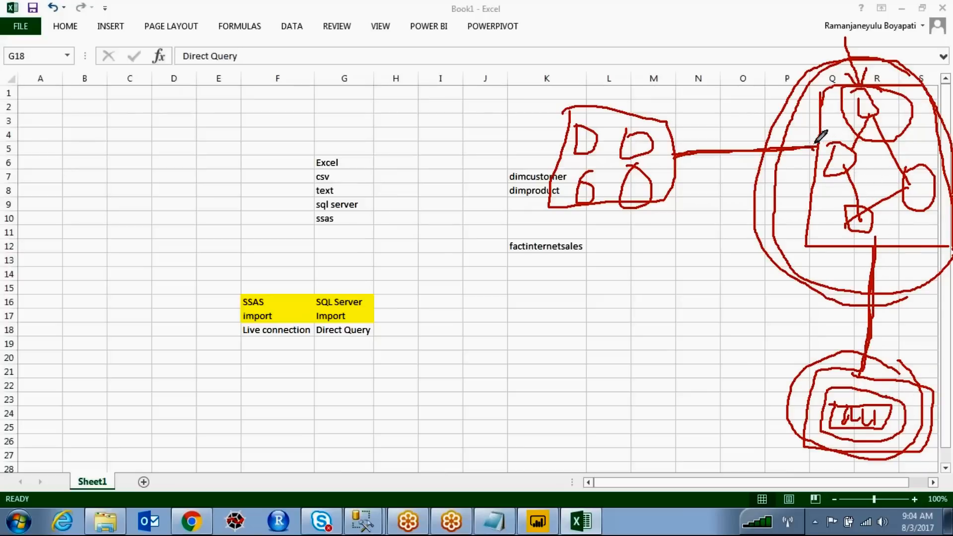
Step: Add an arrowhead at the source box, circle that box with a curve to the model, and mark the report link and inner shape again
{"action": "mouse_move", "coordinate": [700, 154]}
{"action": "left_mouse_down"}
{"action": "mouse_move", "coordinate": [676, 153]}
{"action": "mouse_move", "coordinate": [696, 179]}
{"action": "left_mouse_up"}
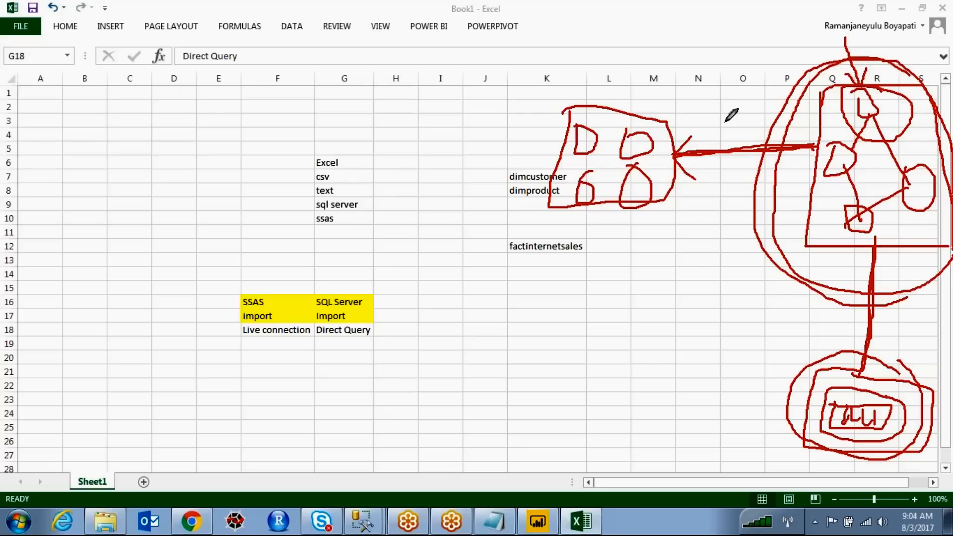
{"action": "mouse_move", "coordinate": [630, 75]}
{"action": "left_mouse_down"}
{"action": "mouse_move", "coordinate": [531, 100]}
{"action": "mouse_move", "coordinate": [591, 230]}
{"action": "mouse_move", "coordinate": [639, 67]}
{"action": "mouse_move", "coordinate": [764, 96]}
{"action": "mouse_move", "coordinate": [787, 113]}
{"action": "left_mouse_up"}
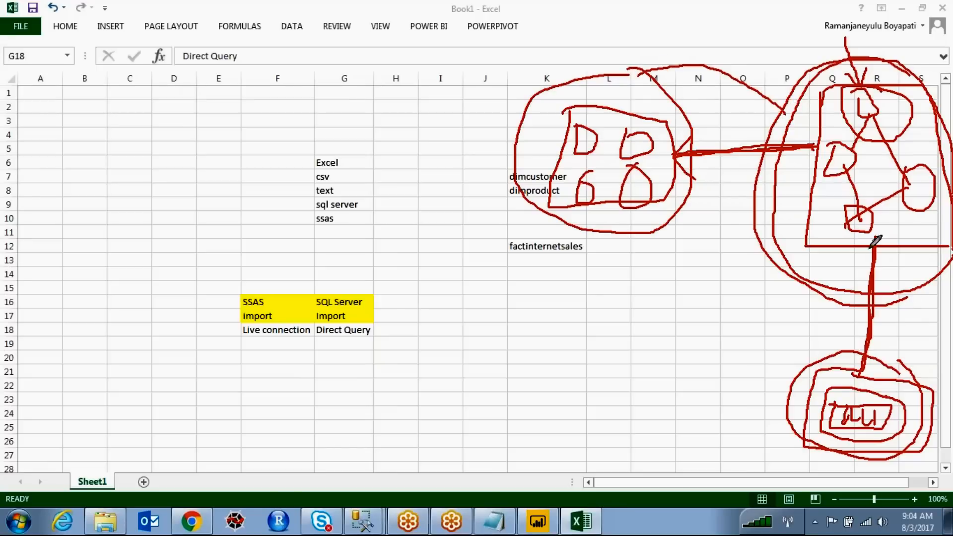
{"action": "mouse_move", "coordinate": [877, 237]}
{"action": "left_mouse_down"}
{"action": "mouse_move", "coordinate": [875, 318]}
{"action": "mouse_move", "coordinate": [844, 437]}
{"action": "mouse_move", "coordinate": [906, 395]}
{"action": "mouse_move", "coordinate": [854, 387]}
{"action": "left_mouse_up"}
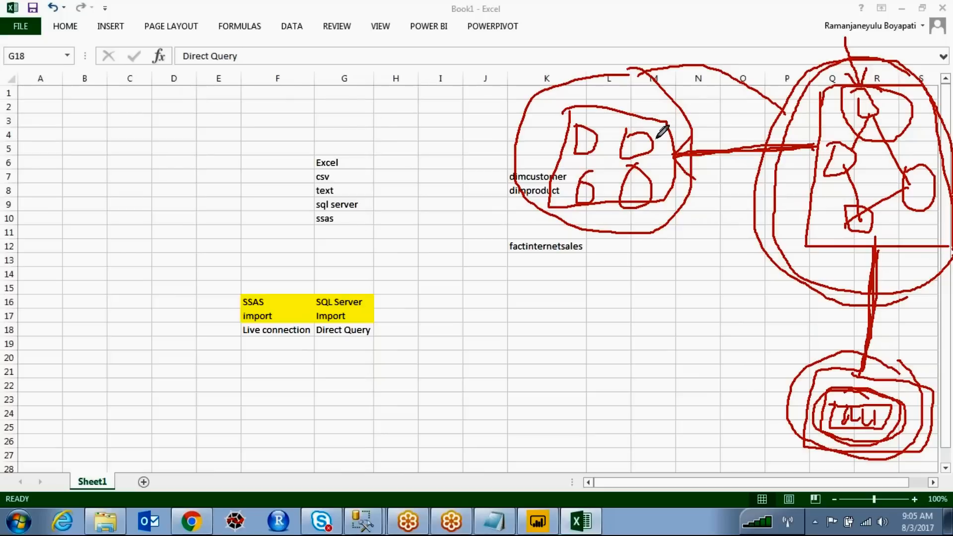
Step: Tick the four source tables, retrace the relationships between the model tables, and clear all pen marks
{"action": "left_click_drag", "start_coordinate": [595, 121], "coordinate": [618, 119]}
{"action": "mouse_move", "coordinate": [588, 177]}
{"action": "left_mouse_down"}
{"action": "mouse_move", "coordinate": [626, 183]}
{"action": "mouse_move", "coordinate": [656, 166]}
{"action": "left_mouse_up"}
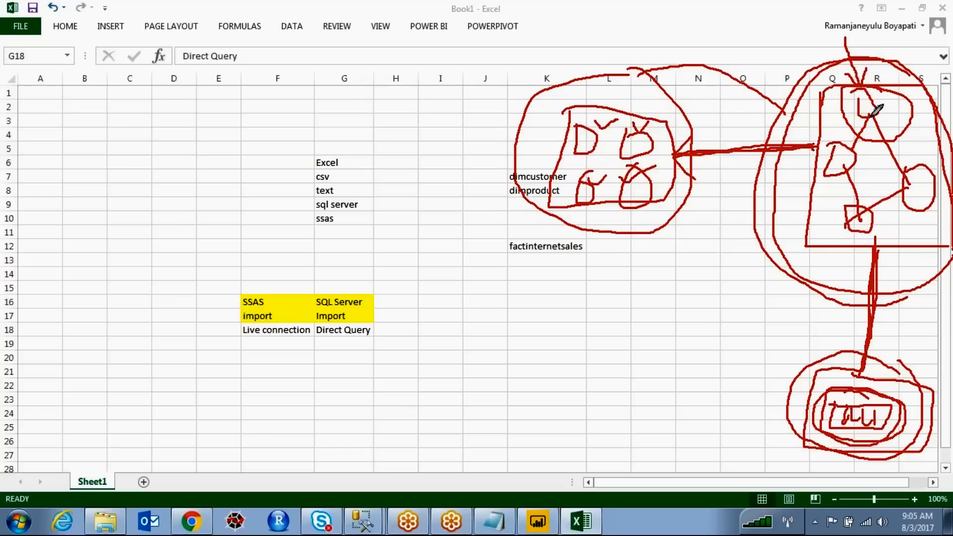
{"action": "mouse_move", "coordinate": [871, 192]}
{"action": "left_mouse_down"}
{"action": "mouse_move", "coordinate": [863, 213]}
{"action": "mouse_move", "coordinate": [913, 179]}
{"action": "mouse_move", "coordinate": [876, 110]}
{"action": "left_mouse_up"}
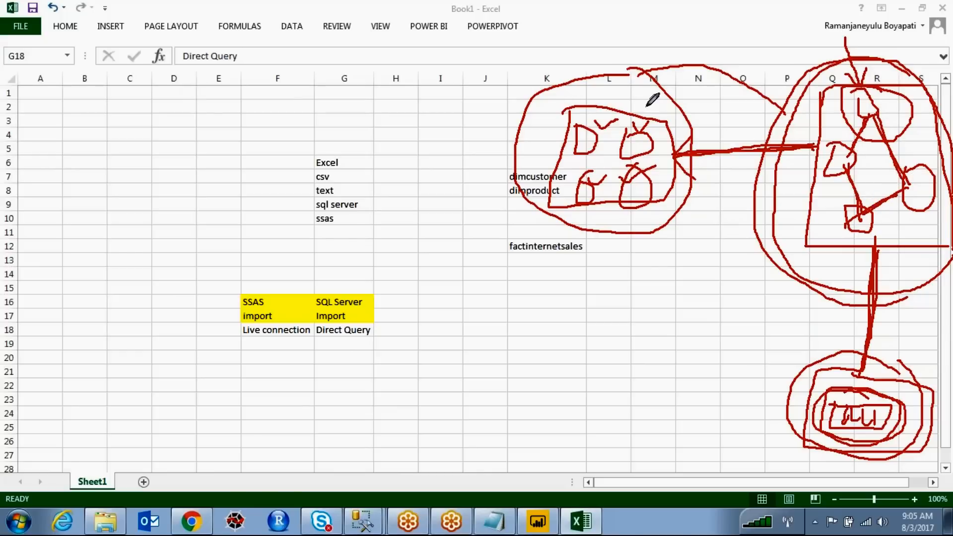
{"action": "left_click", "coordinate": [418, 48]}
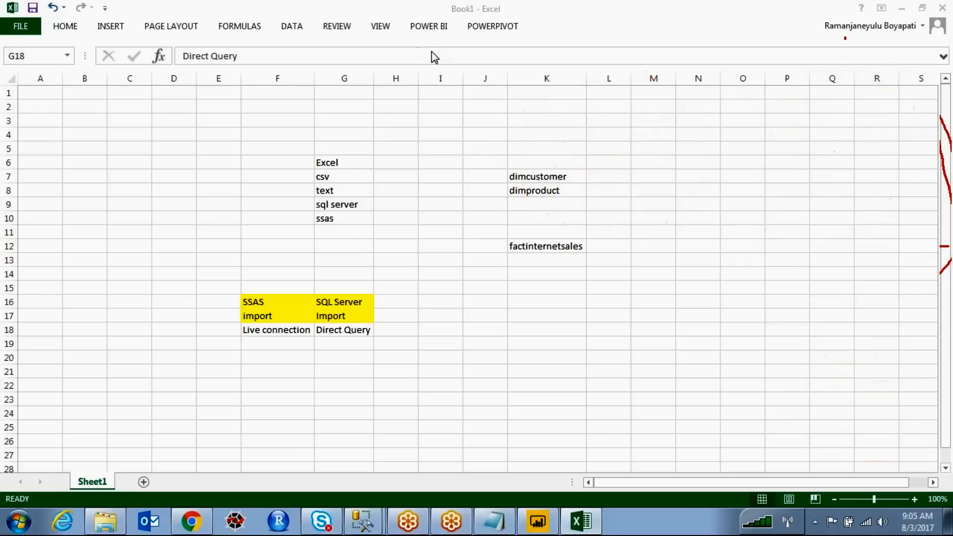
Step: Draw a source box around the table names in columns I–L and a model box in columns P–S, with four small table shapes in each
{"action": "mouse_move", "coordinate": [447, 134]}
{"action": "left_mouse_down"}
{"action": "mouse_move", "coordinate": [446, 254]}
{"action": "mouse_move", "coordinate": [527, 119]}
{"action": "mouse_move", "coordinate": [408, 145]}
{"action": "left_mouse_up"}
{"action": "mouse_move", "coordinate": [813, 107]}
{"action": "left_mouse_down"}
{"action": "mouse_move", "coordinate": [802, 183]}
{"action": "mouse_move", "coordinate": [941, 255]}
{"action": "mouse_move", "coordinate": [788, 112]}
{"action": "left_mouse_up"}
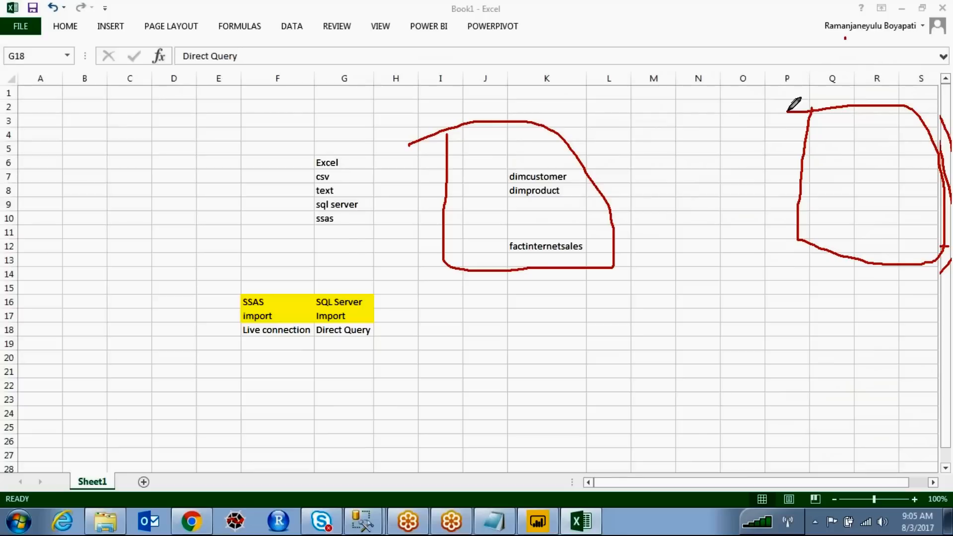
{"action": "mouse_move", "coordinate": [830, 142]}
{"action": "left_mouse_down"}
{"action": "mouse_move", "coordinate": [847, 157]}
{"action": "mouse_move", "coordinate": [837, 132]}
{"action": "left_mouse_up"}
{"action": "mouse_move", "coordinate": [893, 124]}
{"action": "left_mouse_down"}
{"action": "mouse_move", "coordinate": [898, 144]}
{"action": "mouse_move", "coordinate": [890, 131]}
{"action": "left_mouse_up"}
{"action": "mouse_move", "coordinate": [856, 185]}
{"action": "left_mouse_down"}
{"action": "mouse_move", "coordinate": [903, 203]}
{"action": "mouse_move", "coordinate": [894, 185]}
{"action": "left_mouse_up"}
{"action": "mouse_move", "coordinate": [457, 151]}
{"action": "left_mouse_down"}
{"action": "mouse_move", "coordinate": [456, 180]}
{"action": "mouse_move", "coordinate": [471, 152]}
{"action": "mouse_move", "coordinate": [454, 152]}
{"action": "left_mouse_up"}
{"action": "mouse_move", "coordinate": [495, 151]}
{"action": "left_mouse_down"}
{"action": "mouse_move", "coordinate": [509, 153]}
{"action": "mouse_move", "coordinate": [490, 177]}
{"action": "left_mouse_up"}
{"action": "left_click_drag", "start_coordinate": [493, 214], "coordinate": [488, 200]}
{"action": "left_click_drag", "start_coordinate": [525, 198], "coordinate": [527, 198]}
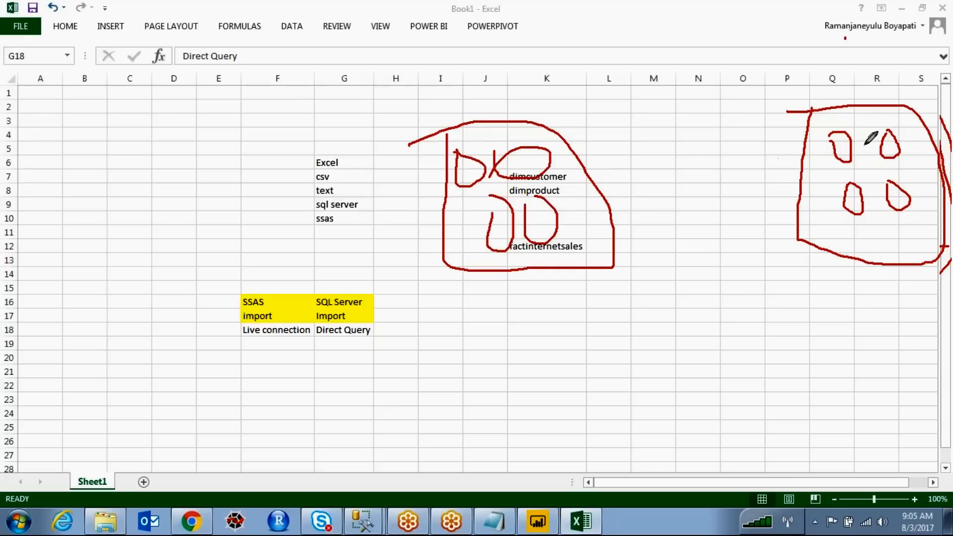
Step: Outline the four tables in the model box, circle its lower-right table, and circle the four tables in the source box
{"action": "mouse_move", "coordinate": [824, 121]}
{"action": "left_mouse_down"}
{"action": "mouse_move", "coordinate": [883, 114]}
{"action": "mouse_move", "coordinate": [919, 174]}
{"action": "mouse_move", "coordinate": [851, 213]}
{"action": "mouse_move", "coordinate": [838, 128]}
{"action": "mouse_move", "coordinate": [829, 126]}
{"action": "left_mouse_up"}
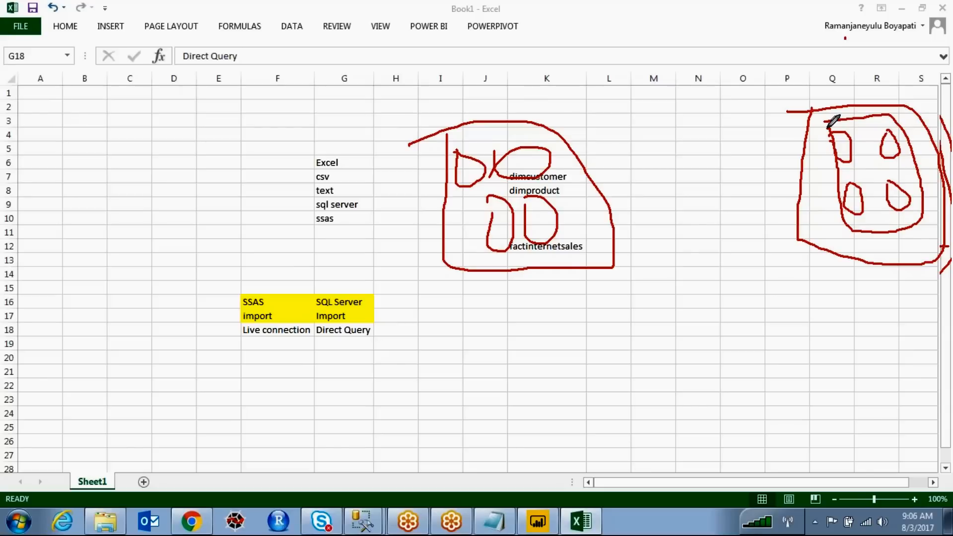
{"action": "left_click_drag", "start_coordinate": [888, 177], "coordinate": [884, 203]}
{"action": "mouse_move", "coordinate": [903, 214]}
{"action": "left_mouse_down"}
{"action": "mouse_move", "coordinate": [934, 195]}
{"action": "mouse_move", "coordinate": [866, 180]}
{"action": "left_mouse_up"}
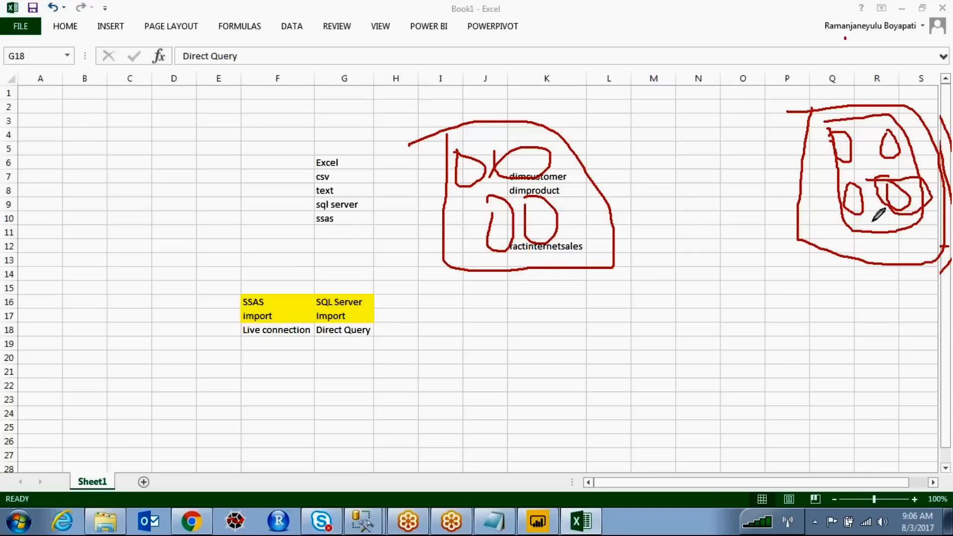
{"action": "left_click_drag", "start_coordinate": [449, 158], "coordinate": [490, 137]}
{"action": "mouse_move", "coordinate": [449, 169]}
{"action": "left_mouse_down"}
{"action": "mouse_move", "coordinate": [506, 259]}
{"action": "mouse_move", "coordinate": [602, 159]}
{"action": "mouse_move", "coordinate": [503, 135]}
{"action": "left_mouse_up"}
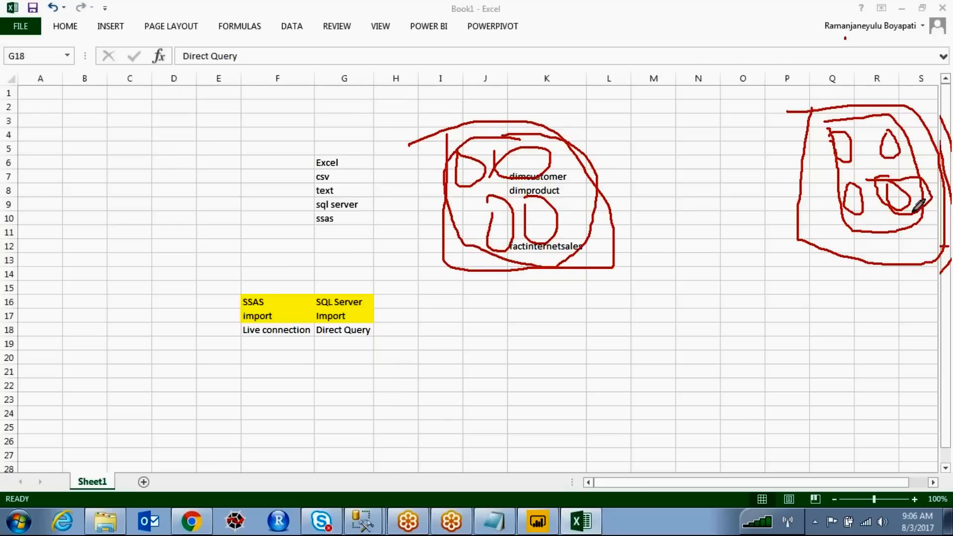
Step: Draw a report box in rows 18–25 below the model box, and link the model box to both the report and source boxes
{"action": "mouse_move", "coordinate": [828, 346]}
{"action": "left_mouse_down"}
{"action": "mouse_move", "coordinate": [885, 432]}
{"action": "mouse_move", "coordinate": [883, 329]}
{"action": "mouse_move", "coordinate": [830, 336]}
{"action": "left_mouse_up"}
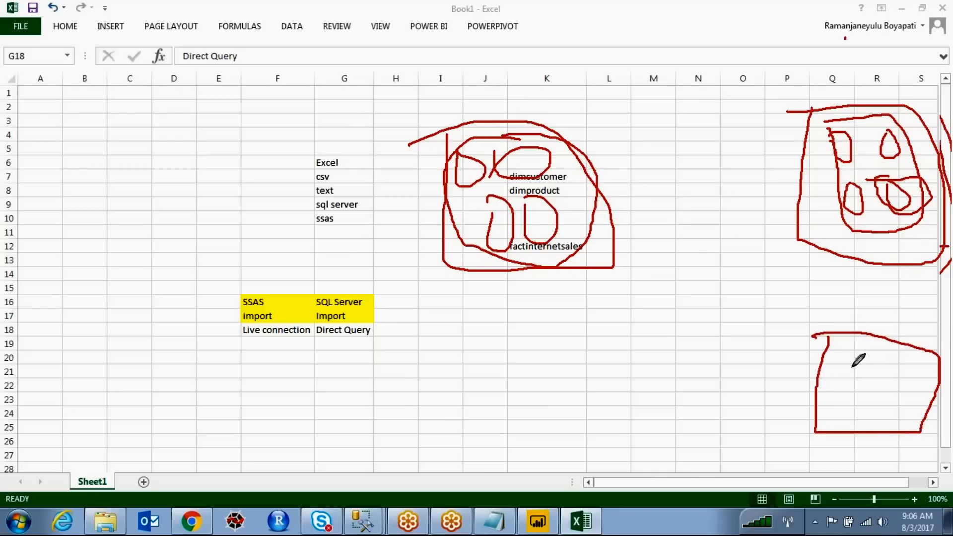
{"action": "left_click_drag", "start_coordinate": [883, 338], "coordinate": [885, 269]}
{"action": "left_click_drag", "start_coordinate": [803, 187], "coordinate": [607, 201]}
Step: Sketch chart axes in the report box, with a handwritten label under the horizontal axis and tick marks on the vertical axis
{"action": "mouse_move", "coordinate": [840, 361]}
{"action": "left_mouse_down"}
{"action": "mouse_move", "coordinate": [840, 390]}
{"action": "mouse_move", "coordinate": [904, 402]}
{"action": "left_mouse_up"}
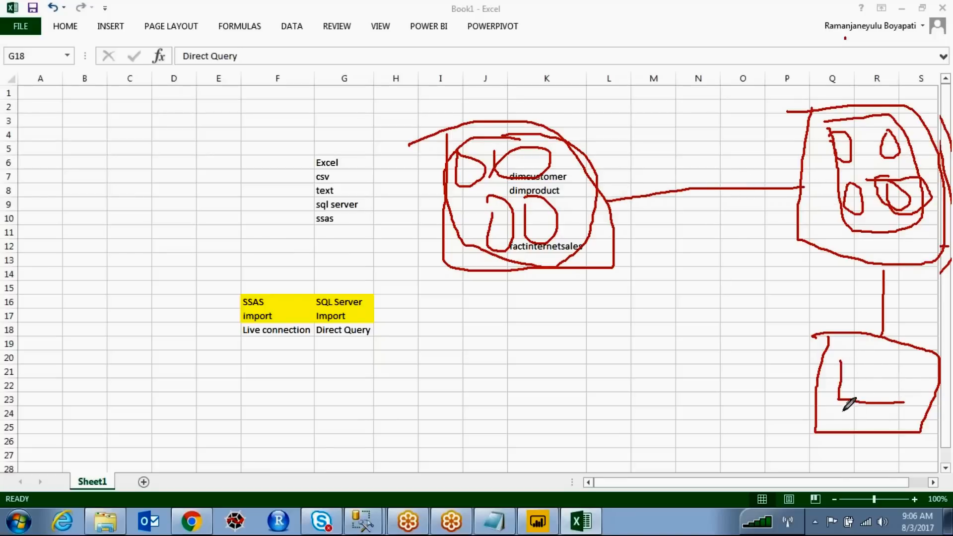
{"action": "left_click_drag", "start_coordinate": [843, 408], "coordinate": [847, 422]}
{"action": "left_click_drag", "start_coordinate": [857, 416], "coordinate": [897, 422]}
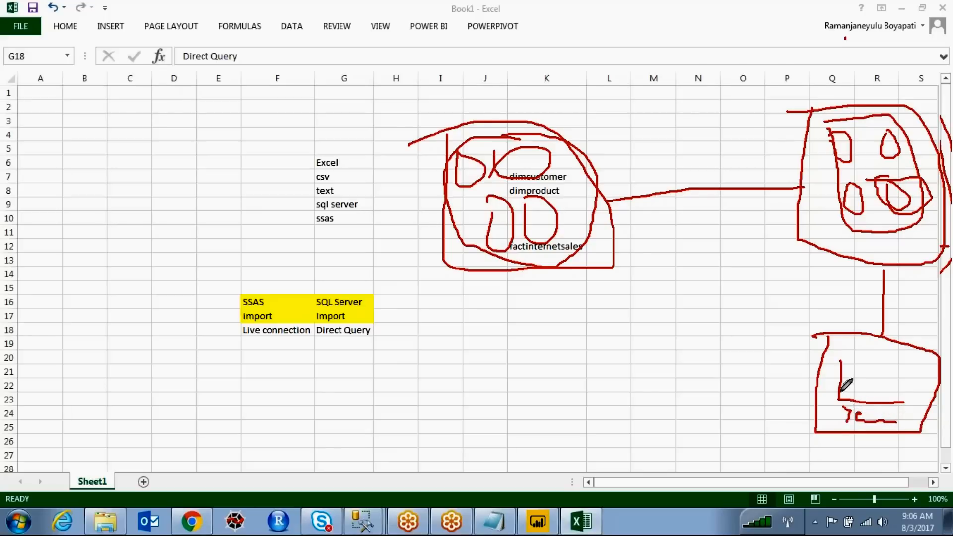
{"action": "left_click_drag", "start_coordinate": [828, 384], "coordinate": [841, 382]}
{"action": "left_click_drag", "start_coordinate": [827, 375], "coordinate": [840, 369]}
Step: Mark the model's lower-right table, retrace the link to the source box, circle that box, and write "Sele" above the link
{"action": "mouse_move", "coordinate": [879, 184]}
{"action": "left_mouse_down"}
{"action": "mouse_move", "coordinate": [899, 209]}
{"action": "mouse_move", "coordinate": [912, 192]}
{"action": "mouse_move", "coordinate": [901, 179]}
{"action": "left_mouse_up"}
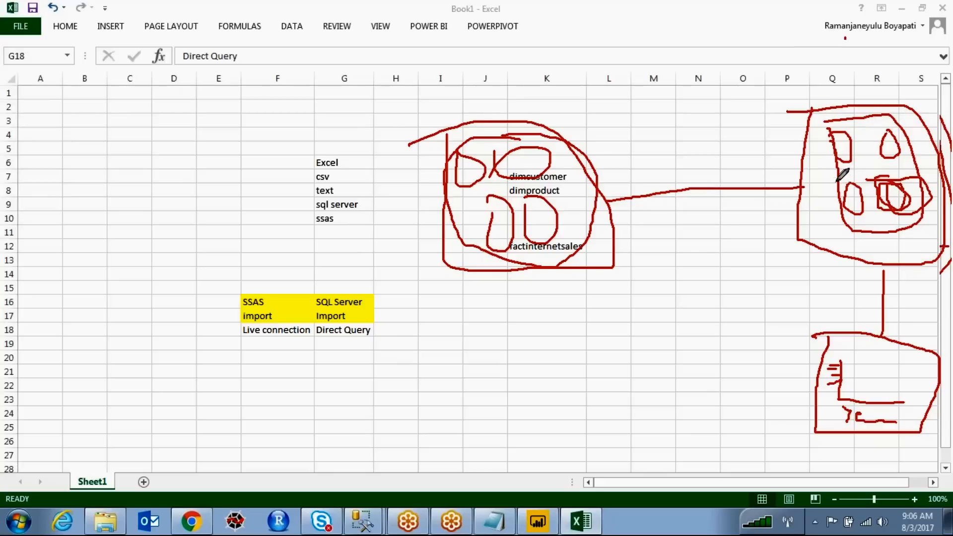
{"action": "left_click_drag", "start_coordinate": [833, 183], "coordinate": [607, 199]}
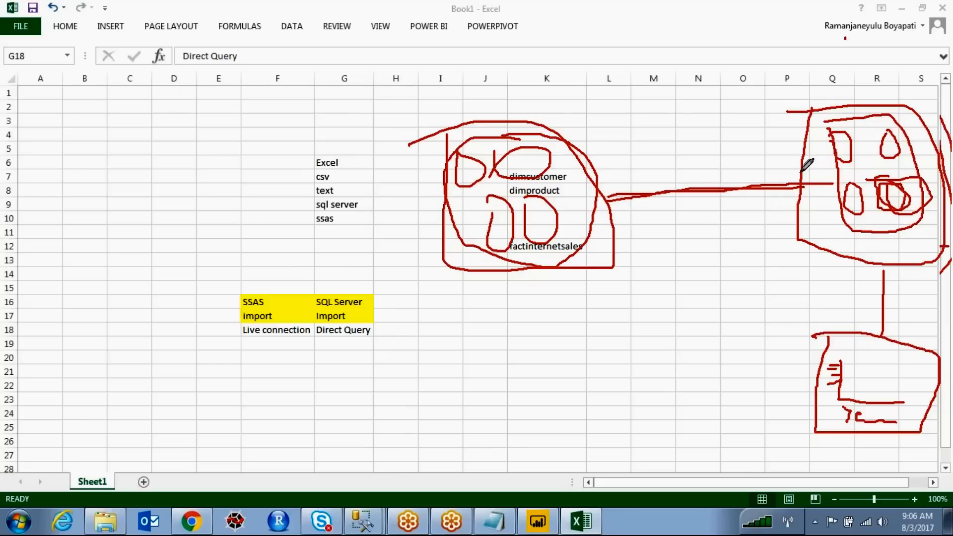
{"action": "mouse_move", "coordinate": [504, 113]}
{"action": "left_mouse_down"}
{"action": "mouse_move", "coordinate": [421, 179]}
{"action": "mouse_move", "coordinate": [559, 266]}
{"action": "mouse_move", "coordinate": [576, 147]}
{"action": "left_mouse_up"}
{"action": "left_click_drag", "start_coordinate": [674, 158], "coordinate": [669, 183]}
{"action": "mouse_move", "coordinate": [674, 158]}
{"action": "left_mouse_down"}
{"action": "mouse_move", "coordinate": [710, 167]}
{"action": "mouse_move", "coordinate": [724, 158]}
{"action": "left_mouse_up"}
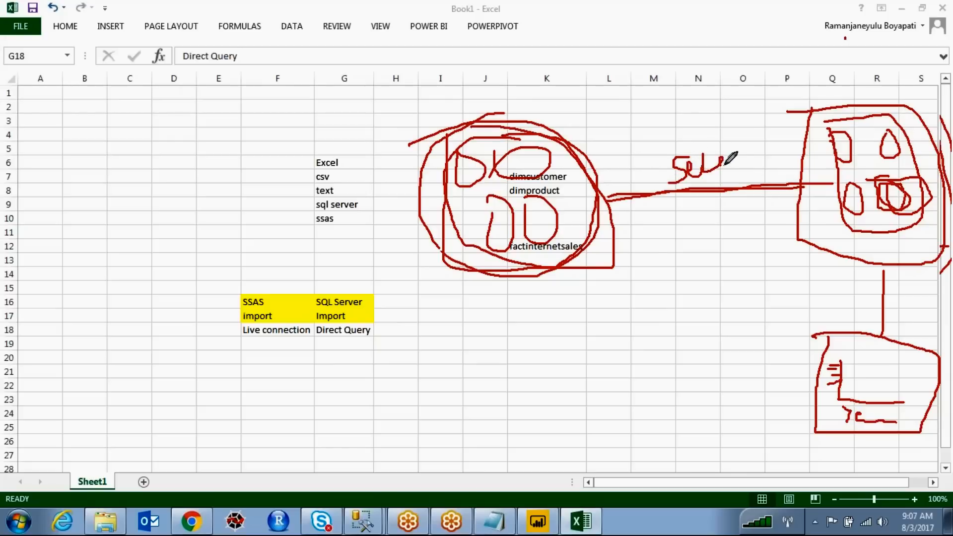
Step: Add an arrowhead at the source box and draw return lines from source to model and from model to report
{"action": "mouse_move", "coordinate": [642, 176]}
{"action": "left_mouse_down"}
{"action": "mouse_move", "coordinate": [610, 200]}
{"action": "mouse_move", "coordinate": [631, 218]}
{"action": "left_mouse_up"}
{"action": "left_click_drag", "start_coordinate": [564, 136], "coordinate": [605, 128]}
{"action": "left_click_drag", "start_coordinate": [769, 125], "coordinate": [807, 128]}
{"action": "left_click_drag", "start_coordinate": [917, 265], "coordinate": [918, 348]}
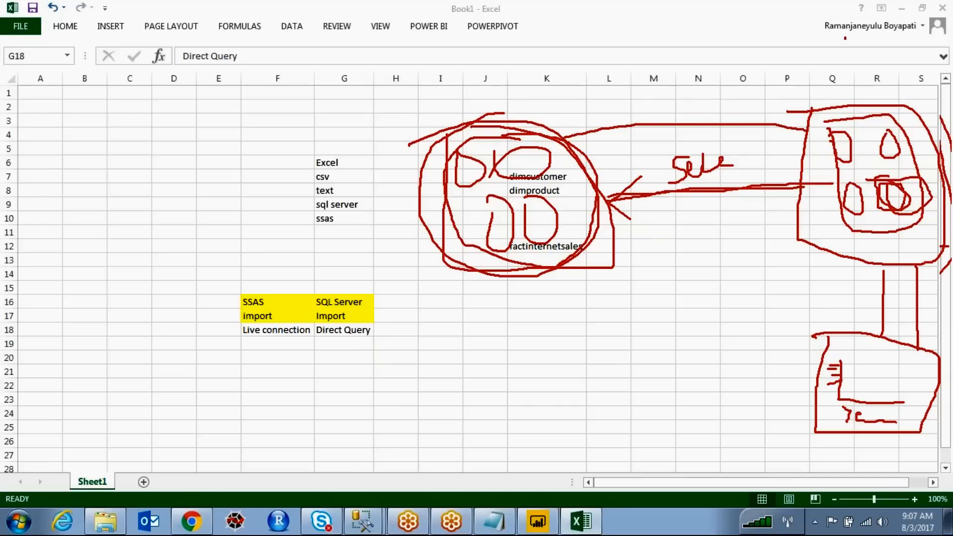
Step: Circle the tables in the model box, retrace both source–model links, and retrace the circle around the source tables
{"action": "mouse_move", "coordinate": [912, 130]}
{"action": "left_mouse_down"}
{"action": "mouse_move", "coordinate": [899, 118]}
{"action": "mouse_move", "coordinate": [829, 127]}
{"action": "mouse_move", "coordinate": [832, 252]}
{"action": "mouse_move", "coordinate": [926, 255]}
{"action": "mouse_move", "coordinate": [934, 117]}
{"action": "mouse_move", "coordinate": [910, 120]}
{"action": "left_mouse_up"}
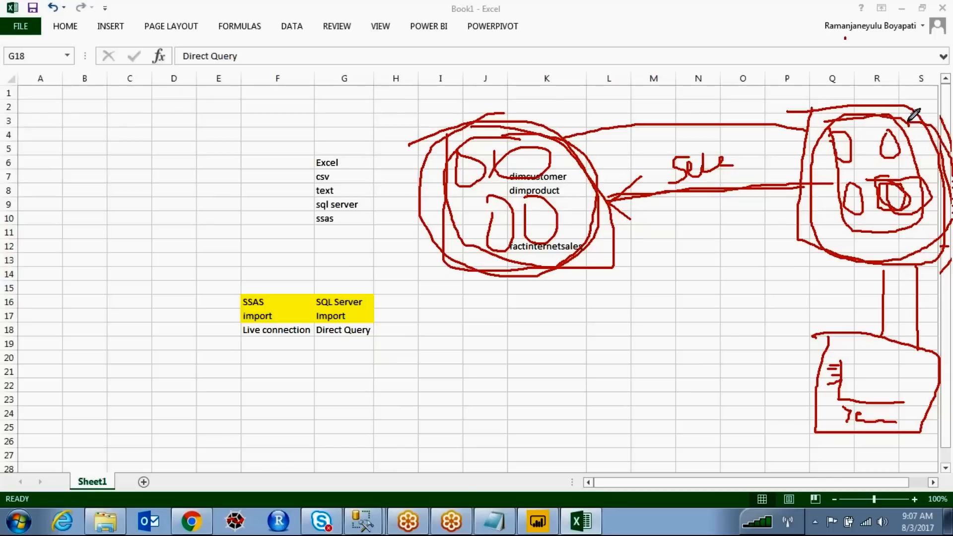
{"action": "left_click_drag", "start_coordinate": [809, 183], "coordinate": [617, 192]}
{"action": "left_click_drag", "start_coordinate": [431, 164], "coordinate": [438, 250]}
{"action": "left_click_drag", "start_coordinate": [486, 270], "coordinate": [541, 271]}
{"action": "left_click_drag", "start_coordinate": [578, 138], "coordinate": [800, 129]}
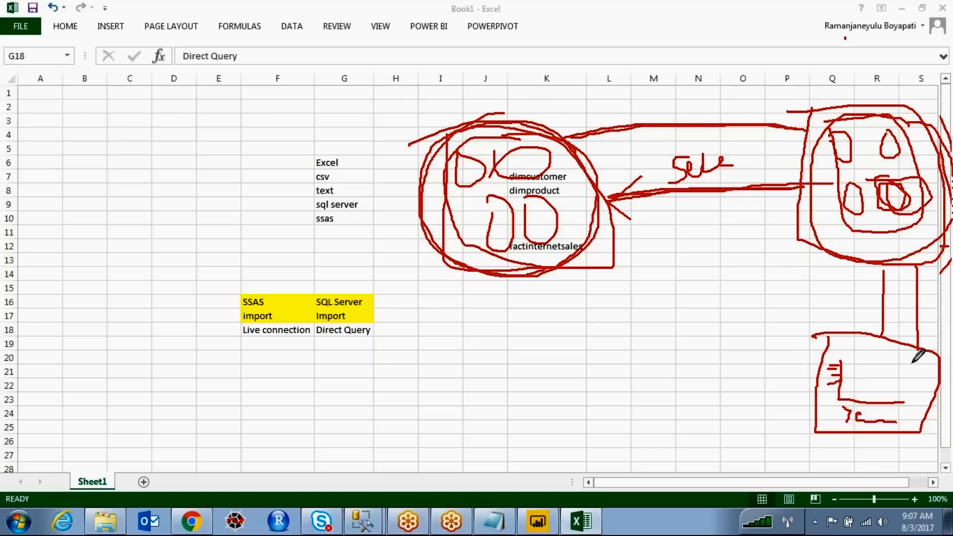
Step: Frame the model and report boxes together, draw a large loop around the source box, and retrace the upper link between them
{"action": "mouse_move", "coordinate": [790, 111]}
{"action": "left_mouse_down"}
{"action": "mouse_move", "coordinate": [791, 423]}
{"action": "mouse_move", "coordinate": [932, 421]}
{"action": "mouse_move", "coordinate": [950, 243]}
{"action": "left_mouse_up"}
{"action": "mouse_move", "coordinate": [949, 119]}
{"action": "left_mouse_down"}
{"action": "mouse_move", "coordinate": [892, 93]}
{"action": "mouse_move", "coordinate": [786, 106]}
{"action": "left_mouse_up"}
{"action": "mouse_move", "coordinate": [512, 110]}
{"action": "left_mouse_down"}
{"action": "mouse_move", "coordinate": [474, 101]}
{"action": "mouse_move", "coordinate": [404, 132]}
{"action": "mouse_move", "coordinate": [502, 341]}
{"action": "mouse_move", "coordinate": [634, 165]}
{"action": "mouse_move", "coordinate": [548, 121]}
{"action": "left_mouse_up"}
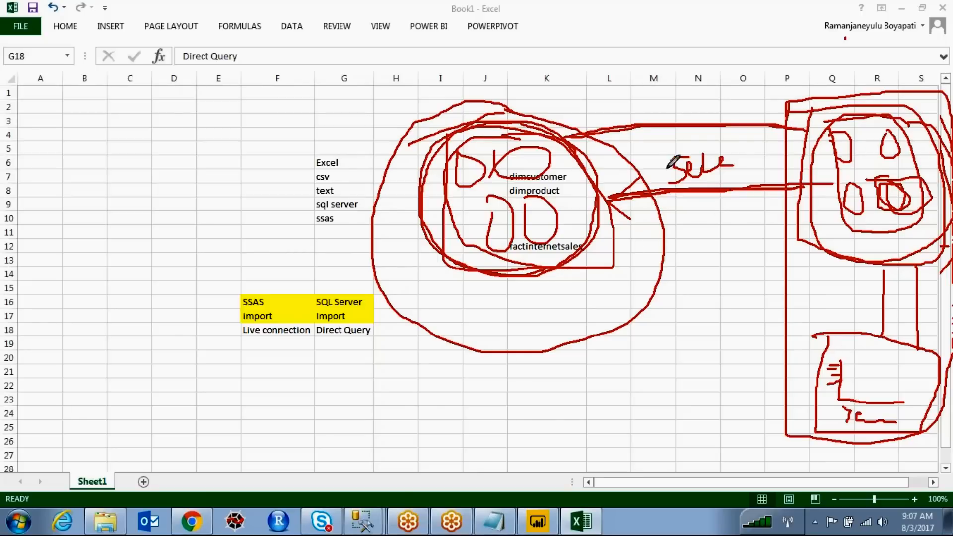
{"action": "left_click_drag", "start_coordinate": [815, 121], "coordinate": [613, 124]}
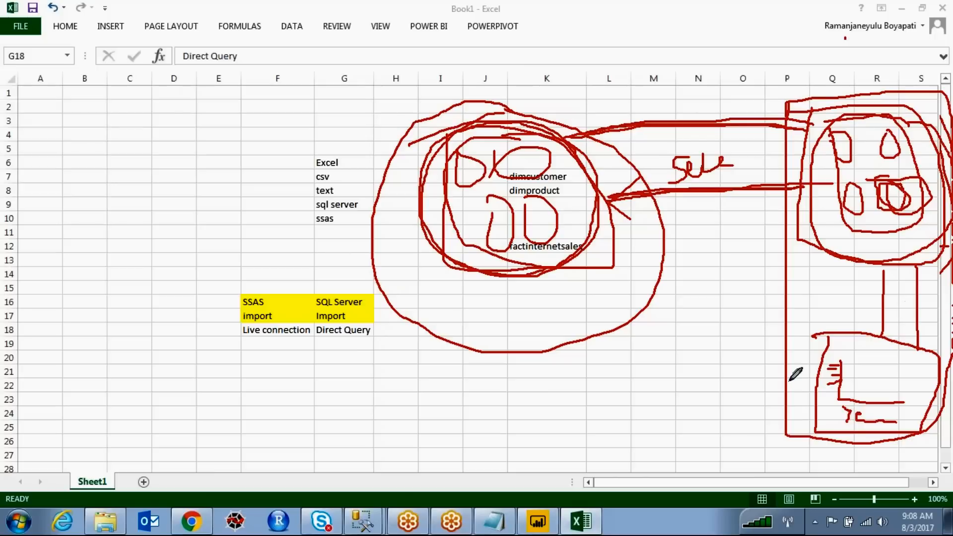
Step: Circle "Live connection" in F18 and cross out the model box
{"action": "mouse_move", "coordinate": [294, 321]}
{"action": "left_mouse_down"}
{"action": "mouse_move", "coordinate": [241, 332]}
{"action": "mouse_move", "coordinate": [273, 343]}
{"action": "mouse_move", "coordinate": [318, 332]}
{"action": "left_mouse_up"}
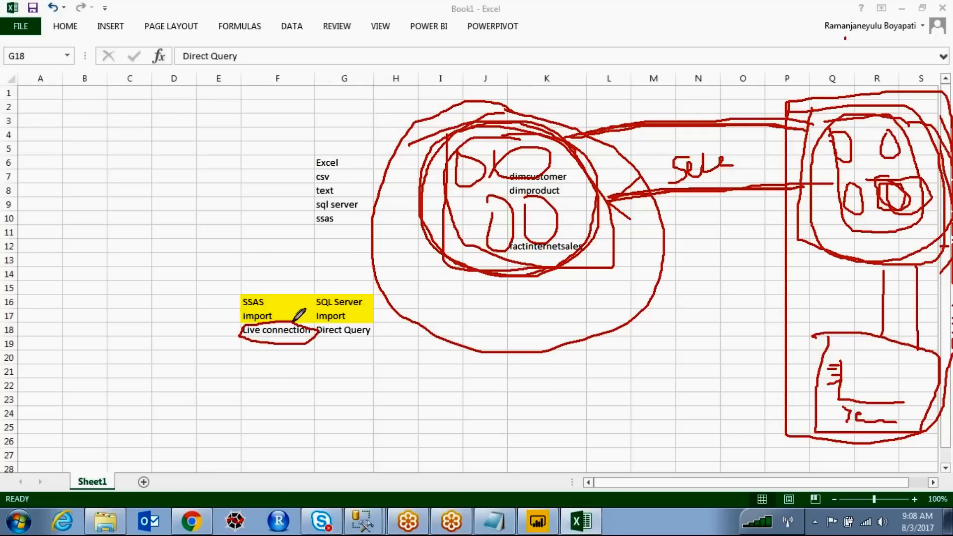
{"action": "left_click_drag", "start_coordinate": [853, 86], "coordinate": [943, 197]}
{"action": "mouse_move", "coordinate": [925, 91]}
{"action": "left_mouse_down"}
{"action": "mouse_move", "coordinate": [885, 144]}
{"action": "mouse_move", "coordinate": [864, 234]}
{"action": "left_mouse_up"}
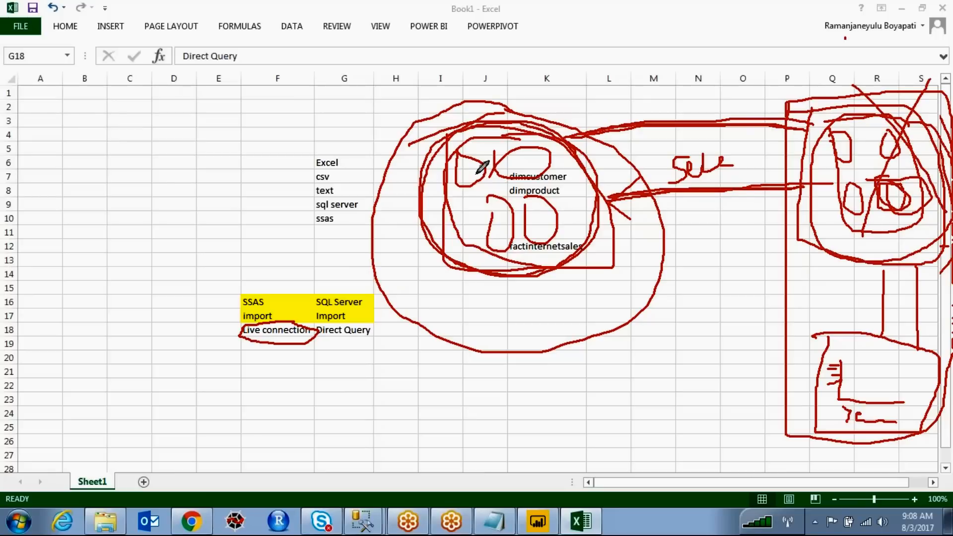
Step: Draw a box labelled "SSAS" in rows 17–25 below the source box, and retrace the cross on the model box and circle it
{"action": "mouse_move", "coordinate": [491, 318]}
{"action": "left_mouse_down"}
{"action": "mouse_move", "coordinate": [481, 403]}
{"action": "mouse_move", "coordinate": [620, 389]}
{"action": "mouse_move", "coordinate": [542, 313]}
{"action": "mouse_move", "coordinate": [491, 317]}
{"action": "left_mouse_up"}
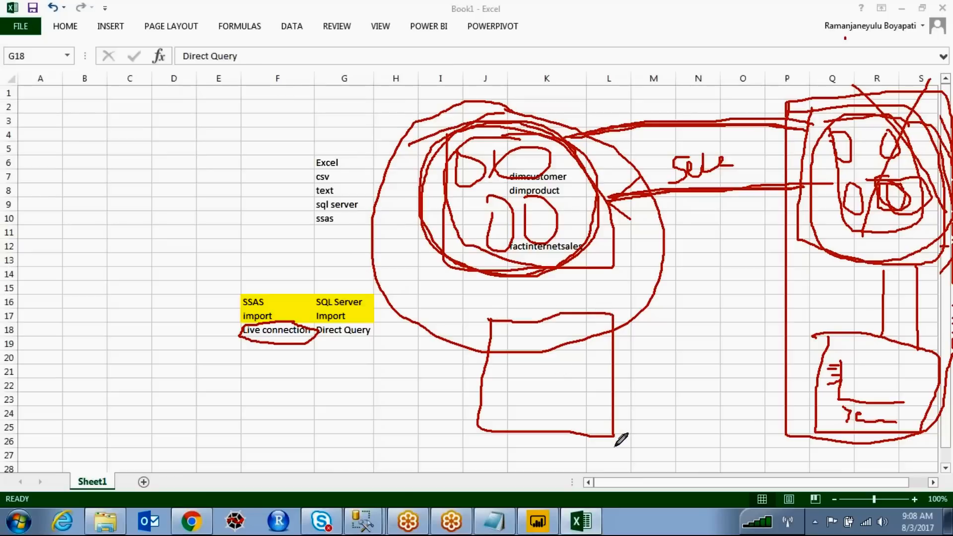
{"action": "left_click_drag", "start_coordinate": [863, 89], "coordinate": [944, 200]}
{"action": "left_click_drag", "start_coordinate": [915, 128], "coordinate": [874, 236]}
{"action": "left_click_drag", "start_coordinate": [913, 130], "coordinate": [930, 94]}
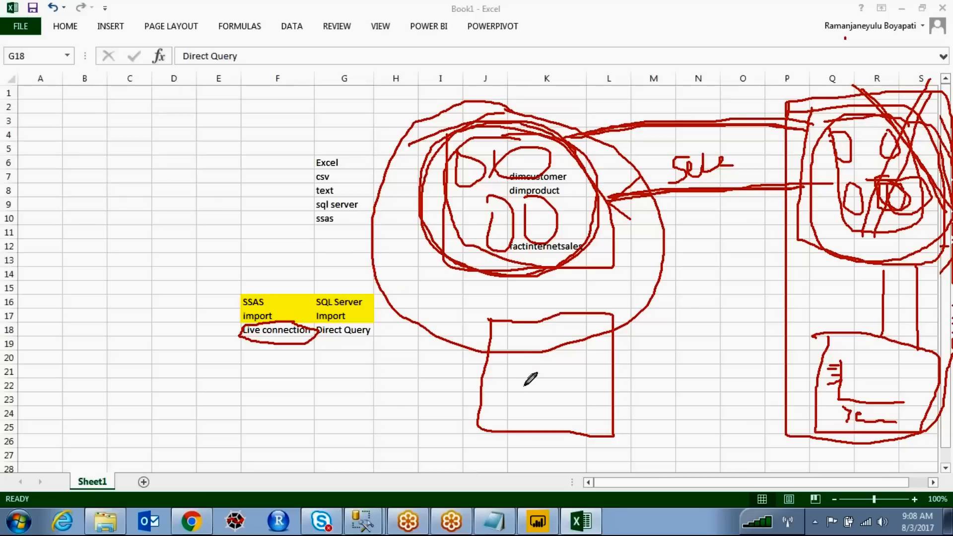
{"action": "mouse_move", "coordinate": [527, 364]}
{"action": "left_mouse_down"}
{"action": "mouse_move", "coordinate": [516, 388]}
{"action": "mouse_move", "coordinate": [557, 362]}
{"action": "mouse_move", "coordinate": [573, 374]}
{"action": "mouse_move", "coordinate": [575, 362]}
{"action": "mouse_move", "coordinate": [593, 370]}
{"action": "mouse_move", "coordinate": [581, 387]}
{"action": "left_mouse_up"}
{"action": "mouse_move", "coordinate": [927, 84]}
{"action": "left_mouse_down"}
{"action": "mouse_move", "coordinate": [769, 229]}
{"action": "mouse_move", "coordinate": [933, 270]}
{"action": "mouse_move", "coordinate": [944, 64]}
{"action": "left_mouse_up"}
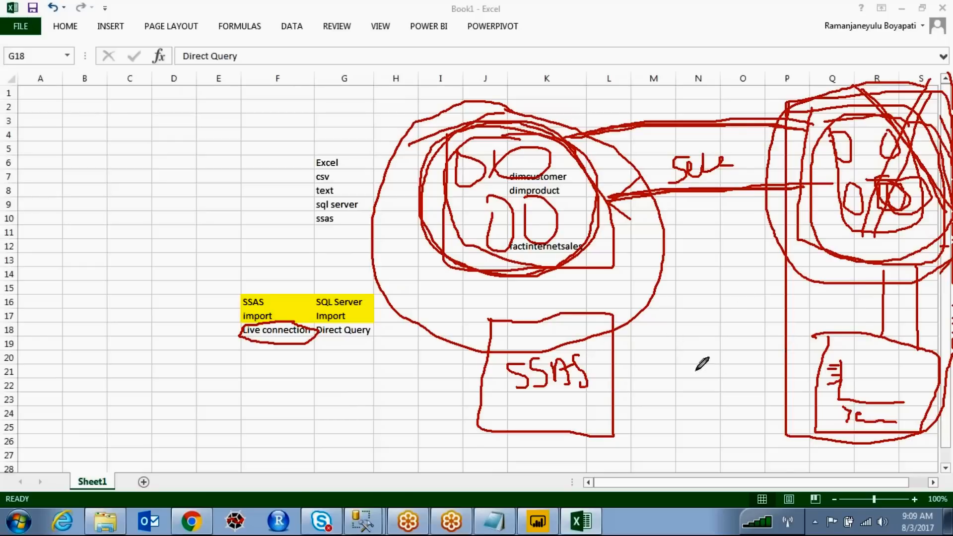
Step: Circle the SSAS box, draw an arrow to it from the report box, and clear all pen marks
{"action": "mouse_move", "coordinate": [621, 299]}
{"action": "left_mouse_down"}
{"action": "mouse_move", "coordinate": [447, 320]}
{"action": "mouse_move", "coordinate": [519, 462]}
{"action": "left_mouse_up"}
{"action": "mouse_move", "coordinate": [579, 456]}
{"action": "left_mouse_down"}
{"action": "mouse_move", "coordinate": [632, 279]}
{"action": "mouse_move", "coordinate": [610, 263]}
{"action": "left_mouse_up"}
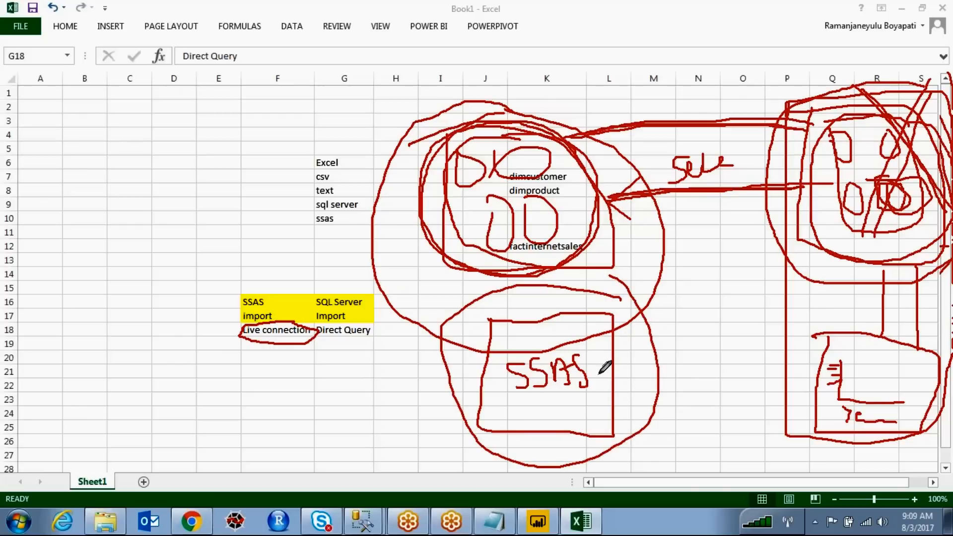
{"action": "left_click_drag", "start_coordinate": [651, 381], "coordinate": [670, 366]}
{"action": "mouse_move", "coordinate": [645, 395]}
{"action": "left_mouse_down"}
{"action": "mouse_move", "coordinate": [683, 395]}
{"action": "mouse_move", "coordinate": [680, 425]}
{"action": "left_mouse_up"}
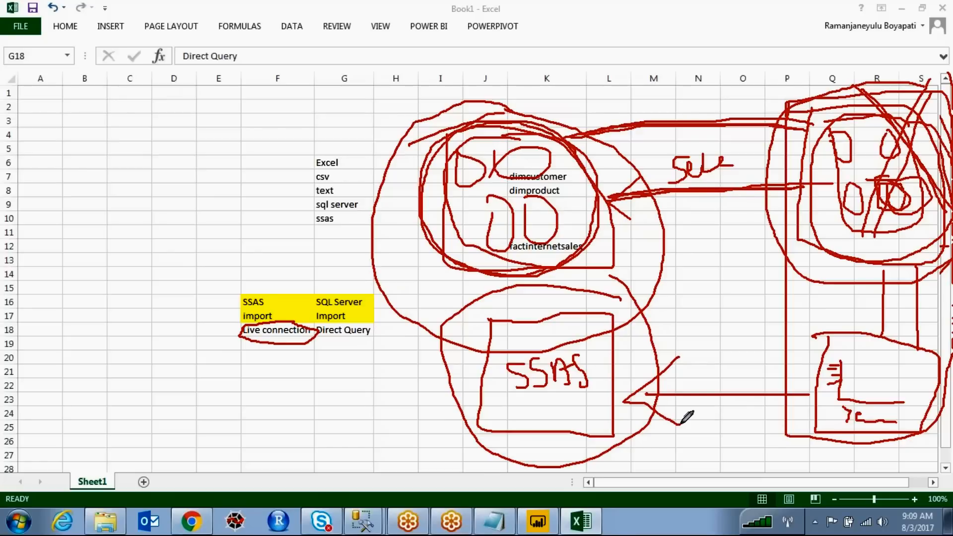
{"action": "key", "text": "Escape"}
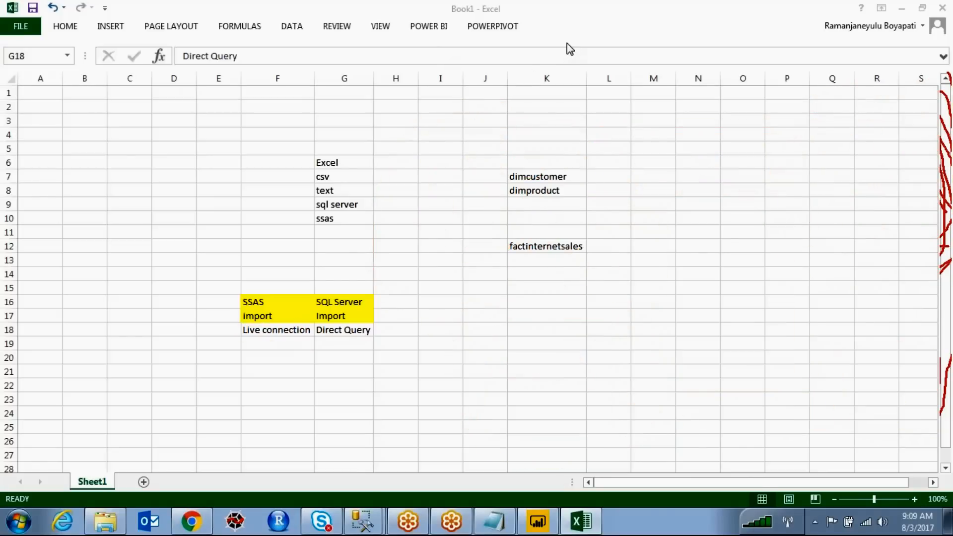
Step: Draw a model box in rows 3–10, link it to a report box in rows 15–22, and draw a source box around column K
{"action": "mouse_move", "coordinate": [734, 127]}
{"action": "left_mouse_down"}
{"action": "mouse_move", "coordinate": [801, 212]}
{"action": "mouse_move", "coordinate": [803, 121]}
{"action": "mouse_move", "coordinate": [734, 125]}
{"action": "left_mouse_up"}
{"action": "mouse_move", "coordinate": [750, 308]}
{"action": "left_mouse_down"}
{"action": "mouse_move", "coordinate": [755, 385]}
{"action": "mouse_move", "coordinate": [844, 298]}
{"action": "mouse_move", "coordinate": [751, 313]}
{"action": "left_mouse_up"}
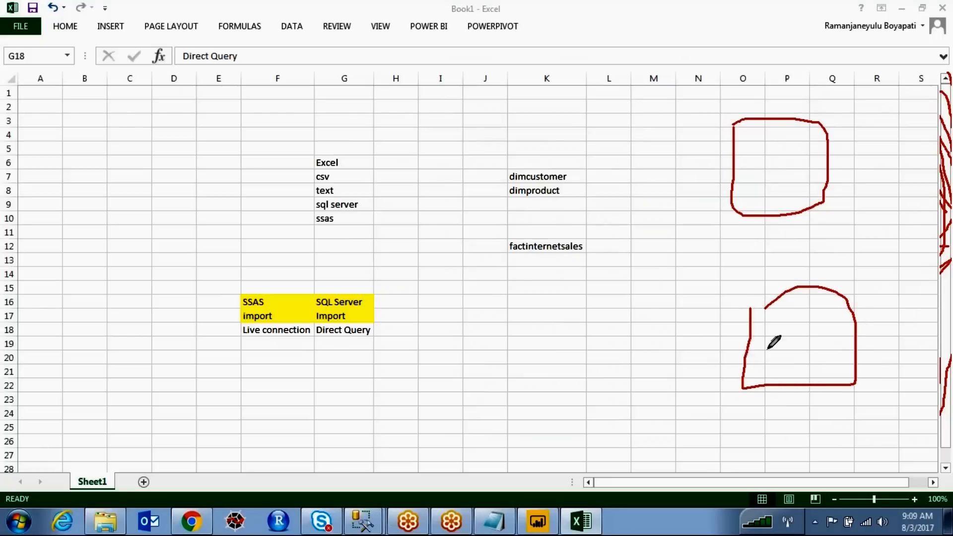
{"action": "left_click_drag", "start_coordinate": [791, 216], "coordinate": [796, 294]}
{"action": "mouse_move", "coordinate": [531, 115]}
{"action": "left_mouse_down"}
{"action": "mouse_move", "coordinate": [570, 183]}
{"action": "mouse_move", "coordinate": [581, 116]}
{"action": "left_mouse_up"}
Step: Draw a ring around the new model box and retrace its link to the report box
{"action": "mouse_move", "coordinate": [792, 88]}
{"action": "left_mouse_down"}
{"action": "mouse_move", "coordinate": [715, 84]}
{"action": "mouse_move", "coordinate": [824, 224]}
{"action": "left_mouse_up"}
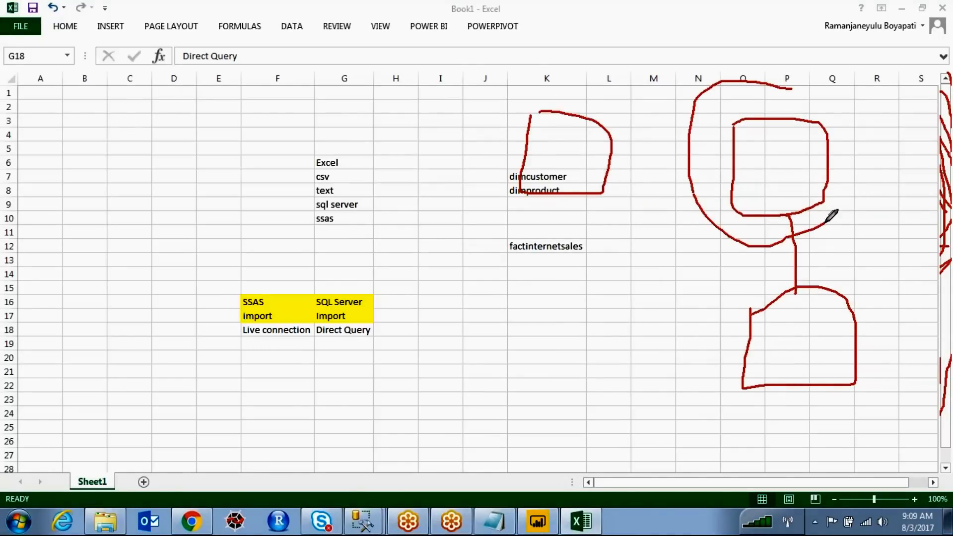
{"action": "left_click_drag", "start_coordinate": [854, 90], "coordinate": [880, 144]}
{"action": "left_click_drag", "start_coordinate": [878, 164], "coordinate": [842, 210]}
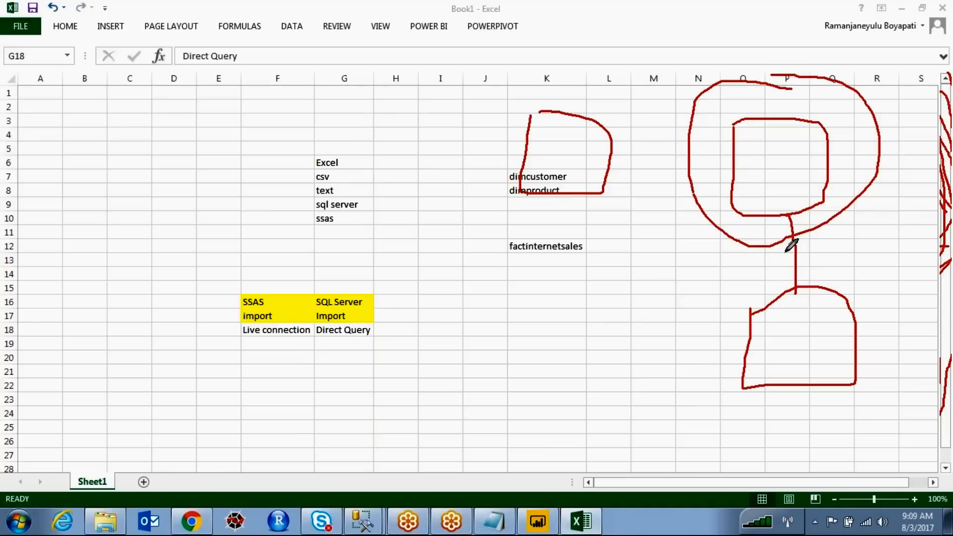
{"action": "left_click_drag", "start_coordinate": [799, 289], "coordinate": [795, 214]}
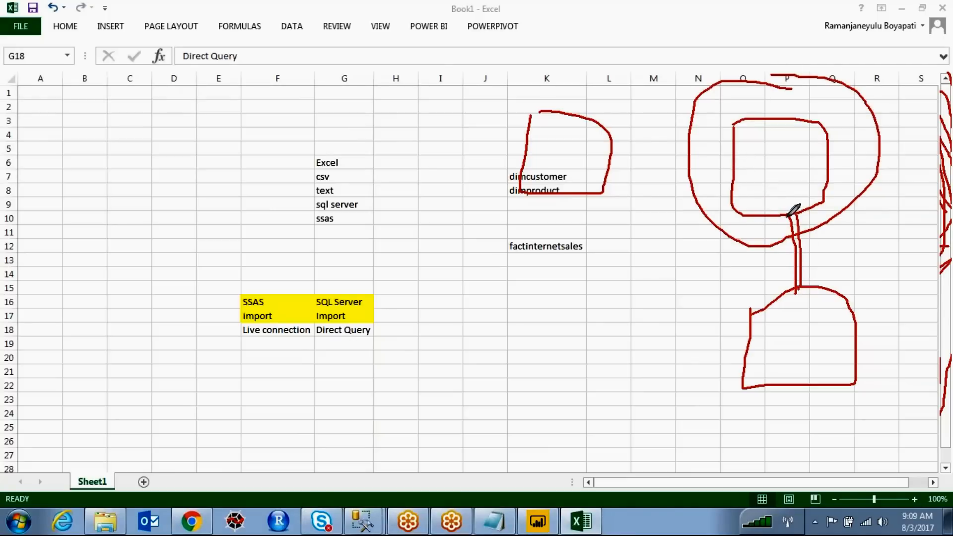
Step: Draw an arrow from the model box to the source box, with return lines from source to model and from model to report
{"action": "mouse_move", "coordinate": [739, 164]}
{"action": "left_mouse_down"}
{"action": "mouse_move", "coordinate": [612, 162]}
{"action": "mouse_move", "coordinate": [623, 152]}
{"action": "mouse_move", "coordinate": [611, 161]}
{"action": "left_mouse_up"}
{"action": "mouse_move", "coordinate": [612, 163]}
{"action": "left_mouse_down"}
{"action": "mouse_move", "coordinate": [639, 174]}
{"action": "mouse_move", "coordinate": [645, 192]}
{"action": "left_mouse_up"}
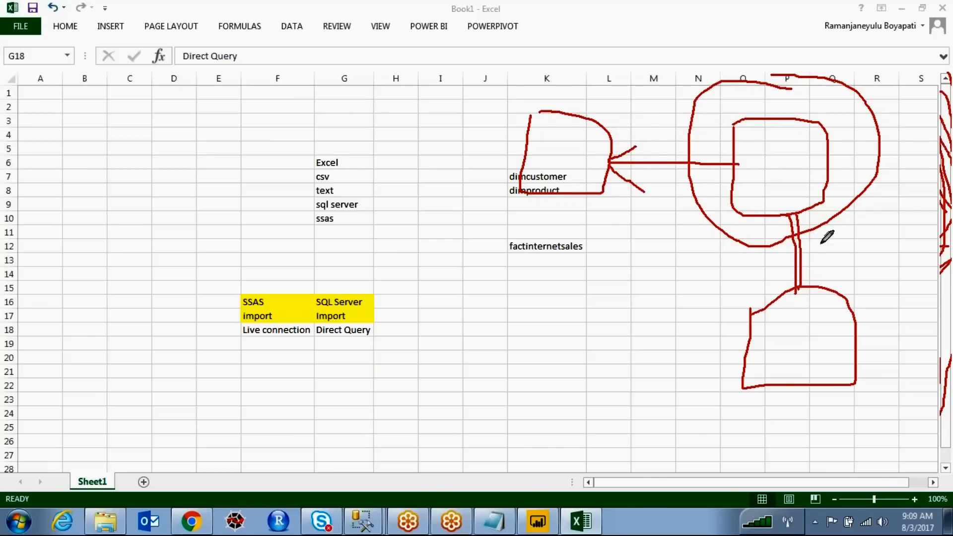
{"action": "left_click_drag", "start_coordinate": [820, 207], "coordinate": [823, 287]}
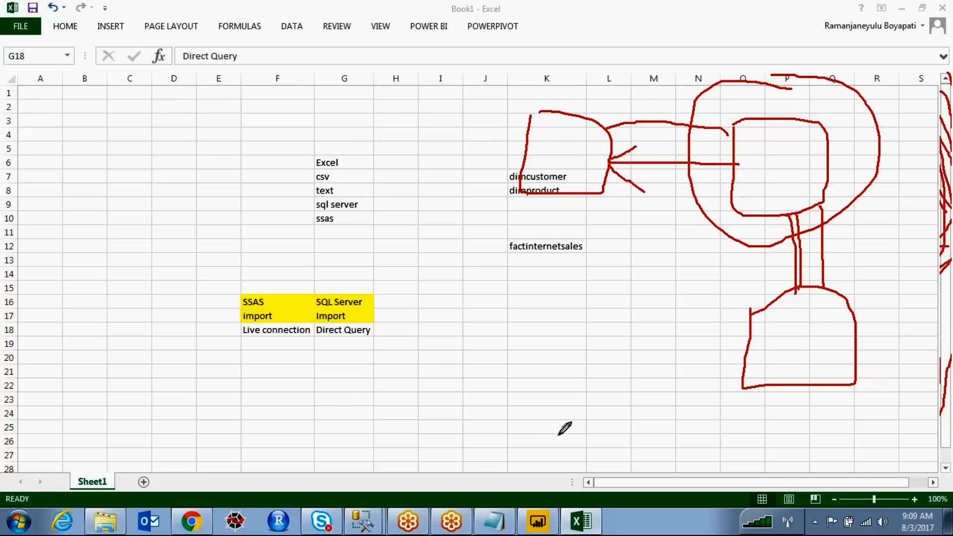
Step: Cross out the model box and link the report box directly to a second source box drawn in rows 17–23
{"action": "left_click_drag", "start_coordinate": [696, 118], "coordinate": [821, 224]}
{"action": "left_click_drag", "start_coordinate": [837, 93], "coordinate": [725, 229]}
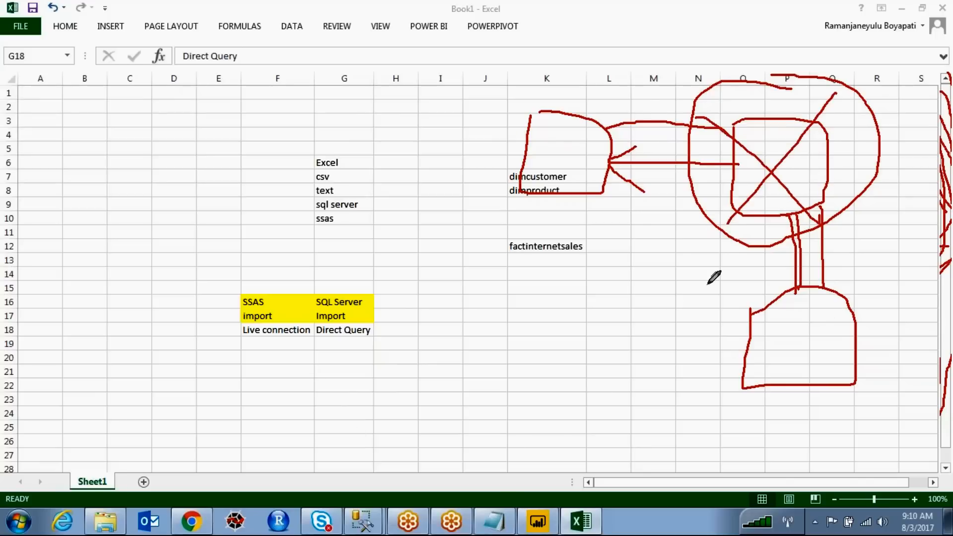
{"action": "mouse_move", "coordinate": [758, 361]}
{"action": "left_mouse_down"}
{"action": "mouse_move", "coordinate": [623, 359]}
{"action": "mouse_move", "coordinate": [563, 326]}
{"action": "mouse_move", "coordinate": [533, 405]}
{"action": "mouse_move", "coordinate": [617, 383]}
{"action": "mouse_move", "coordinate": [622, 361]}
{"action": "left_mouse_up"}
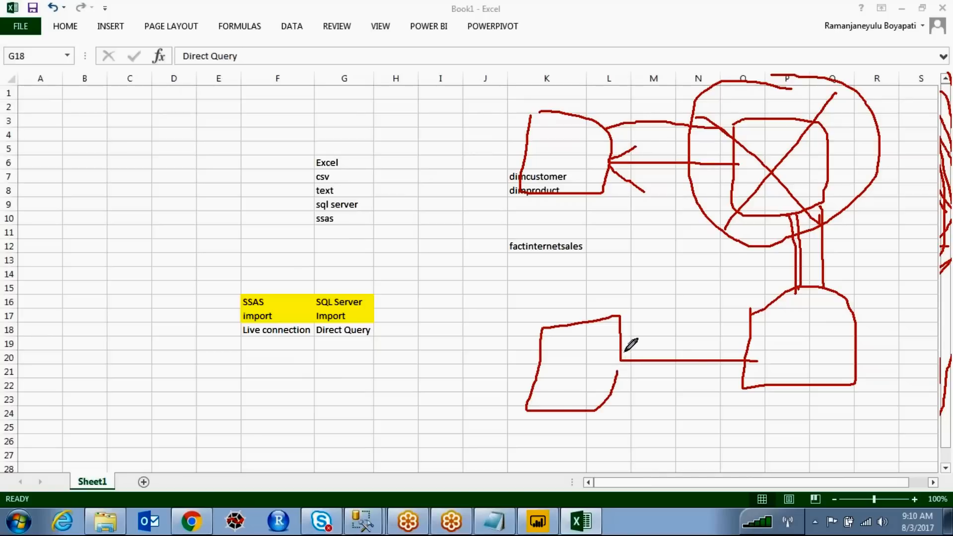
Step: Circle "Live connection" and "Direct Query", tick the SQL Server "Import" and "Direct Query" entries, and draw a second ring around the model box
{"action": "mouse_move", "coordinate": [299, 322]}
{"action": "left_mouse_down"}
{"action": "mouse_move", "coordinate": [246, 330]}
{"action": "mouse_move", "coordinate": [304, 337]}
{"action": "mouse_move", "coordinate": [299, 323]}
{"action": "left_mouse_up"}
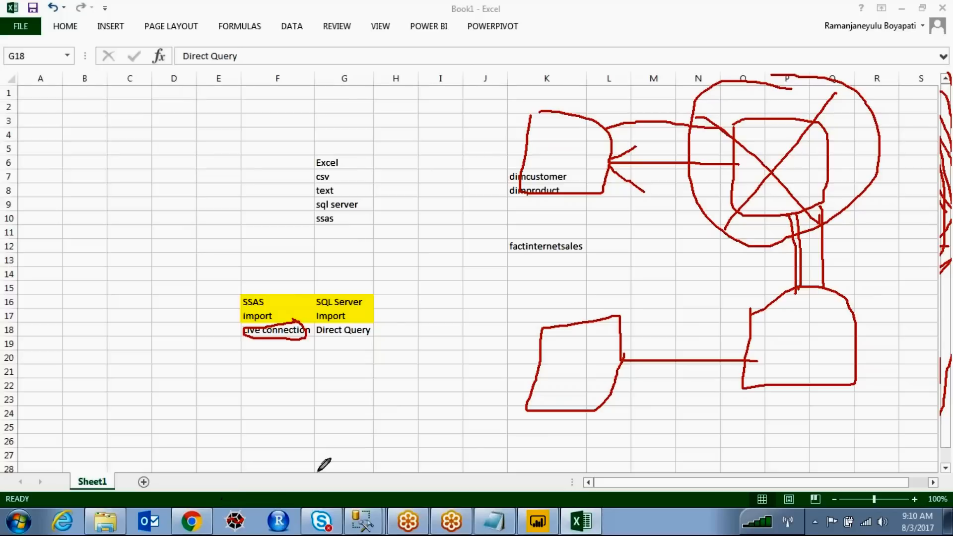
{"action": "mouse_move", "coordinate": [350, 317]}
{"action": "left_mouse_down"}
{"action": "mouse_move", "coordinate": [372, 311]}
{"action": "mouse_move", "coordinate": [384, 327]}
{"action": "mouse_move", "coordinate": [319, 335]}
{"action": "mouse_move", "coordinate": [384, 325]}
{"action": "left_mouse_up"}
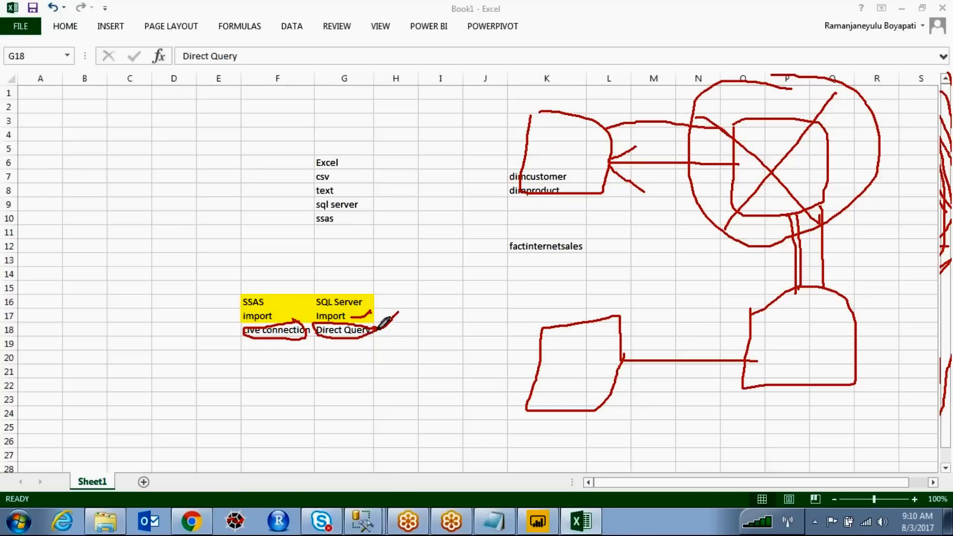
{"action": "mouse_move", "coordinate": [839, 90]}
{"action": "left_mouse_down"}
{"action": "mouse_move", "coordinate": [701, 82]}
{"action": "mouse_move", "coordinate": [707, 242]}
{"action": "left_mouse_up"}
{"action": "mouse_move", "coordinate": [785, 249]}
{"action": "left_mouse_down"}
{"action": "mouse_move", "coordinate": [851, 85]}
{"action": "mouse_move", "coordinate": [819, 67]}
{"action": "left_mouse_up"}
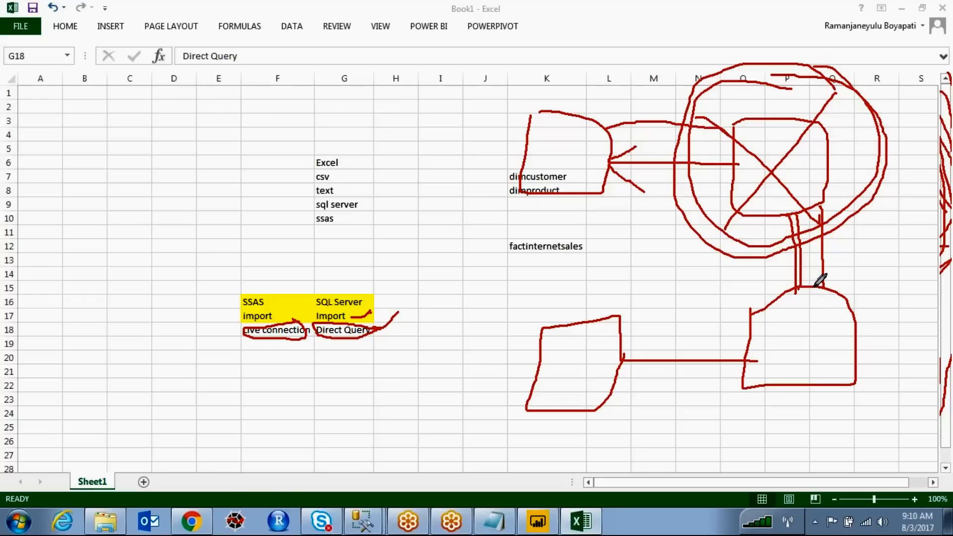
Step: Draw another link line between the crossed-out model box and the report box, and clear all drawings from the sheet
{"action": "left_click_drag", "start_coordinate": [812, 283], "coordinate": [814, 264]}
{"action": "left_click_drag", "start_coordinate": [817, 223], "coordinate": [812, 264]}
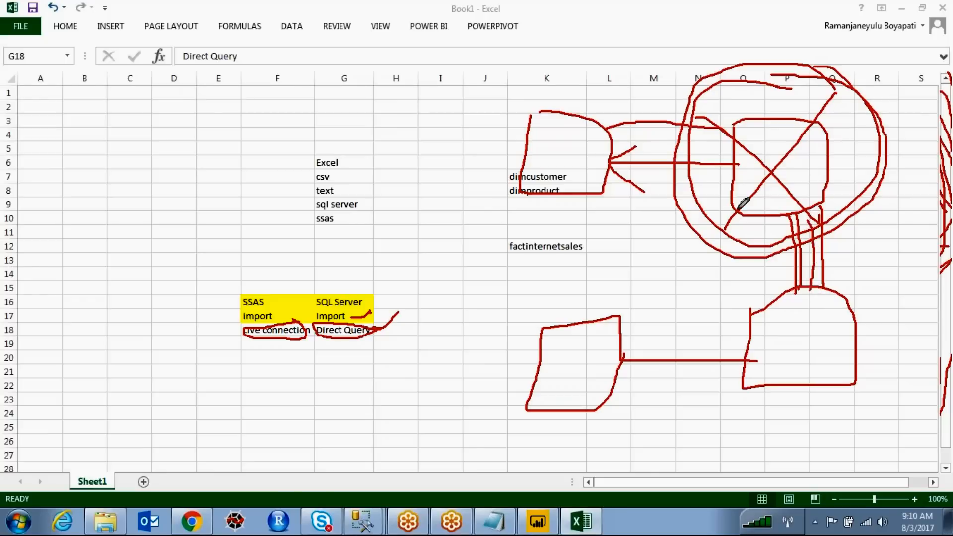
{"action": "left_click_drag", "start_coordinate": [684, 169], "coordinate": [683, 169]}
{"action": "key", "text": "Escape"}
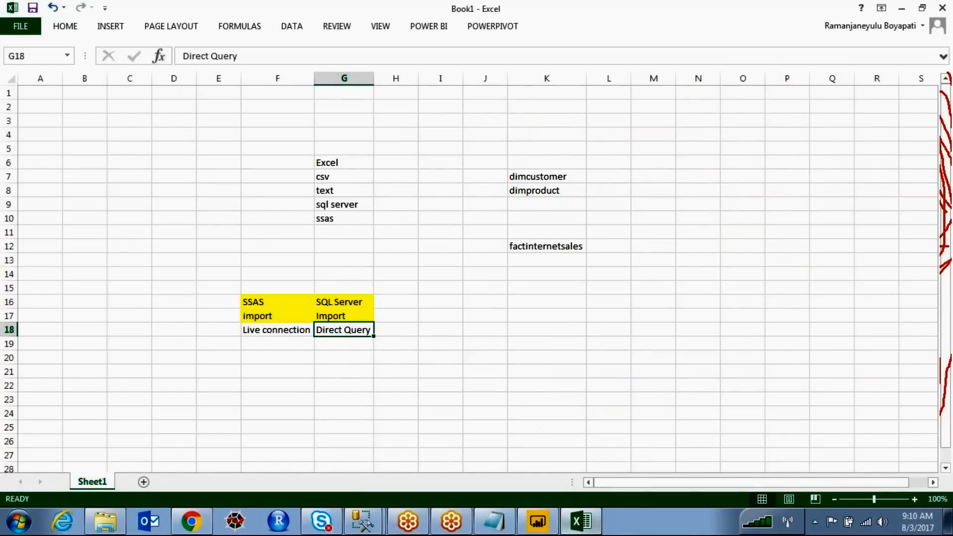
Step: Switch to Power BI Desktop, cancel the Analysis Services connection, and start a SQL Server database connection with server "."
{"action": "left_click", "coordinate": [538, 522]}
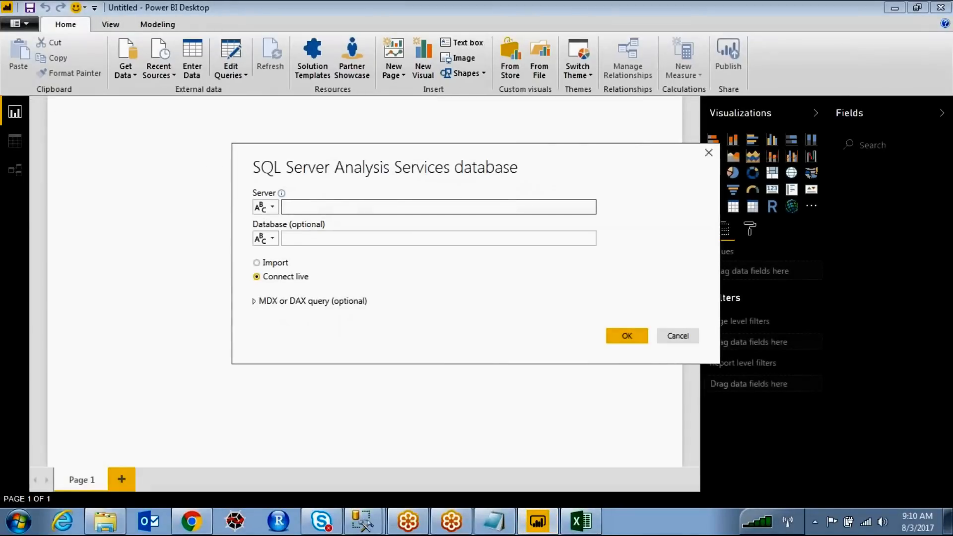
{"action": "left_click", "coordinate": [690, 336]}
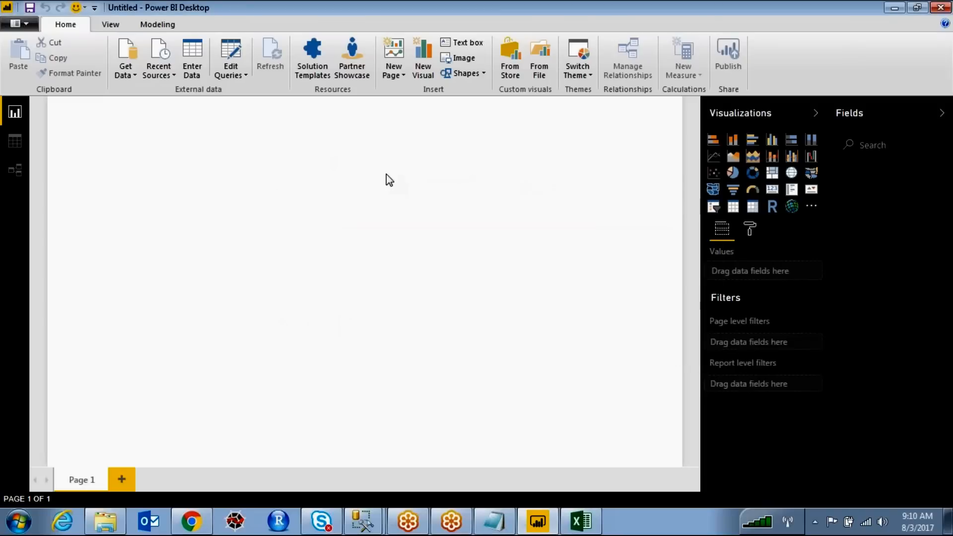
{"action": "left_click", "coordinate": [128, 70]}
{"action": "left_click", "coordinate": [149, 172]}
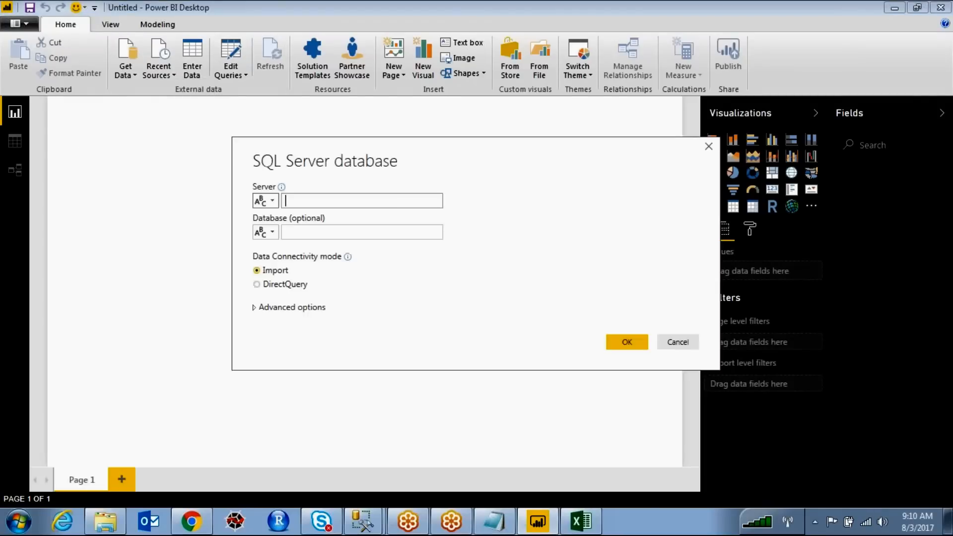
{"action": "type", "text": "."}
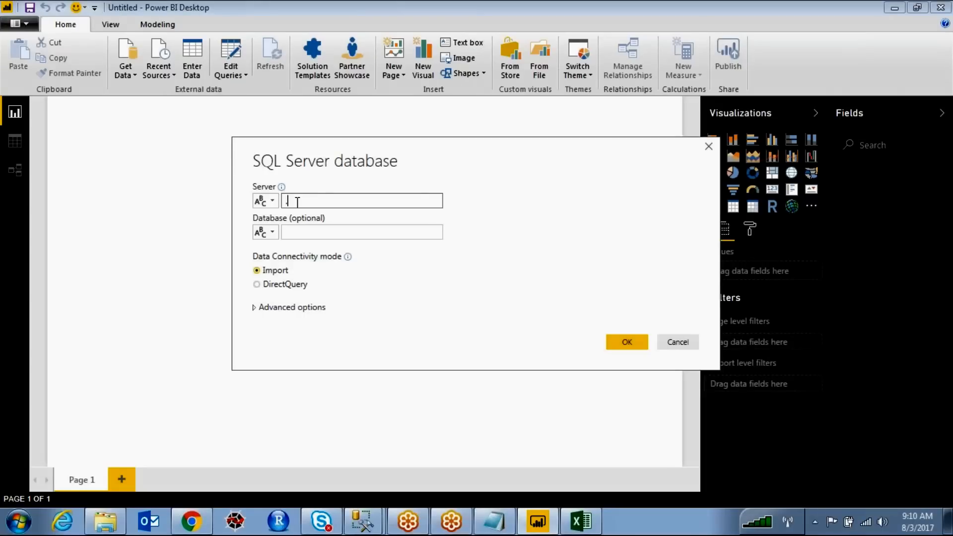
{"action": "left_click", "coordinate": [303, 233]}
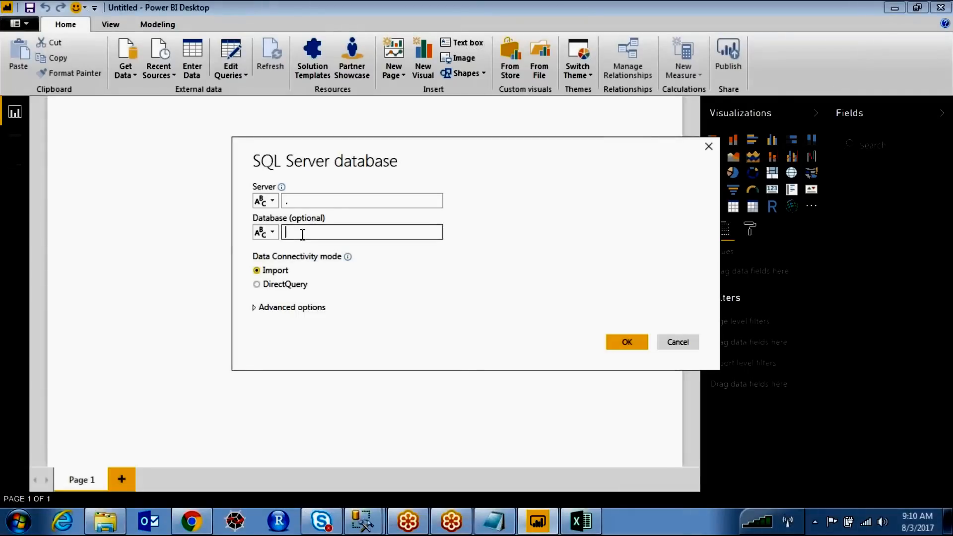
Step: Examine the AdventureWorksDW2012 database and its tables in SQL Server Management Studio, and return to Power BI Desktop
{"action": "mouse_move", "coordinate": [363, 522]}
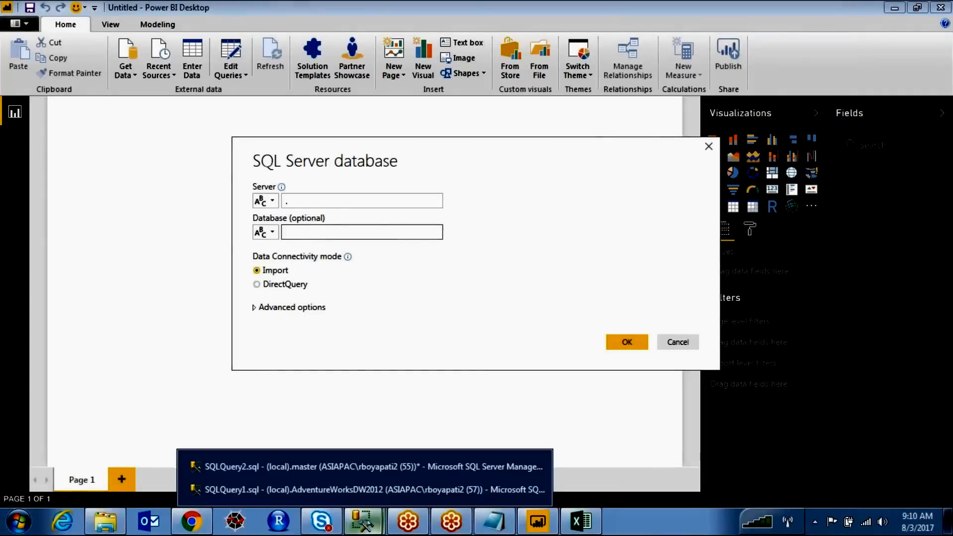
{"action": "left_click", "coordinate": [355, 490]}
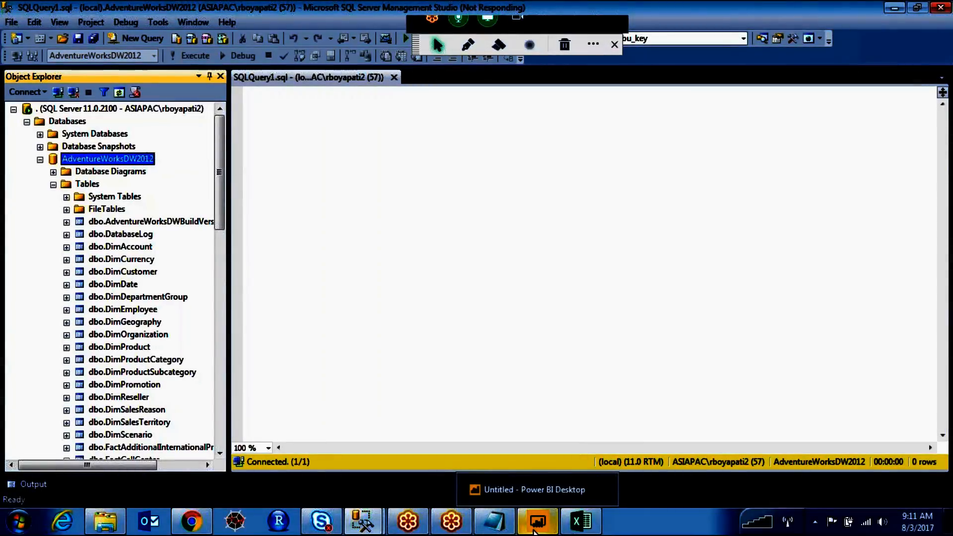
{"action": "left_click", "coordinate": [535, 530]}
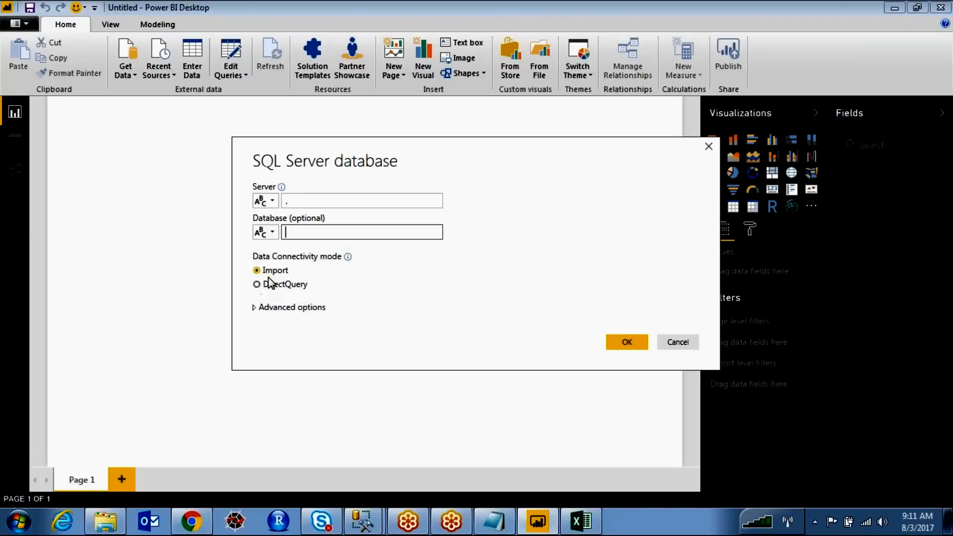
Step: Expand the advanced connection options, circle "requires database" and the Database field, and clear the marks
{"action": "left_click", "coordinate": [255, 311]}
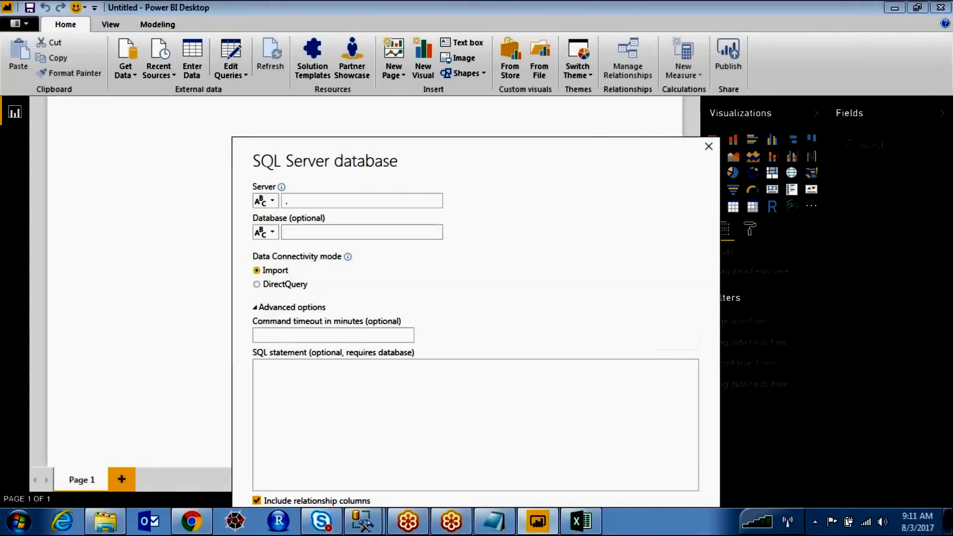
{"action": "left_click", "coordinate": [323, 400]}
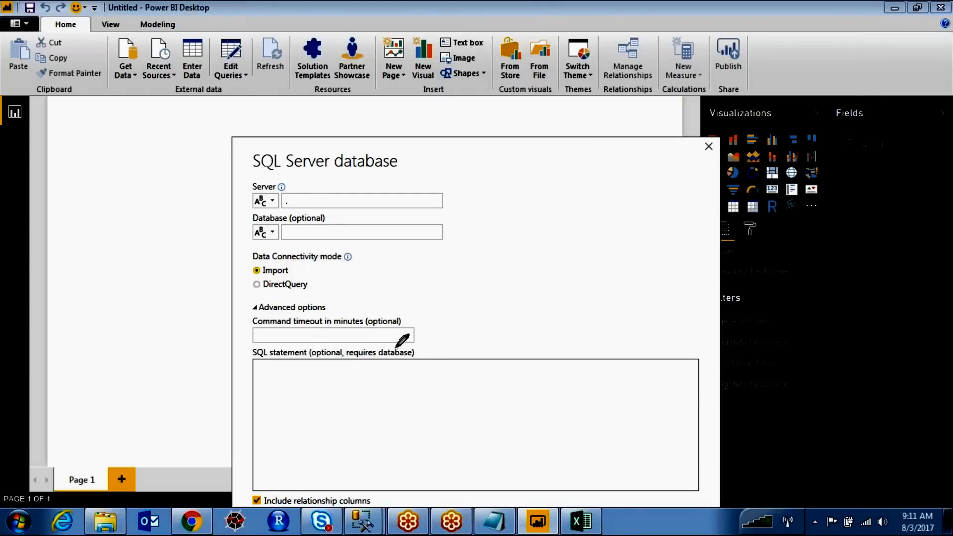
{"action": "mouse_move", "coordinate": [388, 342]}
{"action": "left_mouse_down"}
{"action": "mouse_move", "coordinate": [367, 357]}
{"action": "mouse_move", "coordinate": [390, 340]}
{"action": "left_mouse_up"}
{"action": "mouse_move", "coordinate": [329, 223]}
{"action": "left_mouse_down"}
{"action": "mouse_move", "coordinate": [258, 234]}
{"action": "mouse_move", "coordinate": [348, 228]}
{"action": "left_mouse_up"}
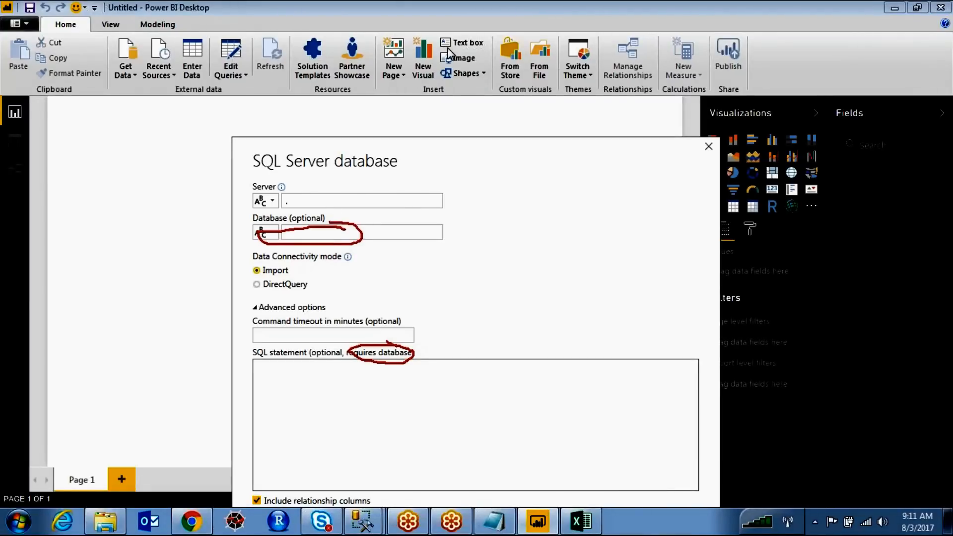
{"action": "left_click", "coordinate": [560, 47]}
{"action": "left_click", "coordinate": [362, 232]}
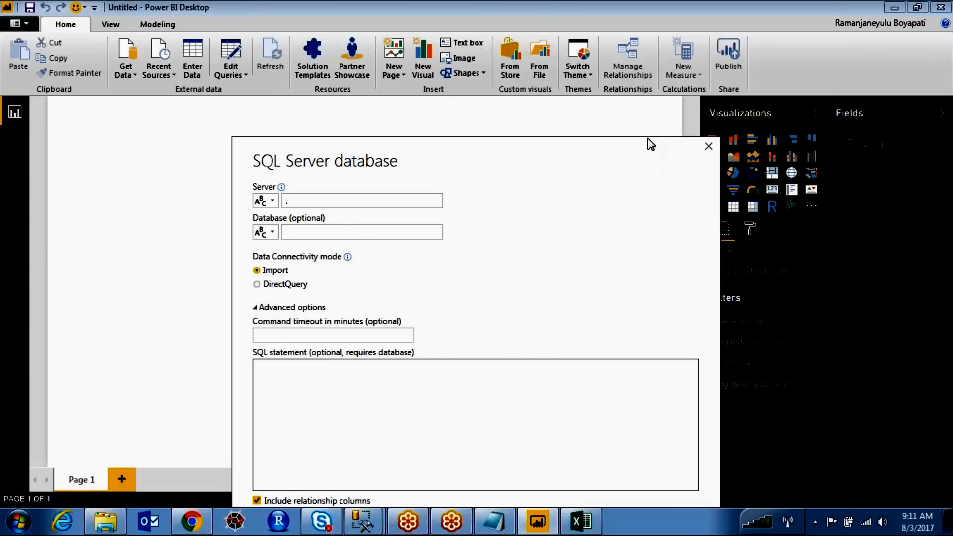
Step: Connect to the local SQL Server in Import mode without a database name and expand AdventureWorksDW2012 in the Navigator
{"action": "left_click_drag", "start_coordinate": [645, 160], "coordinate": [653, 97]}
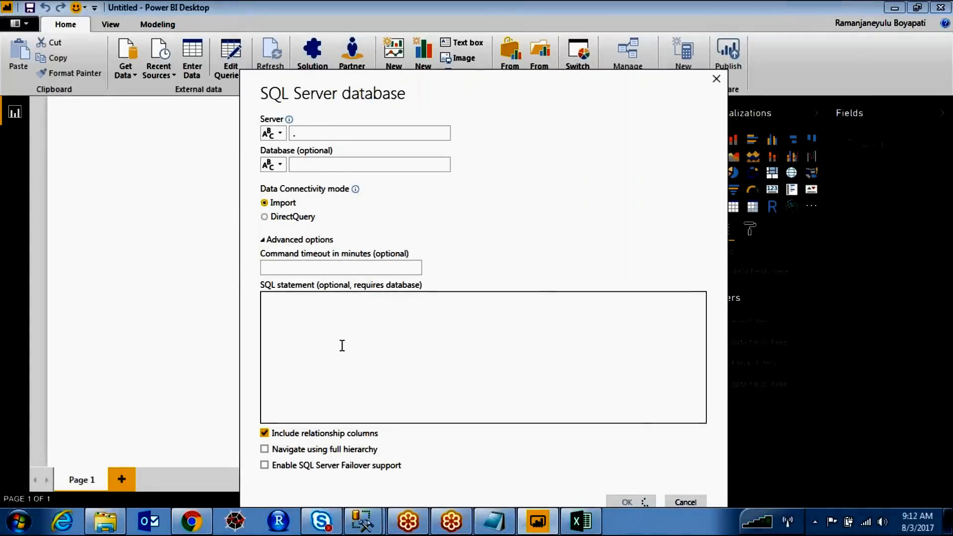
{"action": "left_click", "coordinate": [263, 243]}
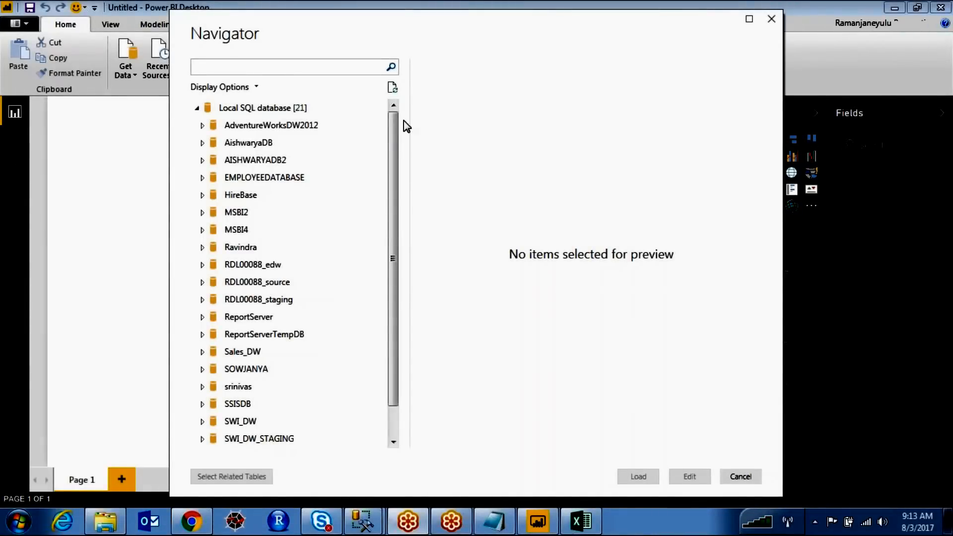
{"action": "left_click_drag", "start_coordinate": [393, 135], "coordinate": [393, 111]}
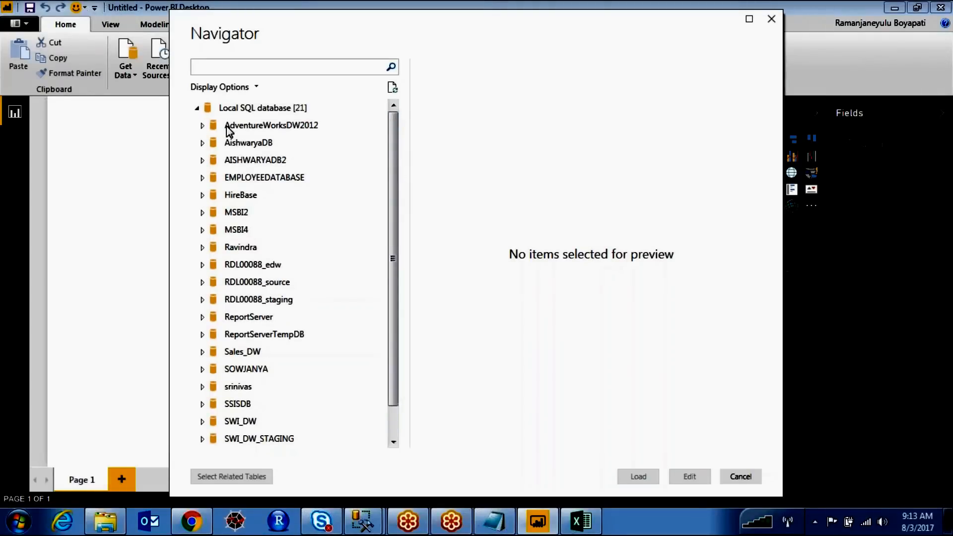
{"action": "left_click", "coordinate": [202, 126]}
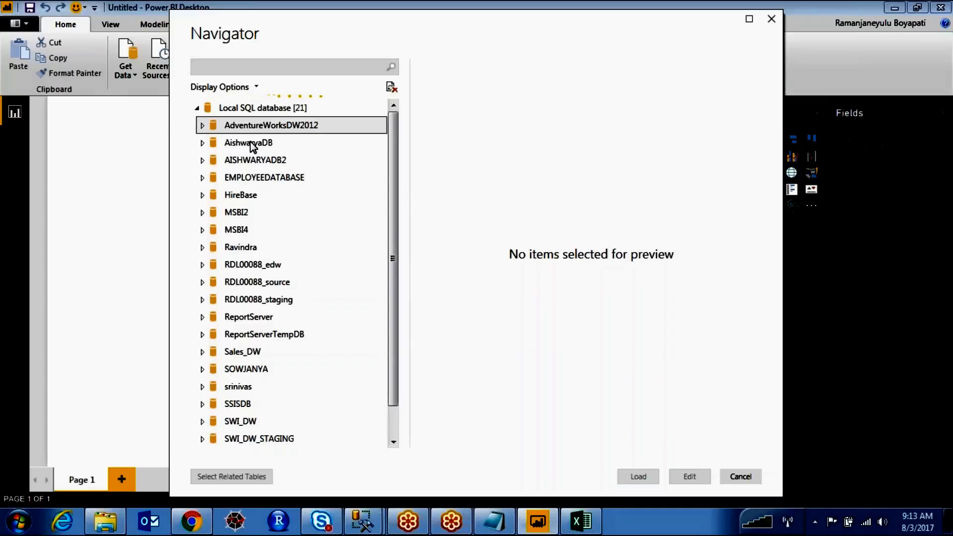
{"action": "left_click_drag", "start_coordinate": [394, 138], "coordinate": [390, 101]}
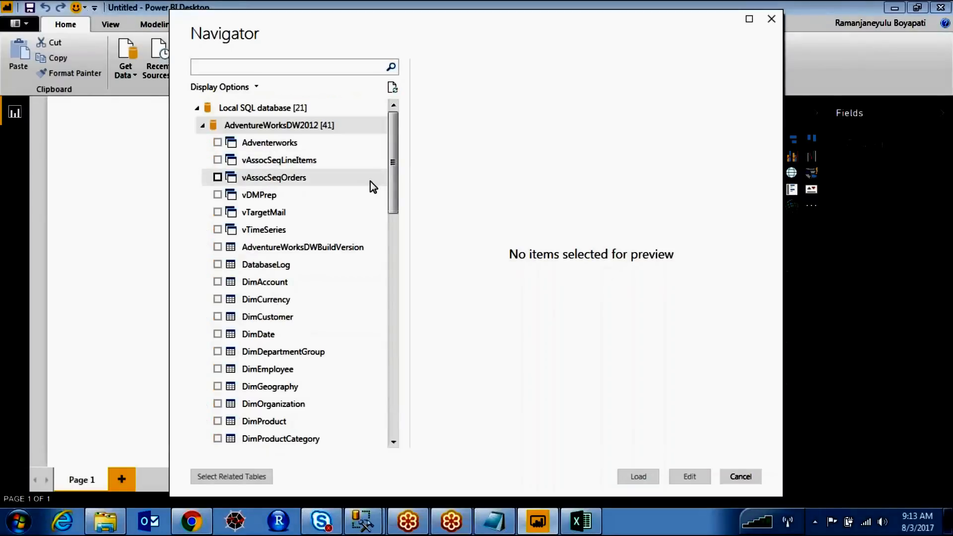
Step: Select the DimProductCategory, DimProductSubcategory, DimProduct and FactInternetSales tables of AdventureWorksDW2012
{"action": "left_click_drag", "start_coordinate": [391, 193], "coordinate": [392, 240]}
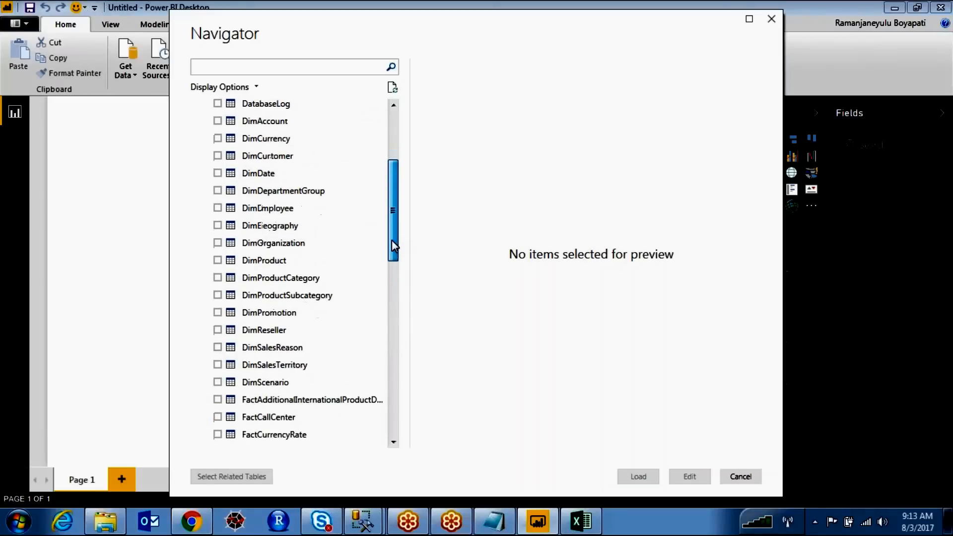
{"action": "left_click", "coordinate": [218, 278]}
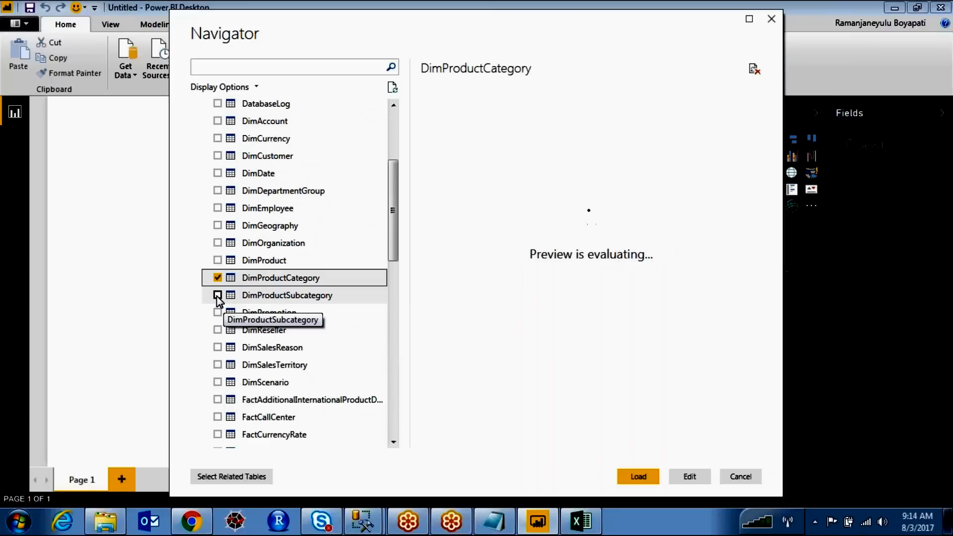
{"action": "left_click", "coordinate": [217, 295]}
{"action": "left_click", "coordinate": [217, 260]}
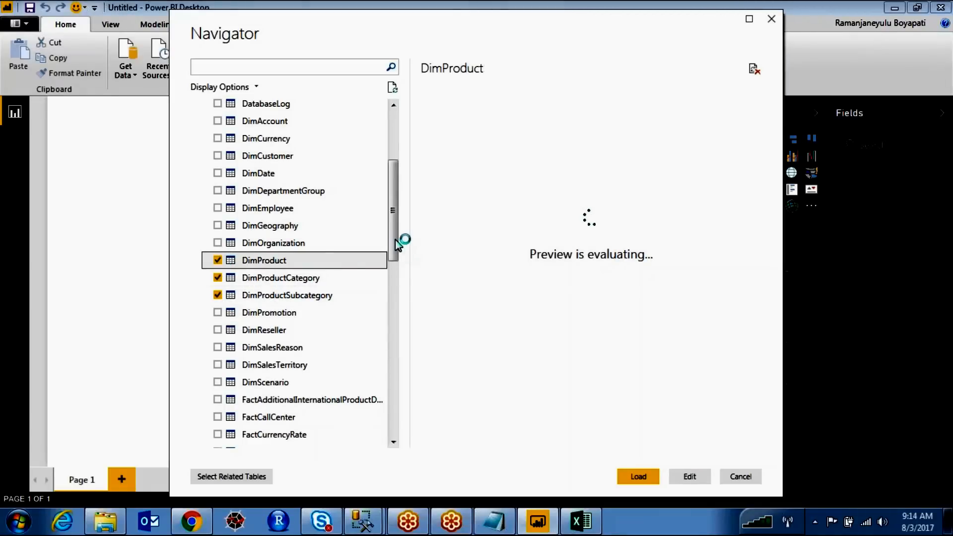
{"action": "left_click_drag", "start_coordinate": [392, 241], "coordinate": [390, 323]}
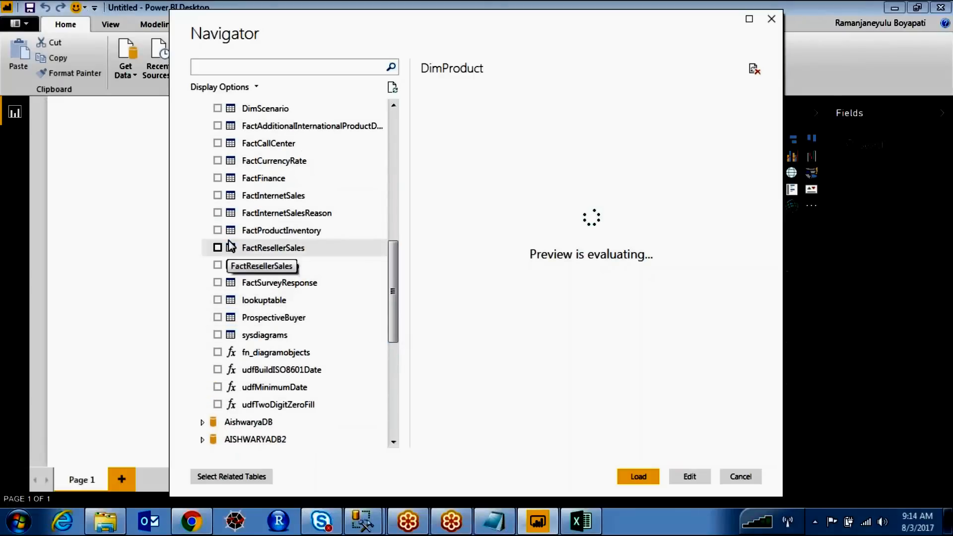
{"action": "left_click", "coordinate": [217, 195]}
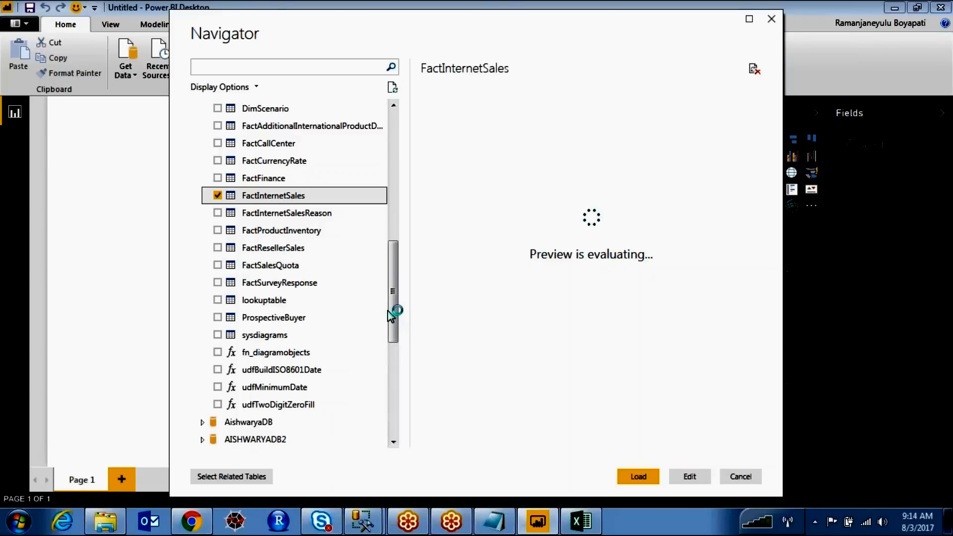
{"action": "left_click_drag", "start_coordinate": [394, 322], "coordinate": [396, 156]}
Step: Open the four selected tables for editing in the Query Editor
{"action": "left_click", "coordinate": [642, 473]}
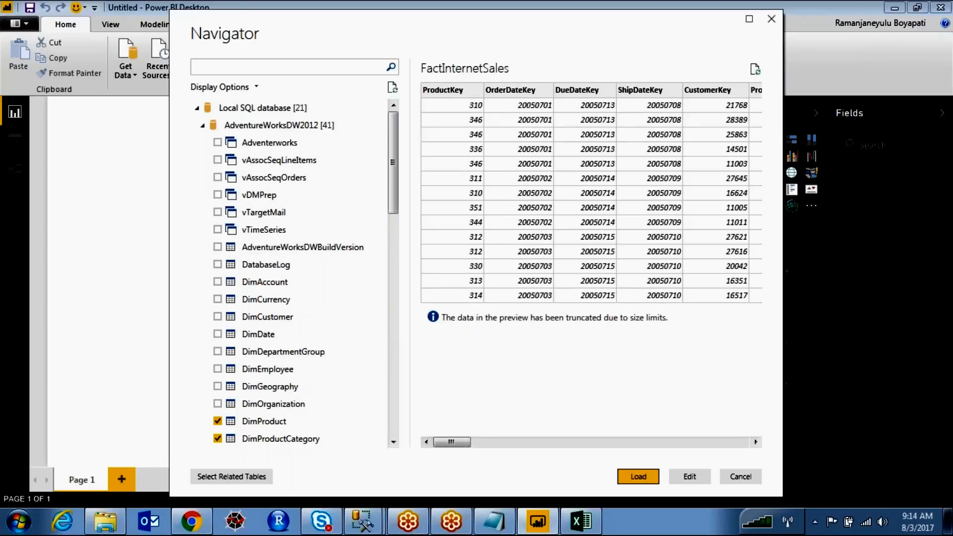
{"action": "mouse_move", "coordinate": [458, 442]}
{"action": "left_mouse_down"}
{"action": "mouse_move", "coordinate": [755, 442]}
{"action": "mouse_move", "coordinate": [426, 467]}
{"action": "mouse_move", "coordinate": [534, 444]}
{"action": "mouse_move", "coordinate": [690, 443]}
{"action": "mouse_move", "coordinate": [735, 431]}
{"action": "mouse_move", "coordinate": [452, 444]}
{"action": "left_mouse_up"}
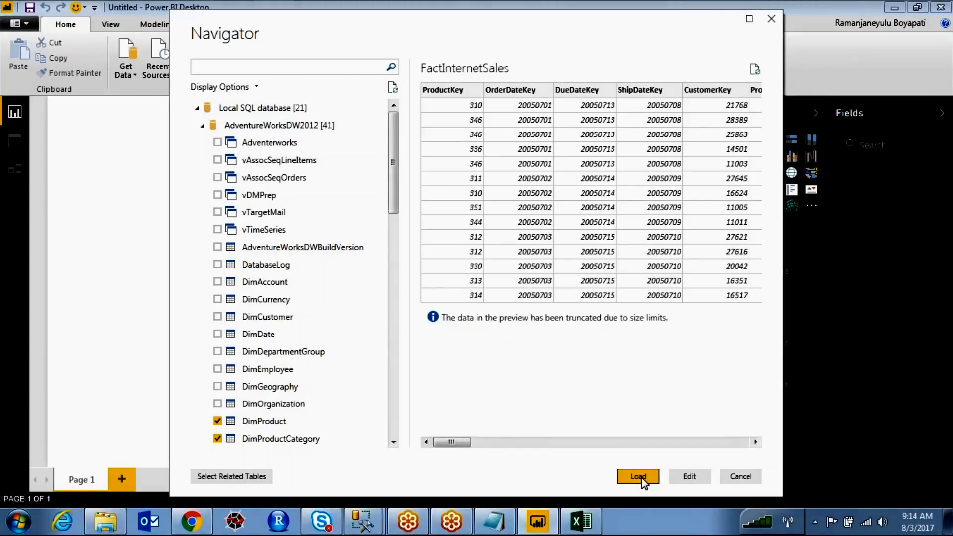
{"action": "left_click", "coordinate": [697, 478]}
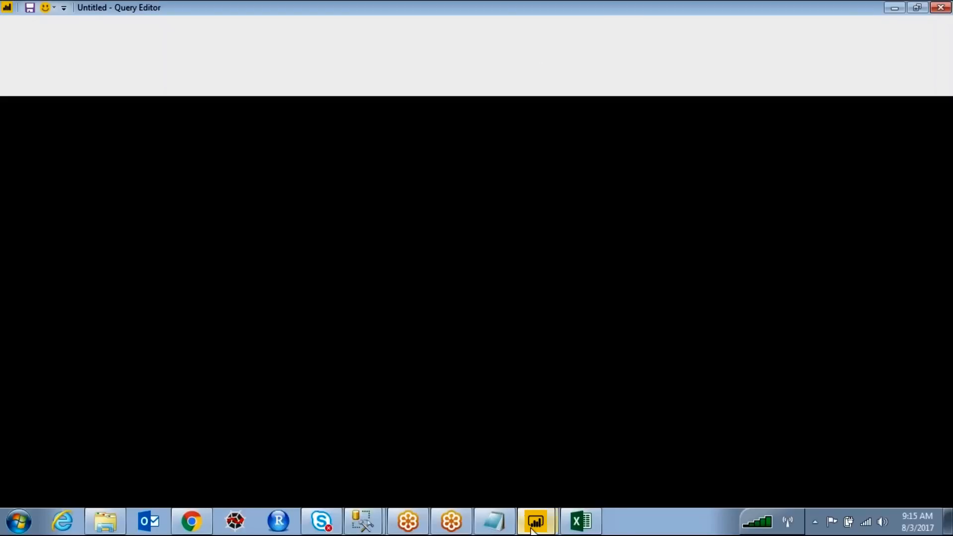
{"action": "mouse_move", "coordinate": [533, 527]}
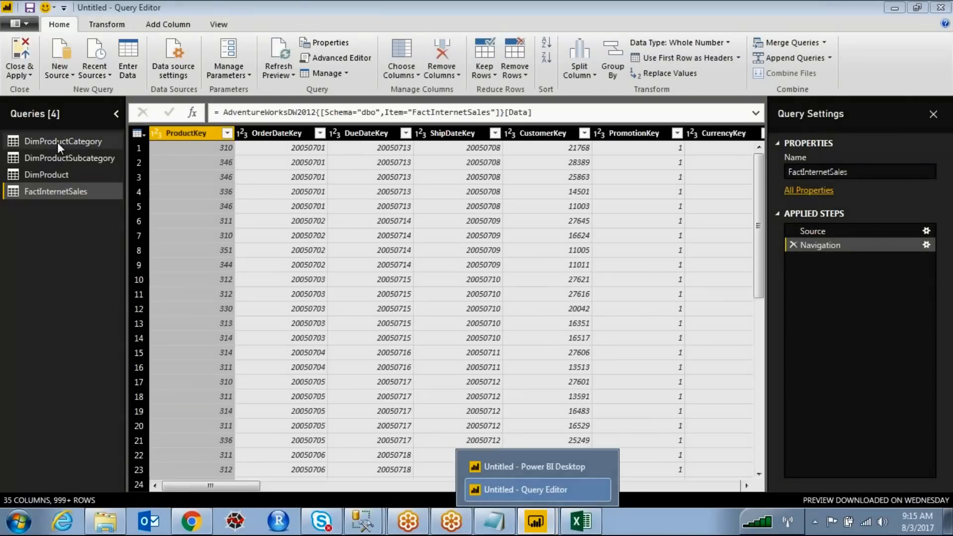
Step: Review the DimProductCategory, DimProductSubcategory, DimProduct and FactInternetSales queries one after another
{"action": "left_click", "coordinate": [57, 142]}
{"action": "left_click", "coordinate": [75, 156]}
{"action": "left_click", "coordinate": [64, 175]}
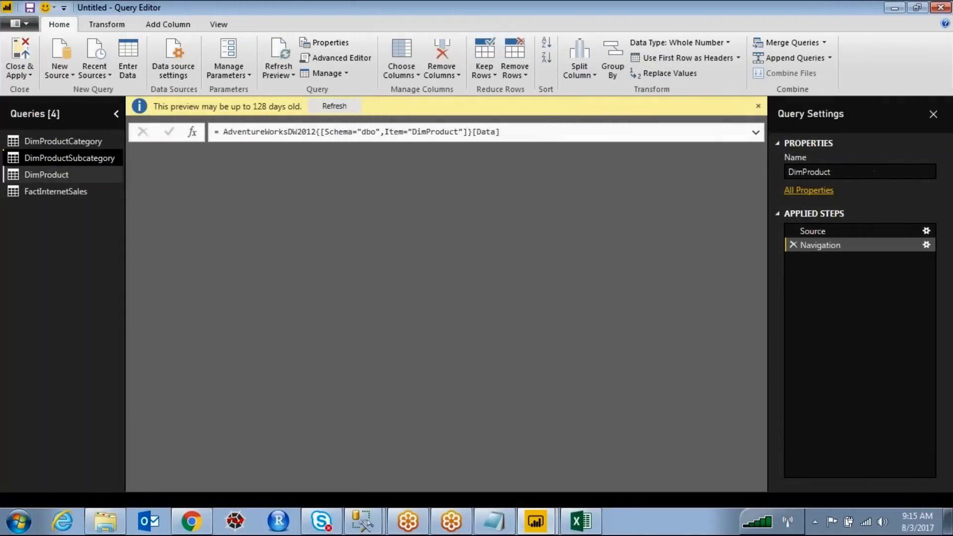
{"action": "left_click", "coordinate": [72, 190]}
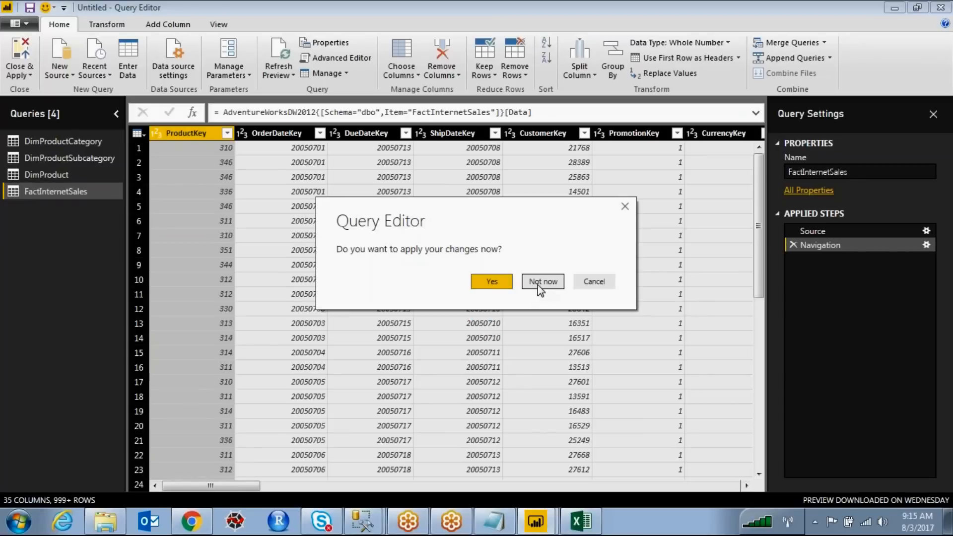
Step: Close the Query Editor, apply the pending query changes to load the four tables, and mark the relationship detection status
{"action": "left_click", "coordinate": [490, 282]}
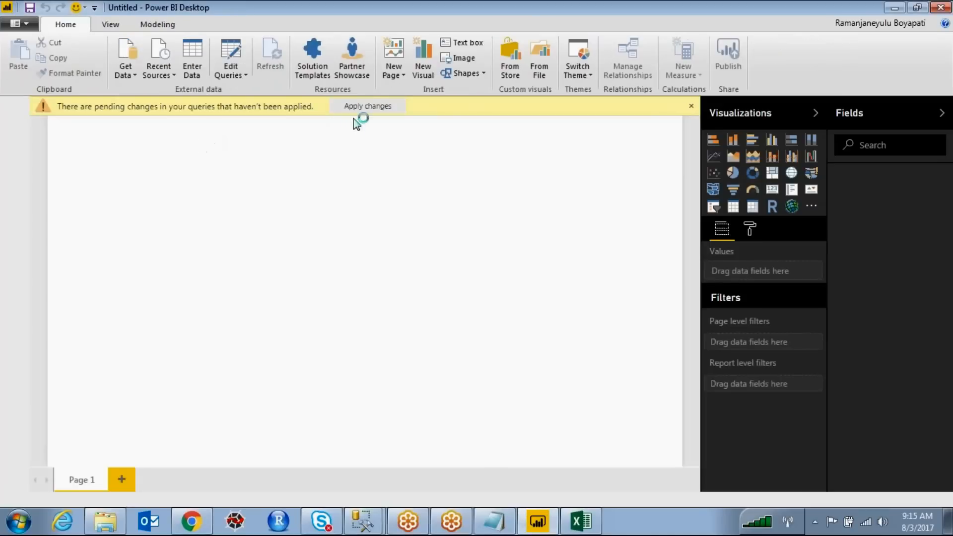
{"action": "left_click", "coordinate": [368, 108]}
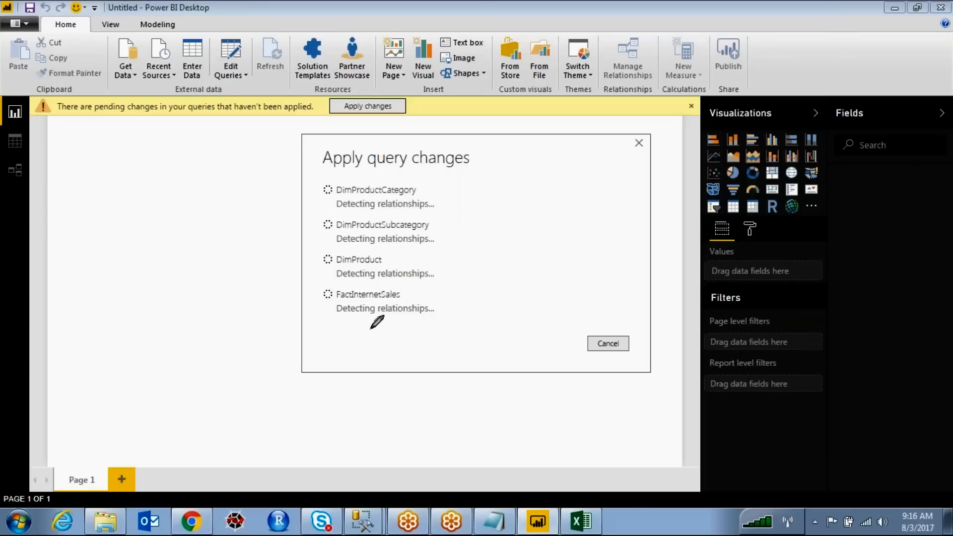
{"action": "left_click_drag", "start_coordinate": [371, 328], "coordinate": [416, 309]}
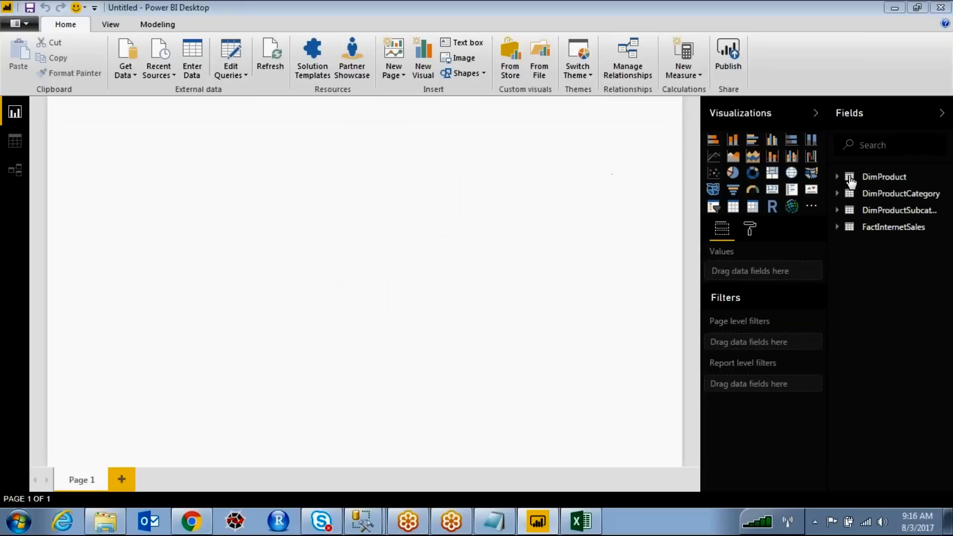
Step: Circle the tables in Fields and the visualization icons, join the two rings, and outline a box on the report canvas
{"action": "mouse_move", "coordinate": [938, 162]}
{"action": "left_mouse_down"}
{"action": "mouse_move", "coordinate": [858, 169]}
{"action": "mouse_move", "coordinate": [846, 197]}
{"action": "mouse_move", "coordinate": [932, 245]}
{"action": "mouse_move", "coordinate": [948, 176]}
{"action": "mouse_move", "coordinate": [937, 163]}
{"action": "left_mouse_up"}
{"action": "left_click_drag", "start_coordinate": [777, 106], "coordinate": [670, 130]}
{"action": "mouse_move", "coordinate": [671, 151]}
{"action": "left_mouse_down"}
{"action": "mouse_move", "coordinate": [681, 168]}
{"action": "mouse_move", "coordinate": [762, 211]}
{"action": "mouse_move", "coordinate": [828, 149]}
{"action": "mouse_move", "coordinate": [782, 99]}
{"action": "left_mouse_up"}
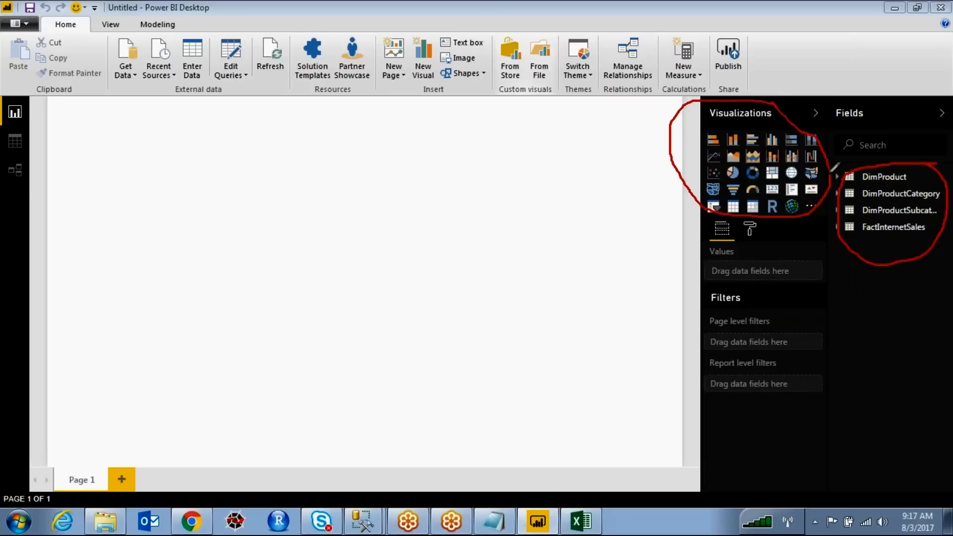
{"action": "left_click_drag", "start_coordinate": [825, 159], "coordinate": [858, 167]}
{"action": "mouse_move", "coordinate": [182, 158]}
{"action": "left_mouse_down"}
{"action": "mouse_move", "coordinate": [160, 274]}
{"action": "mouse_move", "coordinate": [392, 171]}
{"action": "mouse_move", "coordinate": [174, 158]}
{"action": "left_mouse_up"}
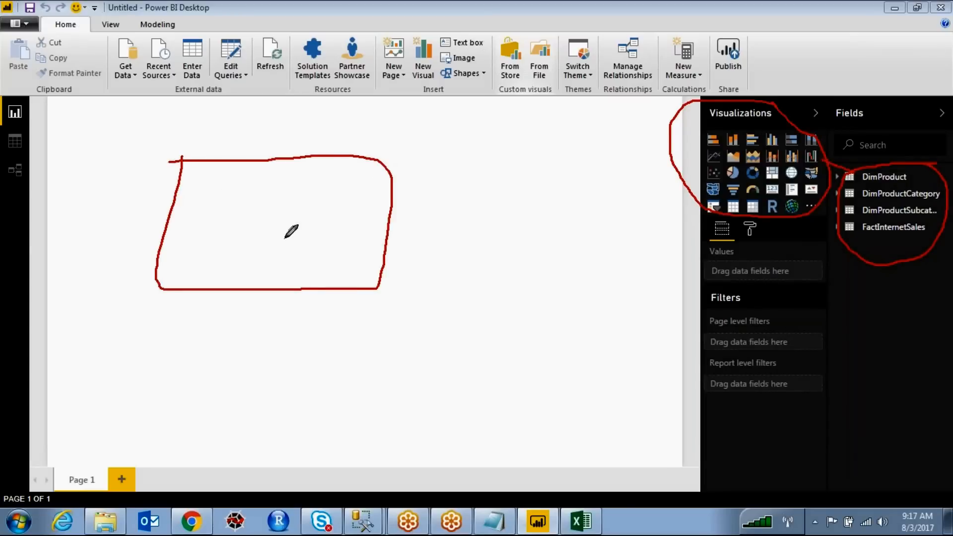
Step: Circle the Values and Filters areas, and clear all the annotations from the screen
{"action": "mouse_move", "coordinate": [775, 247]}
{"action": "left_mouse_down"}
{"action": "mouse_move", "coordinate": [695, 304]}
{"action": "mouse_move", "coordinate": [767, 403]}
{"action": "mouse_move", "coordinate": [802, 259]}
{"action": "mouse_move", "coordinate": [777, 249]}
{"action": "left_mouse_up"}
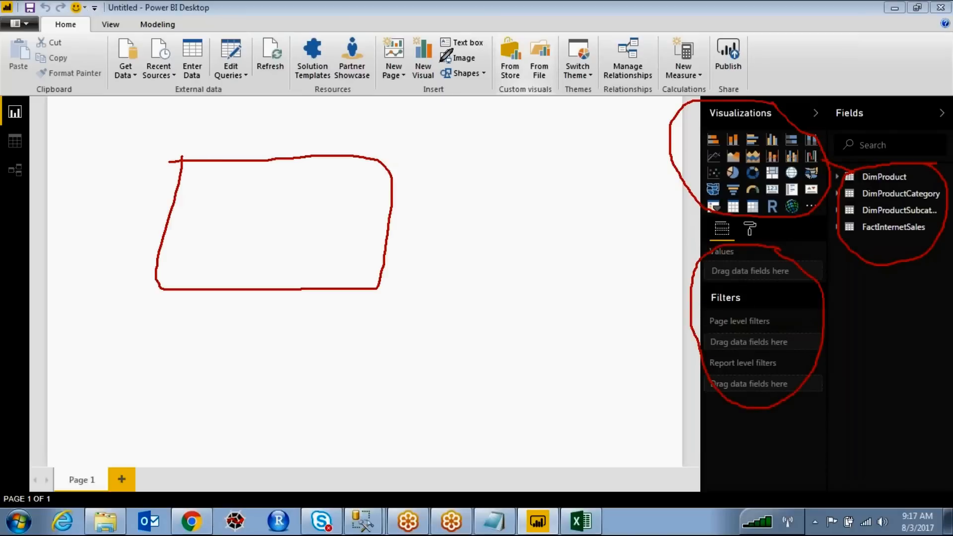
{"action": "key", "text": "Escape"}
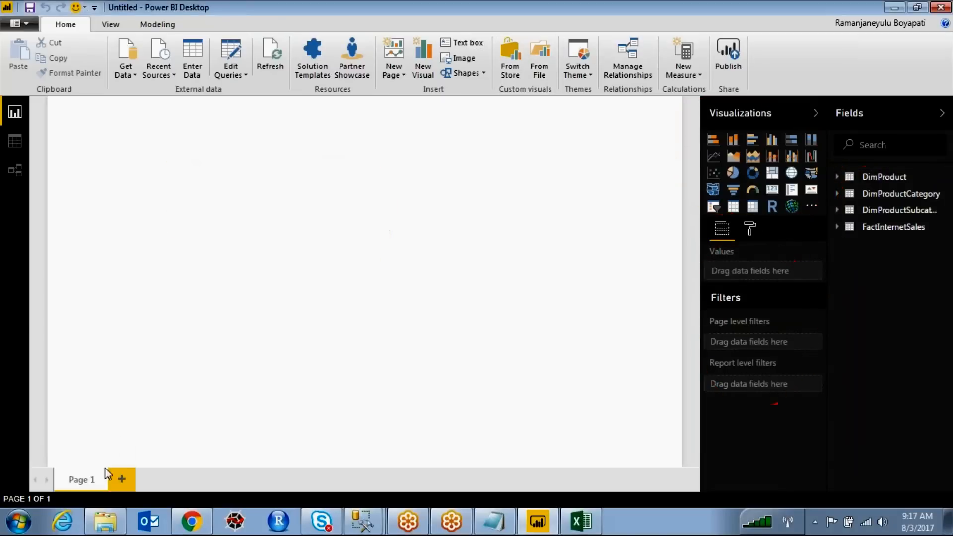
Step: Rename the report page as My First Report
{"action": "double_click", "coordinate": [82, 481]}
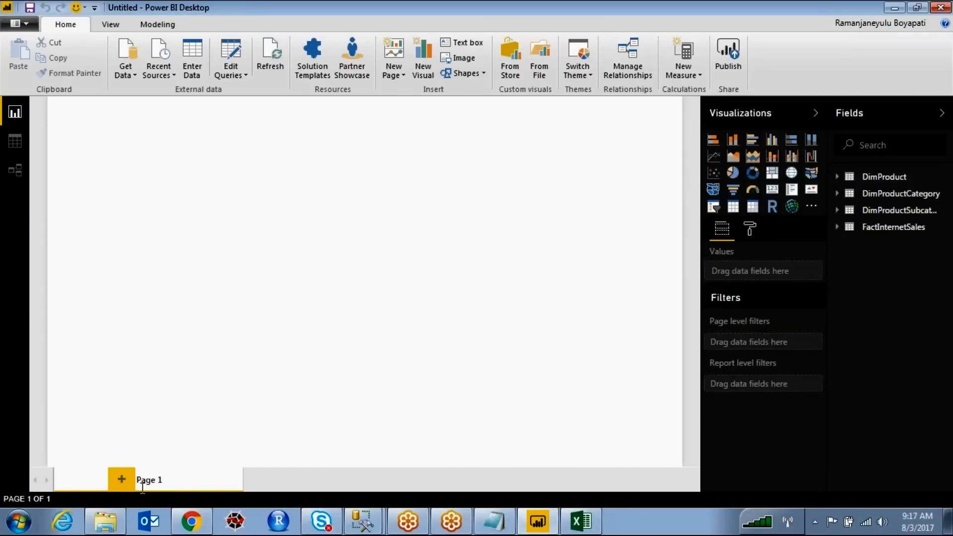
{"action": "left_click", "coordinate": [192, 488]}
{"action": "double_click", "coordinate": [100, 478]}
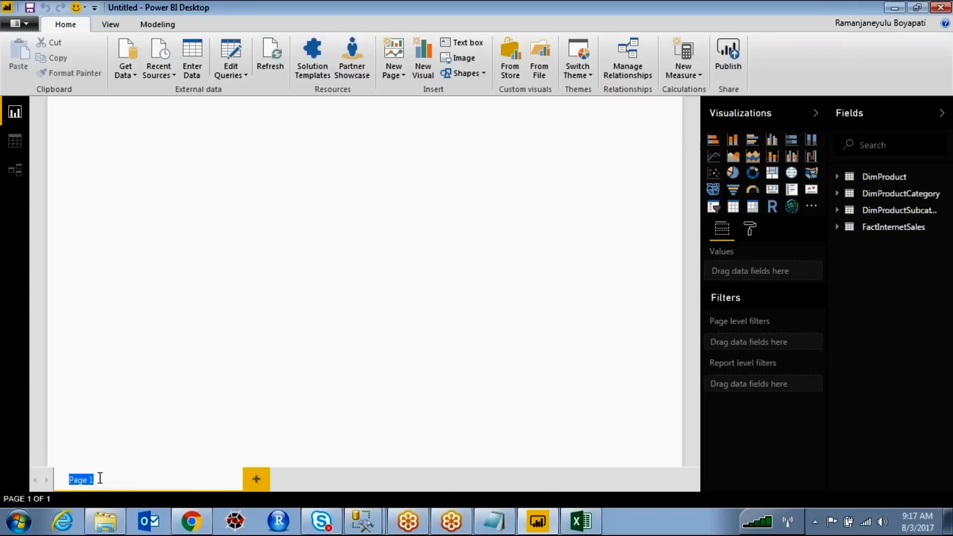
{"action": "type", "text": "My First Report"}
{"action": "key", "text": "Return"}
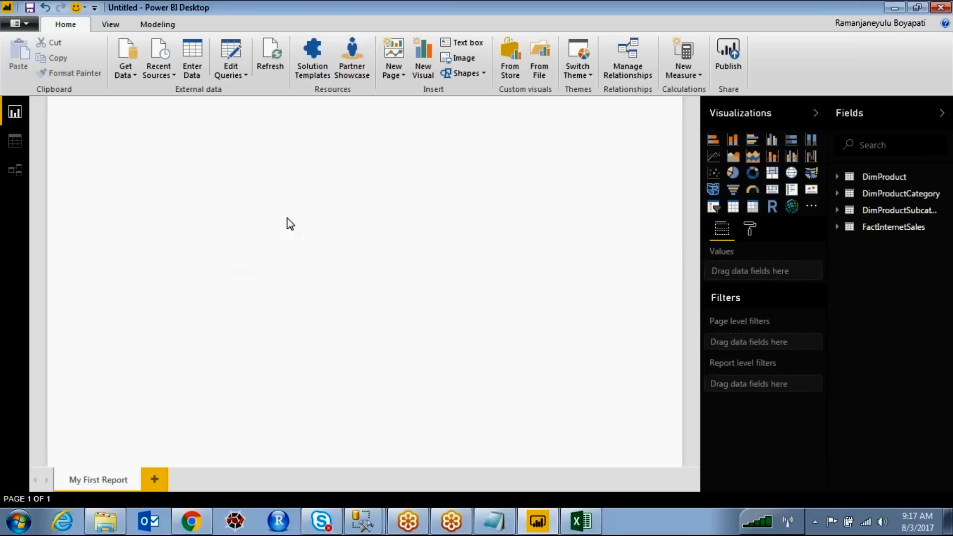
Step: Circle the visualization icons and place an empty stacked column chart on the report page
{"action": "left_click", "coordinate": [466, 40]}
{"action": "mouse_move", "coordinate": [814, 132]}
{"action": "left_mouse_down"}
{"action": "mouse_move", "coordinate": [719, 134]}
{"action": "mouse_move", "coordinate": [716, 205]}
{"action": "mouse_move", "coordinate": [801, 211]}
{"action": "mouse_move", "coordinate": [831, 152]}
{"action": "left_mouse_up"}
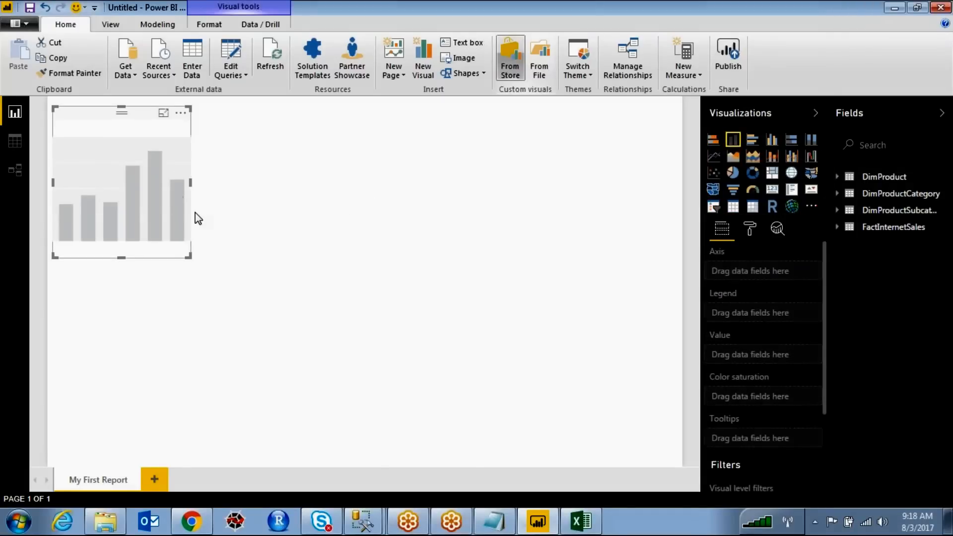
Step: Circle the My First Report page name, sketch three visual outlines on the canvas with an arrow to the name, and clear the annotations
{"action": "left_click", "coordinate": [467, 46]}
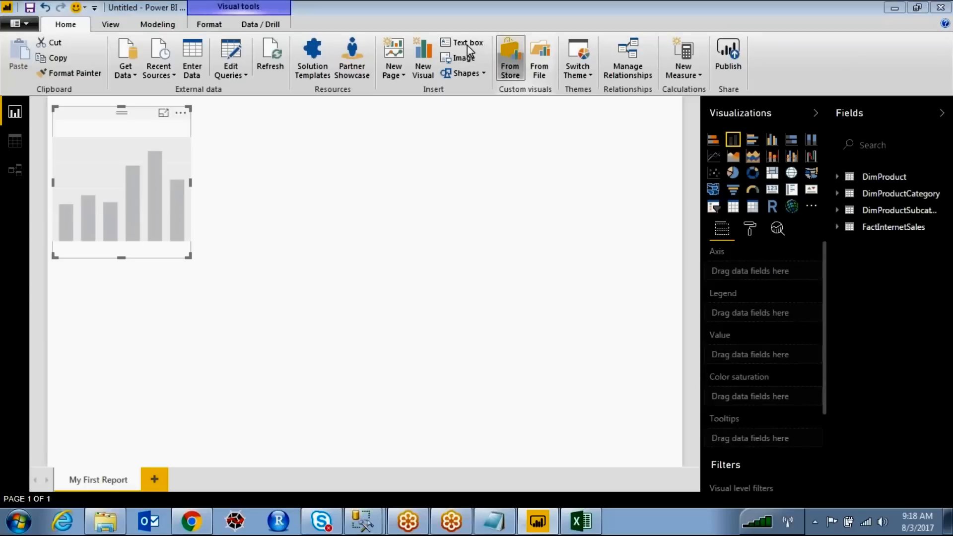
{"action": "mouse_move", "coordinate": [135, 451]}
{"action": "left_mouse_down"}
{"action": "mouse_move", "coordinate": [46, 475]}
{"action": "mouse_move", "coordinate": [112, 437]}
{"action": "left_mouse_up"}
{"action": "mouse_move", "coordinate": [361, 134]}
{"action": "left_mouse_down"}
{"action": "mouse_move", "coordinate": [321, 218]}
{"action": "mouse_move", "coordinate": [425, 149]}
{"action": "left_mouse_up"}
{"action": "mouse_move", "coordinate": [123, 303]}
{"action": "left_mouse_down"}
{"action": "mouse_move", "coordinate": [105, 350]}
{"action": "mouse_move", "coordinate": [196, 299]}
{"action": "mouse_move", "coordinate": [116, 304]}
{"action": "left_mouse_up"}
{"action": "left_click_drag", "start_coordinate": [386, 272], "coordinate": [492, 266]}
{"action": "left_click_drag", "start_coordinate": [406, 271], "coordinate": [484, 263]}
{"action": "left_click_drag", "start_coordinate": [218, 359], "coordinate": [129, 415]}
{"action": "left_click_drag", "start_coordinate": [374, 365], "coordinate": [388, 365]}
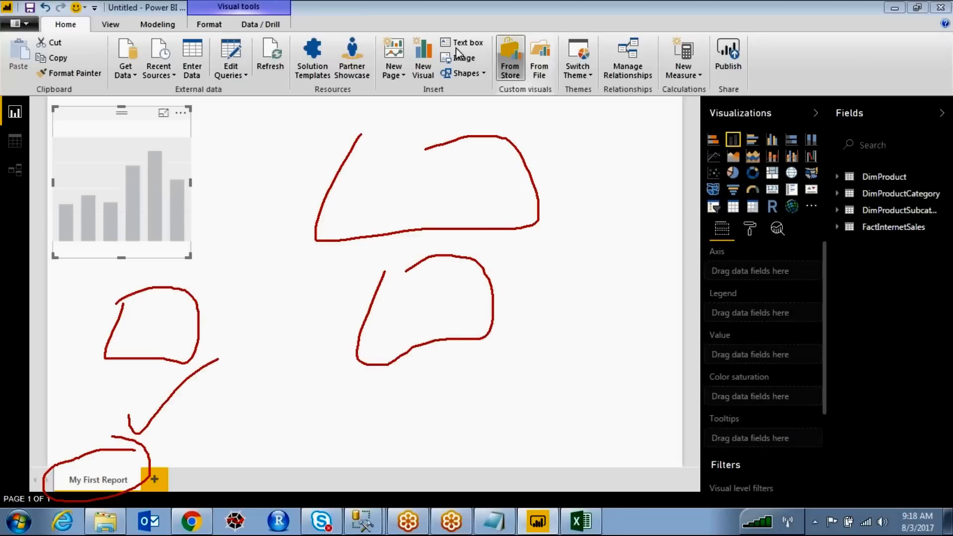
{"action": "left_click", "coordinate": [568, 48]}
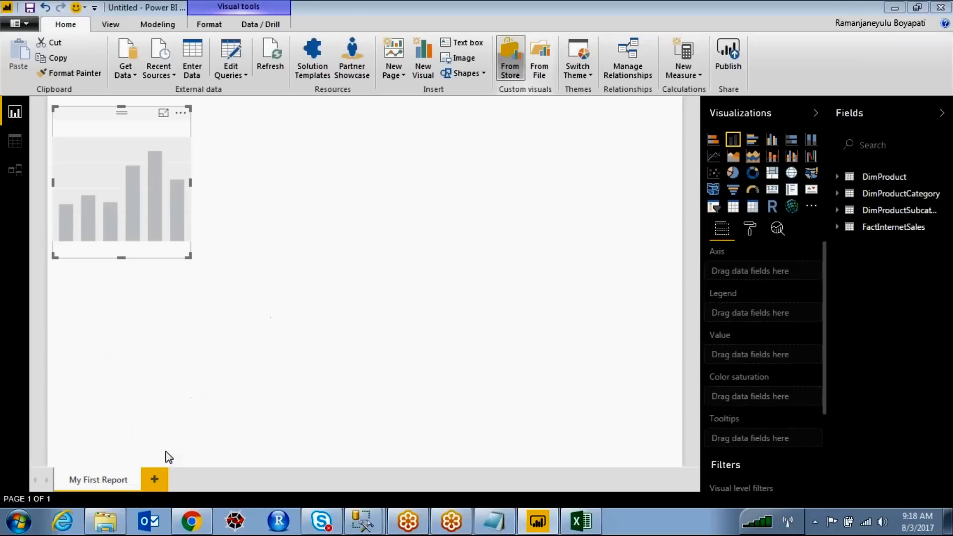
Step: Add a second report page and name it My Second Report
{"action": "left_click", "coordinate": [154, 481]}
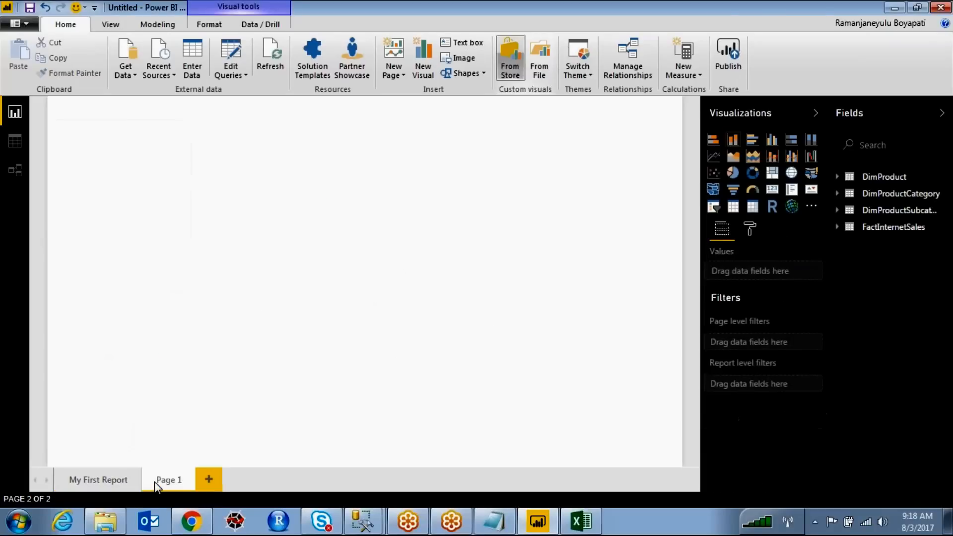
{"action": "double_click", "coordinate": [154, 480]}
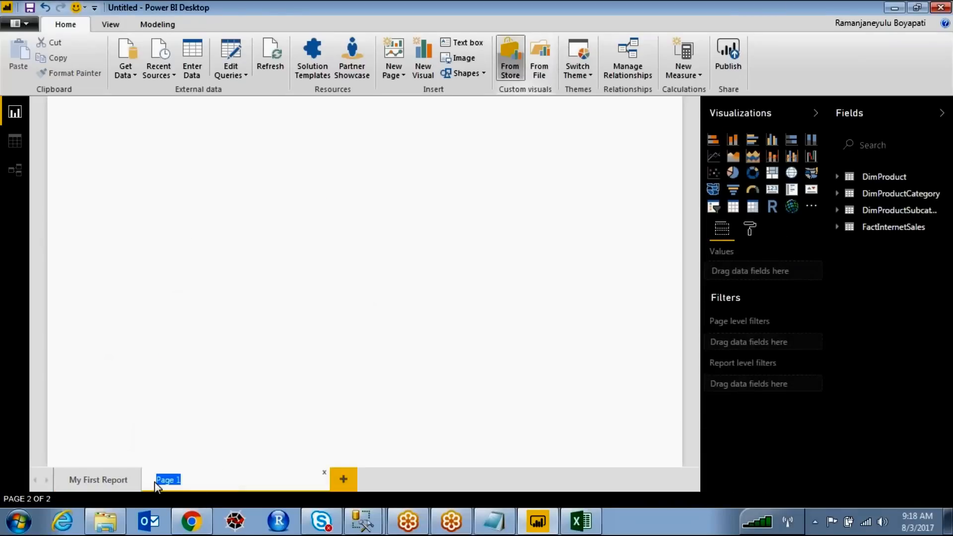
{"action": "type", "text": "My Secon"}
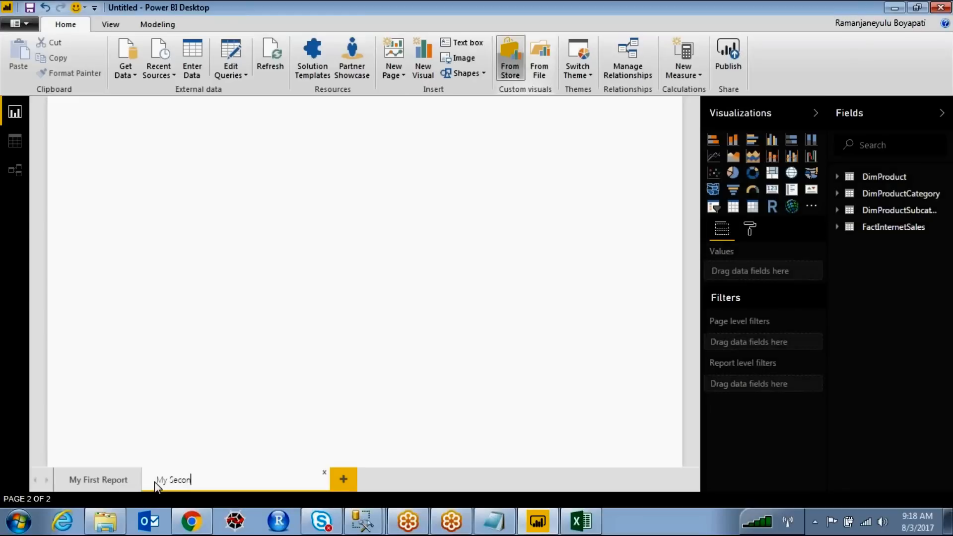
{"action": "type", "text": "d Report"}
{"action": "key", "text": "Return"}
Step: Switch back and forth between the two report pages, and briefly expand the DimProduct table's field list
{"action": "left_click", "coordinate": [94, 480]}
{"action": "left_click", "coordinate": [170, 479]}
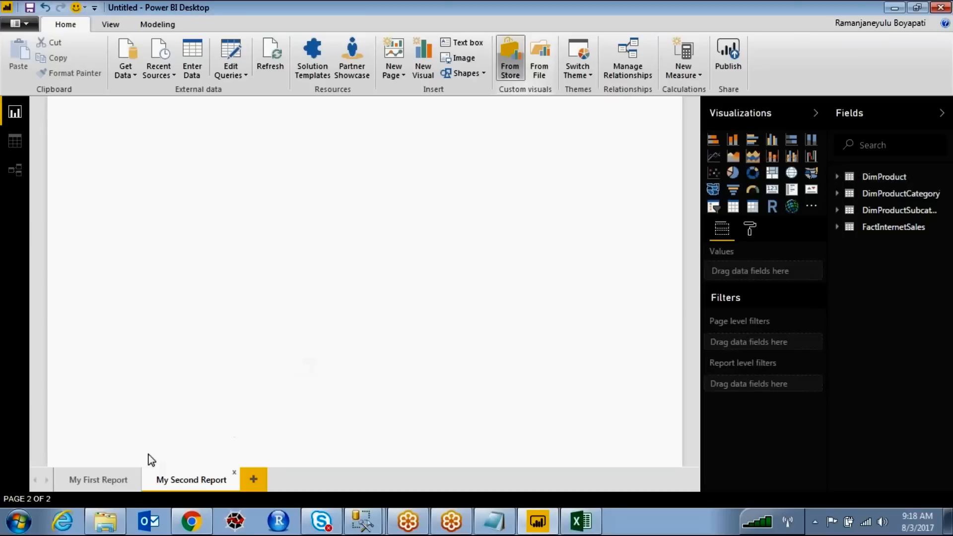
{"action": "left_click", "coordinate": [96, 484]}
{"action": "left_click", "coordinate": [176, 483]}
{"action": "left_click", "coordinate": [119, 483]}
{"action": "left_click", "coordinate": [192, 485]}
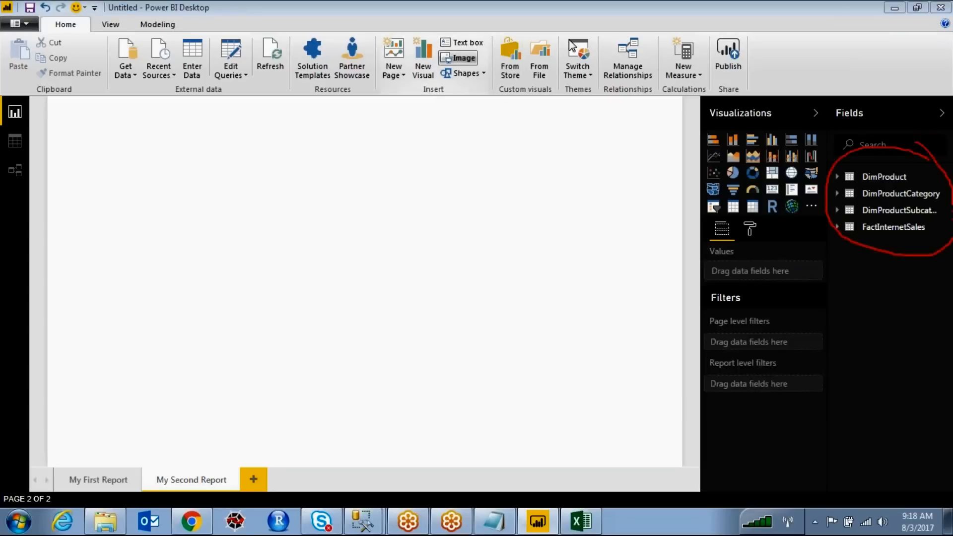
{"action": "left_click", "coordinate": [838, 177]}
{"action": "left_click", "coordinate": [838, 177]}
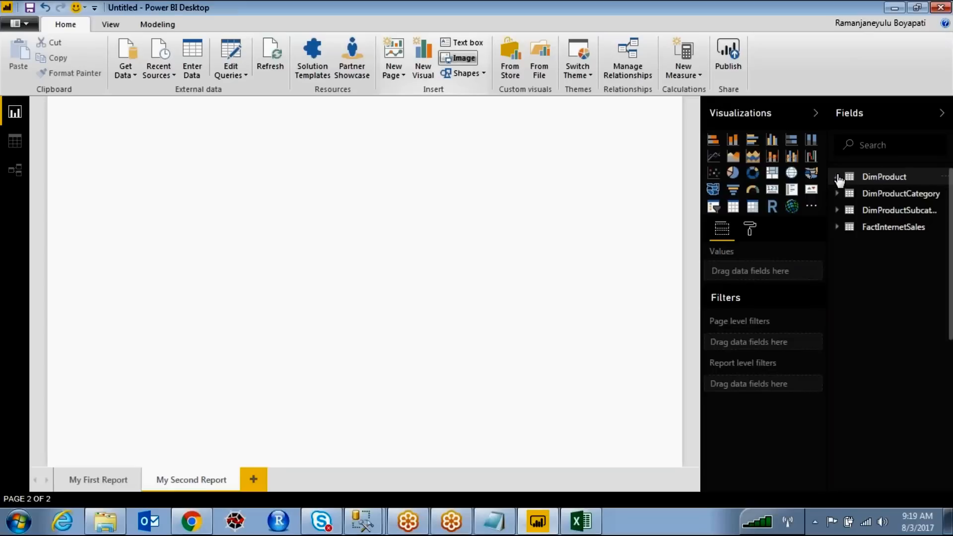
Step: Circle the view-switching icons, the report canvas and the table list, label the report view's purpose, and clear the annotations
{"action": "left_click", "coordinate": [470, 45]}
{"action": "mouse_move", "coordinate": [13, 91]}
{"action": "left_mouse_down"}
{"action": "mouse_move", "coordinate": [6, 147]}
{"action": "mouse_move", "coordinate": [43, 153]}
{"action": "mouse_move", "coordinate": [28, 92]}
{"action": "mouse_move", "coordinate": [119, 119]}
{"action": "mouse_move", "coordinate": [127, 107]}
{"action": "left_mouse_up"}
{"action": "mouse_move", "coordinate": [137, 110]}
{"action": "left_mouse_down"}
{"action": "mouse_move", "coordinate": [133, 130]}
{"action": "mouse_move", "coordinate": [162, 106]}
{"action": "mouse_move", "coordinate": [198, 124]}
{"action": "mouse_move", "coordinate": [219, 83]}
{"action": "mouse_move", "coordinate": [257, 110]}
{"action": "mouse_move", "coordinate": [325, 110]}
{"action": "mouse_move", "coordinate": [355, 359]}
{"action": "mouse_move", "coordinate": [279, 134]}
{"action": "left_mouse_up"}
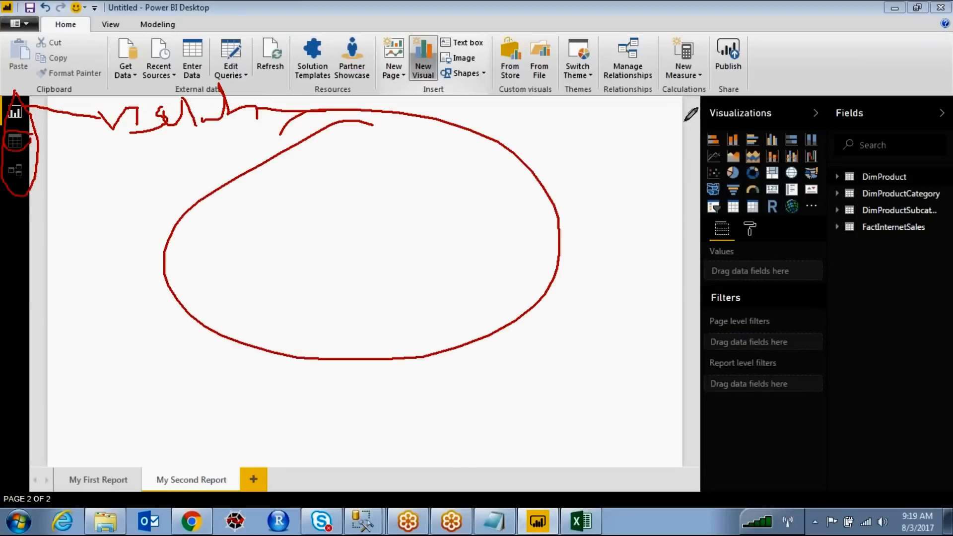
{"action": "mouse_move", "coordinate": [925, 172]}
{"action": "left_mouse_down"}
{"action": "mouse_move", "coordinate": [851, 166]}
{"action": "mouse_move", "coordinate": [861, 241]}
{"action": "mouse_move", "coordinate": [913, 244]}
{"action": "mouse_move", "coordinate": [923, 178]}
{"action": "left_mouse_up"}
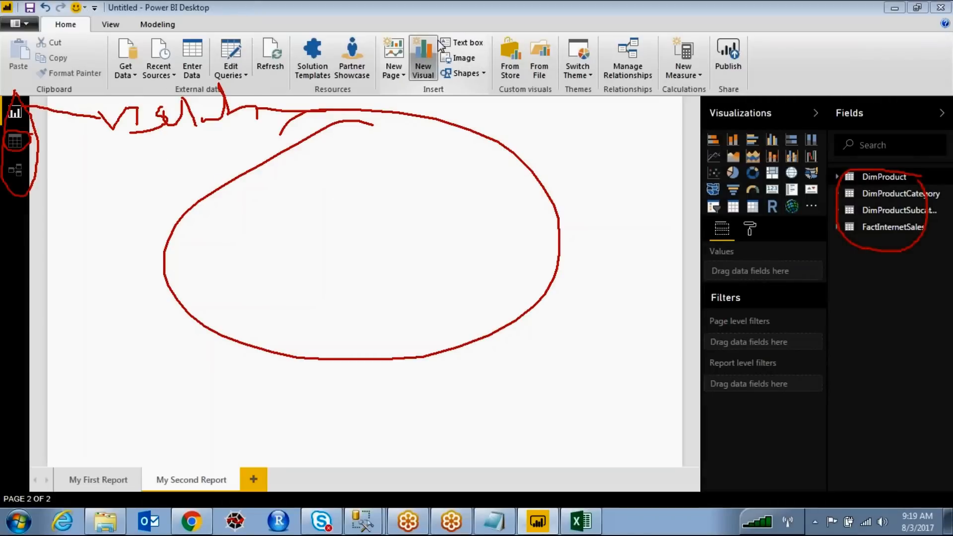
{"action": "key", "text": "Escape"}
Step: Examine the rows of DimProduct, DimProductCategory, DimProductSubcategory and FactInternetSales in the data view
{"action": "left_click", "coordinate": [15, 143]}
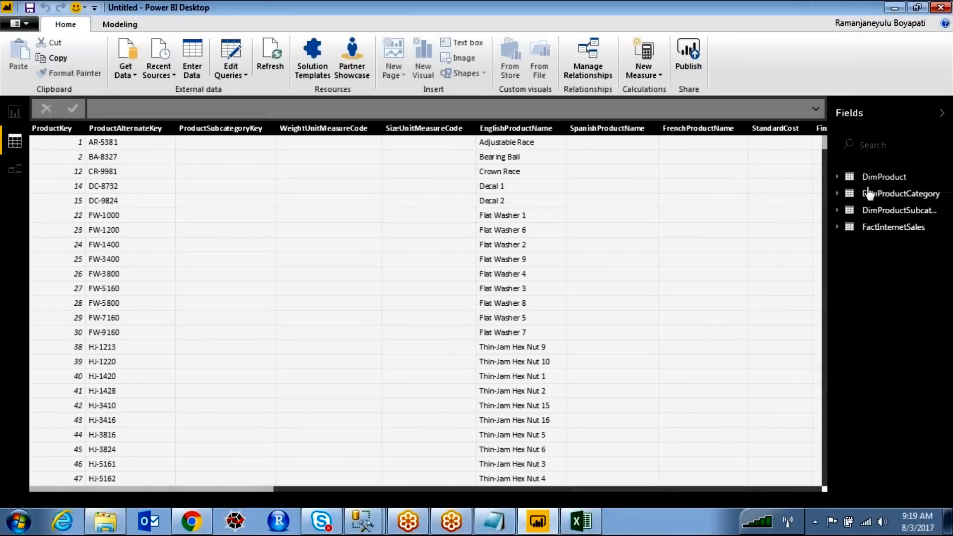
{"action": "left_click", "coordinate": [897, 179]}
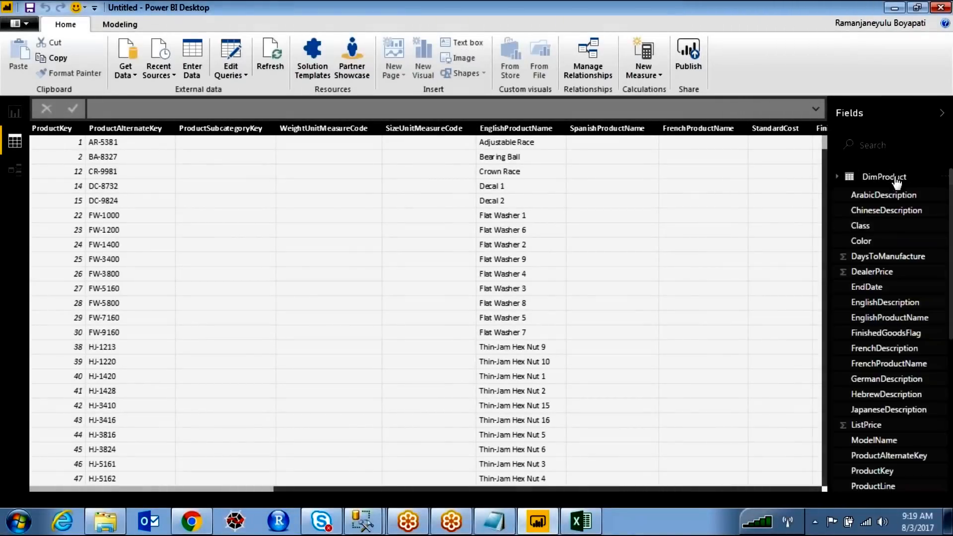
{"action": "left_click", "coordinate": [880, 179]}
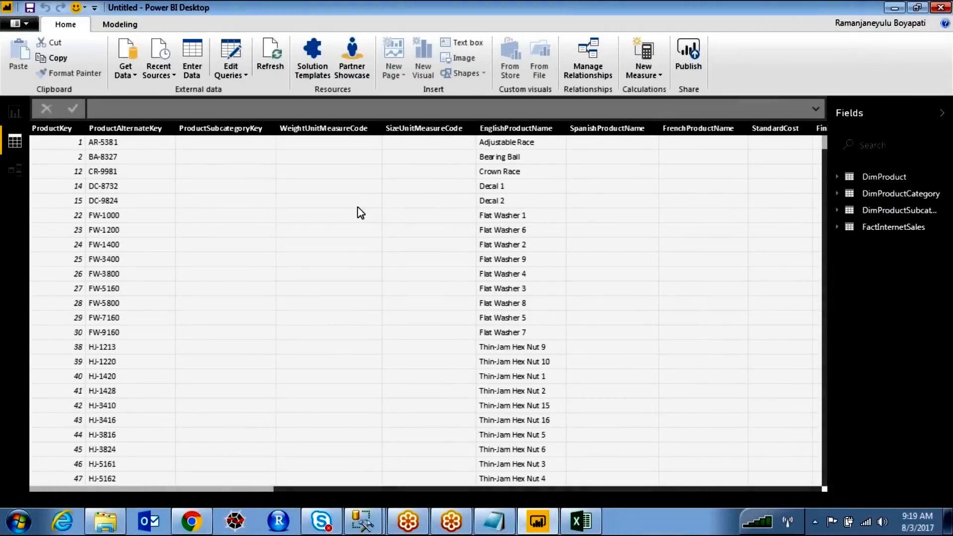
{"action": "left_click", "coordinate": [875, 199]}
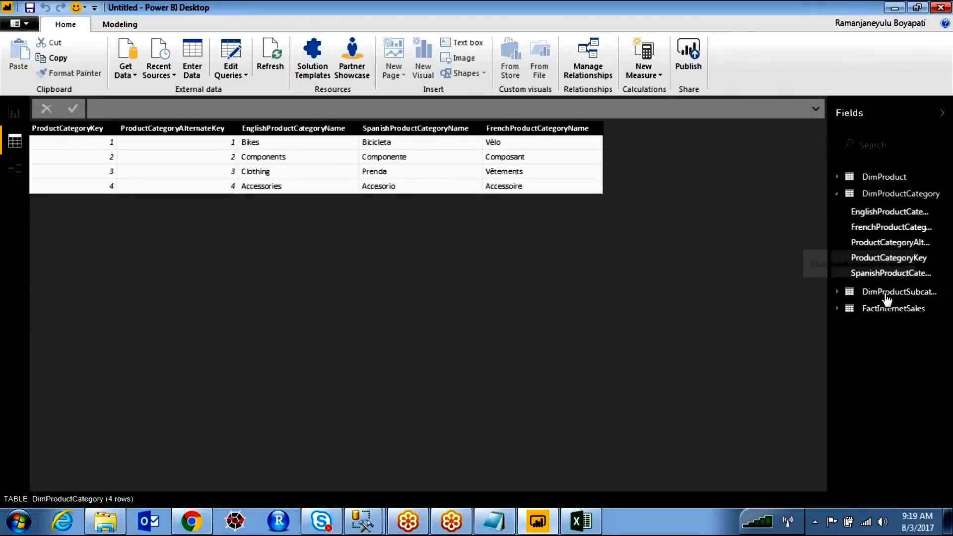
{"action": "left_click", "coordinate": [887, 297]}
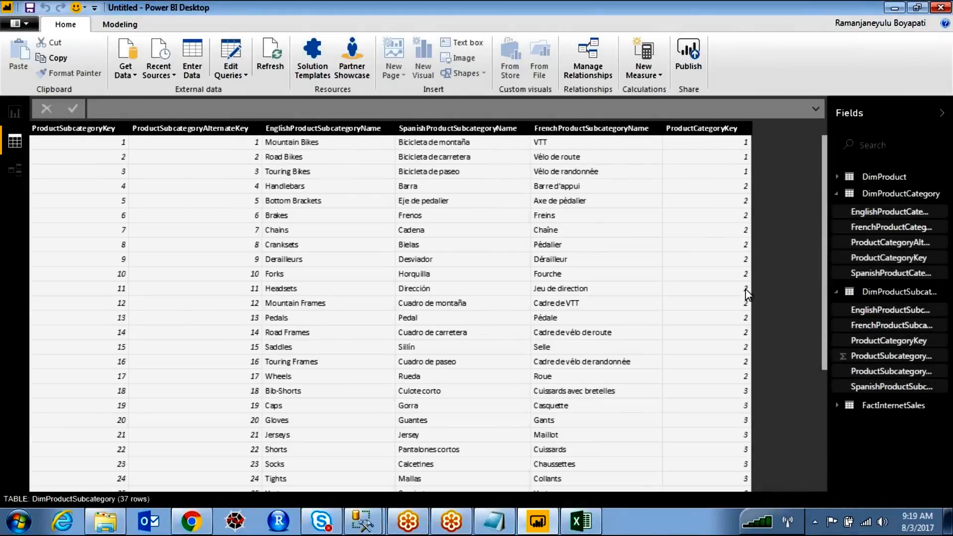
{"action": "left_click", "coordinate": [873, 406]}
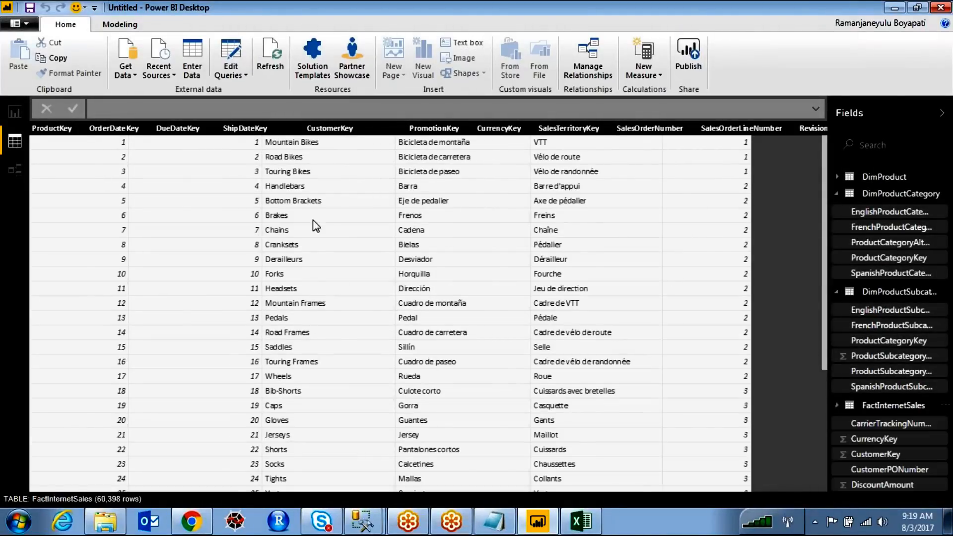
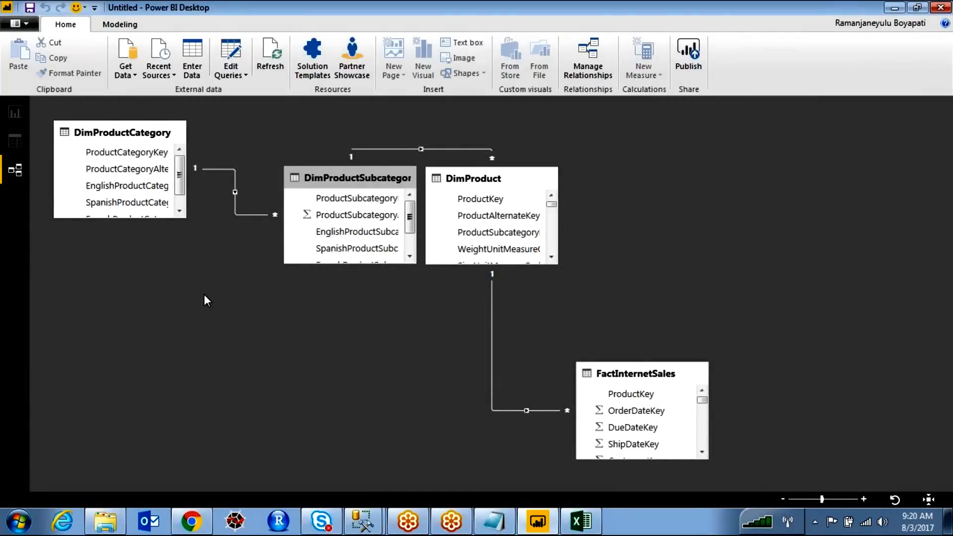
Step: Rearrange the relationship diagram with DimProductSubcategory below DimProductCategory, DimProduct beside DimProductCategory, and FactInternetSales below DimProduct
{"action": "left_click_drag", "start_coordinate": [341, 174], "coordinate": [139, 314]}
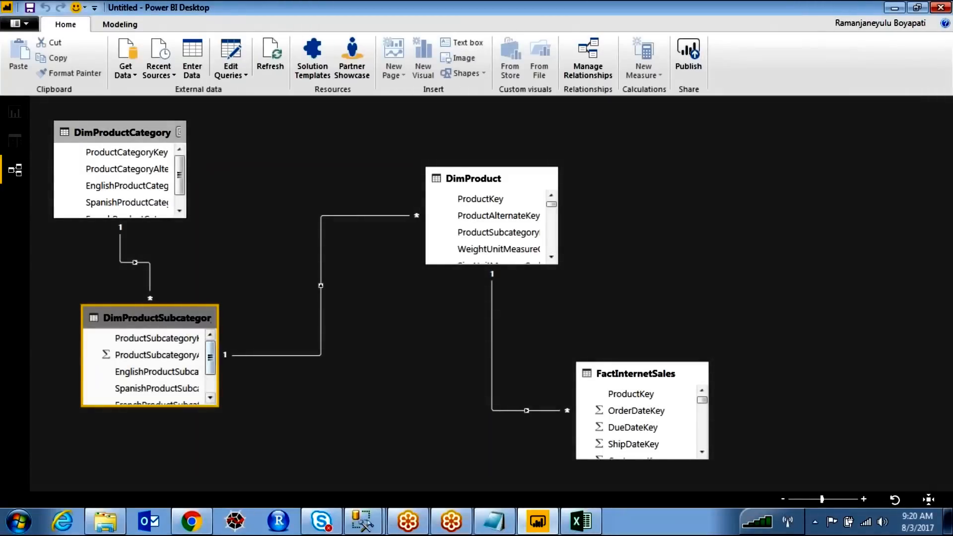
{"action": "left_click_drag", "start_coordinate": [489, 182], "coordinate": [375, 144]}
{"action": "left_click_drag", "start_coordinate": [623, 380], "coordinate": [460, 356]}
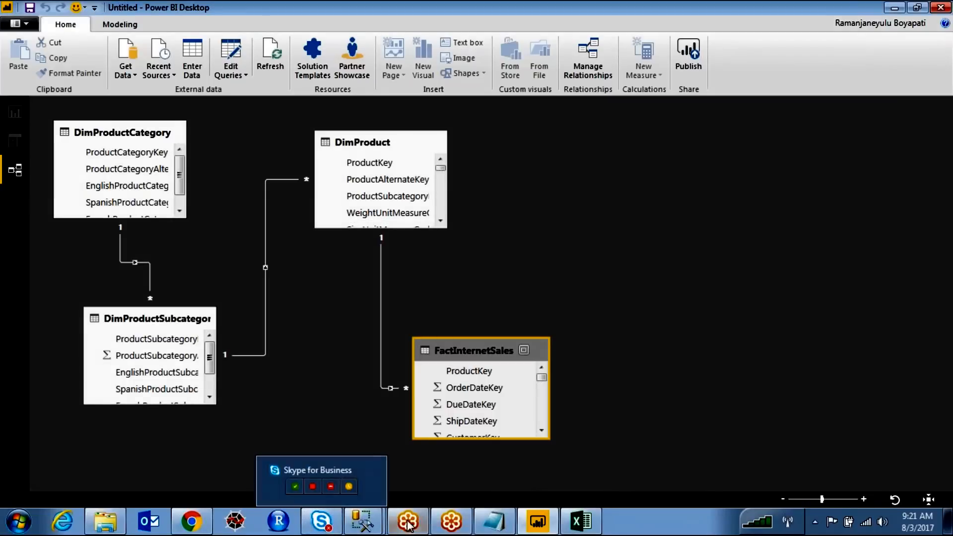
Step: Compare the AdventureWorksDW2012 table list in SQL Server Management Studio with the relationship diagram in Power BI Desktop
{"action": "mouse_move", "coordinate": [364, 525]}
{"action": "left_click", "coordinate": [368, 488]}
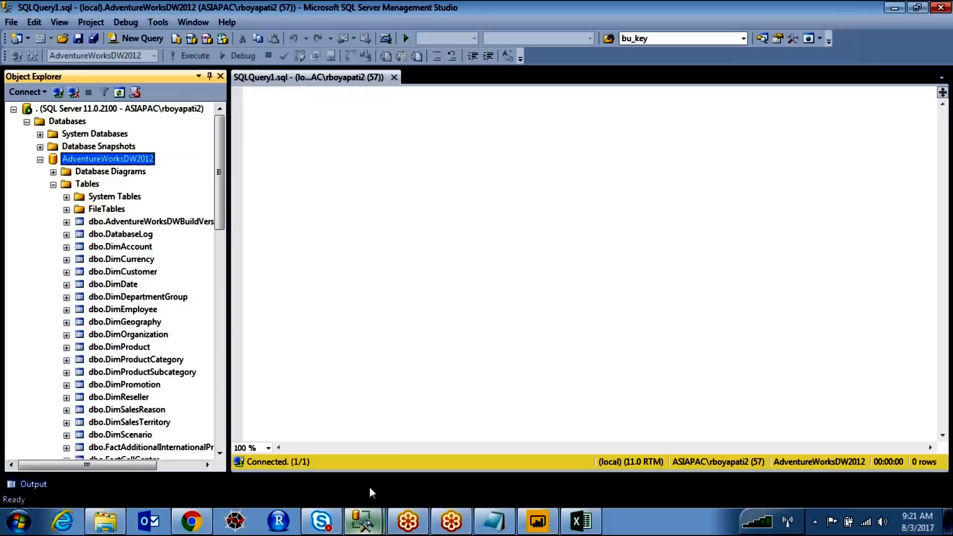
{"action": "left_click", "coordinate": [139, 309]}
{"action": "scroll", "coordinate": [139, 309], "scroll_direction": "down", "scroll_amount": 5}
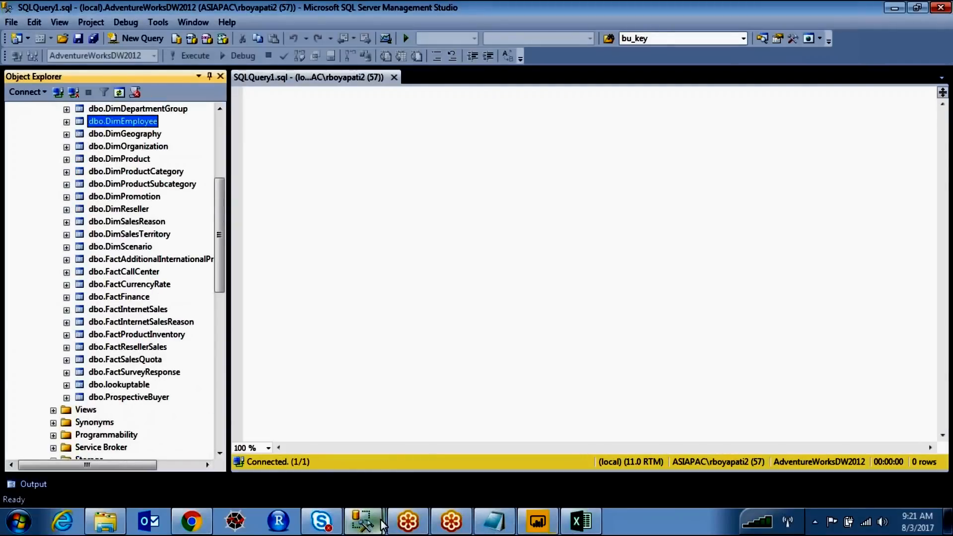
{"action": "left_click", "coordinate": [535, 523]}
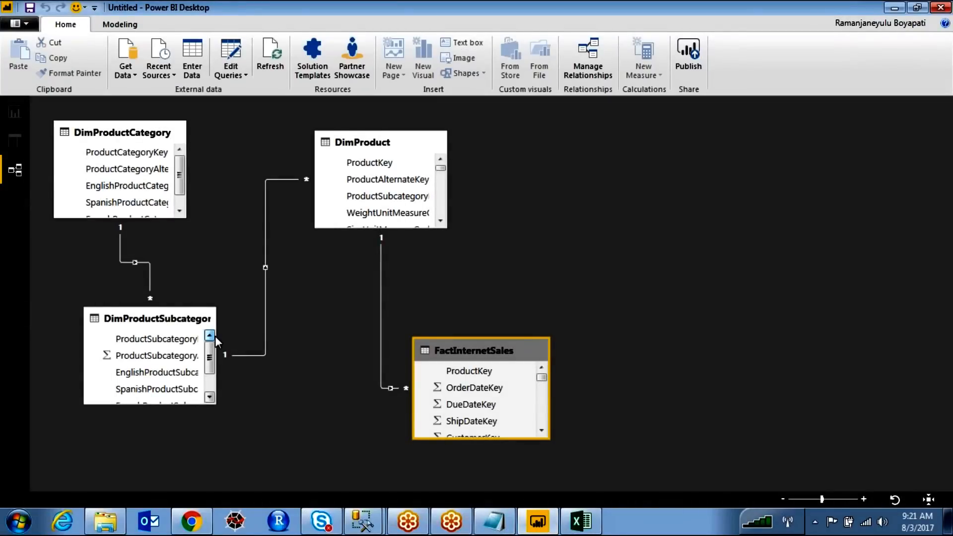
{"action": "mouse_move", "coordinate": [362, 520]}
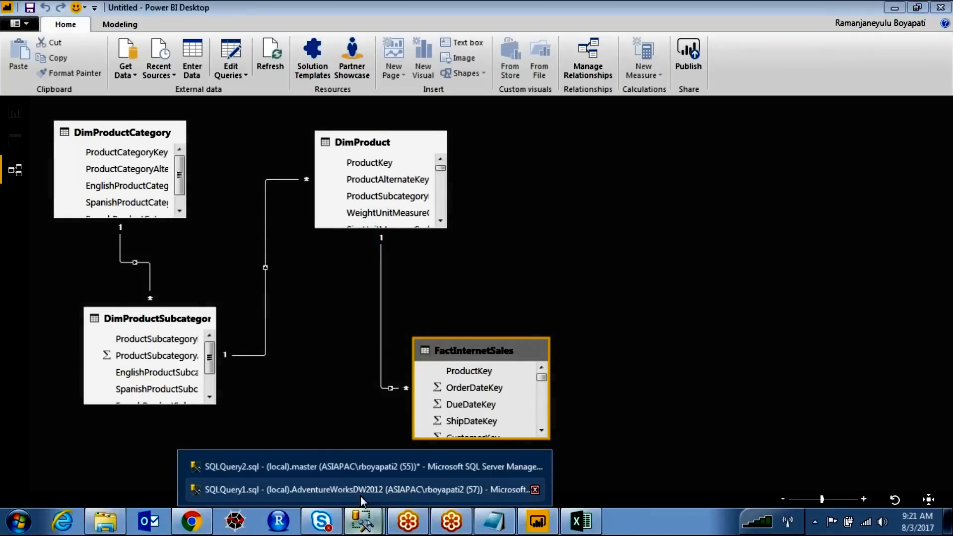
{"action": "left_click", "coordinate": [361, 490]}
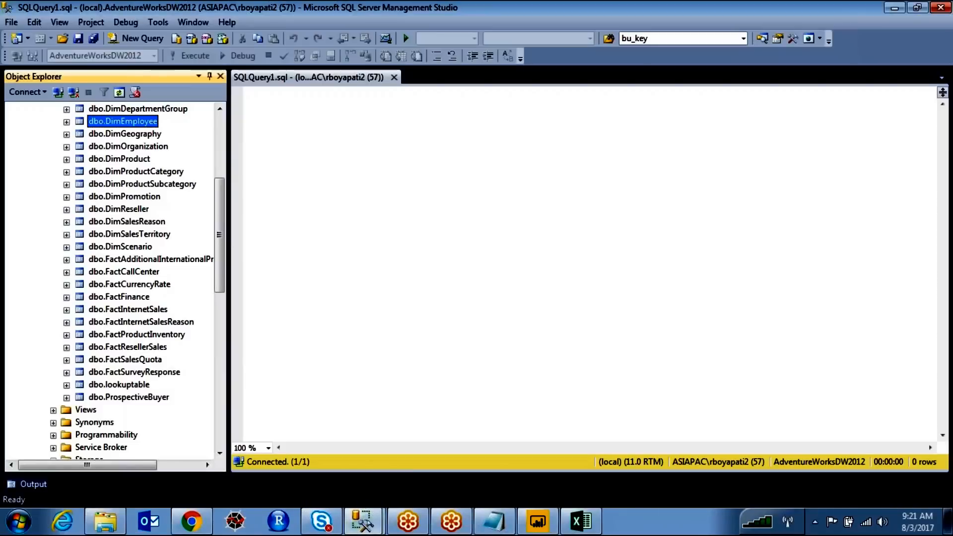
{"action": "left_click", "coordinate": [538, 522]}
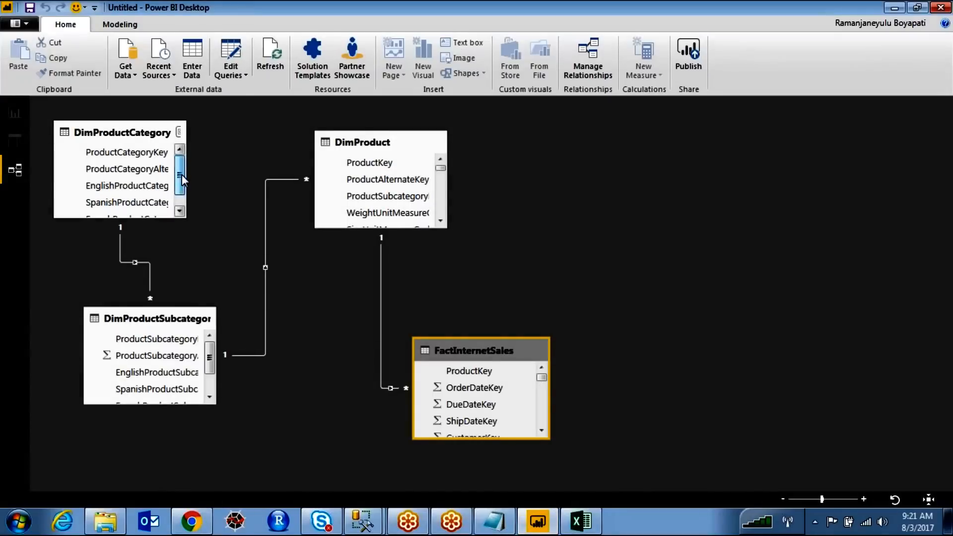
Step: Widen and lengthen the DimProductCategory table box to show all its fields, and lengthen the DimProductSubcategory box
{"action": "left_click_drag", "start_coordinate": [187, 199], "coordinate": [253, 192]}
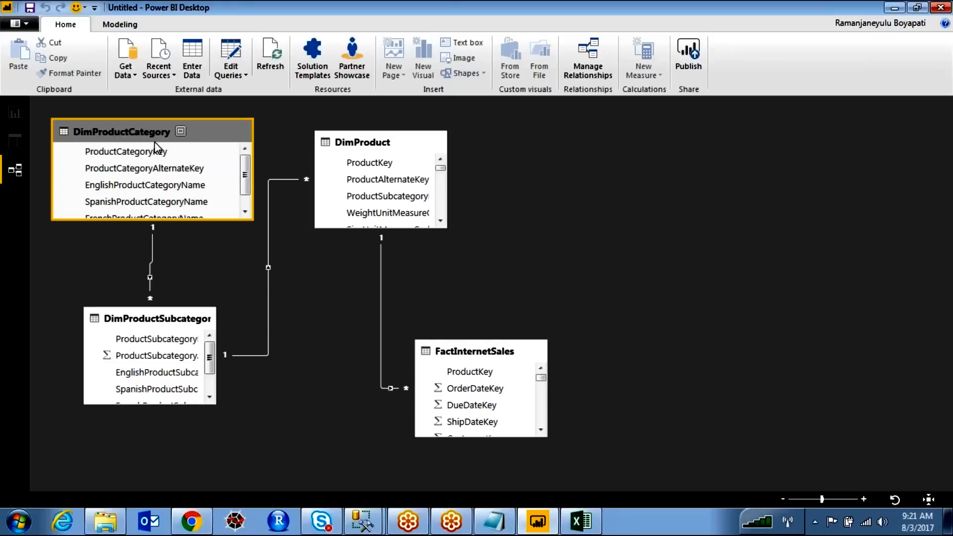
{"action": "left_click_drag", "start_coordinate": [206, 218], "coordinate": [208, 252]}
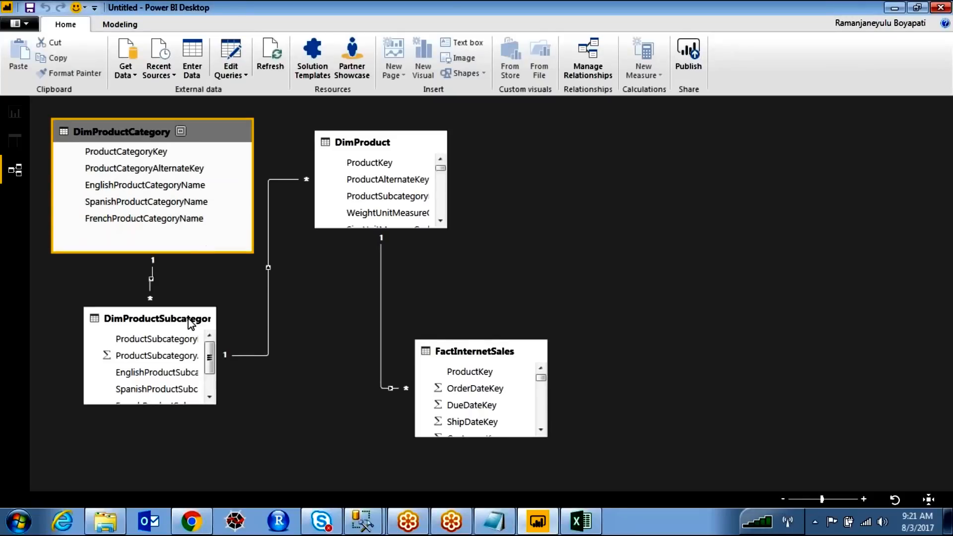
{"action": "left_click_drag", "start_coordinate": [174, 403], "coordinate": [174, 436]}
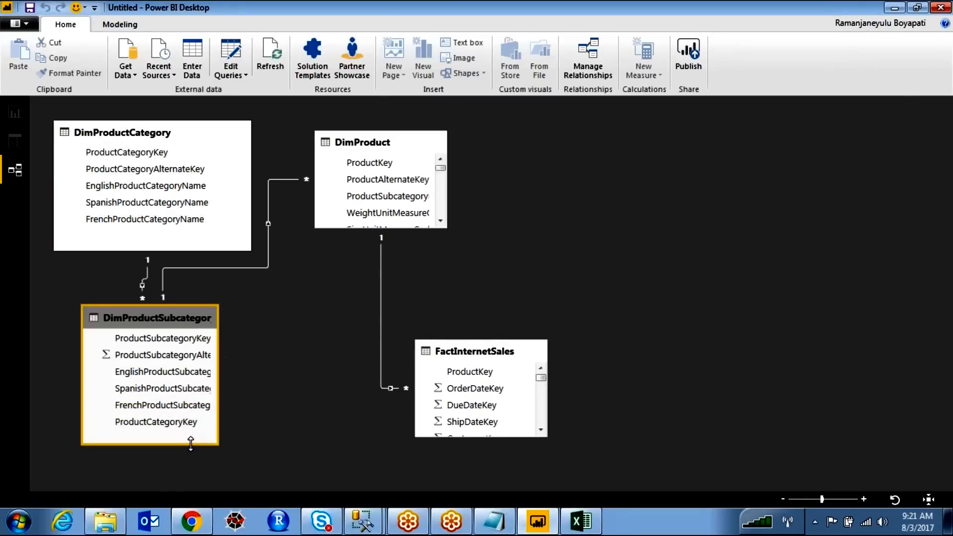
Step: Widen the DimProductSubcategory table box to show its full field names, and circle ProductCategoryKey in both DimProductCategory and DimProductSubcategory
{"action": "left_click_drag", "start_coordinate": [218, 395], "coordinate": [324, 394]}
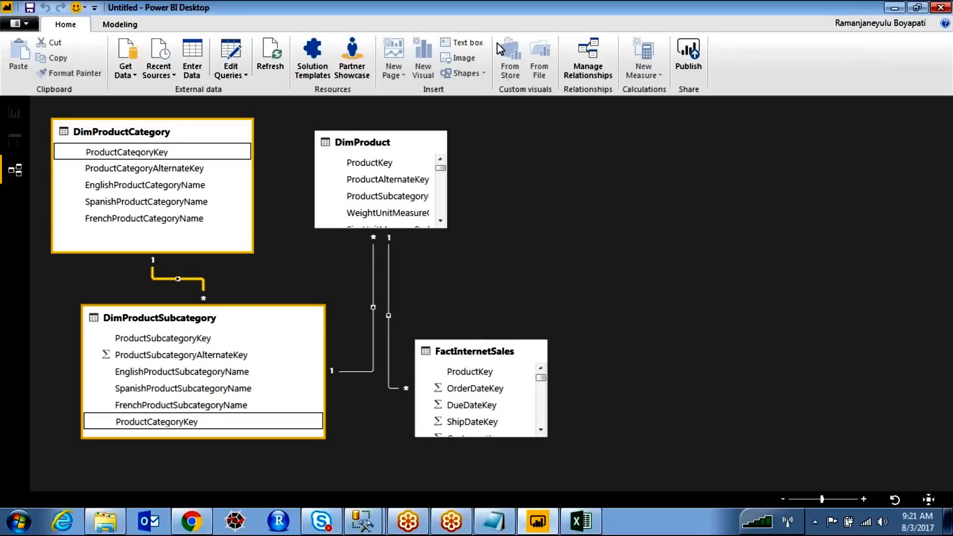
{"action": "left_click", "coordinate": [468, 49]}
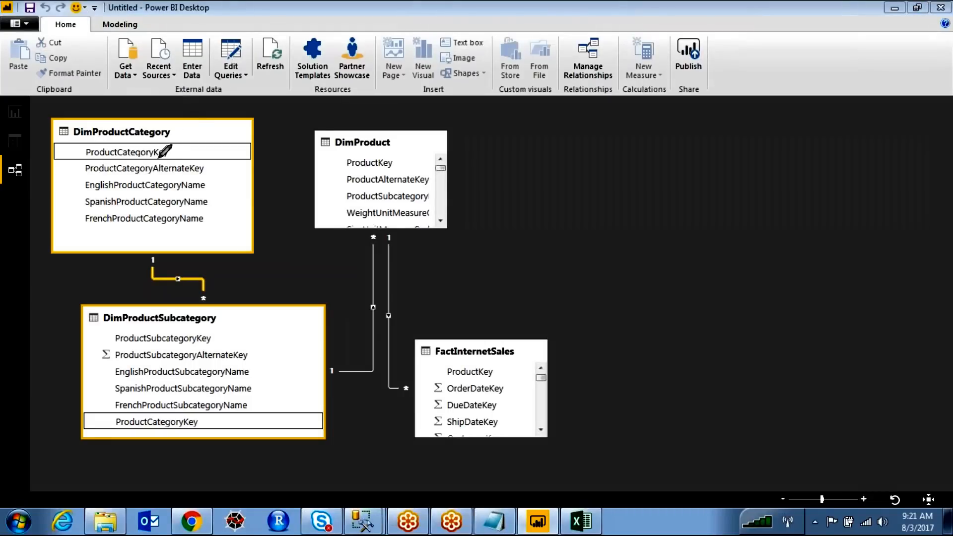
{"action": "mouse_move", "coordinate": [133, 141]}
{"action": "left_mouse_down"}
{"action": "mouse_move", "coordinate": [99, 160]}
{"action": "mouse_move", "coordinate": [170, 144]}
{"action": "left_mouse_up"}
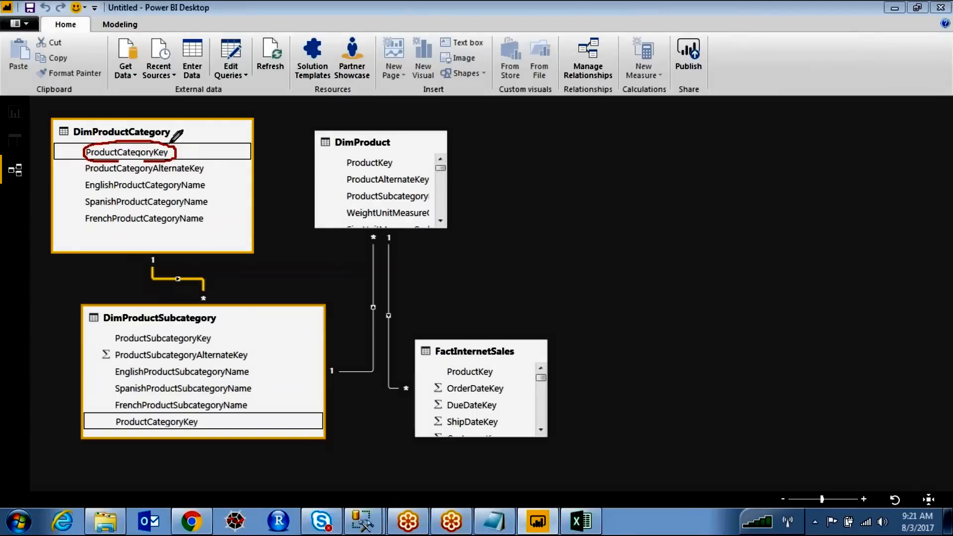
{"action": "mouse_move", "coordinate": [198, 413]}
{"action": "left_mouse_down"}
{"action": "mouse_move", "coordinate": [114, 415]}
{"action": "mouse_move", "coordinate": [120, 432]}
{"action": "mouse_move", "coordinate": [190, 413]}
{"action": "left_mouse_up"}
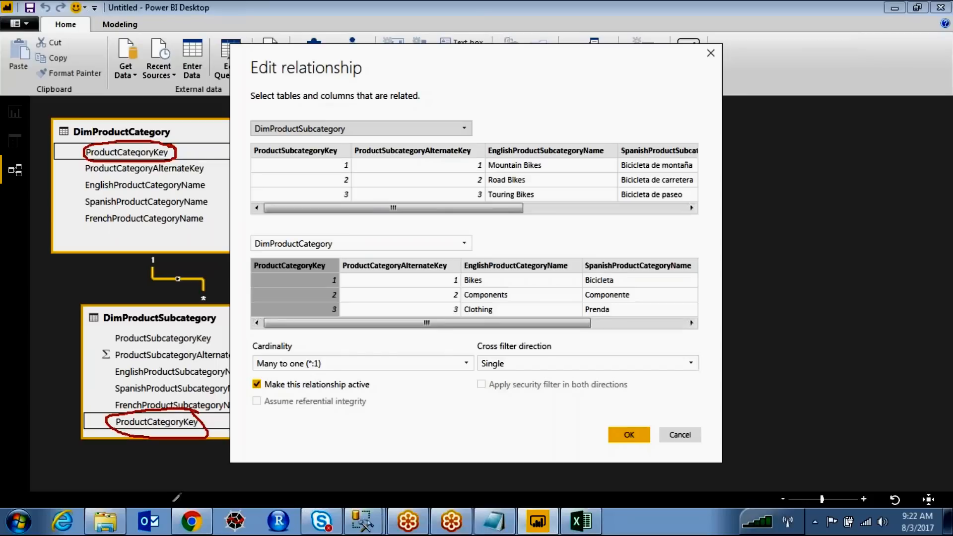
Step: Examine the ProductCategoryKey columns that link DimProductSubcategory and DimProductCategory in the relationship's settings, marking the related tables and columns
{"action": "mouse_move", "coordinate": [164, 145]}
{"action": "left_mouse_down"}
{"action": "mouse_move", "coordinate": [170, 159]}
{"action": "mouse_move", "coordinate": [209, 117]}
{"action": "left_mouse_up"}
{"action": "mouse_move", "coordinate": [145, 418]}
{"action": "left_mouse_down"}
{"action": "mouse_move", "coordinate": [149, 435]}
{"action": "mouse_move", "coordinate": [217, 367]}
{"action": "left_mouse_up"}
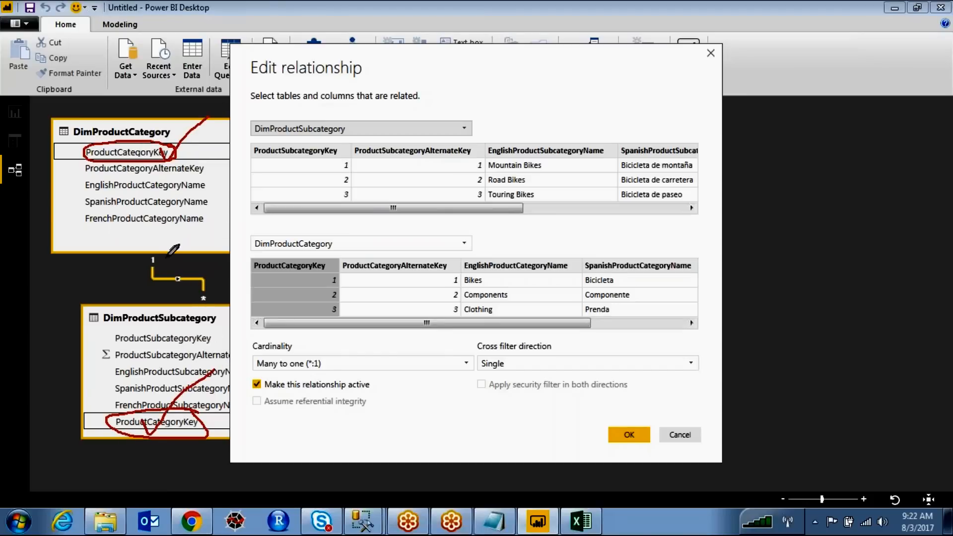
{"action": "mouse_move", "coordinate": [158, 252]}
{"action": "left_mouse_down"}
{"action": "mouse_move", "coordinate": [212, 288]}
{"action": "mouse_move", "coordinate": [210, 305]}
{"action": "left_mouse_up"}
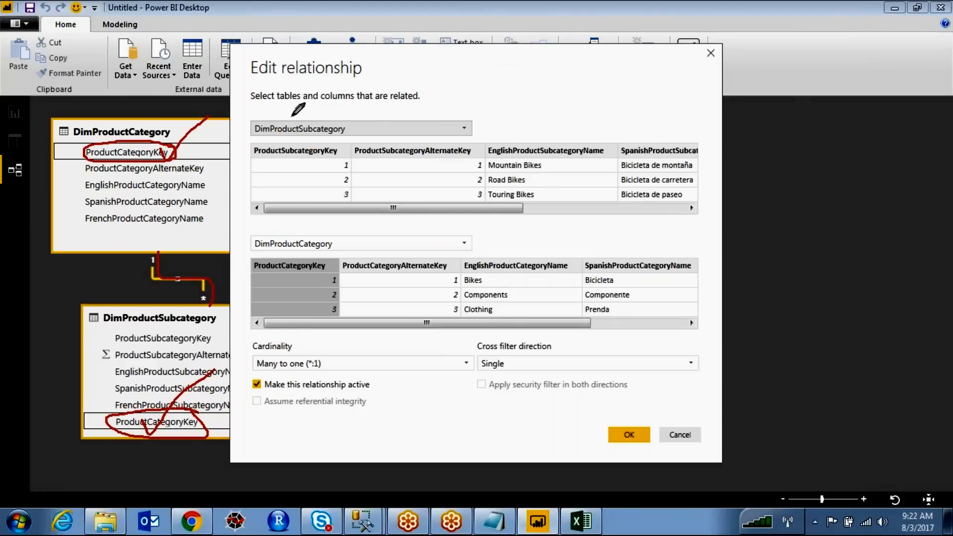
{"action": "mouse_move", "coordinate": [314, 120]}
{"action": "left_mouse_down"}
{"action": "mouse_move", "coordinate": [278, 143]}
{"action": "mouse_move", "coordinate": [363, 124]}
{"action": "left_mouse_up"}
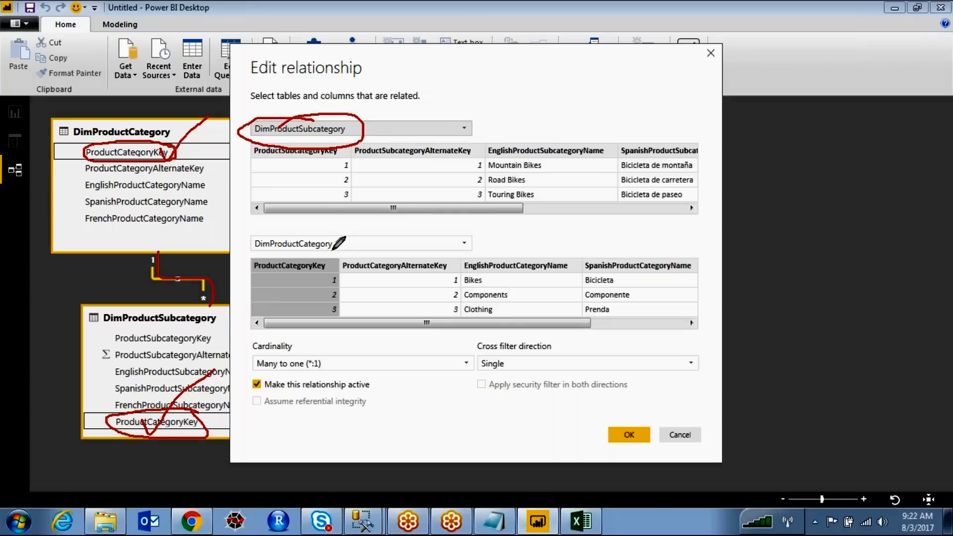
{"action": "mouse_move", "coordinate": [274, 233]}
{"action": "left_mouse_down"}
{"action": "mouse_move", "coordinate": [346, 232]}
{"action": "mouse_move", "coordinate": [312, 236]}
{"action": "mouse_move", "coordinate": [288, 337]}
{"action": "mouse_move", "coordinate": [312, 242]}
{"action": "left_mouse_up"}
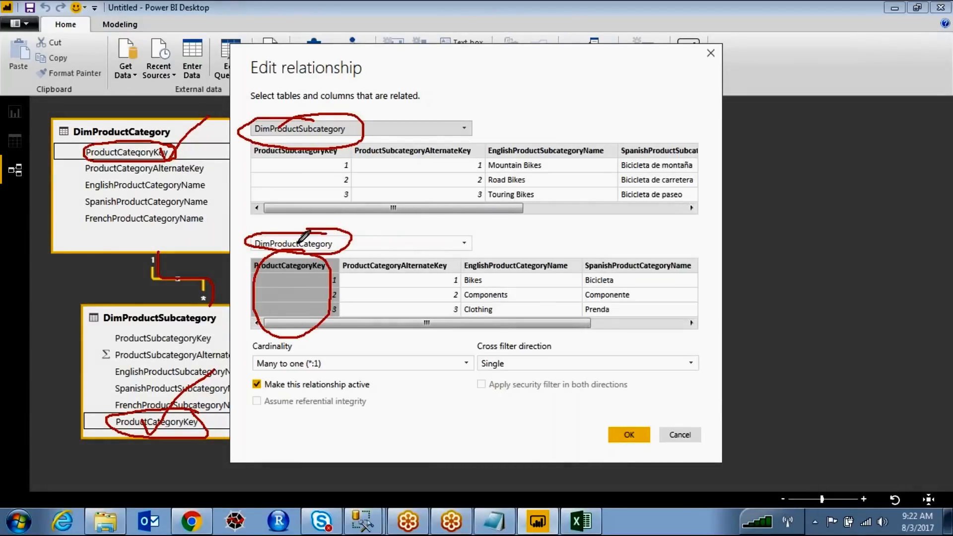
{"action": "key", "text": "Escape"}
{"action": "left_click_drag", "start_coordinate": [458, 212], "coordinate": [656, 210]}
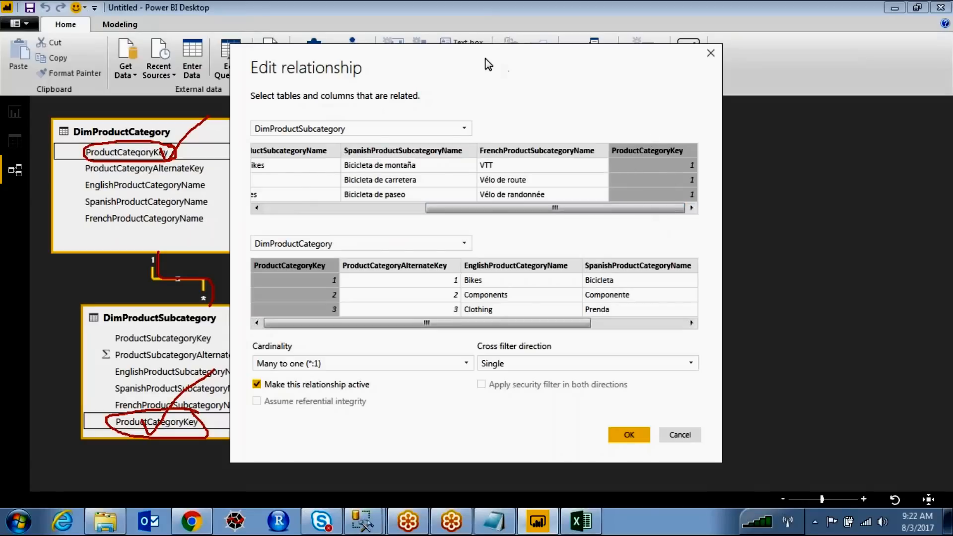
{"action": "key", "text": "ctrl+2"}
{"action": "mouse_move", "coordinate": [686, 148]}
{"action": "left_mouse_down"}
{"action": "mouse_move", "coordinate": [624, 143]}
{"action": "mouse_move", "coordinate": [680, 221]}
{"action": "mouse_move", "coordinate": [685, 146]}
{"action": "left_mouse_up"}
{"action": "mouse_move", "coordinate": [297, 249]}
{"action": "left_mouse_down"}
{"action": "mouse_move", "coordinate": [336, 272]}
{"action": "mouse_move", "coordinate": [314, 243]}
{"action": "mouse_move", "coordinate": [303, 255]}
{"action": "left_mouse_up"}
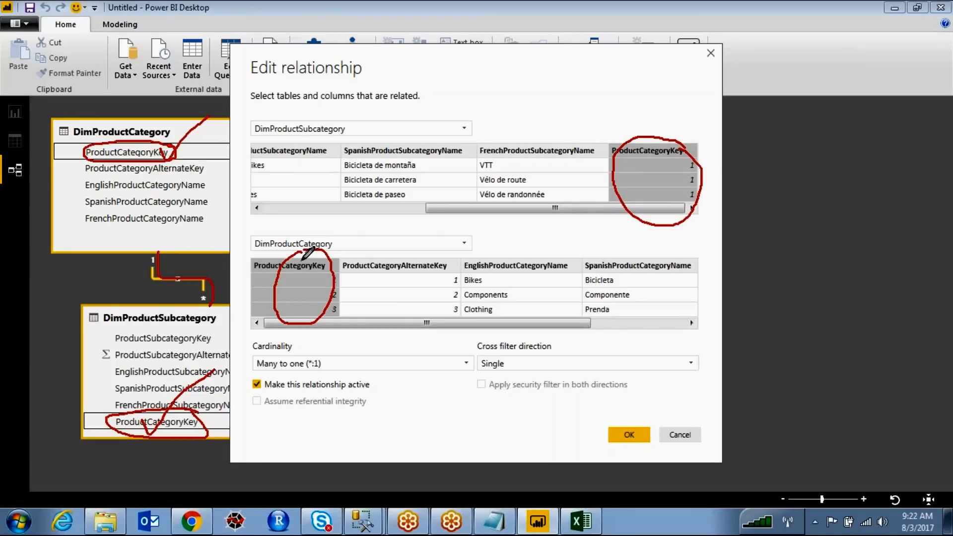
{"action": "key", "text": "Escape"}
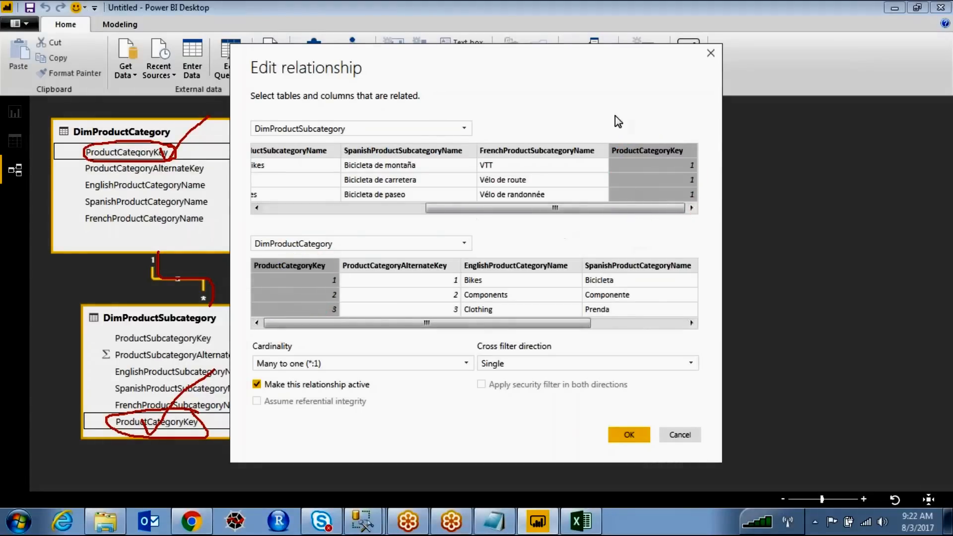
Step: Make the relationship between DimProductSubcategory and DimProductCategory inactive and apply the change
{"action": "left_click", "coordinate": [257, 384]}
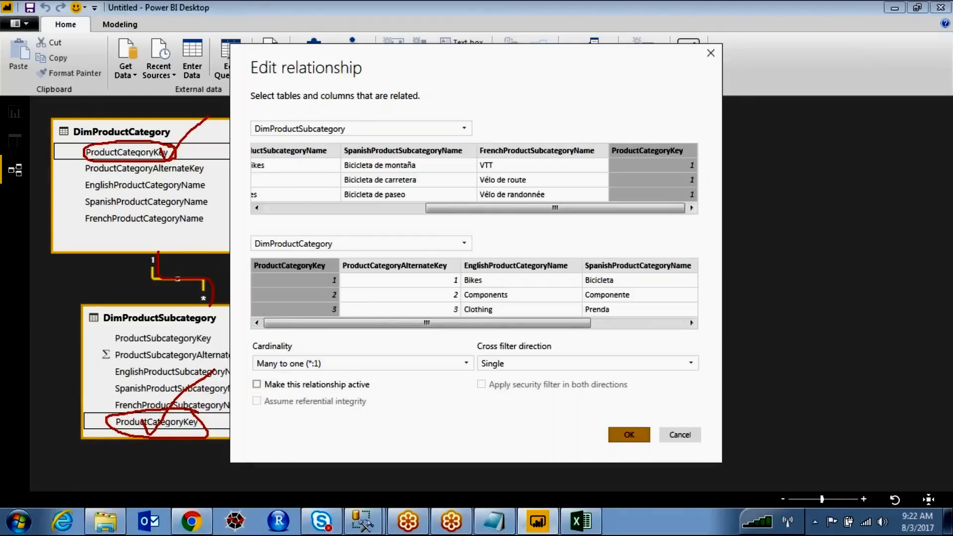
{"action": "left_click", "coordinate": [628, 436]}
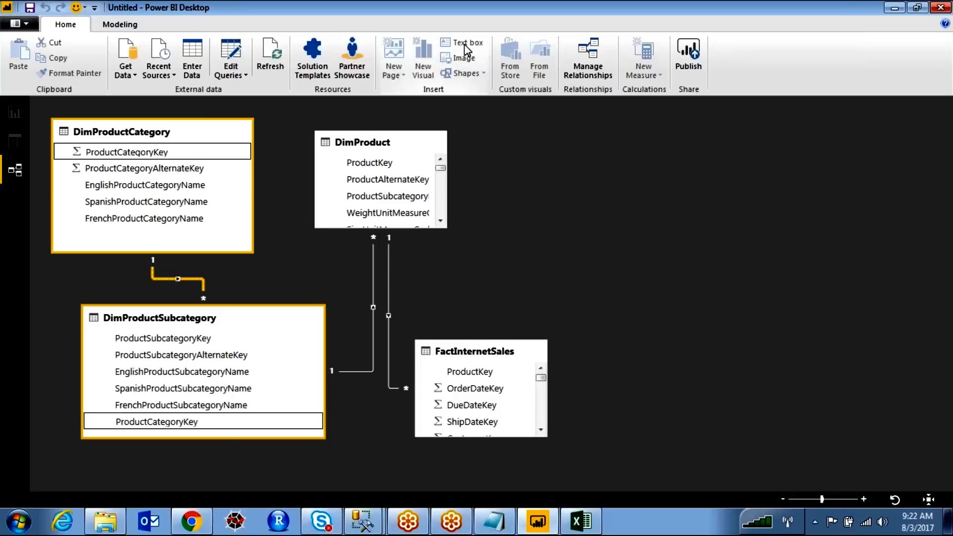
Step: Trace the link between DimProductCategory and DimProductSubcategory on the diagram, and mark the EnglishProductCategoryName field
{"action": "left_click_drag", "start_coordinate": [138, 233], "coordinate": [139, 263]}
{"action": "left_click_drag", "start_coordinate": [195, 269], "coordinate": [204, 289]}
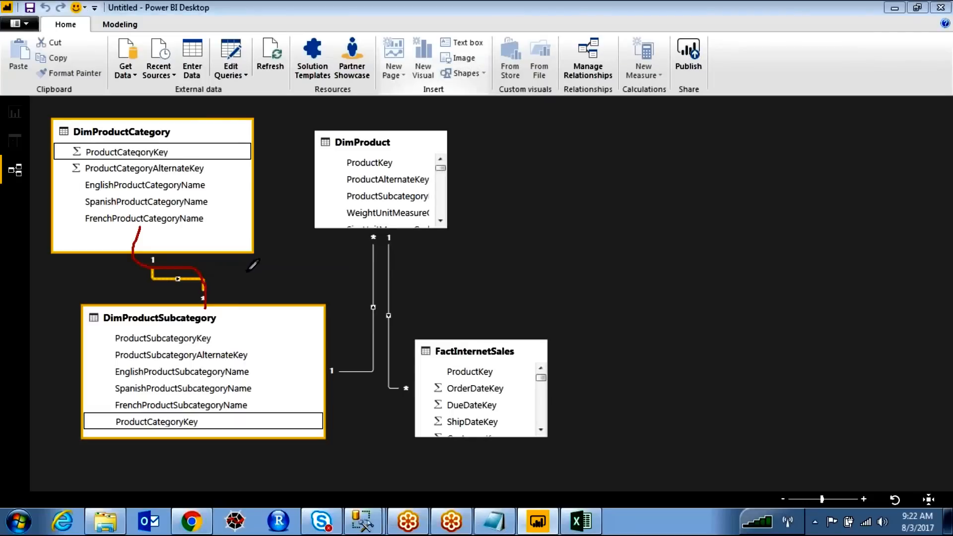
{"action": "left_click", "coordinate": [202, 164]}
{"action": "mouse_move", "coordinate": [203, 182]}
{"action": "left_mouse_down"}
{"action": "mouse_move", "coordinate": [93, 184]}
{"action": "mouse_move", "coordinate": [212, 188]}
{"action": "left_mouse_up"}
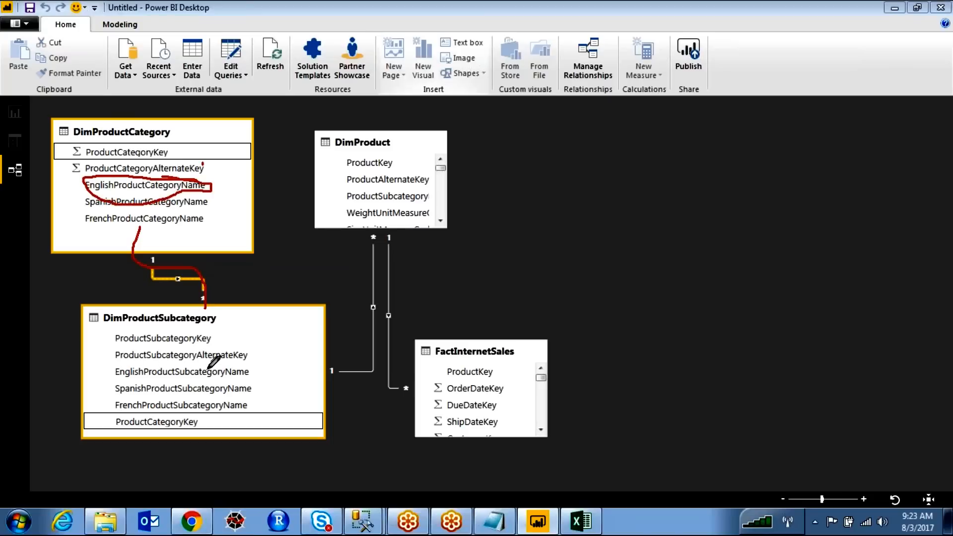
{"action": "left_click_drag", "start_coordinate": [137, 222], "coordinate": [194, 304]}
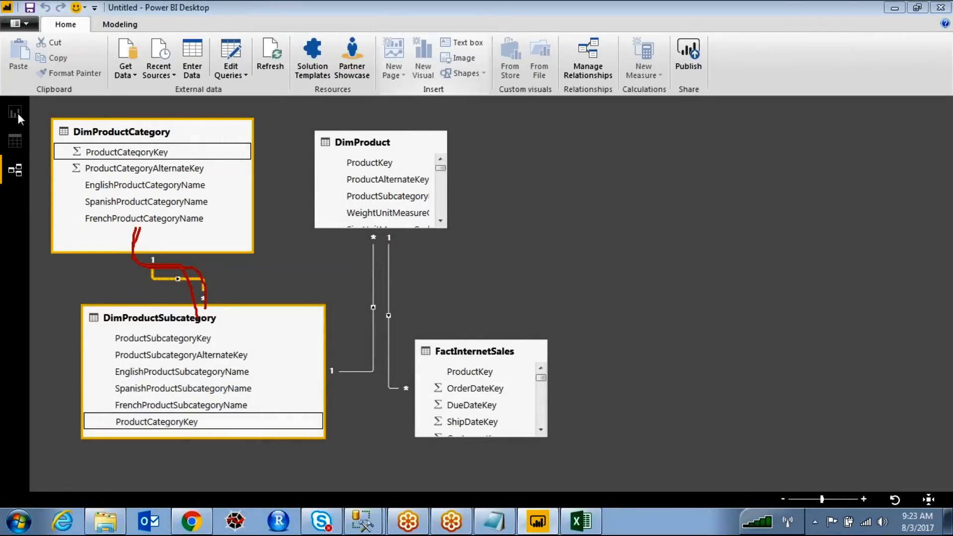
Step: Add a slicer on DimProductCategory's EnglishProductCategoryName to the My Second Report page, place it in the page's upper right and widen it
{"action": "left_click", "coordinate": [16, 112]}
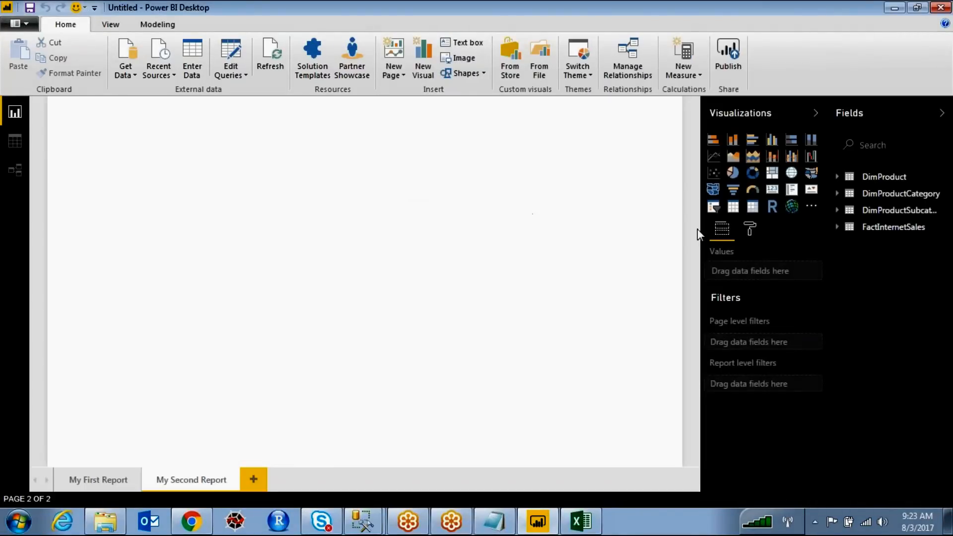
{"action": "left_click", "coordinate": [714, 211]}
{"action": "left_click_drag", "start_coordinate": [149, 127], "coordinate": [505, 139]}
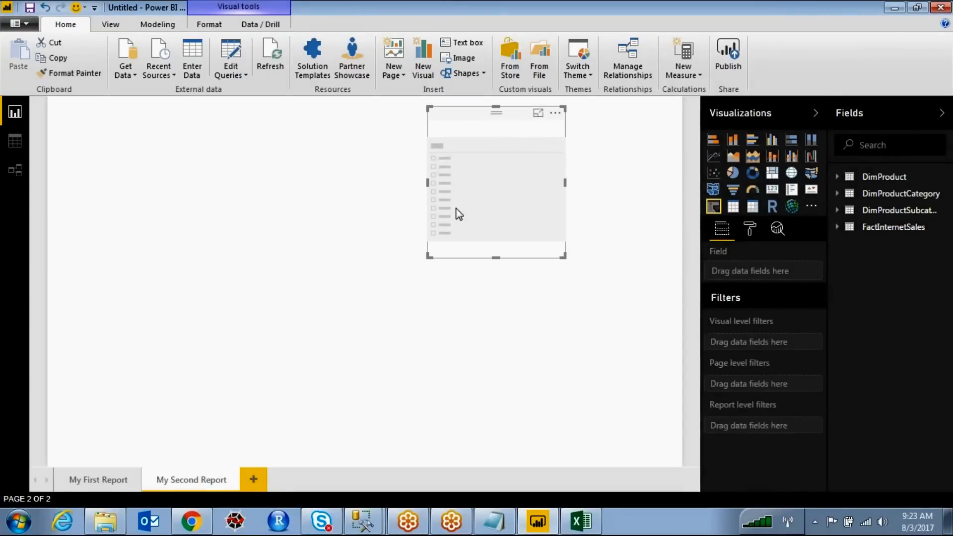
{"action": "left_click", "coordinate": [837, 194]}
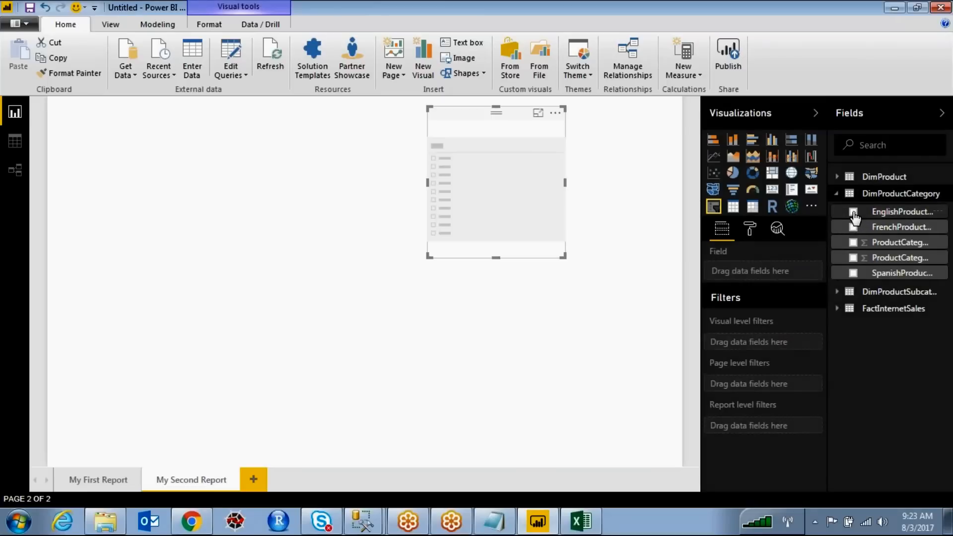
{"action": "left_click", "coordinate": [853, 213]}
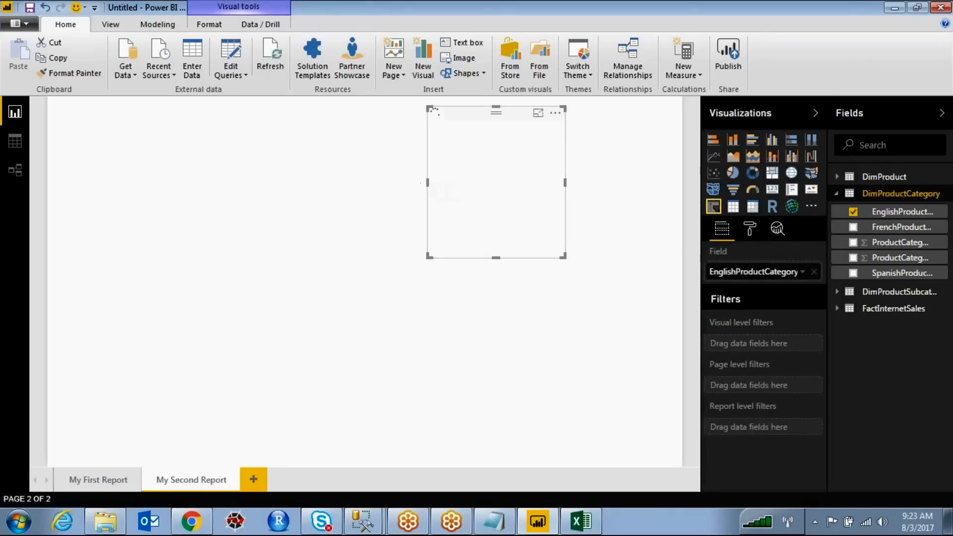
{"action": "left_click_drag", "start_coordinate": [426, 181], "coordinate": [388, 182]}
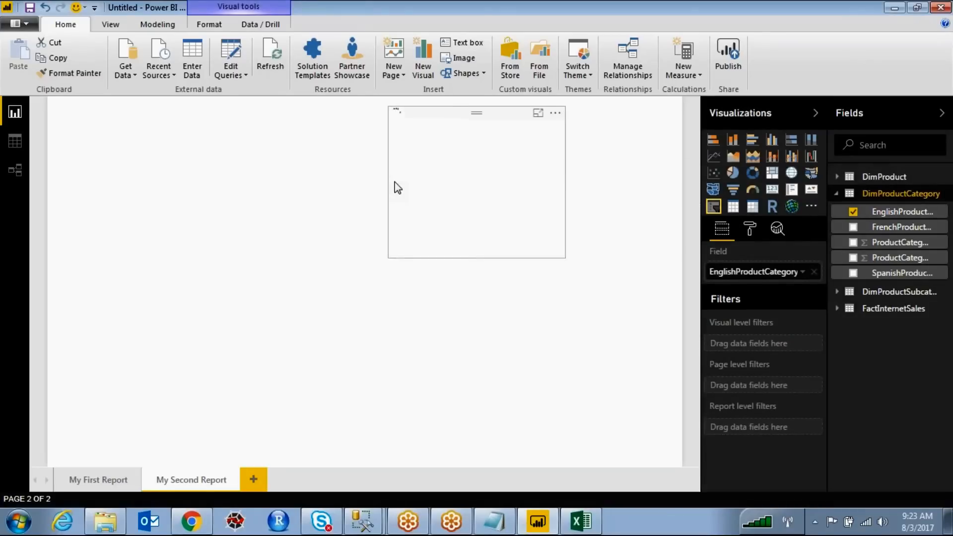
{"action": "key", "text": "Delete"}
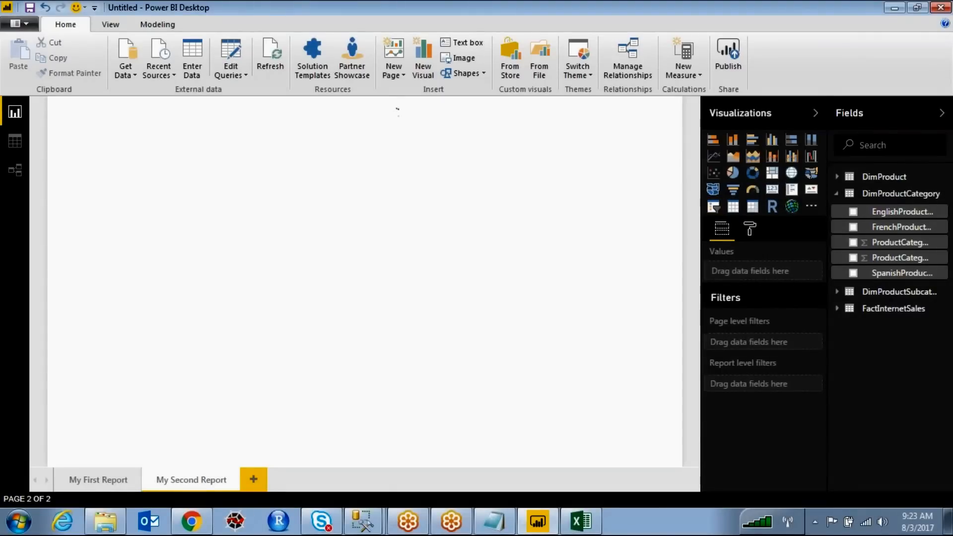
Step: Add a table of DimProductSubcategory's EnglishProductSubcategoryName and place it to the left of the category slicer
{"action": "left_click", "coordinate": [734, 211]}
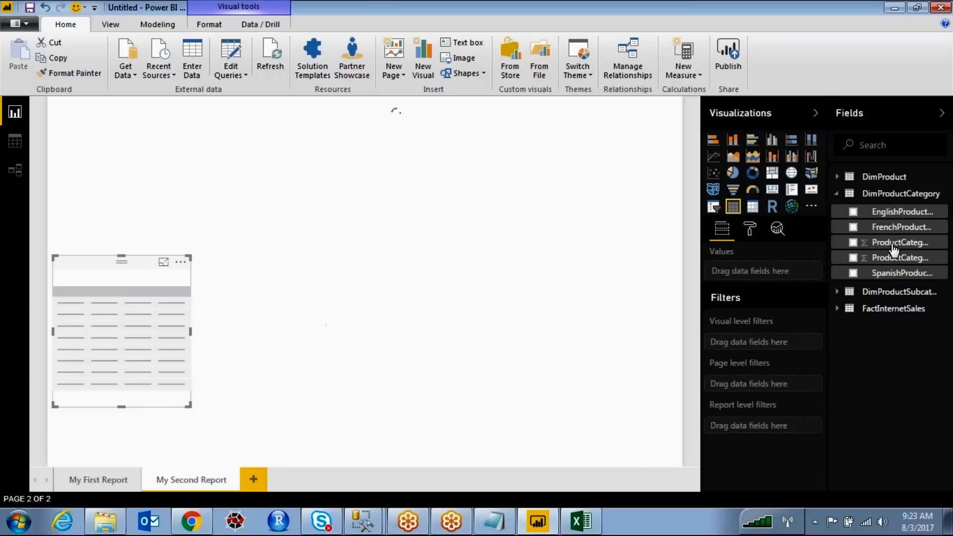
{"action": "left_click", "coordinate": [846, 196]}
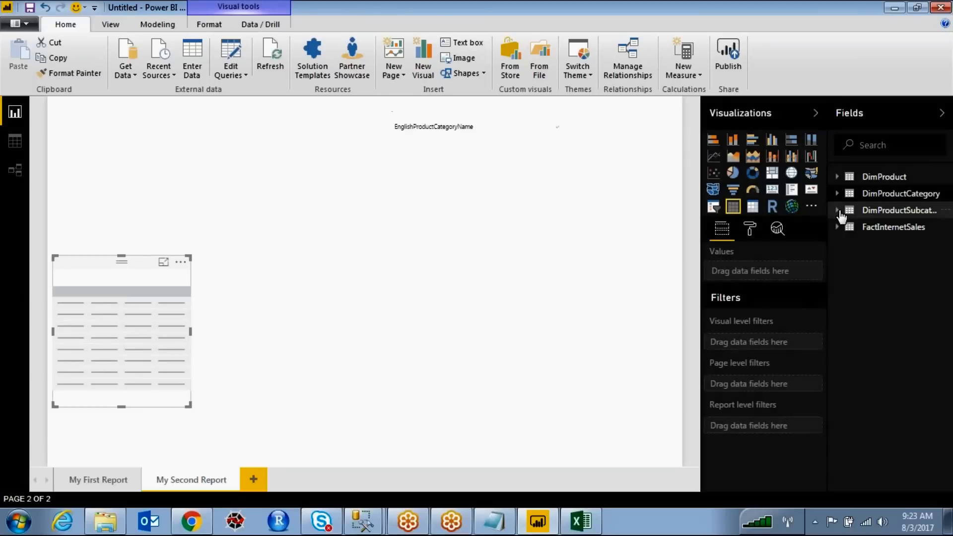
{"action": "left_click", "coordinate": [839, 211]}
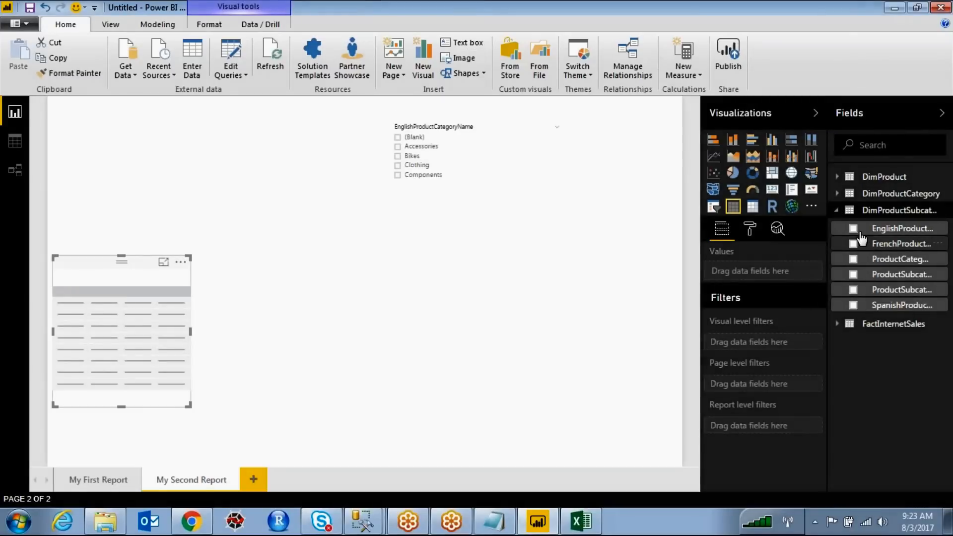
{"action": "left_click", "coordinate": [853, 228]}
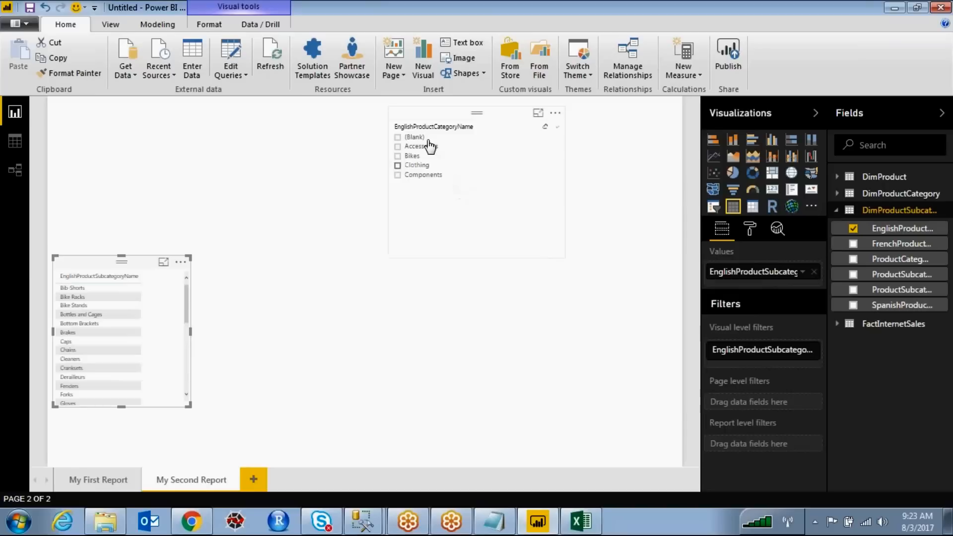
{"action": "left_click_drag", "start_coordinate": [127, 268], "coordinate": [205, 132]}
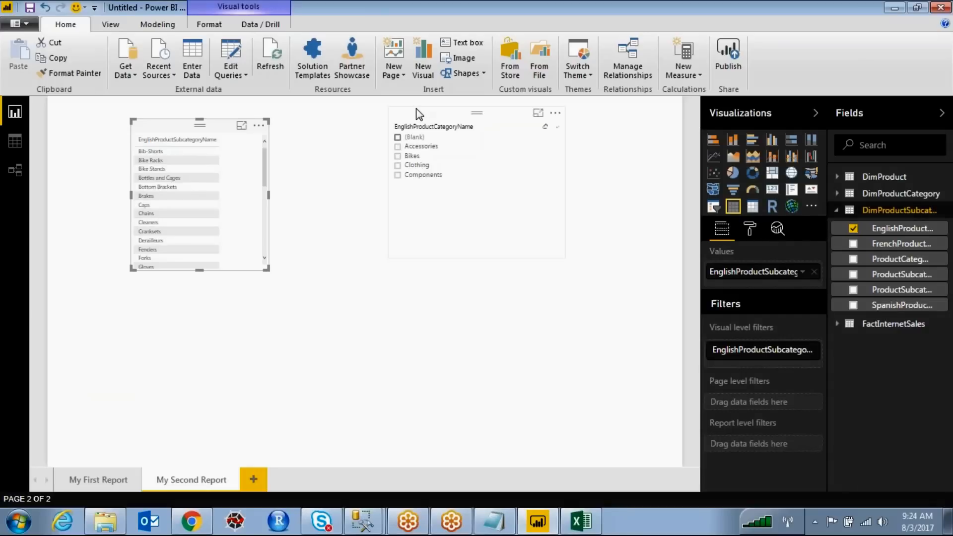
Step: Look through the subcategory table's formatting options, including the column formatting, matrix style and grid settings
{"action": "left_click", "coordinate": [469, 56]}
{"action": "mouse_move", "coordinate": [800, 226]}
{"action": "left_mouse_down"}
{"action": "mouse_move", "coordinate": [709, 221]}
{"action": "mouse_move", "coordinate": [730, 240]}
{"action": "mouse_move", "coordinate": [812, 233]}
{"action": "left_mouse_up"}
{"action": "left_click", "coordinate": [433, 50]}
{"action": "left_click", "coordinate": [750, 231]}
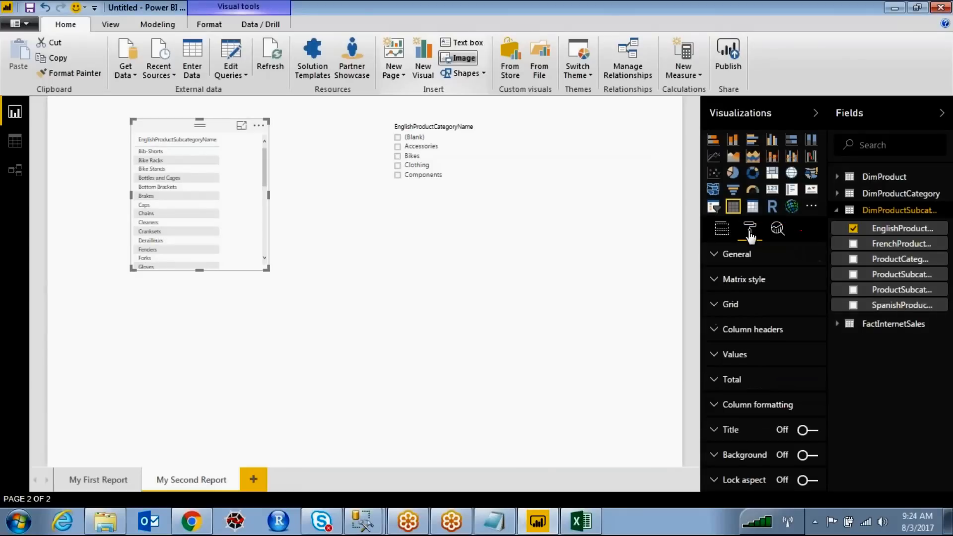
{"action": "scroll", "coordinate": [778, 417], "scroll_direction": "down", "scroll_amount": 1}
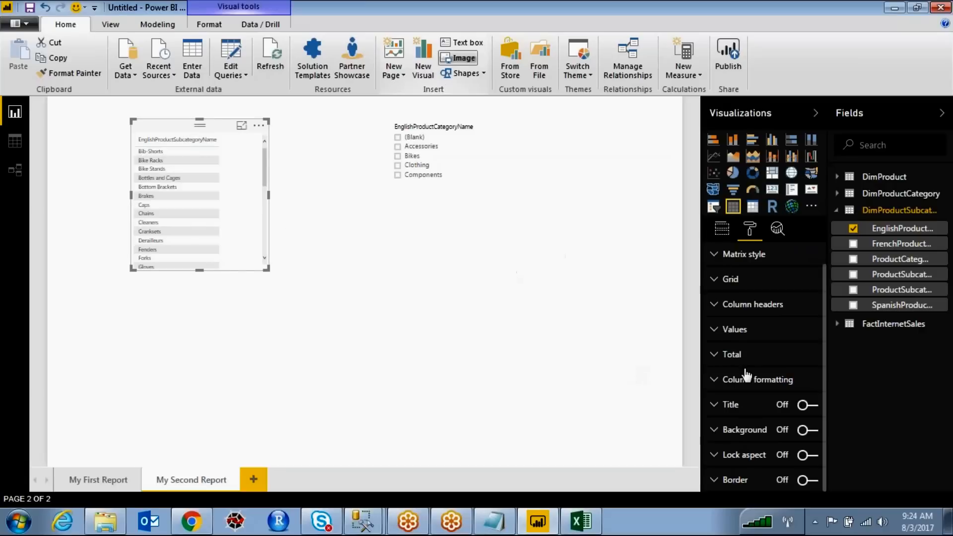
{"action": "left_click", "coordinate": [715, 381]}
{"action": "scroll", "coordinate": [717, 385], "scroll_direction": "down", "scroll_amount": 3}
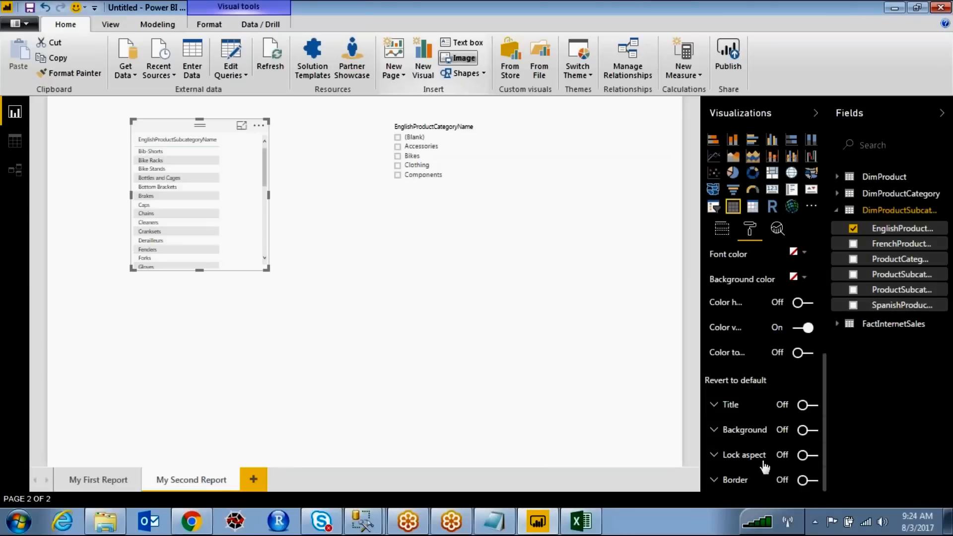
{"action": "scroll", "coordinate": [762, 395], "scroll_direction": "up", "scroll_amount": 4}
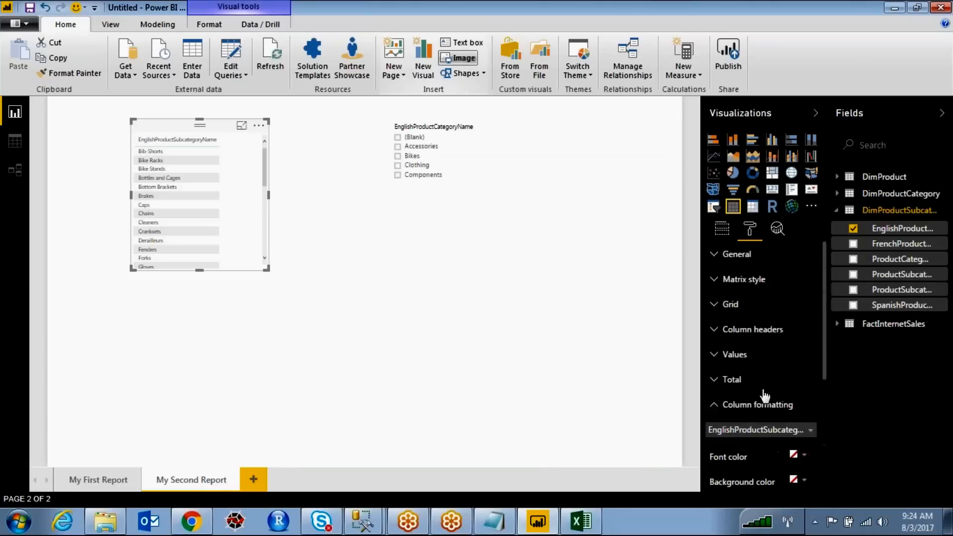
{"action": "left_click", "coordinate": [718, 408]}
{"action": "scroll", "coordinate": [719, 422], "scroll_direction": "down", "scroll_amount": 1}
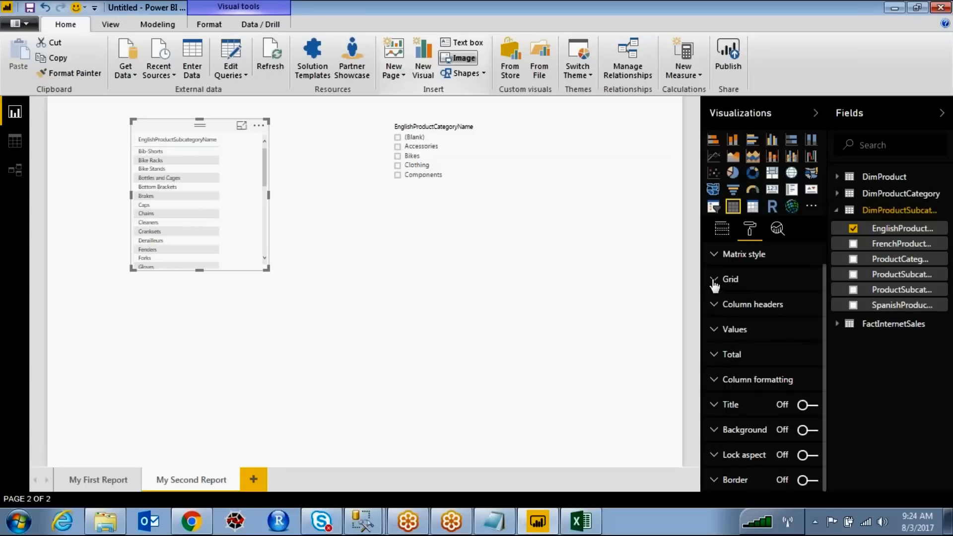
{"action": "left_click", "coordinate": [715, 254]}
{"action": "left_click", "coordinate": [715, 254]}
{"action": "left_click", "coordinate": [718, 283]}
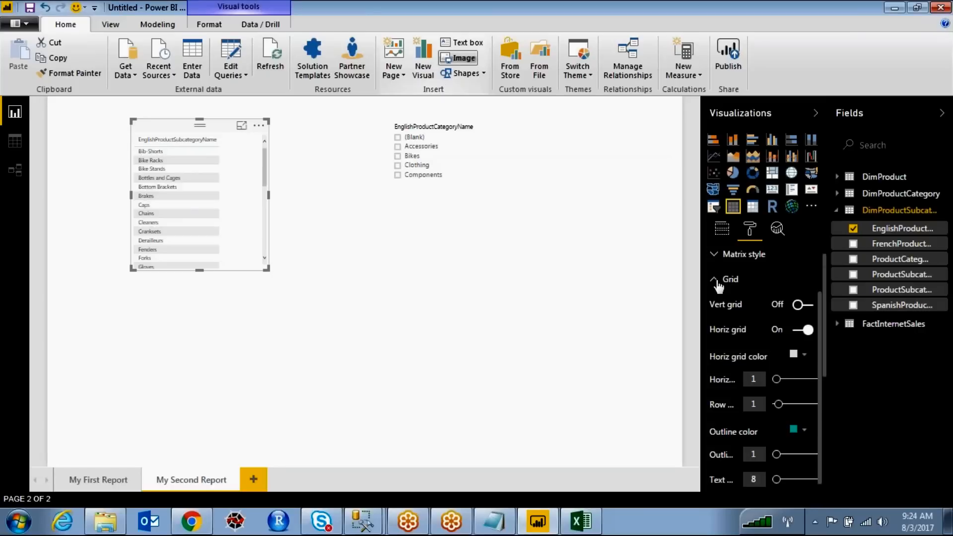
{"action": "left_click", "coordinate": [718, 283]}
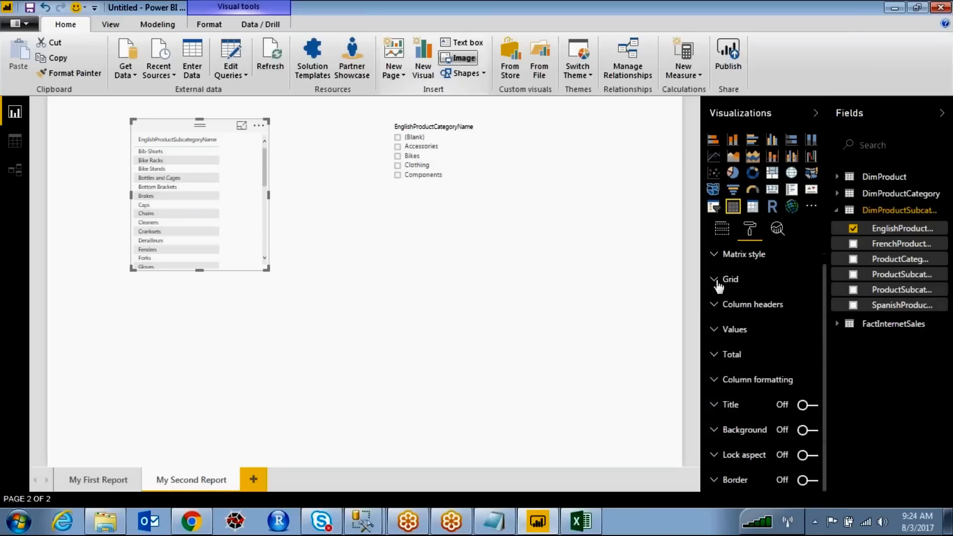
Step: Set the text size of the subcategory table's values to 24 and extend the table down to near the page's lower edge
{"action": "left_click", "coordinate": [715, 333]}
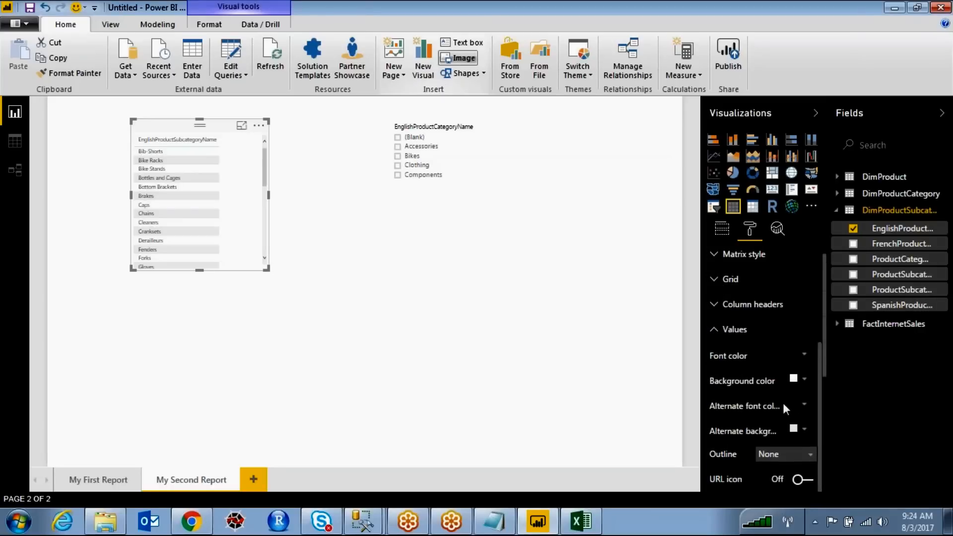
{"action": "scroll", "coordinate": [783, 403], "scroll_direction": "down", "scroll_amount": 4}
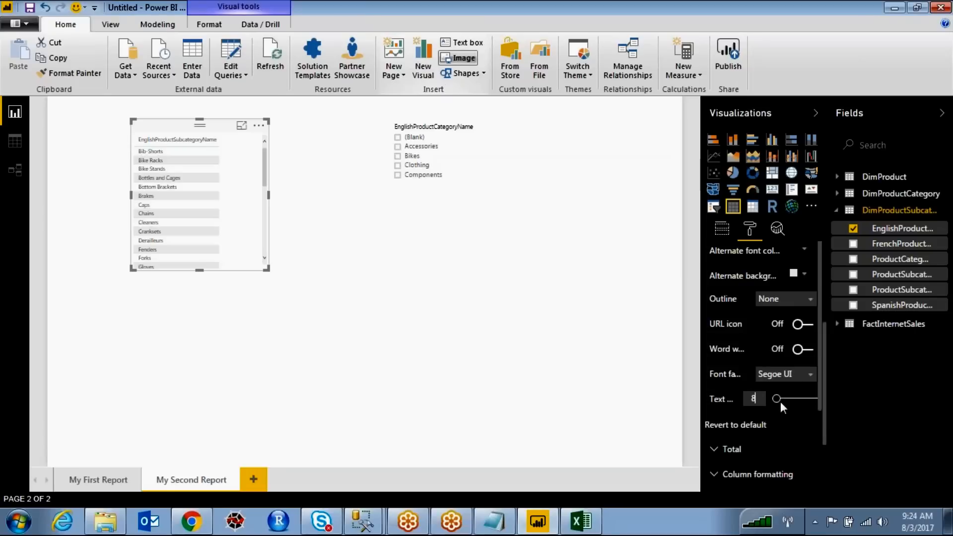
{"action": "mouse_move", "coordinate": [778, 401]}
{"action": "left_mouse_down"}
{"action": "mouse_move", "coordinate": [806, 400]}
{"action": "mouse_move", "coordinate": [796, 401]}
{"action": "left_mouse_up"}
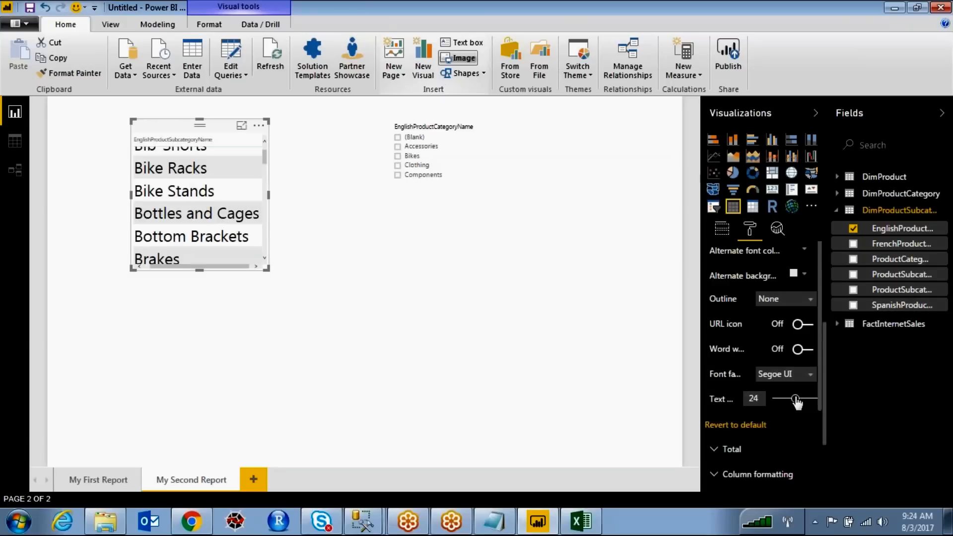
{"action": "left_click_drag", "start_coordinate": [200, 269], "coordinate": [199, 438]}
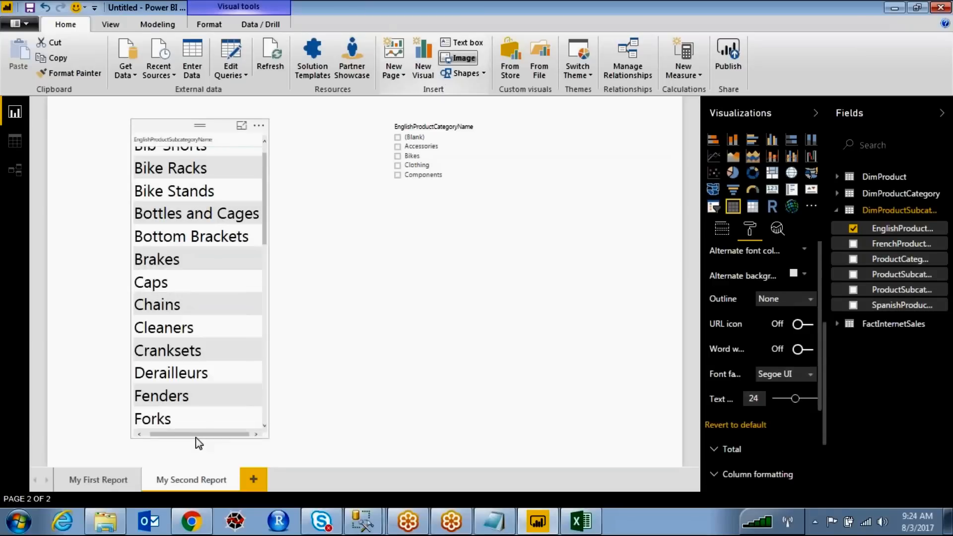
Step: Select Accessories in the category slicer and look through the slicer's general, selection control and title formatting options
{"action": "left_click", "coordinate": [477, 150]}
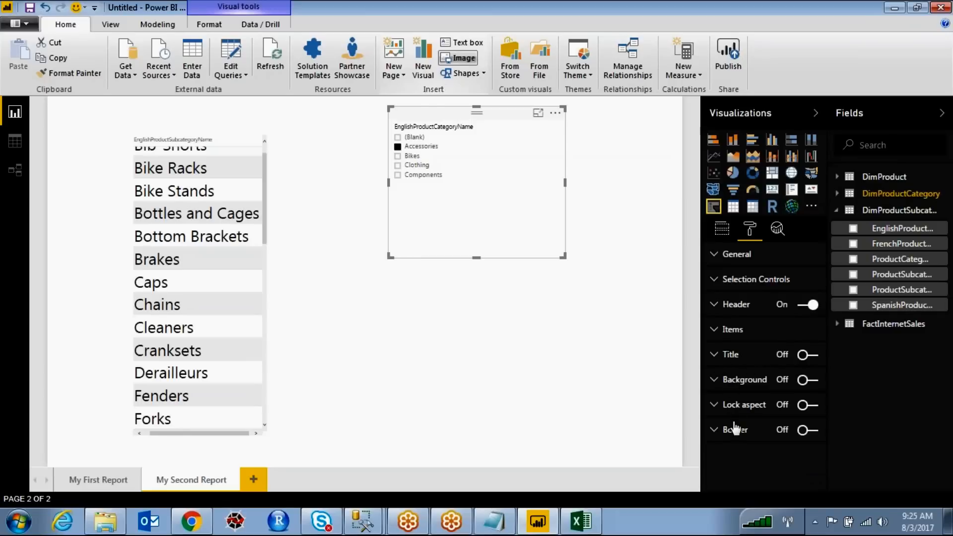
{"action": "left_click", "coordinate": [725, 256]}
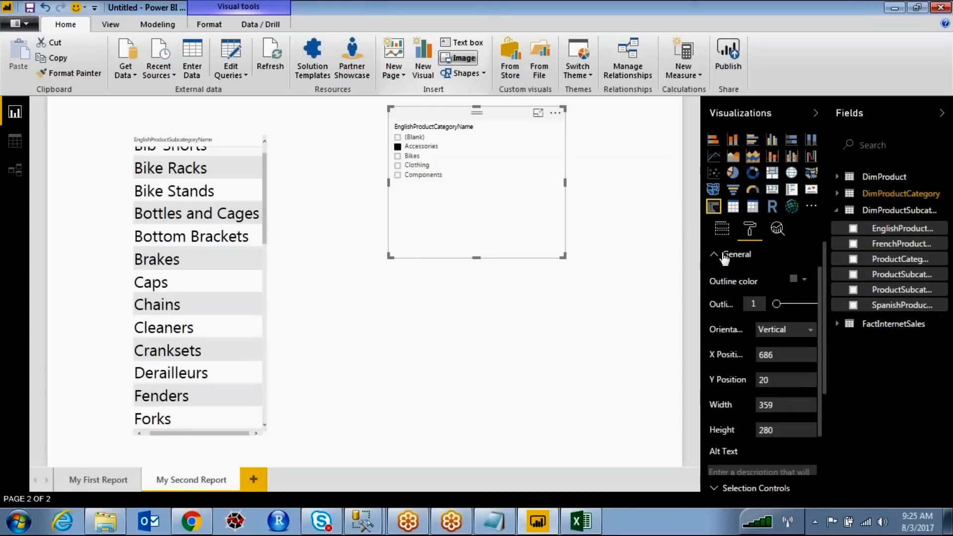
{"action": "scroll", "coordinate": [789, 412], "scroll_direction": "down", "scroll_amount": 1}
{"action": "scroll", "coordinate": [790, 397], "scroll_direction": "up", "scroll_amount": 1}
{"action": "left_click", "coordinate": [730, 254]}
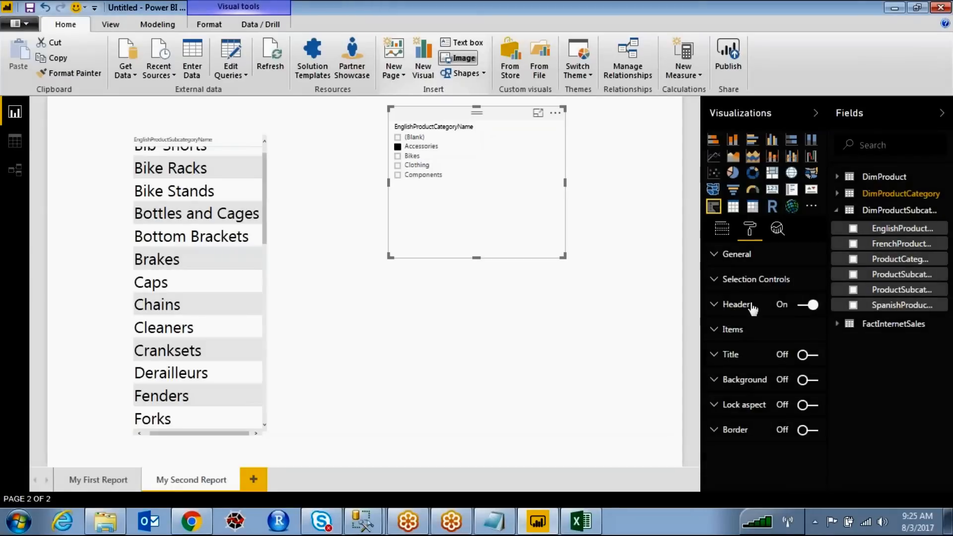
{"action": "left_click", "coordinate": [719, 282]}
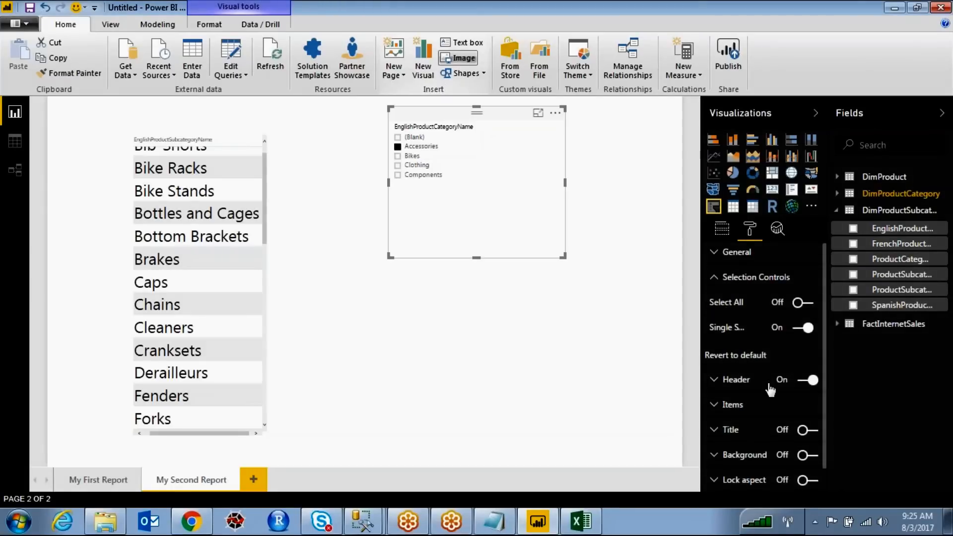
{"action": "scroll", "coordinate": [775, 392], "scroll_direction": "down", "scroll_amount": 1}
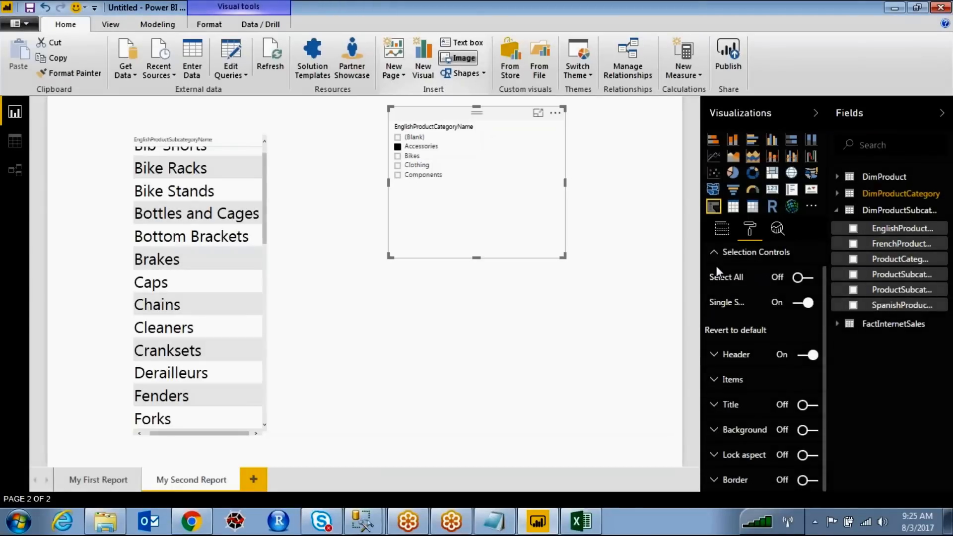
{"action": "left_click", "coordinate": [717, 252]}
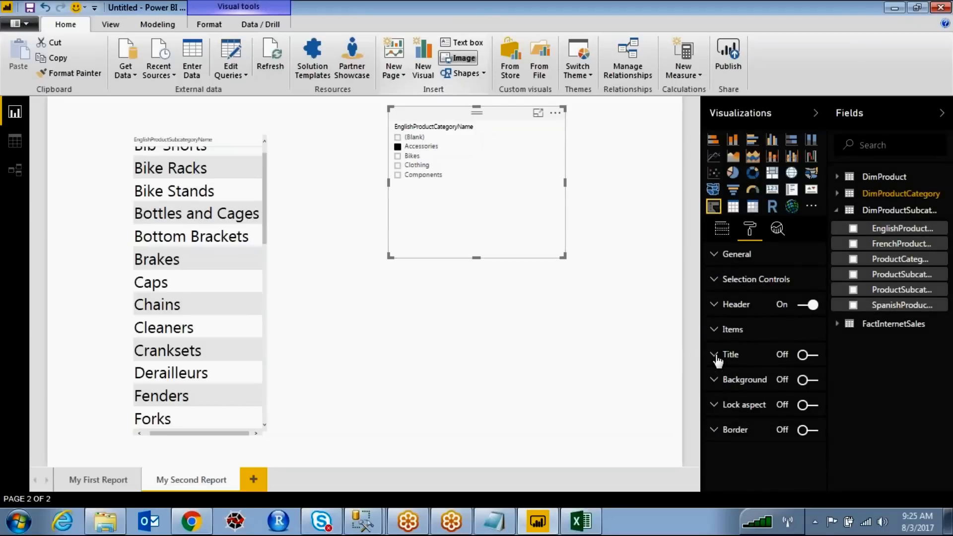
{"action": "left_click", "coordinate": [715, 356]}
{"action": "left_click", "coordinate": [716, 356]}
Step: Set the text size of the category slicer's items to 27 and extend the slicer downward
{"action": "left_click", "coordinate": [725, 331]}
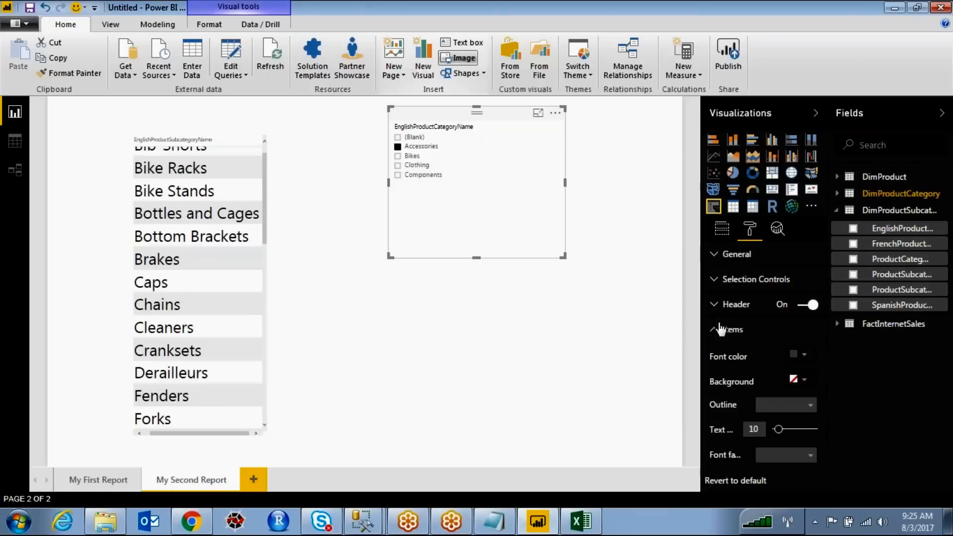
{"action": "scroll", "coordinate": [782, 405], "scroll_direction": "down", "scroll_amount": 3}
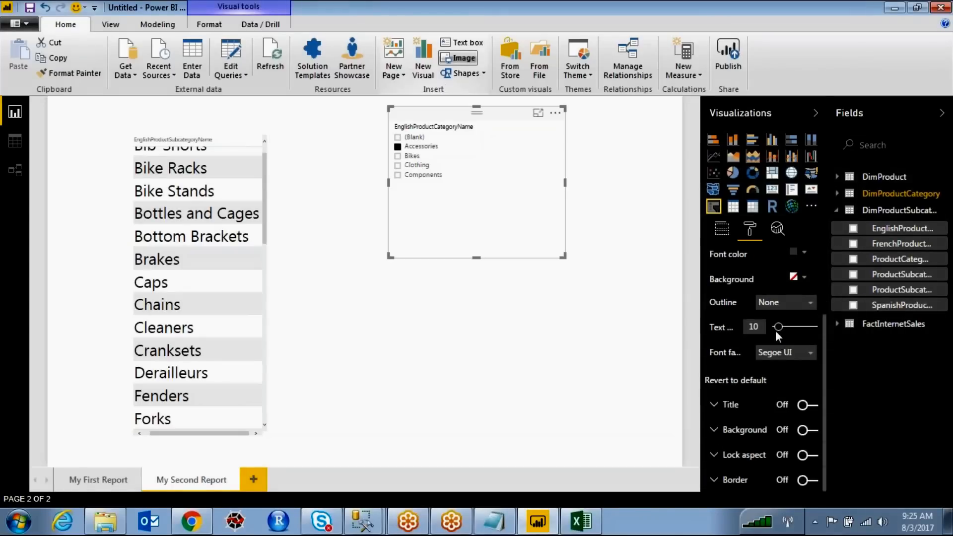
{"action": "left_click_drag", "start_coordinate": [779, 334], "coordinate": [798, 336]}
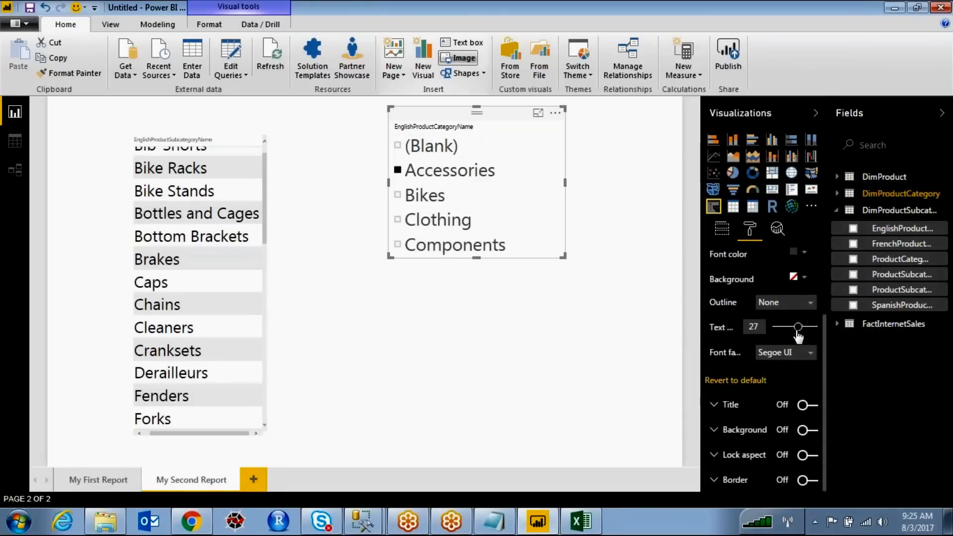
{"action": "left_click_drag", "start_coordinate": [477, 257], "coordinate": [481, 324]}
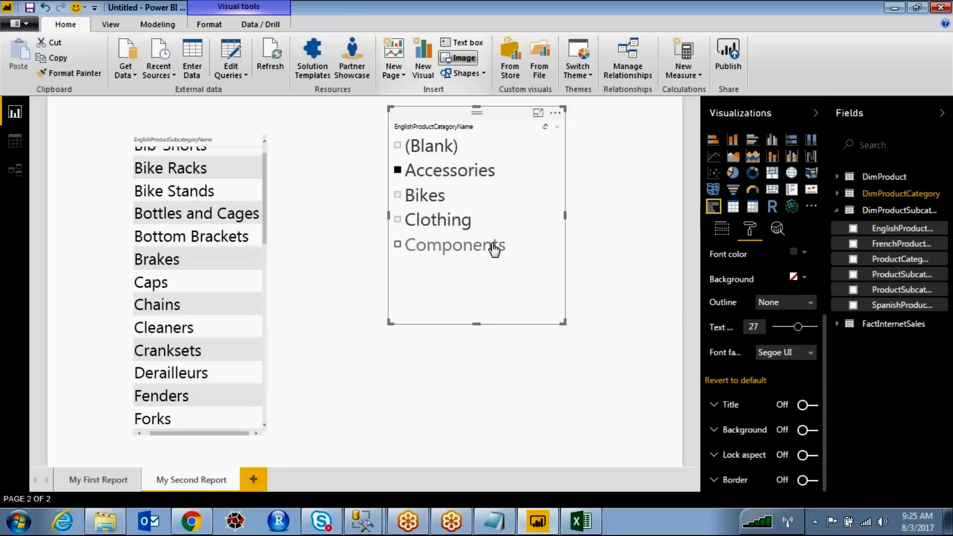
Step: Test whether the category slicer filters the subcategory table by selecting Bikes, Clothing and Accessories in turn, ending on Clothing
{"action": "left_click_drag", "start_coordinate": [265, 194], "coordinate": [268, 160]}
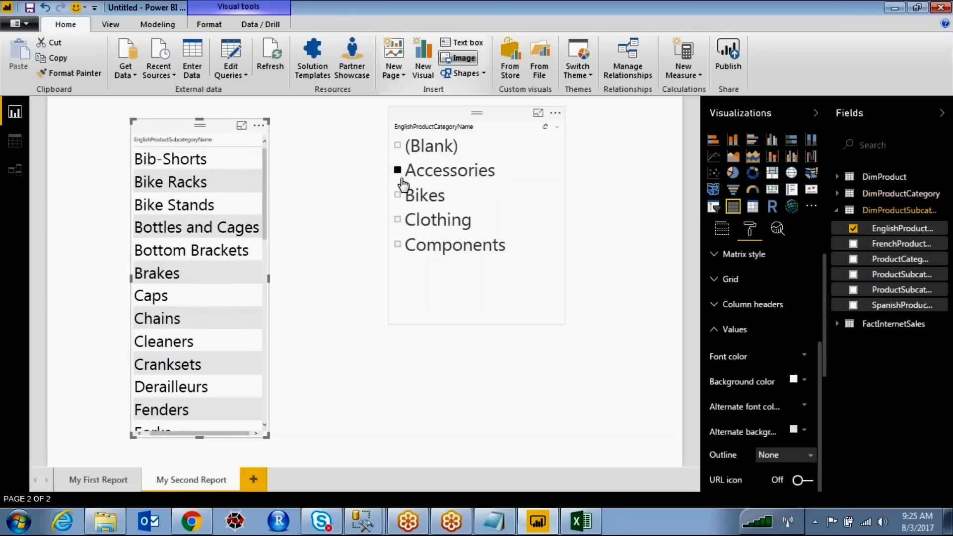
{"action": "left_click", "coordinate": [398, 199]}
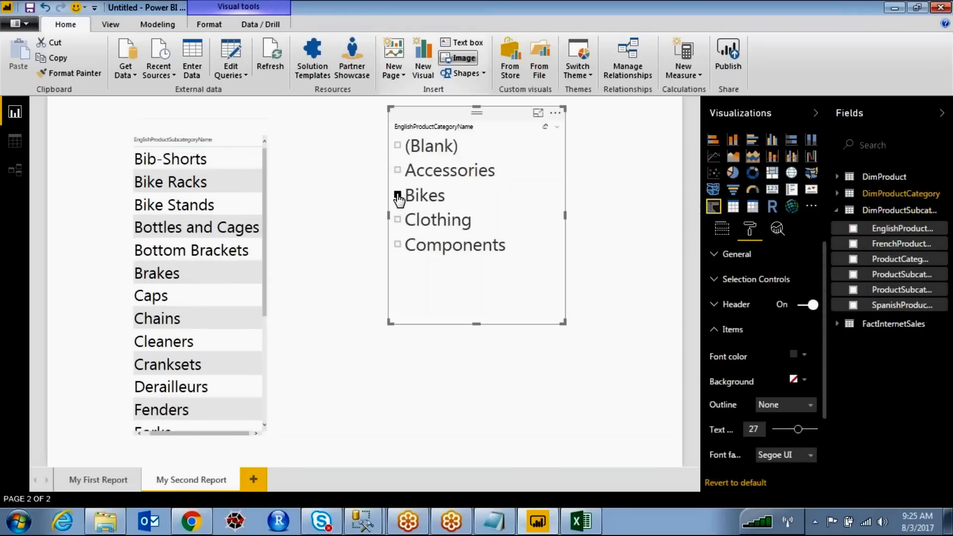
{"action": "scroll", "coordinate": [267, 179], "scroll_direction": "down", "scroll_amount": 1}
{"action": "mouse_move", "coordinate": [267, 176]}
{"action": "left_mouse_down"}
{"action": "mouse_move", "coordinate": [255, 271]}
{"action": "mouse_move", "coordinate": [267, 393]}
{"action": "mouse_move", "coordinate": [273, 164]}
{"action": "left_mouse_up"}
{"action": "left_click", "coordinate": [395, 219]}
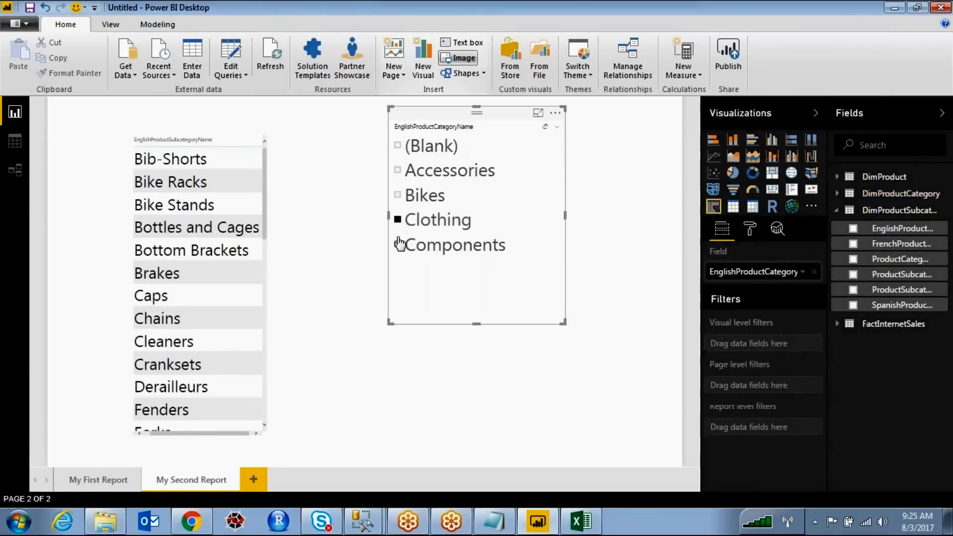
{"action": "left_click", "coordinate": [398, 171]}
{"action": "left_click", "coordinate": [395, 219]}
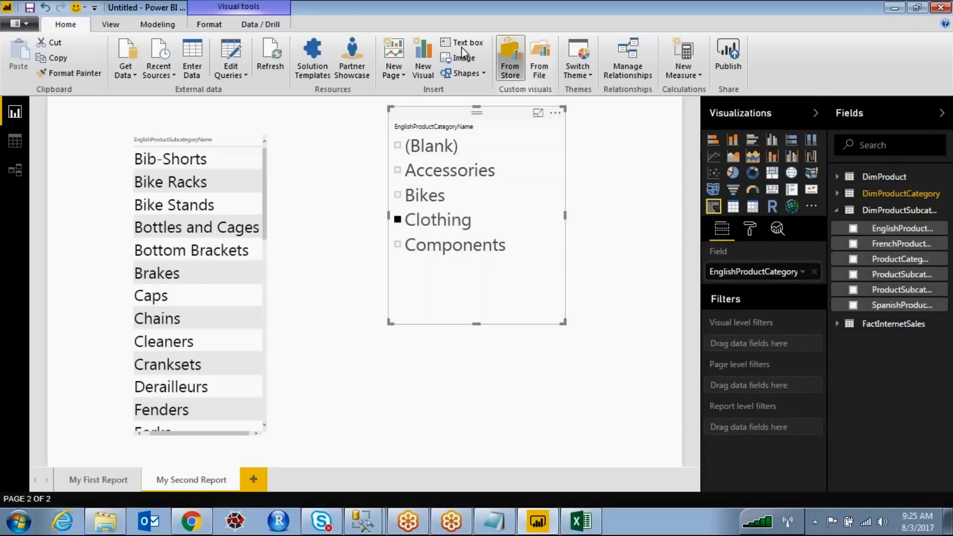
Step: Annotate the missing link between the subcategory table and the category slicer with freehand pen marks, and clear the annotations
{"action": "mouse_move", "coordinate": [237, 213]}
{"action": "left_mouse_down"}
{"action": "mouse_move", "coordinate": [415, 170]}
{"action": "mouse_move", "coordinate": [428, 176]}
{"action": "left_mouse_up"}
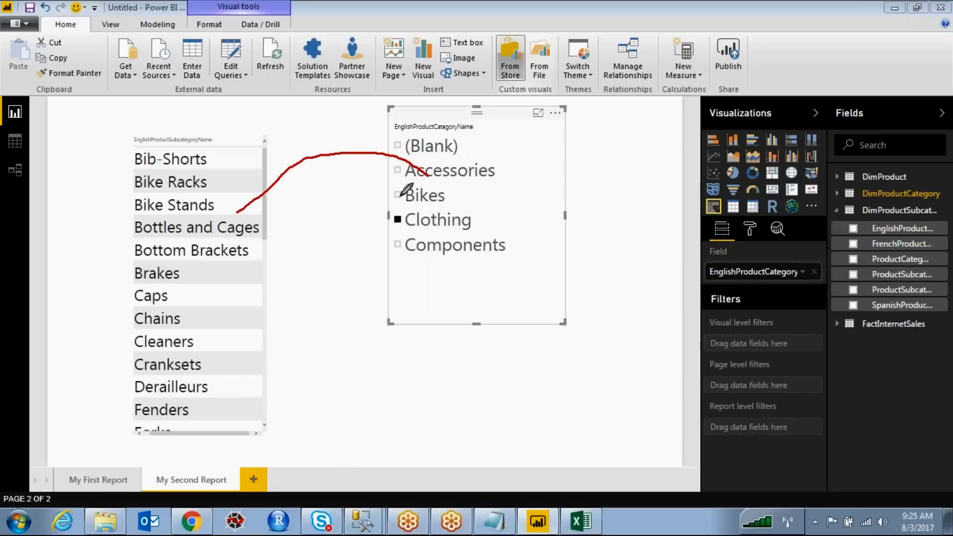
{"action": "left_click_drag", "start_coordinate": [334, 163], "coordinate": [319, 189]}
{"action": "left_click_drag", "start_coordinate": [345, 154], "coordinate": [347, 181]}
{"action": "mouse_move", "coordinate": [319, 189]}
{"action": "left_mouse_down"}
{"action": "mouse_move", "coordinate": [369, 142]}
{"action": "mouse_move", "coordinate": [368, 164]}
{"action": "left_mouse_up"}
{"action": "mouse_move", "coordinate": [477, 119]}
{"action": "left_mouse_down"}
{"action": "mouse_move", "coordinate": [476, 135]}
{"action": "mouse_move", "coordinate": [499, 133]}
{"action": "left_mouse_up"}
{"action": "left_click_drag", "start_coordinate": [493, 110], "coordinate": [492, 142]}
{"action": "mouse_move", "coordinate": [138, 167]}
{"action": "left_mouse_down"}
{"action": "mouse_move", "coordinate": [125, 184]}
{"action": "mouse_move", "coordinate": [217, 181]}
{"action": "left_mouse_up"}
{"action": "left_click_drag", "start_coordinate": [287, 193], "coordinate": [311, 191]}
{"action": "left_click_drag", "start_coordinate": [317, 177], "coordinate": [302, 216]}
{"action": "left_click_drag", "start_coordinate": [349, 192], "coordinate": [317, 220]}
{"action": "left_click_drag", "start_coordinate": [315, 224], "coordinate": [292, 246]}
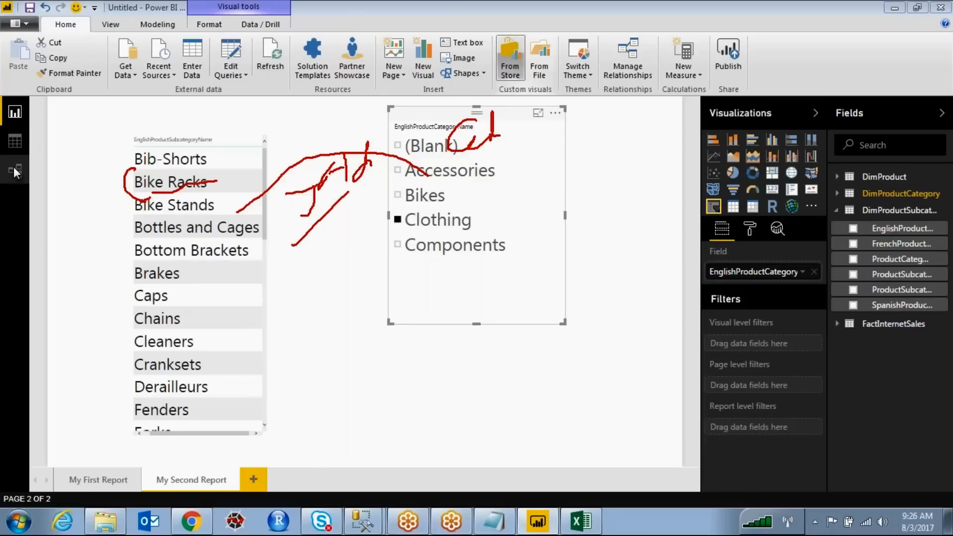
{"action": "key", "text": "Escape"}
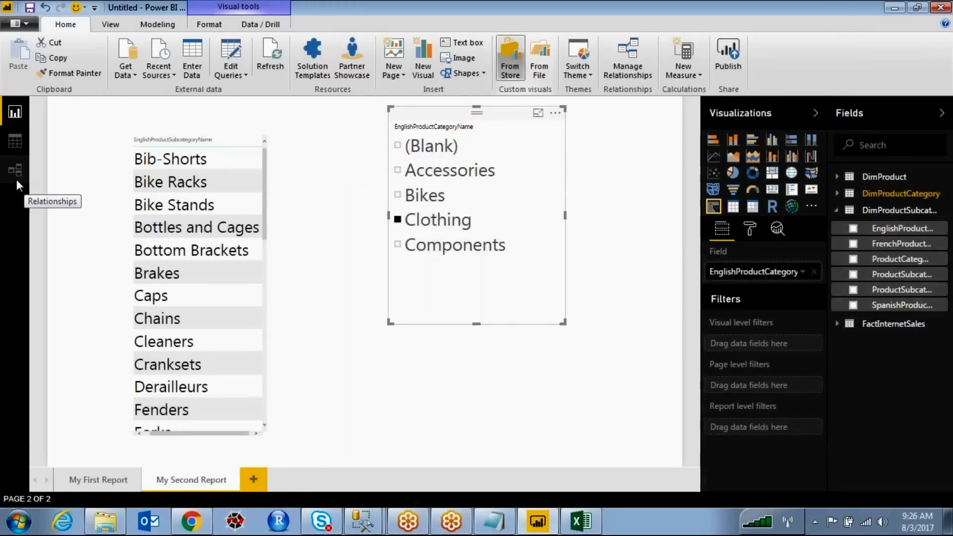
Step: Make the relationship between DimProductSubcategory and DimProductCategory active and apply the change
{"action": "left_click", "coordinate": [15, 171]}
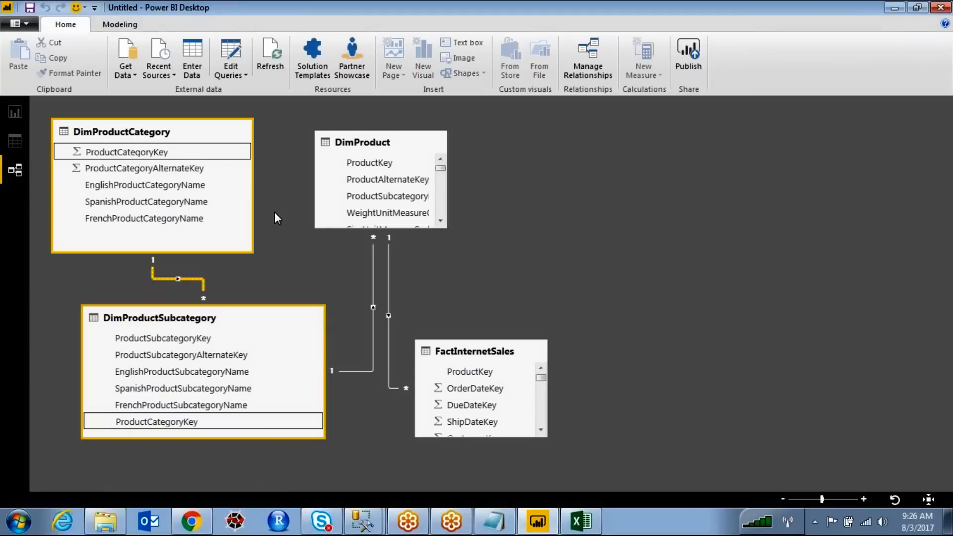
{"action": "double_click", "coordinate": [174, 279]}
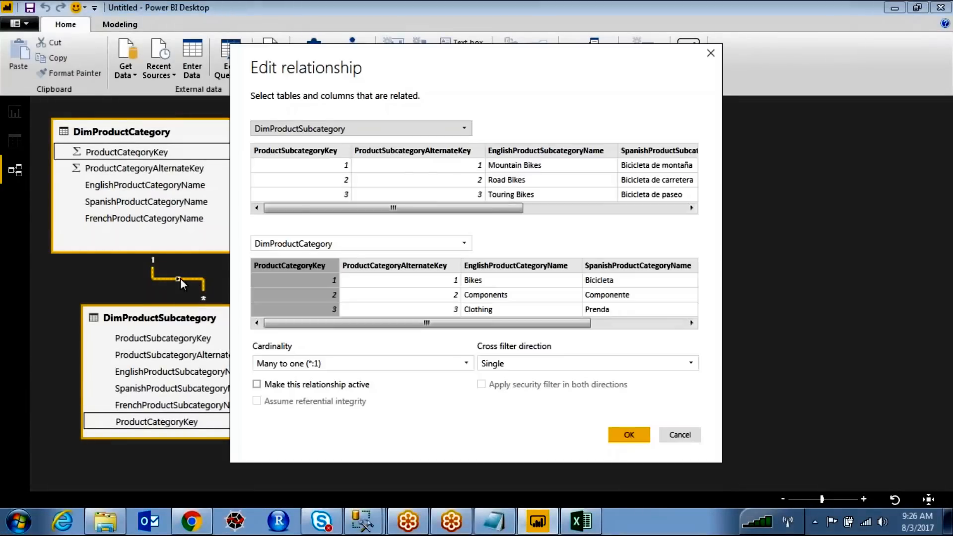
{"action": "left_click", "coordinate": [257, 384]}
{"action": "left_click", "coordinate": [626, 441]}
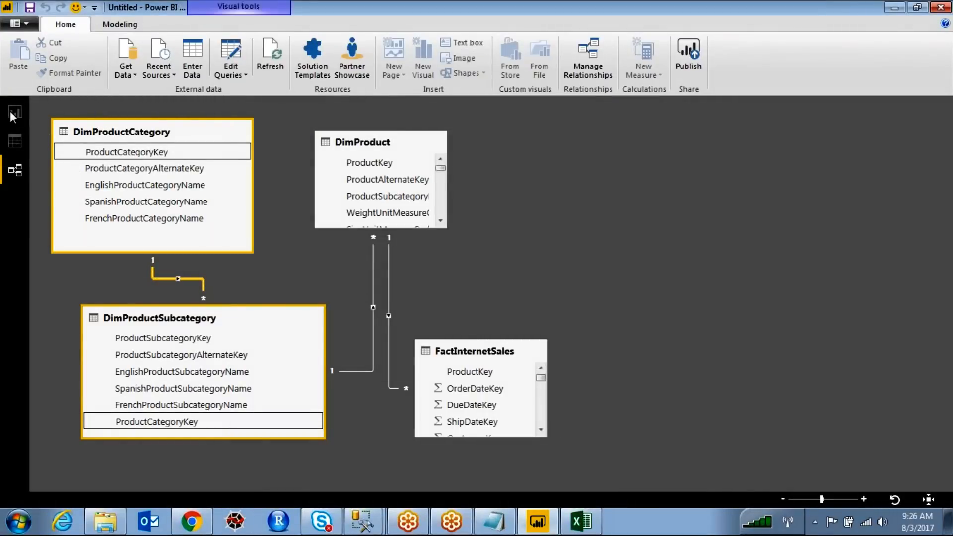
Step: Return to the My Second Report page and filter the subcategory table by Bikes, Components and Clothing in turn with the slicer
{"action": "left_click", "coordinate": [11, 113]}
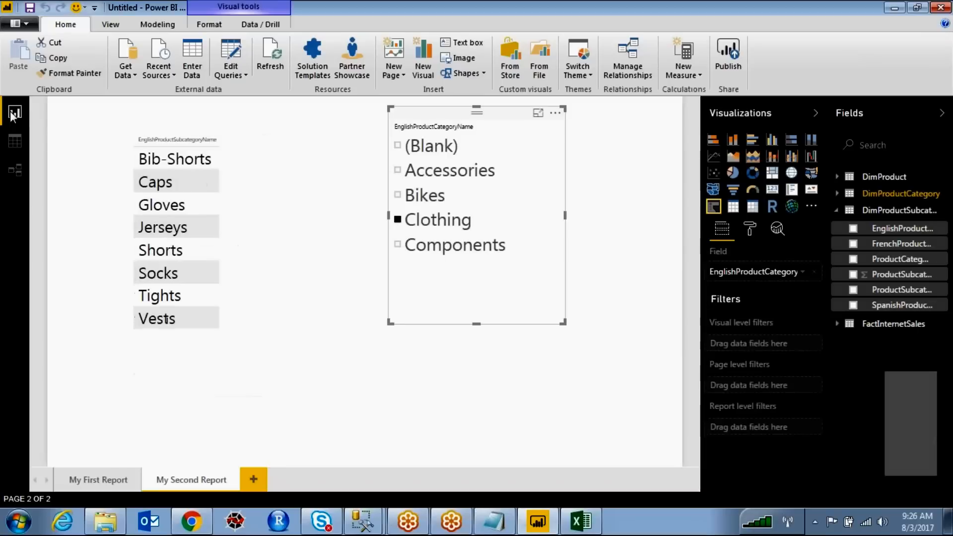
{"action": "left_click", "coordinate": [398, 195]}
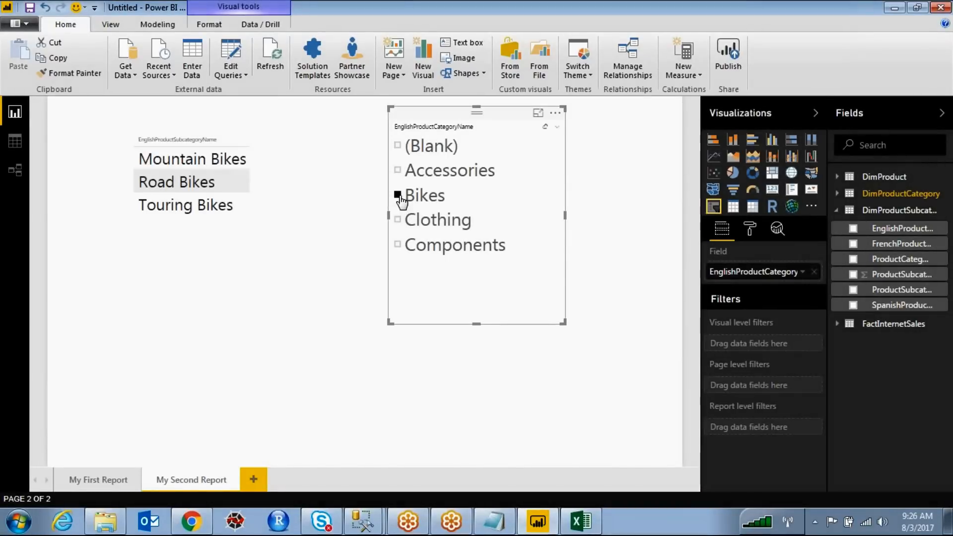
{"action": "left_click", "coordinate": [398, 245]}
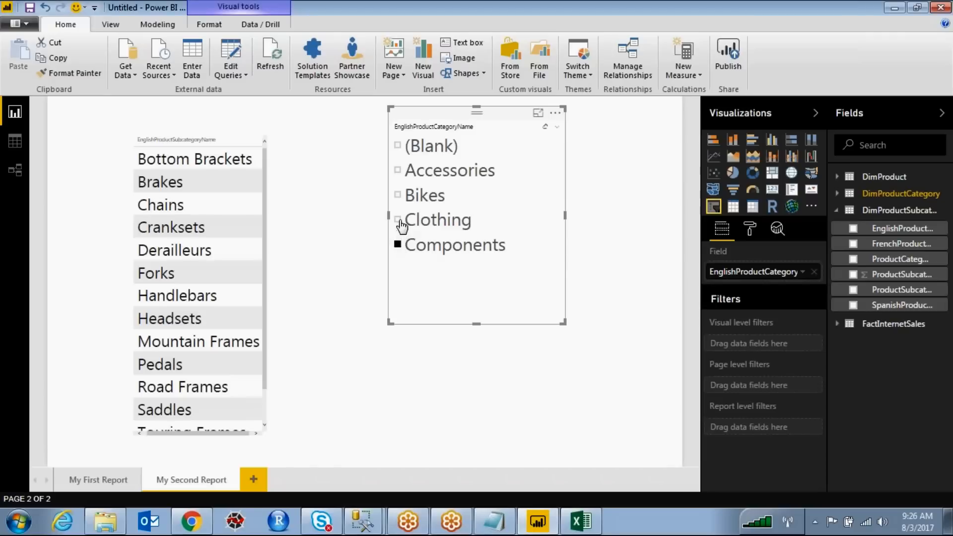
{"action": "left_click", "coordinate": [398, 220]}
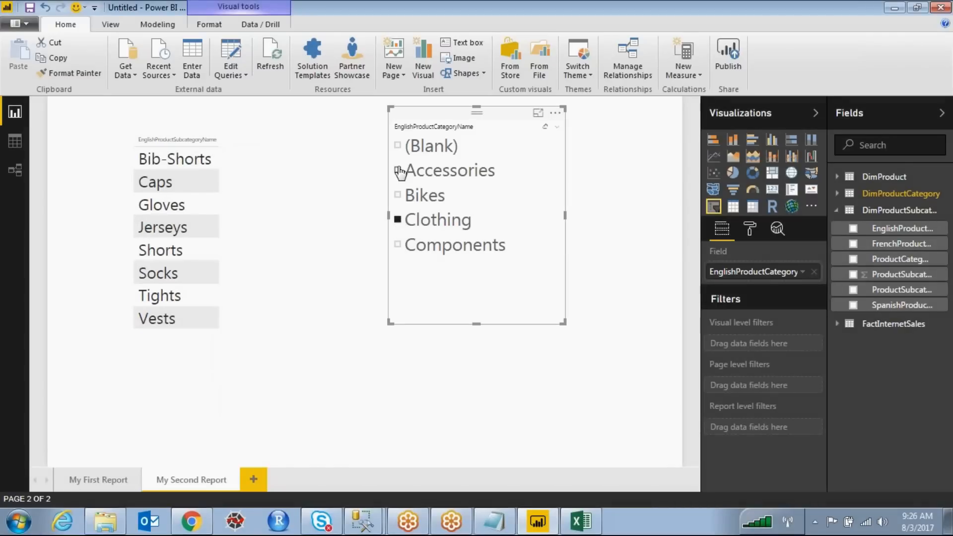
Step: Filter the subcategory table by Accessories with the category slicer
{"action": "left_click", "coordinate": [398, 170]}
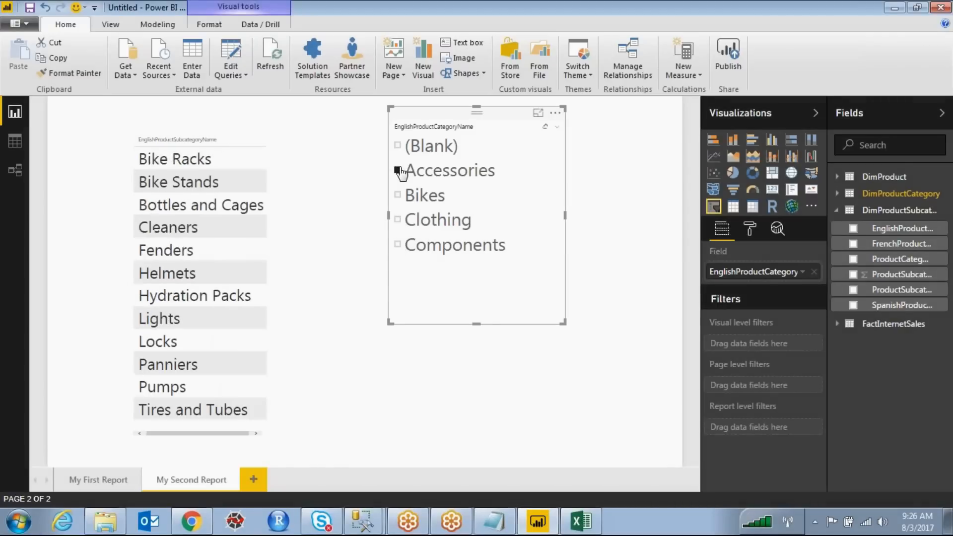
Step: Open the relationship between DimProductSubcategory and DimProductCategory and review its cardinality options
{"action": "left_click", "coordinate": [11, 173]}
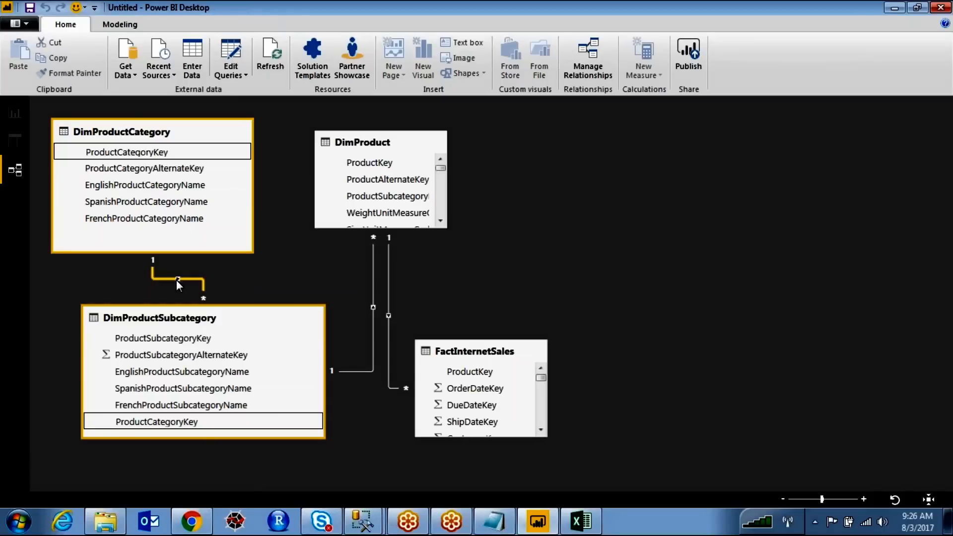
{"action": "double_click", "coordinate": [177, 280]}
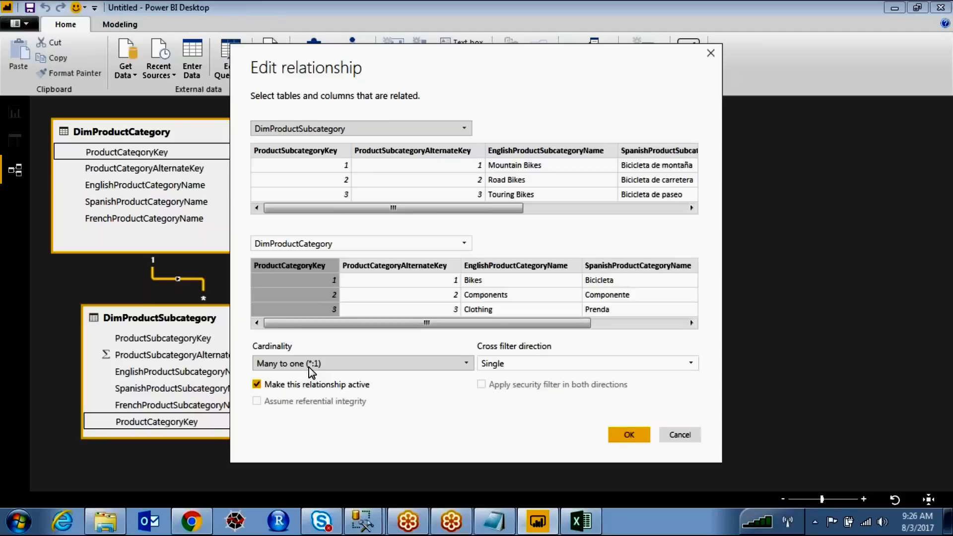
{"action": "left_click", "coordinate": [310, 370]}
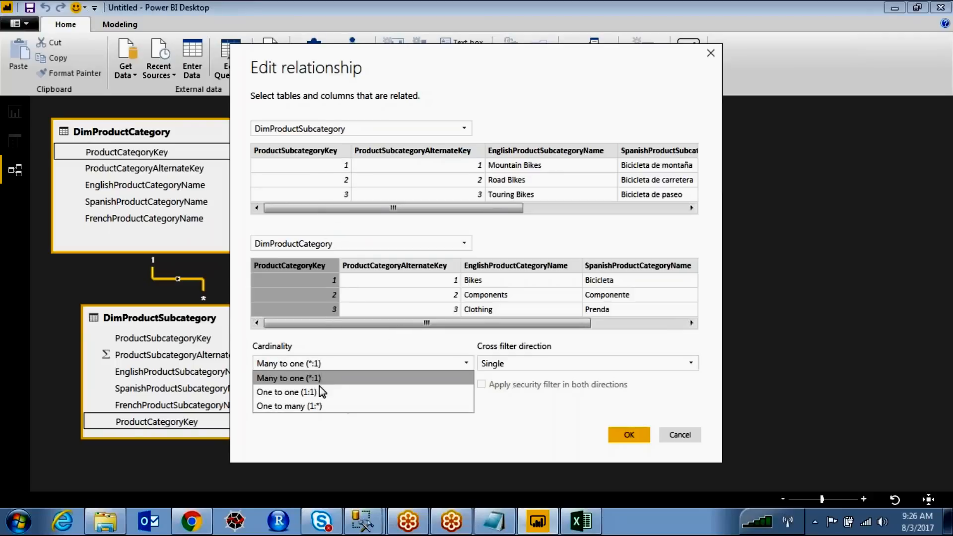
{"action": "left_click", "coordinate": [372, 346]}
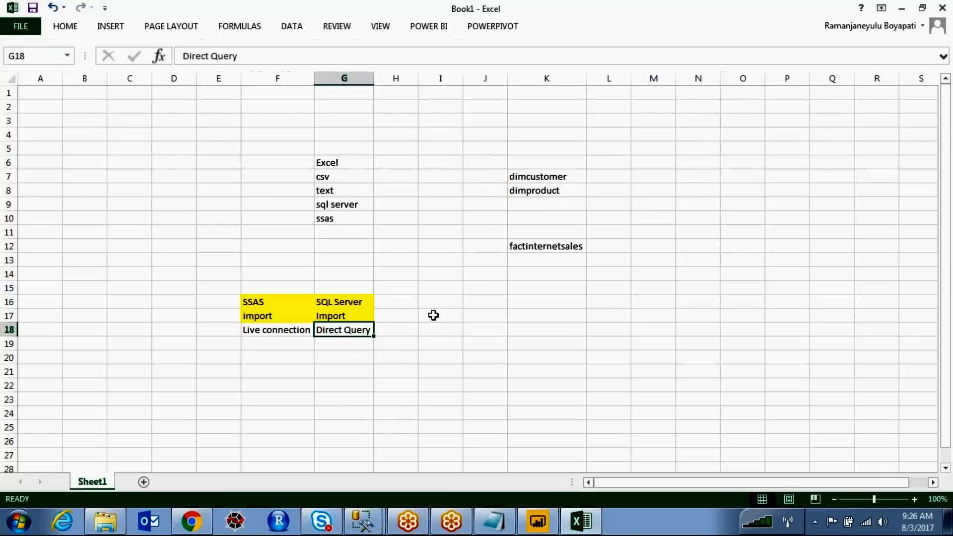
Step: Switch to the Excel workbook and enter One to one in cell G28, below the existing notes
{"action": "left_click", "coordinate": [437, 339]}
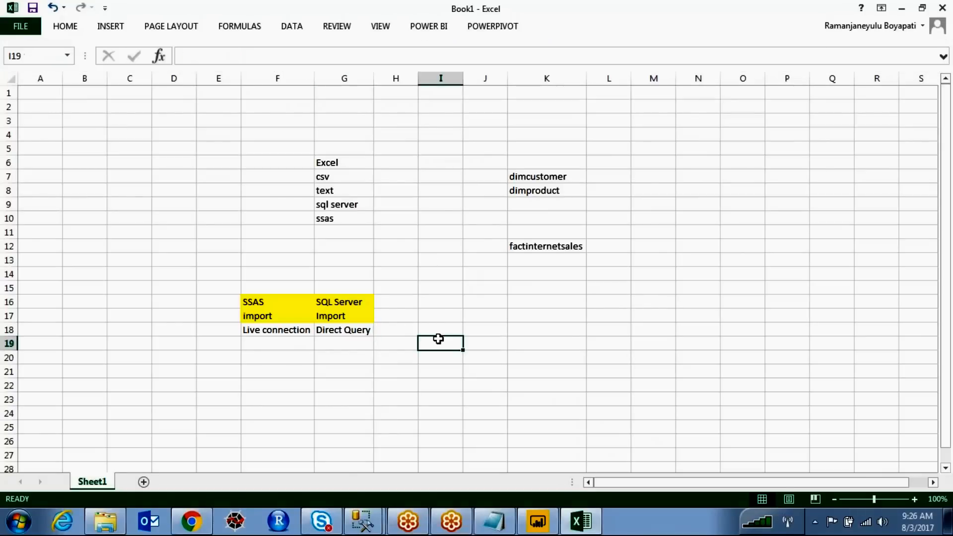
{"action": "scroll", "coordinate": [438, 339], "scroll_direction": "down", "scroll_amount": 7}
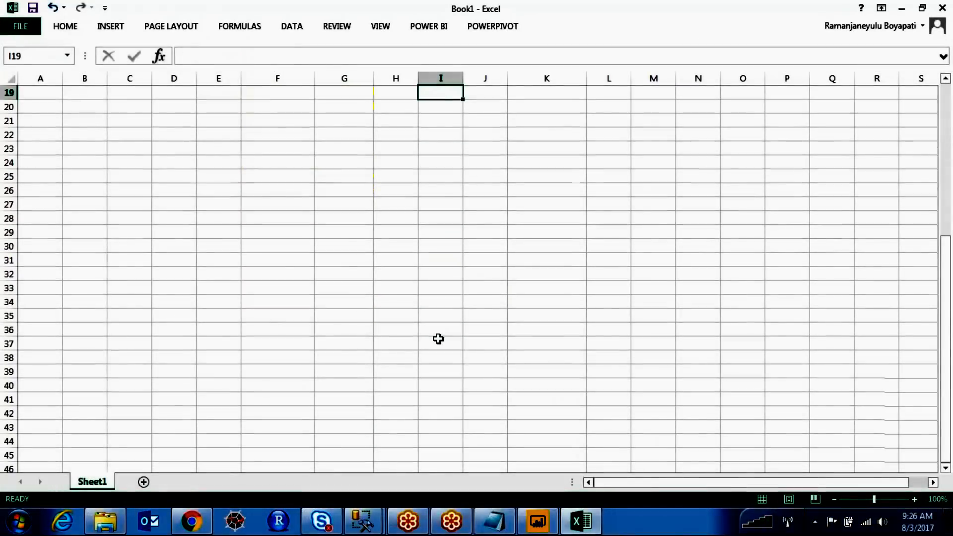
{"action": "left_click", "coordinate": [348, 177]}
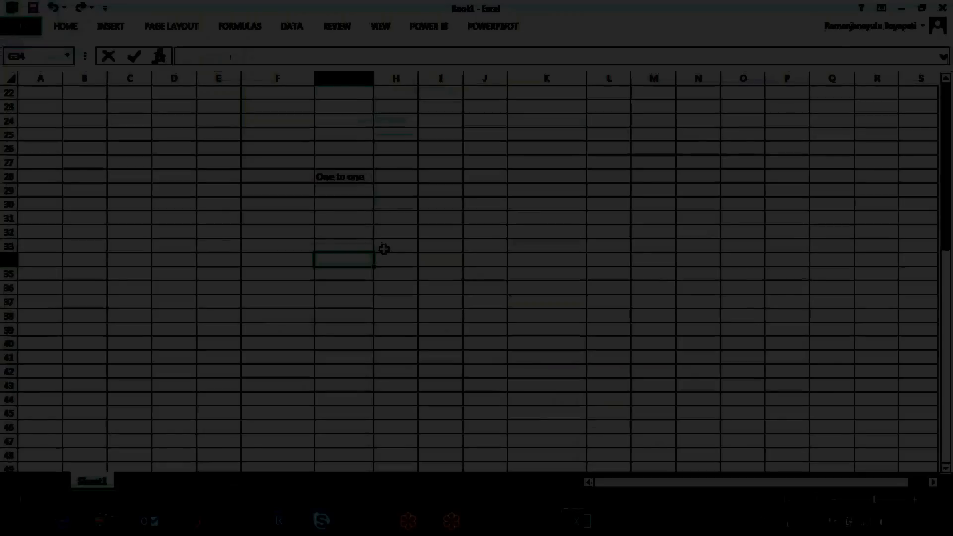
Step: Enter Many to one in cell G29 and one to many in cell G30
{"action": "key", "text": "Down"}
{"action": "key", "text": "Up"}
{"action": "key", "text": "Up"}
{"action": "key", "text": "Up"}
{"action": "key", "text": "Up"}
{"action": "key", "text": "Up"}
{"action": "key", "text": "Up"}
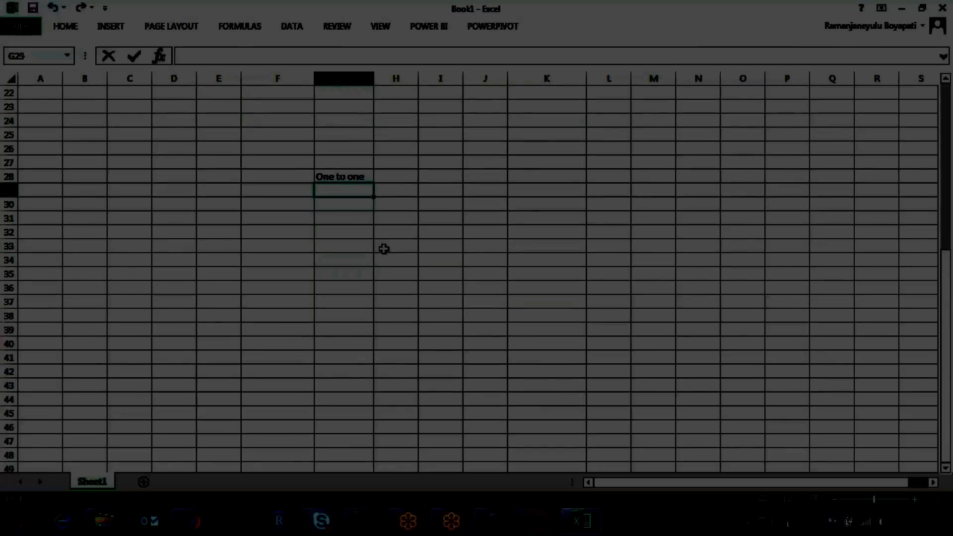
{"action": "type", "text": "Many to one"}
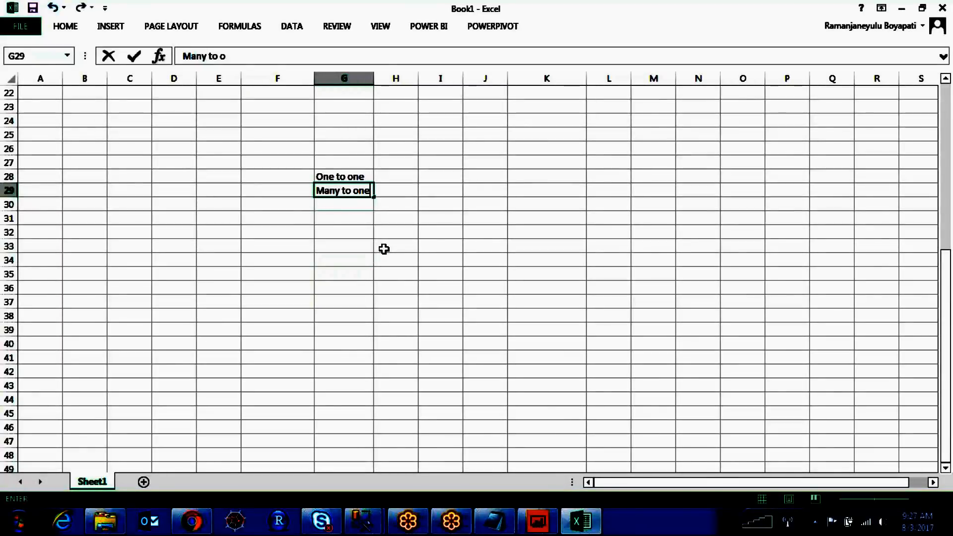
{"action": "key", "text": "Return"}
{"action": "type", "text": "one to "}
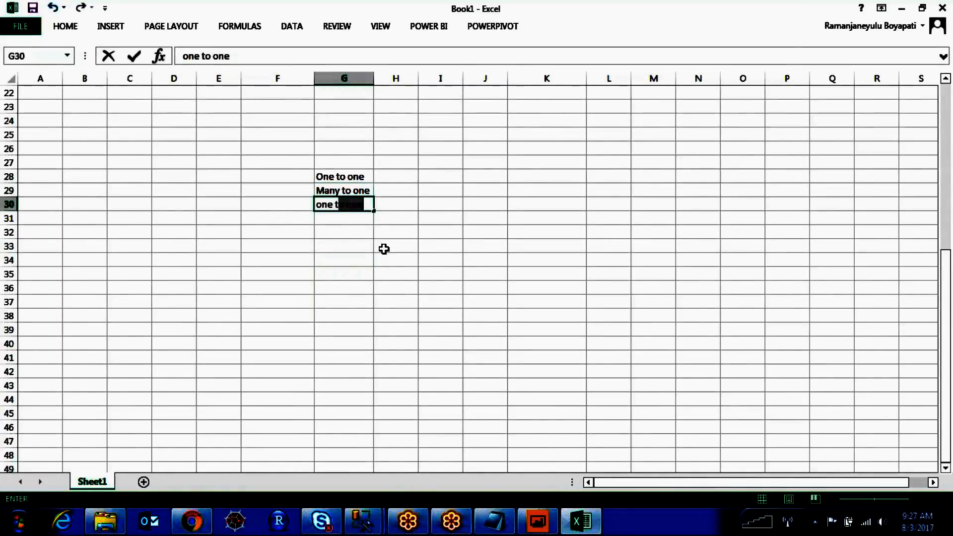
{"action": "type", "text": "many"}
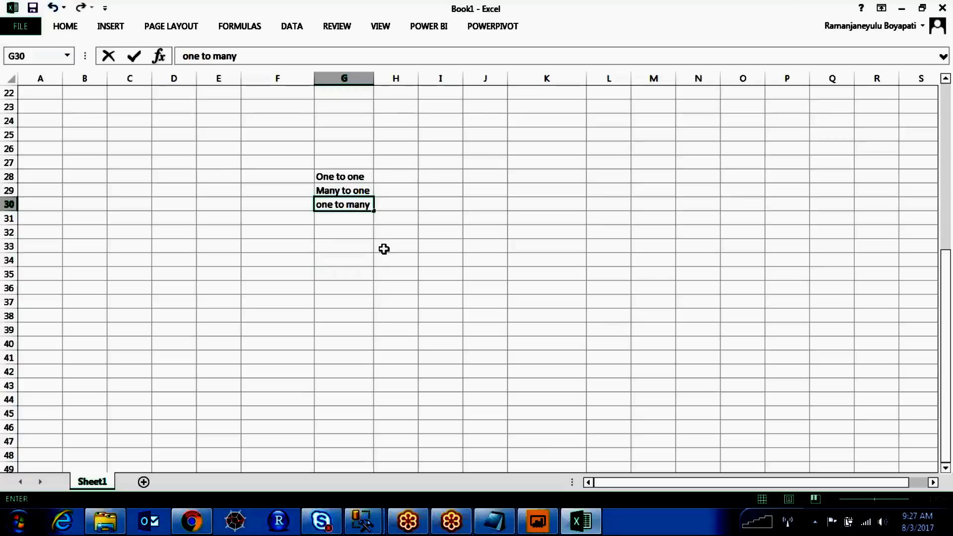
{"action": "left_click", "coordinate": [385, 249]}
Step: Enter the sample table names emp in cell K29 and dept in cell O29
{"action": "left_click", "coordinate": [526, 191]}
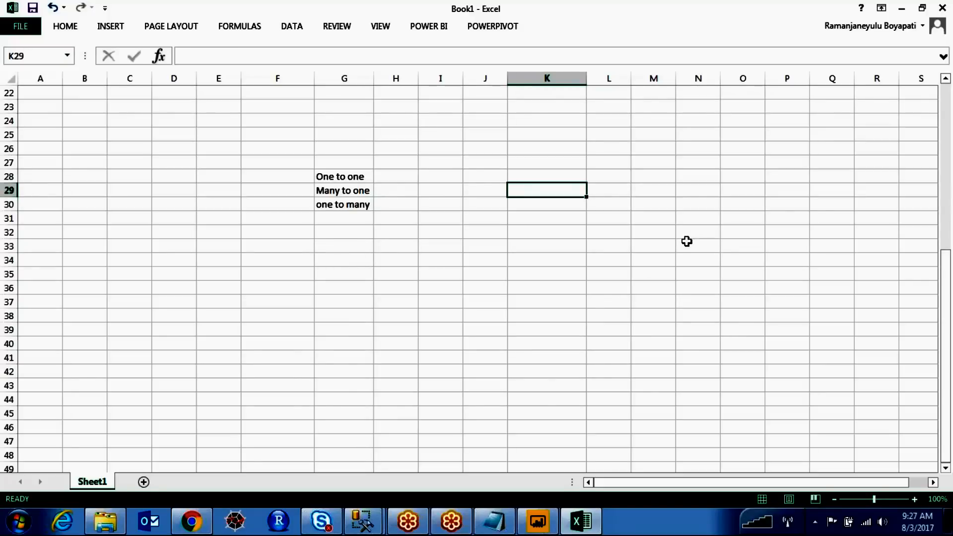
{"action": "type", "text": "emp"}
{"action": "key", "text": "Tab"}
{"action": "key", "text": "Tab"}
{"action": "key", "text": "Tab"}
{"action": "key", "text": "Tab"}
{"action": "type", "text": "dept"}
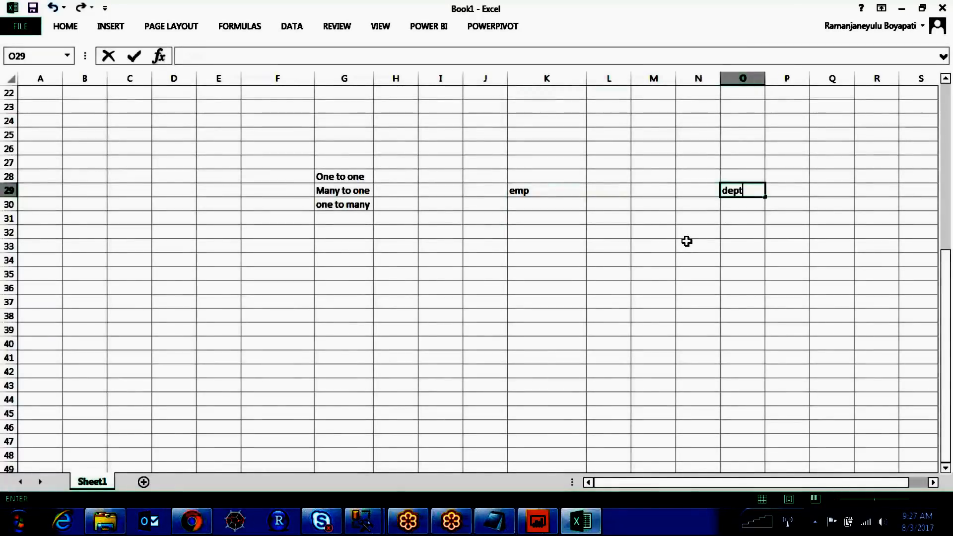
Step: Add a dno column heading for each sample table in cells L30 and O30
{"action": "left_click", "coordinate": [626, 204]}
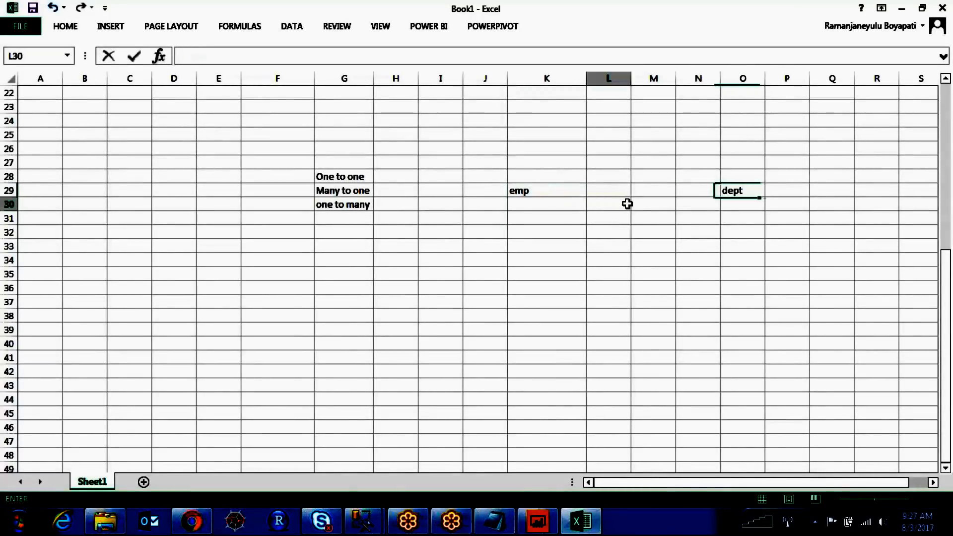
{"action": "type", "text": "dn"}
{"action": "key", "text": "Tab"}
{"action": "key", "text": "Tab"}
{"action": "key", "text": "Tab"}
{"action": "key", "text": "Tab"}
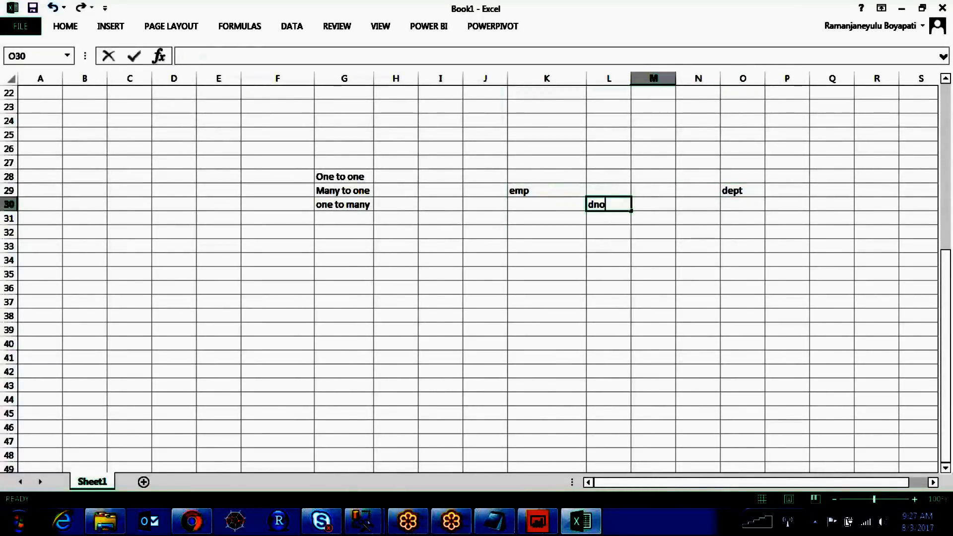
{"action": "key", "text": "Left"}
{"action": "type", "text": "dno"}
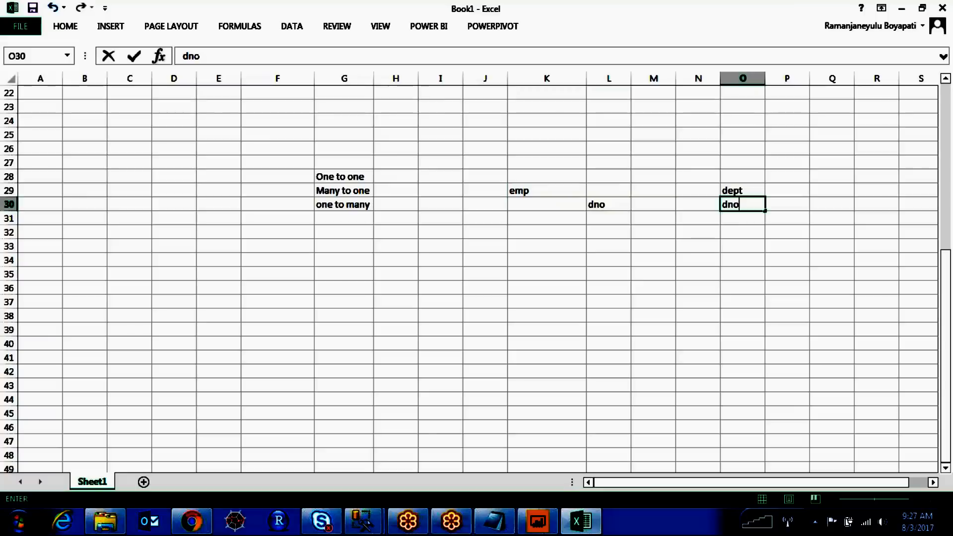
Step: Fill both dno columns with the values 10, 20 and 30, in L31:L33 and O31:O33
{"action": "left_click", "coordinate": [608, 219]}
{"action": "type", "text": "10"}
{"action": "key", "text": "Return"}
{"action": "type", "text": "20"}
{"action": "key", "text": "Return"}
{"action": "type", "text": "30"}
{"action": "left_click", "coordinate": [755, 218]}
{"action": "type", "text": "10"}
{"action": "key", "text": "Return"}
{"action": "type", "text": "20"}
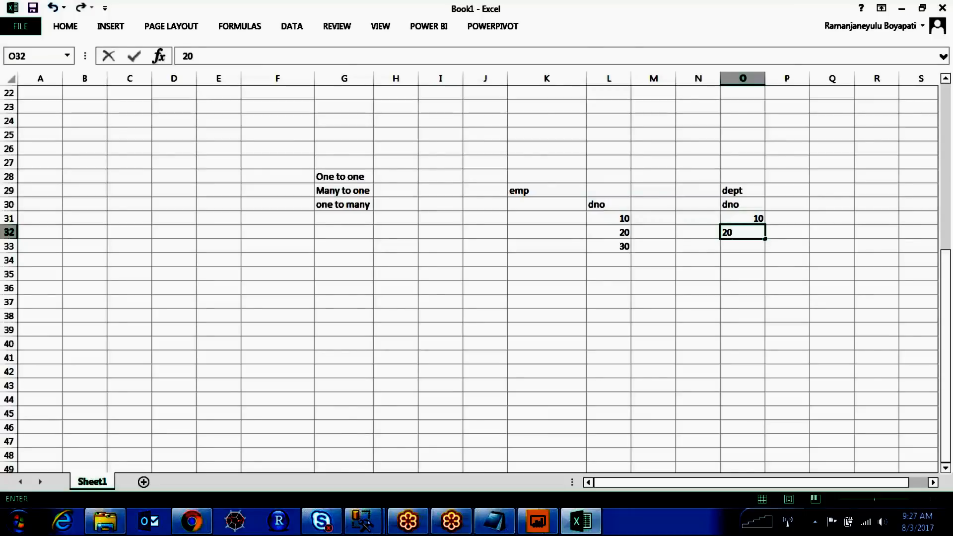
{"action": "key", "text": "Return"}
{"action": "type", "text": "30"}
{"action": "left_click", "coordinate": [740, 302]}
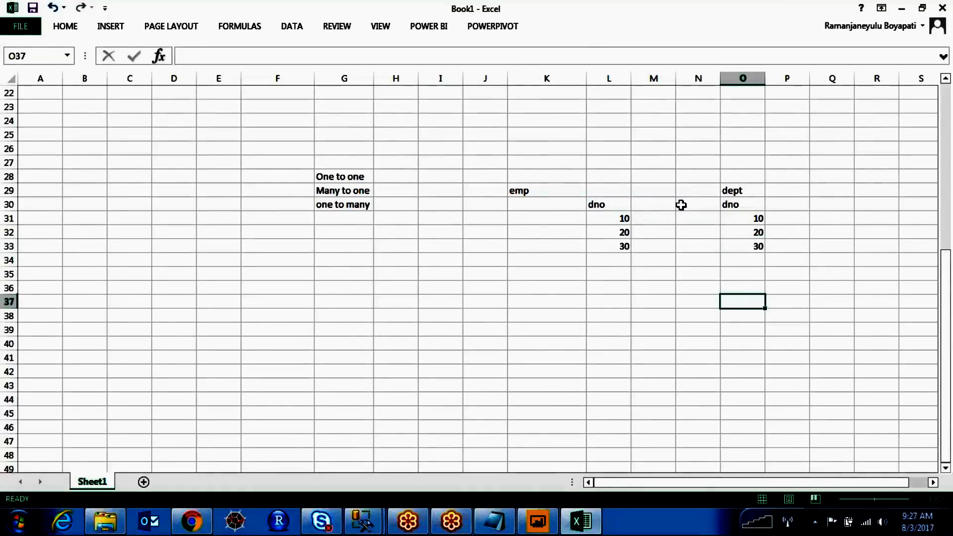
Step: Circle the two dno columns and link their matching values with freehand pen marks, and clear the annotations
{"action": "mouse_move", "coordinate": [603, 195]}
{"action": "left_mouse_down"}
{"action": "mouse_move", "coordinate": [560, 223]}
{"action": "mouse_move", "coordinate": [753, 193]}
{"action": "mouse_move", "coordinate": [589, 203]}
{"action": "left_mouse_up"}
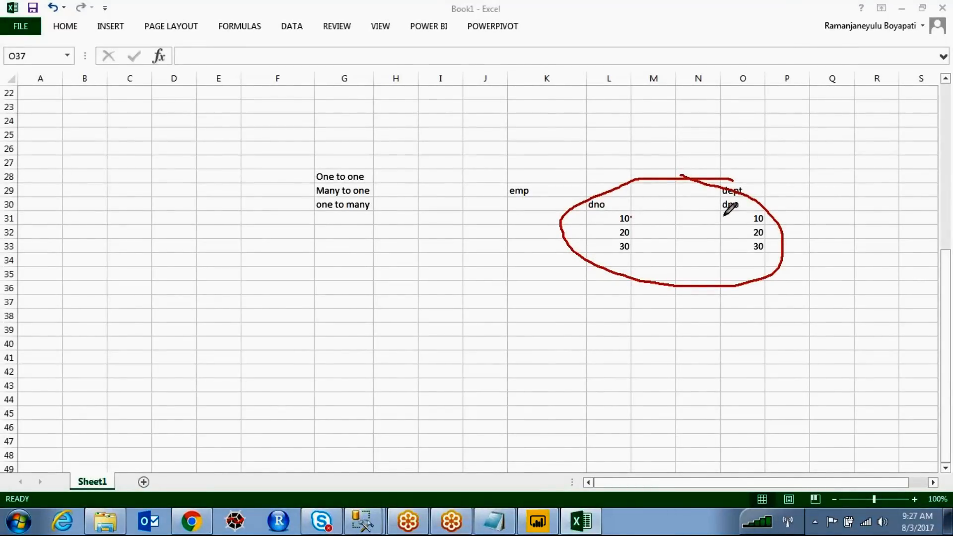
{"action": "left_click_drag", "start_coordinate": [752, 217], "coordinate": [632, 217]}
{"action": "mouse_move", "coordinate": [769, 229]}
{"action": "left_mouse_down"}
{"action": "mouse_move", "coordinate": [635, 232]}
{"action": "mouse_move", "coordinate": [658, 246]}
{"action": "left_mouse_up"}
{"action": "left_click_drag", "start_coordinate": [710, 247], "coordinate": [750, 243]}
{"action": "left_click_drag", "start_coordinate": [658, 246], "coordinate": [710, 246]}
{"action": "key", "text": "Escape"}
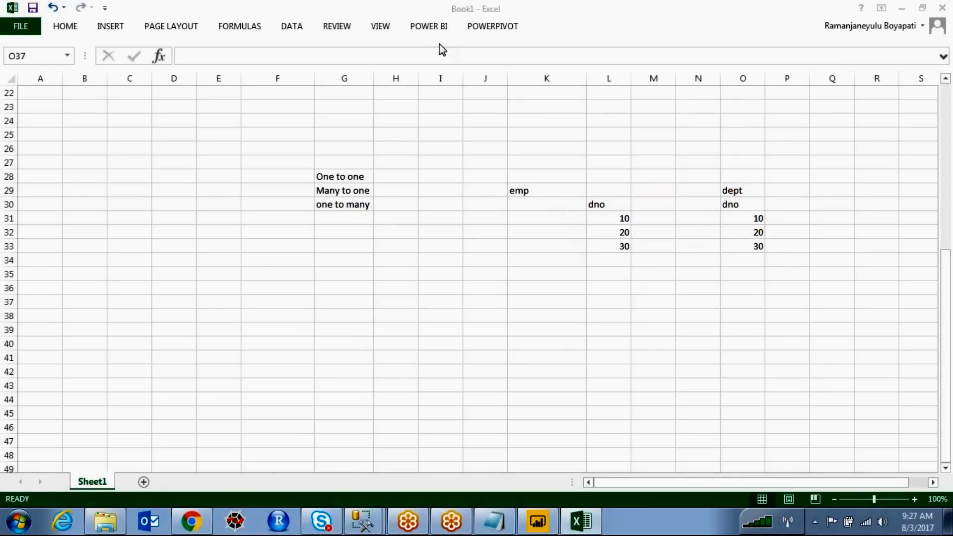
Step: Add the repeated values 10 and 30 to the dept table's dno column in cells O34 and O35
{"action": "key", "text": "Up"}
{"action": "key", "text": "Up"}
{"action": "key", "text": "Up"}
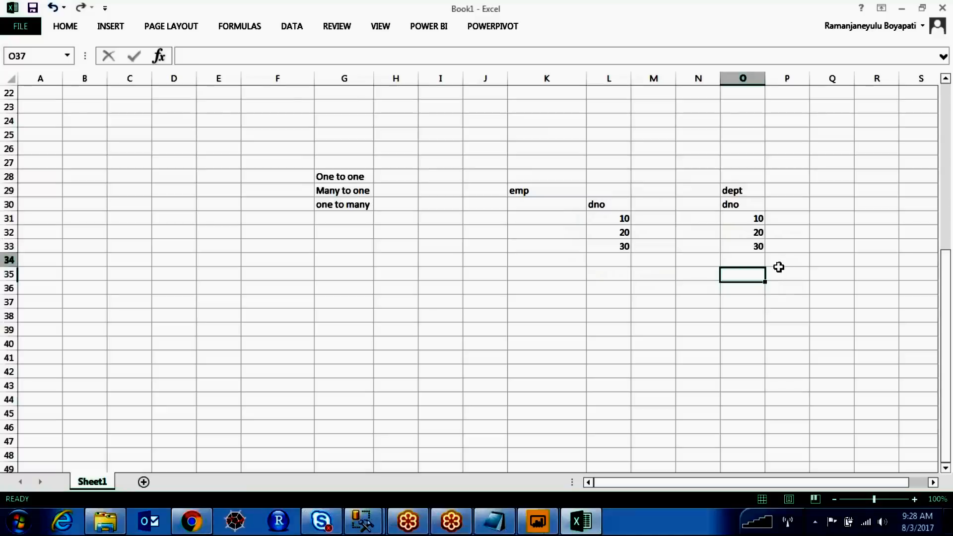
{"action": "type", "text": "10"}
{"action": "key", "text": "Return"}
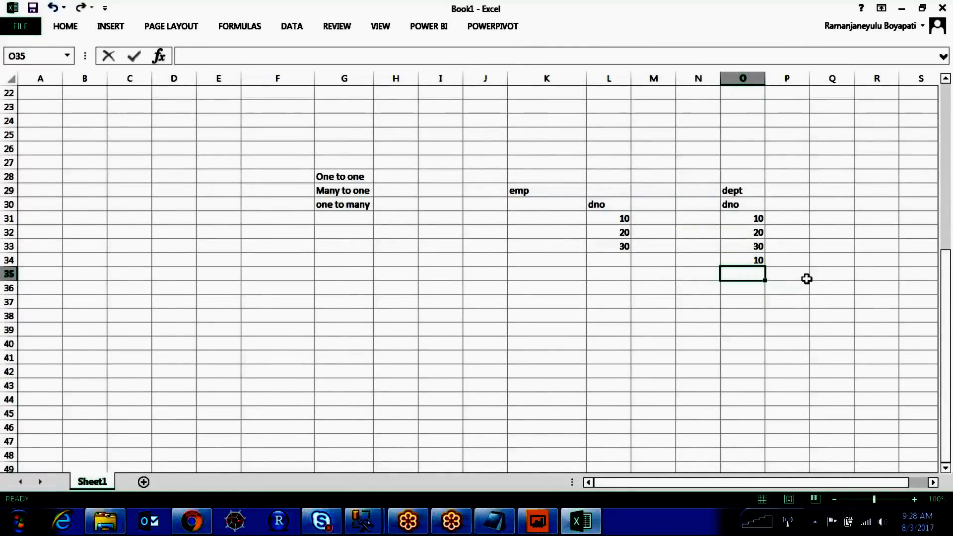
{"action": "type", "text": "30"}
{"action": "left_click", "coordinate": [807, 279]}
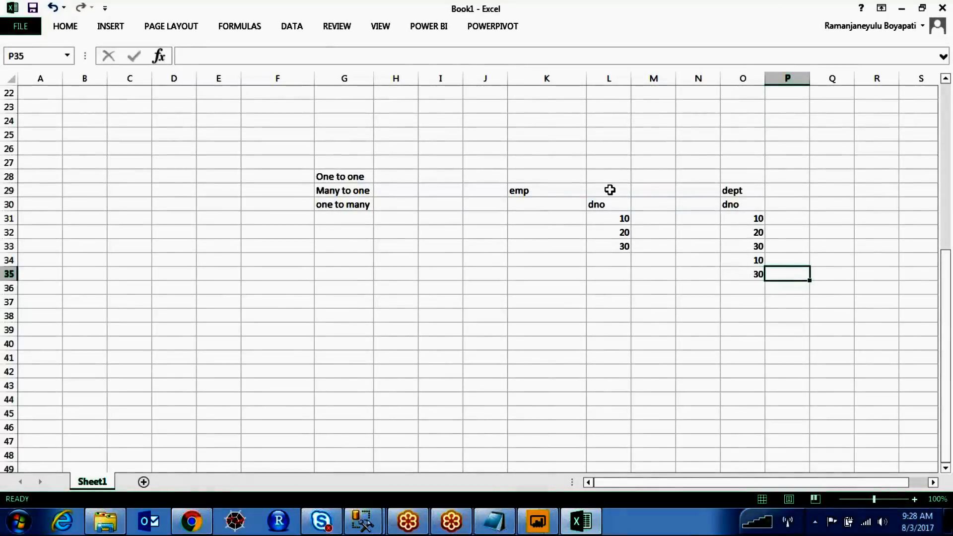
Step: Circle the emp and dept tables with the freehand pen and connect them with a line
{"action": "left_click", "coordinate": [463, 45]}
{"action": "mouse_move", "coordinate": [580, 174]}
{"action": "left_mouse_down"}
{"action": "mouse_move", "coordinate": [472, 200]}
{"action": "mouse_move", "coordinate": [604, 177]}
{"action": "left_mouse_up"}
{"action": "mouse_move", "coordinate": [748, 166]}
{"action": "left_mouse_down"}
{"action": "mouse_move", "coordinate": [775, 309]}
{"action": "mouse_move", "coordinate": [837, 224]}
{"action": "left_mouse_up"}
{"action": "left_click_drag", "start_coordinate": [782, 193], "coordinate": [828, 214]}
{"action": "left_click_drag", "start_coordinate": [621, 183], "coordinate": [705, 193]}
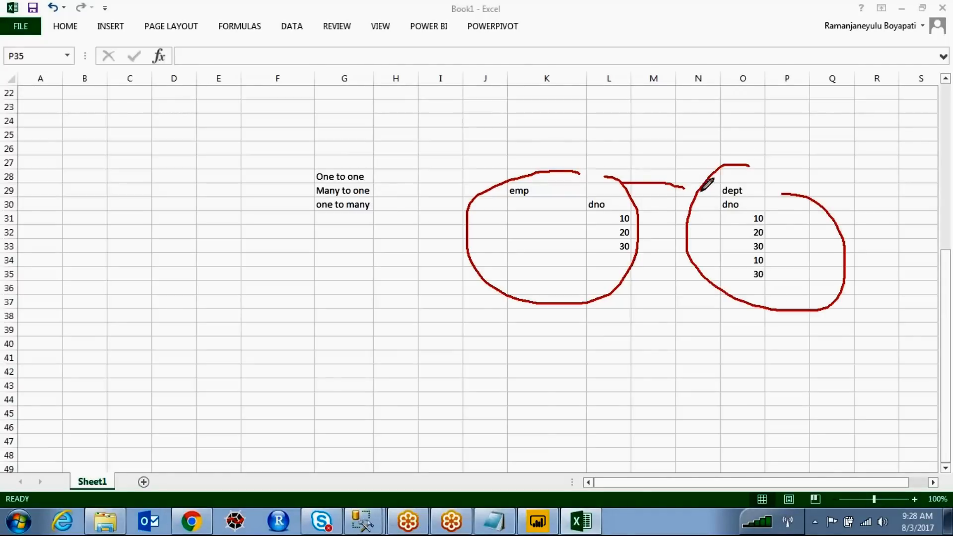
Step: Circle the matching 10 values, label emp as one and dept as many, draw a connecting arc, and clear the annotations
{"action": "mouse_move", "coordinate": [608, 137]}
{"action": "left_mouse_down"}
{"action": "mouse_move", "coordinate": [602, 146]}
{"action": "mouse_move", "coordinate": [639, 127]}
{"action": "mouse_move", "coordinate": [642, 157]}
{"action": "left_mouse_up"}
{"action": "left_click_drag", "start_coordinate": [637, 208], "coordinate": [616, 223]}
{"action": "left_click_drag", "start_coordinate": [751, 211], "coordinate": [770, 211]}
{"action": "left_click_drag", "start_coordinate": [764, 256], "coordinate": [770, 253]}
{"action": "mouse_move", "coordinate": [721, 123]}
{"action": "left_mouse_down"}
{"action": "mouse_move", "coordinate": [722, 137]}
{"action": "mouse_move", "coordinate": [737, 127]}
{"action": "mouse_move", "coordinate": [743, 147]}
{"action": "left_mouse_up"}
{"action": "mouse_move", "coordinate": [750, 135]}
{"action": "left_mouse_down"}
{"action": "mouse_move", "coordinate": [746, 144]}
{"action": "mouse_move", "coordinate": [760, 134]}
{"action": "mouse_move", "coordinate": [778, 145]}
{"action": "left_mouse_up"}
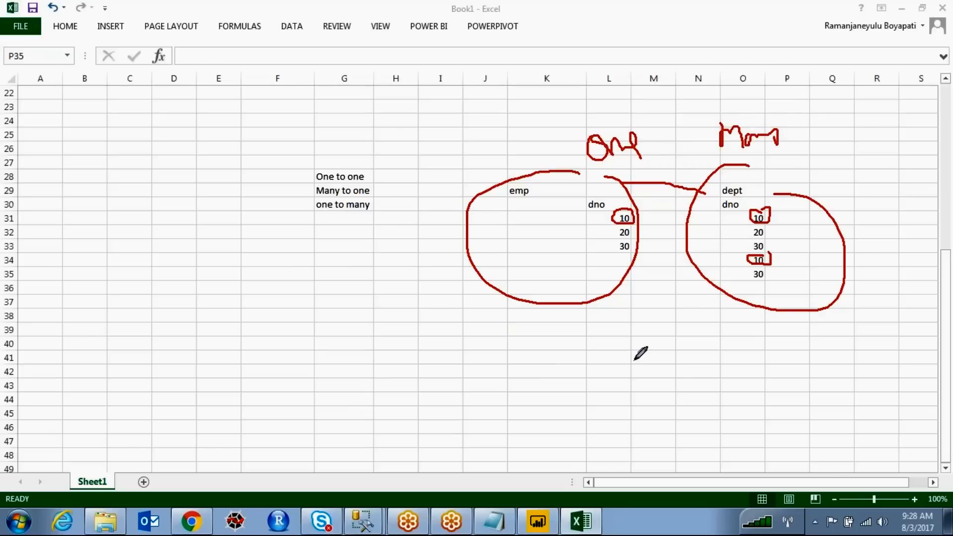
{"action": "left_click_drag", "start_coordinate": [757, 294], "coordinate": [592, 319]}
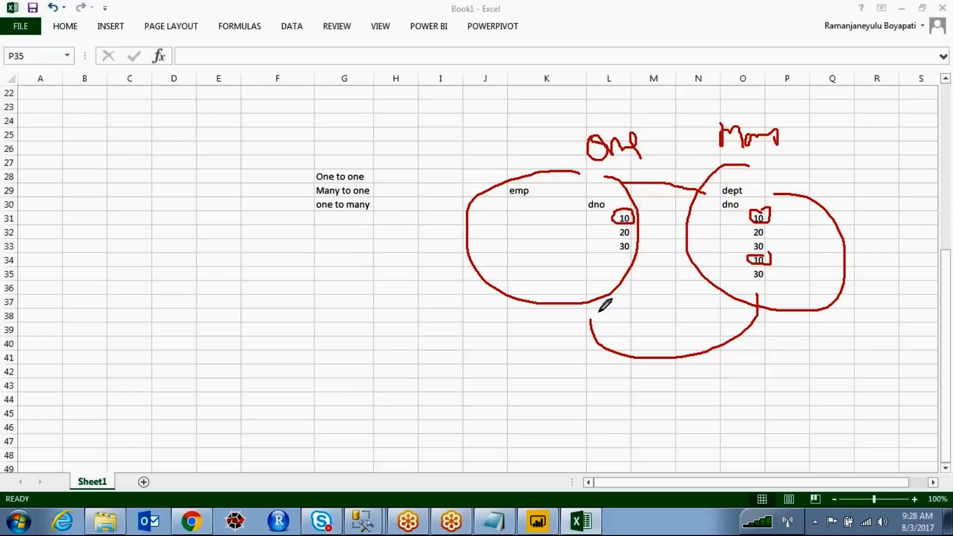
{"action": "key", "text": "Escape"}
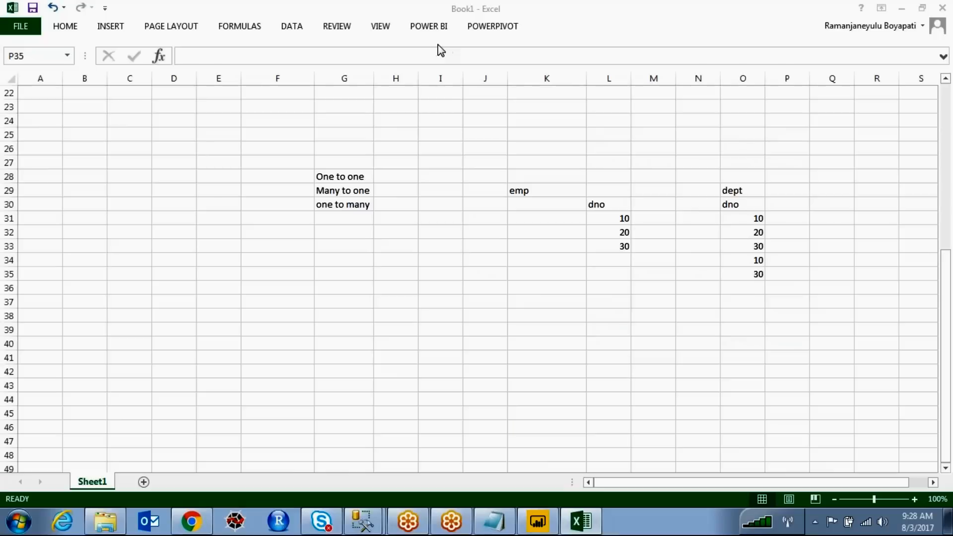
Step: Highlight the dno values of emp and dept in turn, and return to the relationship settings in Power BI Desktop
{"action": "left_click_drag", "start_coordinate": [623, 219], "coordinate": [656, 246]}
{"action": "left_click_drag", "start_coordinate": [750, 218], "coordinate": [760, 278]}
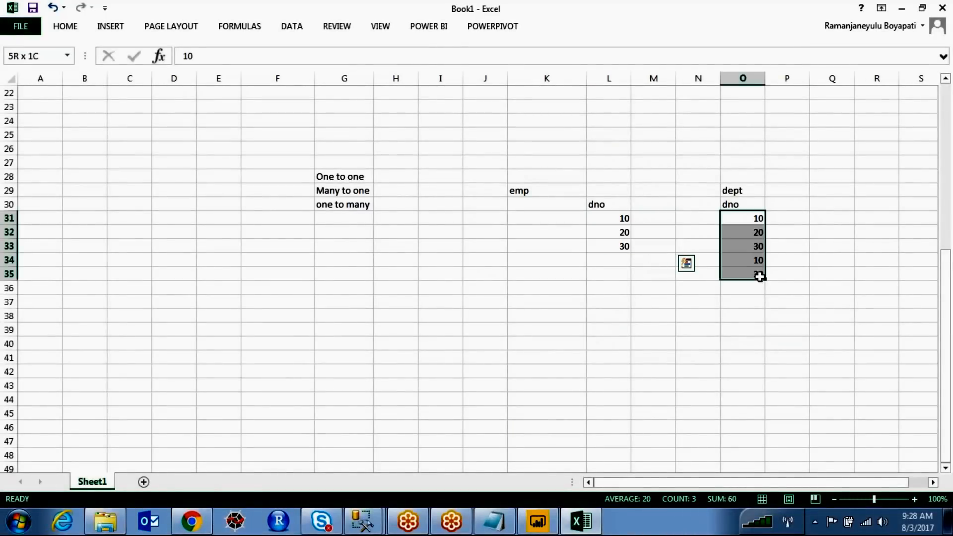
{"action": "left_click", "coordinate": [537, 522]}
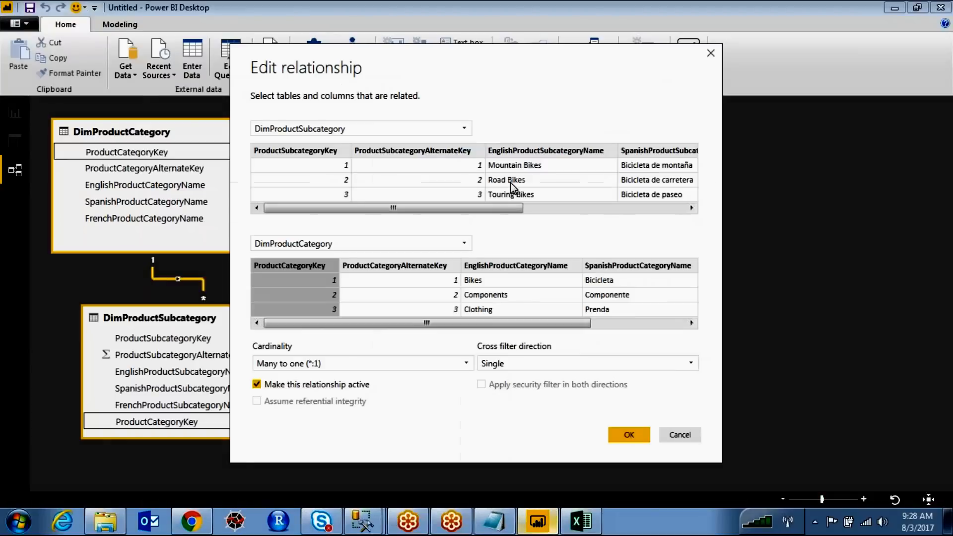
{"action": "left_click_drag", "start_coordinate": [386, 209], "coordinate": [366, 198]}
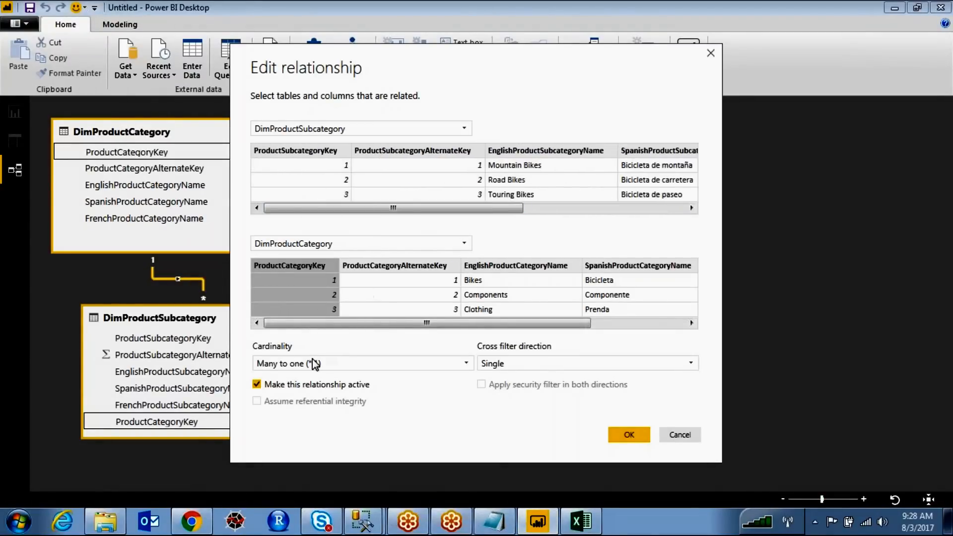
Step: Circle the ProductSubcategoryKey column, add freehand pen marks over the DimProductSubcategory preview, and clear the annotations
{"action": "key", "text": "ctrl+2"}
{"action": "mouse_move", "coordinate": [378, 125]}
{"action": "left_mouse_down"}
{"action": "mouse_move", "coordinate": [287, 114]}
{"action": "mouse_move", "coordinate": [249, 172]}
{"action": "mouse_move", "coordinate": [419, 171]}
{"action": "mouse_move", "coordinate": [377, 106]}
{"action": "mouse_move", "coordinate": [337, 103]}
{"action": "left_mouse_up"}
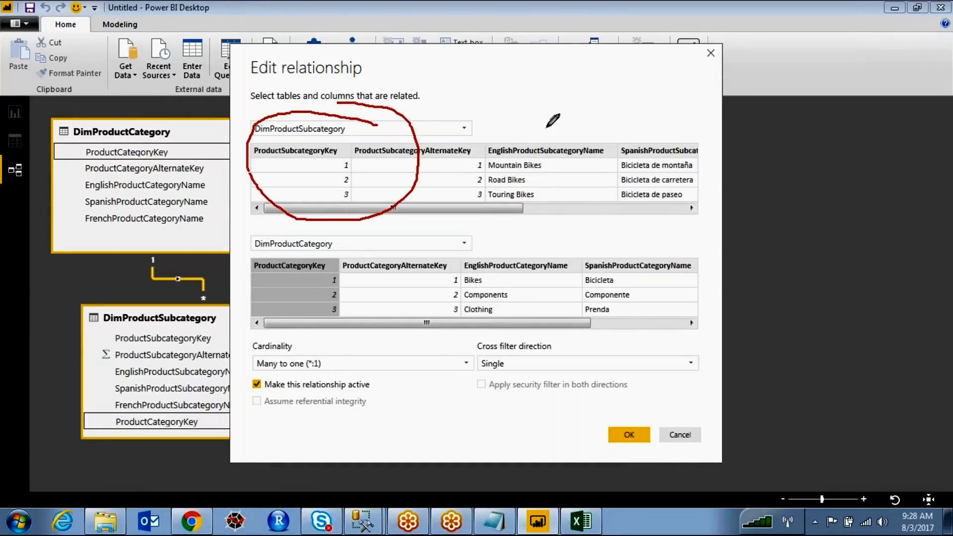
{"action": "mouse_move", "coordinate": [614, 83]}
{"action": "left_mouse_down"}
{"action": "mouse_move", "coordinate": [644, 75]}
{"action": "mouse_move", "coordinate": [640, 134]}
{"action": "left_mouse_up"}
{"action": "left_click_drag", "start_coordinate": [620, 179], "coordinate": [643, 174]}
{"action": "left_click_drag", "start_coordinate": [633, 205], "coordinate": [664, 205]}
{"action": "left_click_drag", "start_coordinate": [645, 220], "coordinate": [666, 216]}
{"action": "key", "text": "Escape"}
Step: Show DimProductSubcategory's ProductCategoryKey column and annotate it as many, circling DimProductCategory's key values and labelling them one
{"action": "left_click_drag", "start_coordinate": [489, 209], "coordinate": [710, 191]}
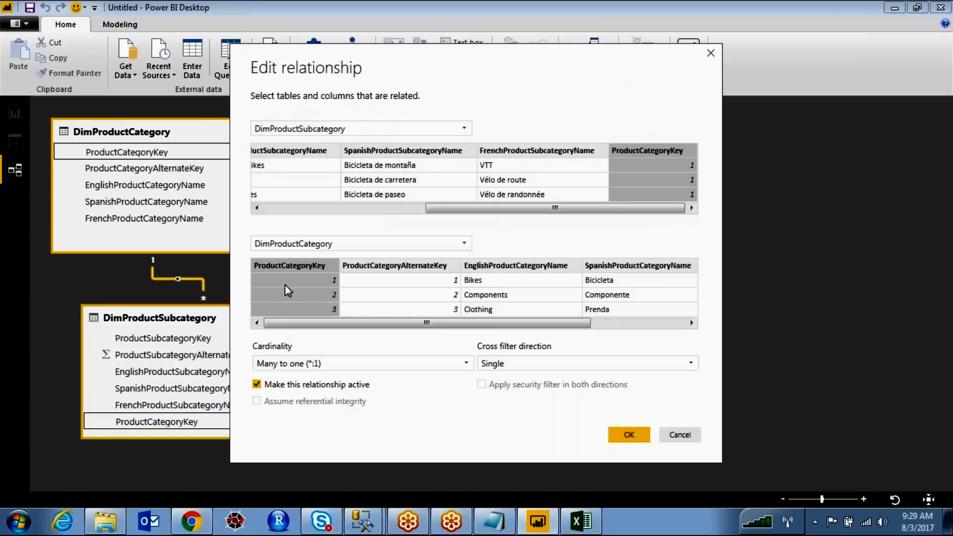
{"action": "mouse_move", "coordinate": [333, 265]}
{"action": "left_mouse_down"}
{"action": "mouse_move", "coordinate": [343, 303]}
{"action": "mouse_move", "coordinate": [338, 282]}
{"action": "left_mouse_up"}
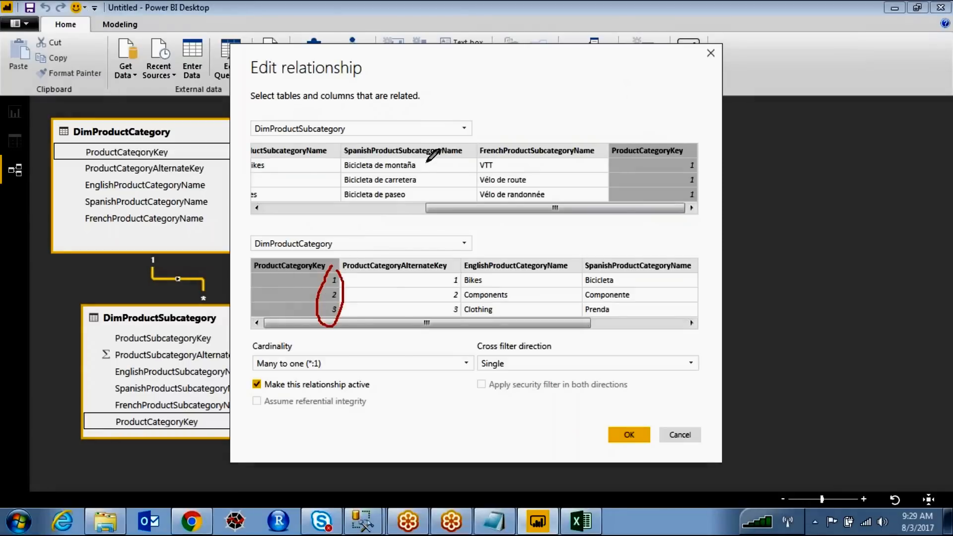
{"action": "mouse_move", "coordinate": [602, 159]}
{"action": "left_mouse_down"}
{"action": "mouse_move", "coordinate": [623, 128]}
{"action": "mouse_move", "coordinate": [637, 136]}
{"action": "mouse_move", "coordinate": [710, 116]}
{"action": "mouse_move", "coordinate": [695, 164]}
{"action": "left_mouse_up"}
{"action": "mouse_move", "coordinate": [392, 276]}
{"action": "left_mouse_down"}
{"action": "mouse_move", "coordinate": [440, 263]}
{"action": "mouse_move", "coordinate": [470, 293]}
{"action": "left_mouse_up"}
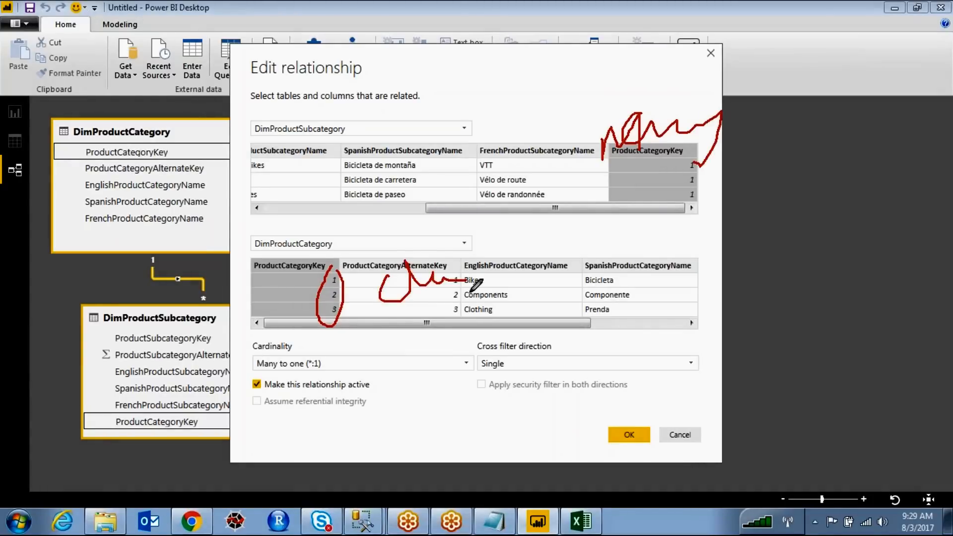
Step: Circle the Many to one (*:1) cardinality setting, clear the annotations, and cancel the relationship settings
{"action": "left_click_drag", "start_coordinate": [272, 353], "coordinate": [274, 376]}
{"action": "left_click_drag", "start_coordinate": [346, 378], "coordinate": [304, 350]}
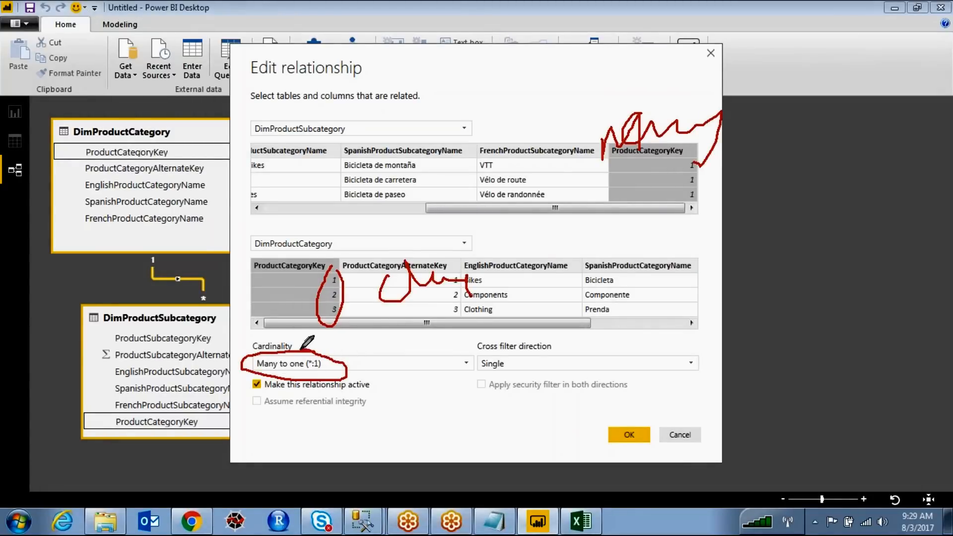
{"action": "key", "text": "Escape"}
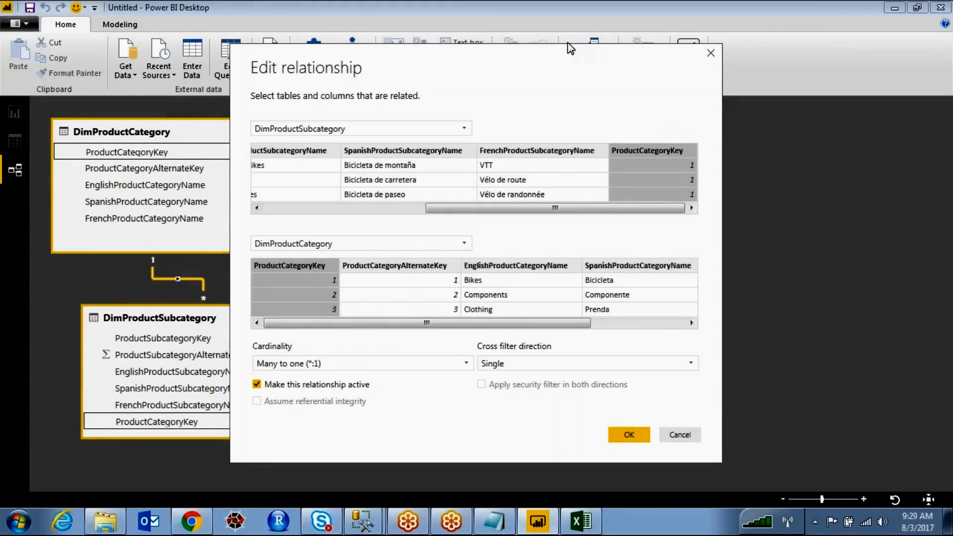
{"action": "left_click", "coordinate": [680, 435]}
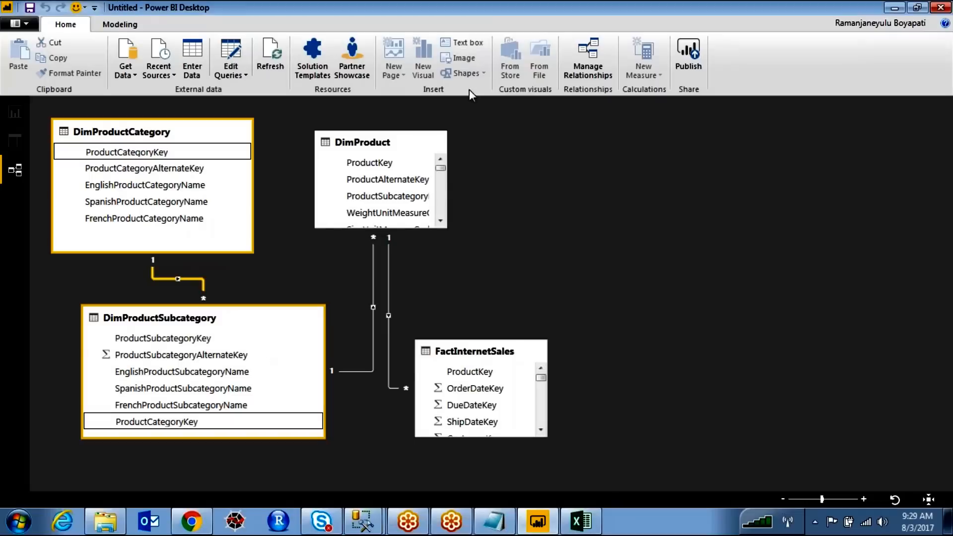
Step: Circle the 1 and * ends of the relationship and the DimProductSubcategory and DimProductCategory table names, and clear the annotations
{"action": "mouse_move", "coordinate": [164, 249]}
{"action": "left_mouse_down"}
{"action": "mouse_move", "coordinate": [142, 260]}
{"action": "mouse_move", "coordinate": [167, 251]}
{"action": "left_mouse_up"}
{"action": "mouse_move", "coordinate": [205, 294]}
{"action": "left_mouse_down"}
{"action": "mouse_move", "coordinate": [187, 313]}
{"action": "mouse_move", "coordinate": [146, 312]}
{"action": "mouse_move", "coordinate": [133, 336]}
{"action": "left_mouse_up"}
{"action": "left_click_drag", "start_coordinate": [209, 330], "coordinate": [222, 318]}
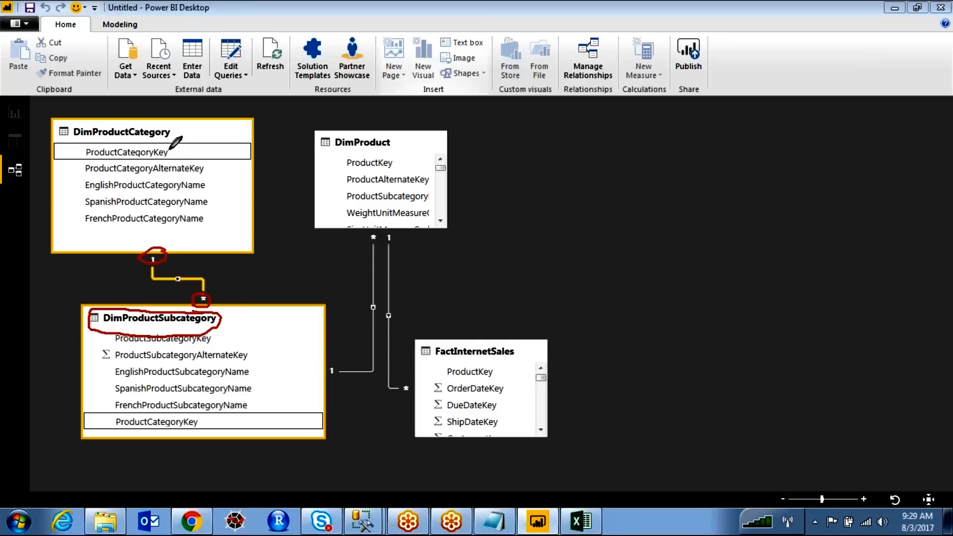
{"action": "mouse_move", "coordinate": [102, 147]}
{"action": "left_mouse_down"}
{"action": "mouse_move", "coordinate": [173, 124]}
{"action": "mouse_move", "coordinate": [183, 136]}
{"action": "left_mouse_up"}
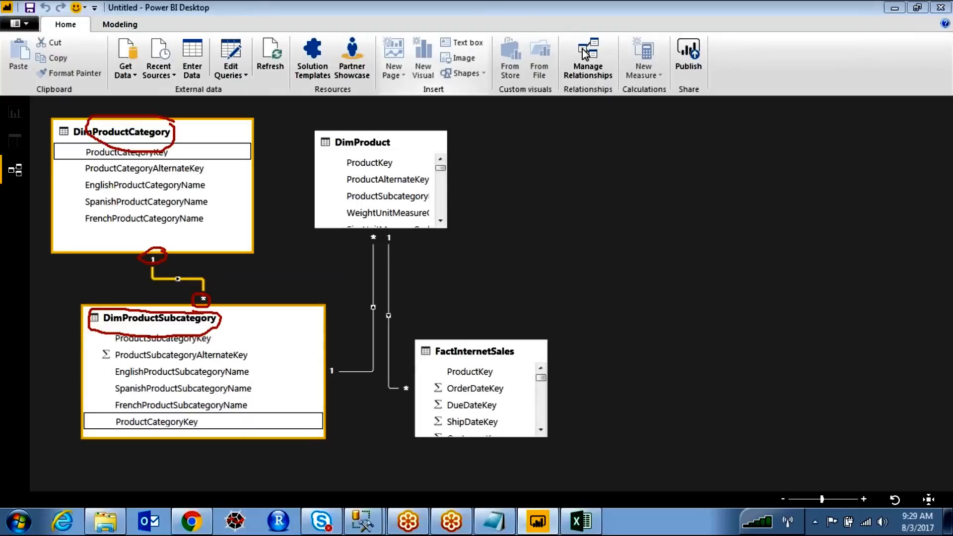
{"action": "key", "text": "Escape"}
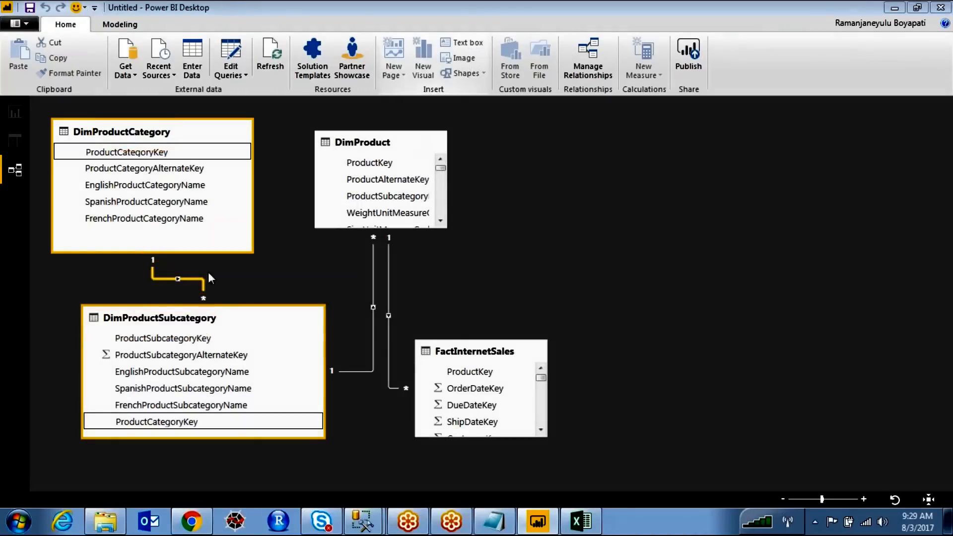
Step: Review the DimProductCategory–DimProductSubcategory relationship settings, and filter My Second Report's category slicer to Bikes
{"action": "double_click", "coordinate": [171, 277]}
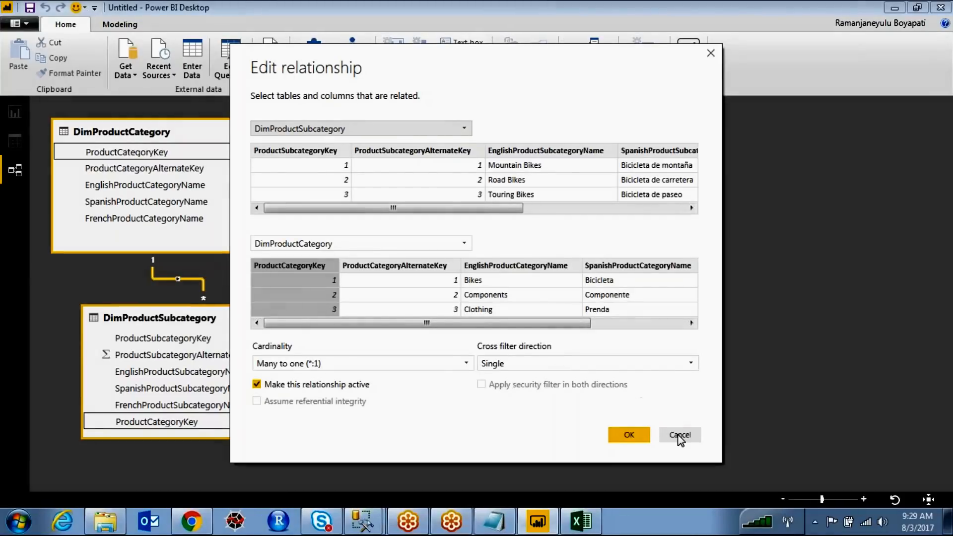
{"action": "left_click", "coordinate": [629, 435]}
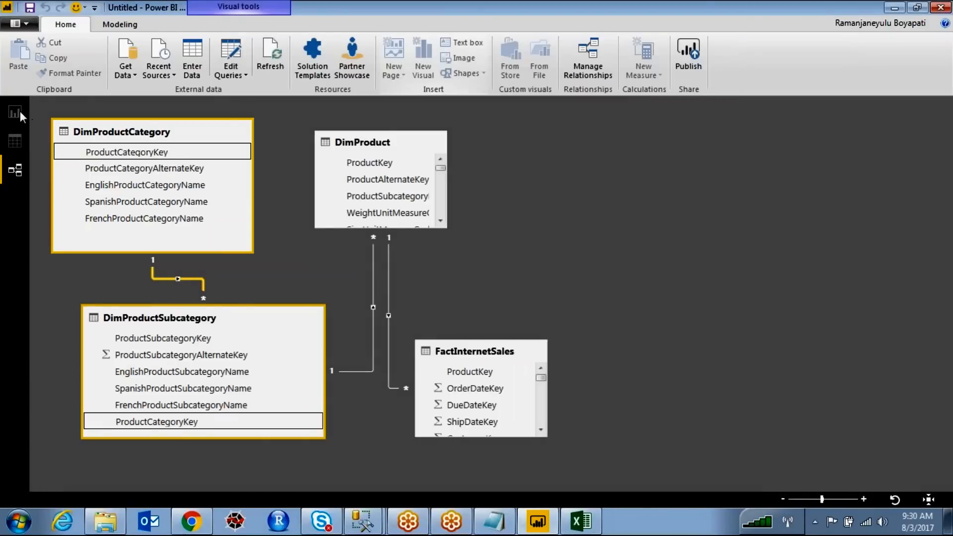
{"action": "left_click", "coordinate": [17, 112]}
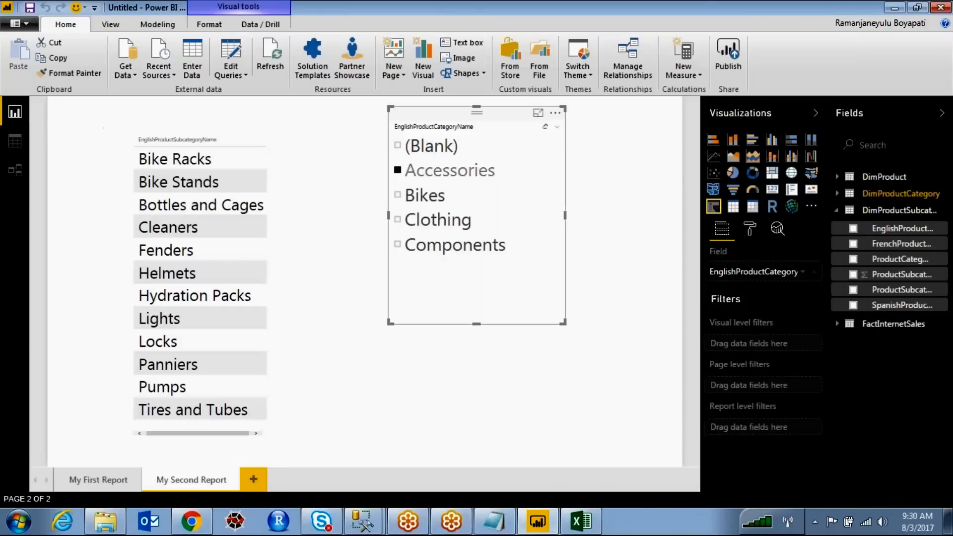
{"action": "left_click", "coordinate": [398, 196]}
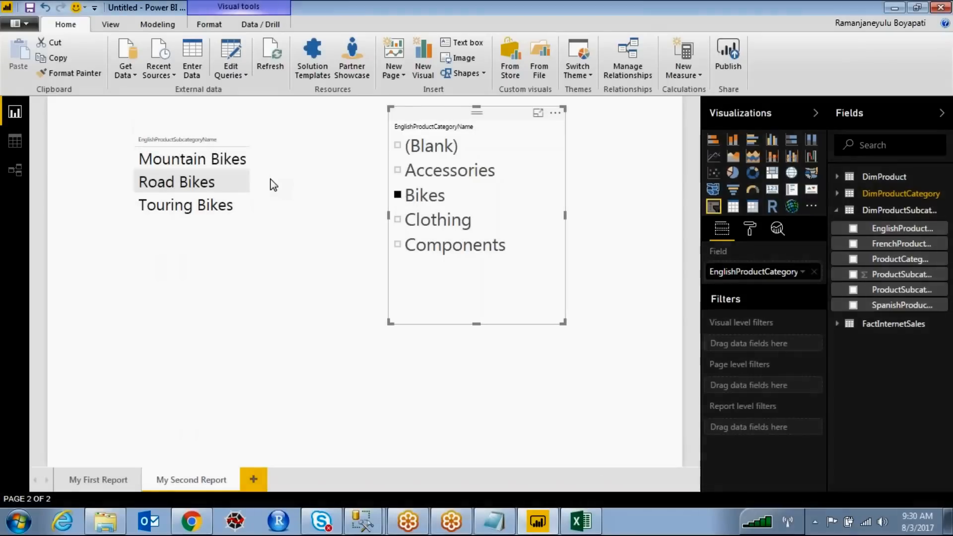
Step: Return to the relationship diagram, circle DimProductCategory, and draw a curve from it to DimProductSubcategory
{"action": "left_click", "coordinate": [15, 171]}
{"action": "key", "text": "ctrl+2"}
{"action": "mouse_move", "coordinate": [162, 115]}
{"action": "left_mouse_down"}
{"action": "mouse_move", "coordinate": [130, 110]}
{"action": "mouse_move", "coordinate": [42, 148]}
{"action": "mouse_move", "coordinate": [54, 195]}
{"action": "left_mouse_up"}
{"action": "mouse_move", "coordinate": [99, 219]}
{"action": "left_mouse_down"}
{"action": "mouse_move", "coordinate": [205, 204]}
{"action": "mouse_move", "coordinate": [208, 144]}
{"action": "mouse_move", "coordinate": [145, 108]}
{"action": "left_mouse_up"}
{"action": "mouse_move", "coordinate": [145, 225]}
{"action": "left_mouse_down"}
{"action": "mouse_move", "coordinate": [211, 255]}
{"action": "mouse_move", "coordinate": [234, 292]}
{"action": "mouse_move", "coordinate": [235, 317]}
{"action": "left_mouse_up"}
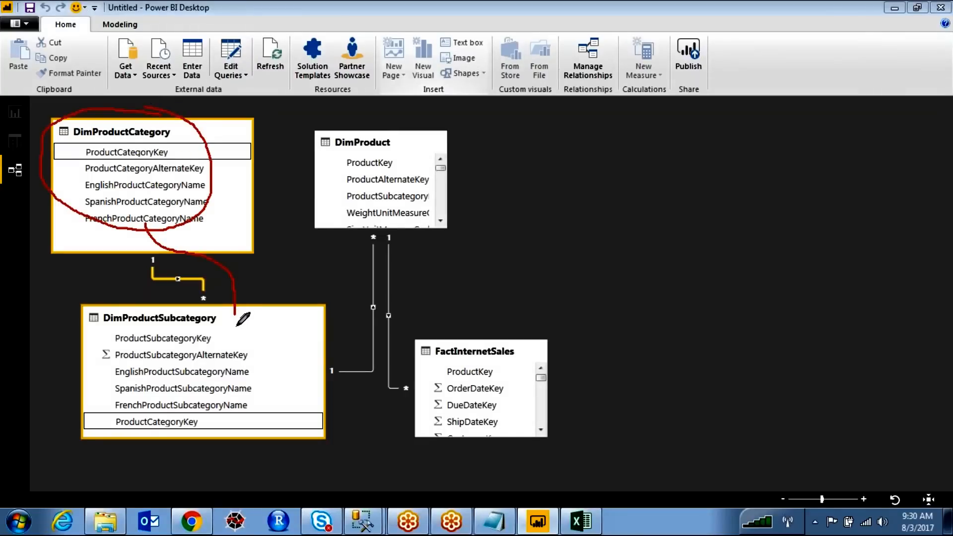
Step: Clear the annotations and draw a fresh arrow from DimProductCategory down to DimProductSubcategory
{"action": "double_click", "coordinate": [177, 276]}
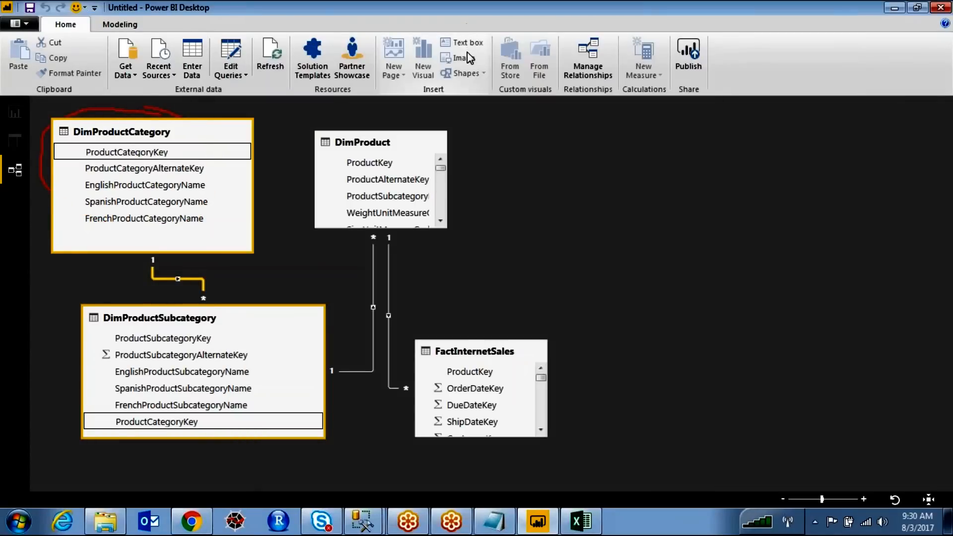
{"action": "left_click", "coordinate": [467, 52]}
{"action": "mouse_move", "coordinate": [145, 235]}
{"action": "left_mouse_down"}
{"action": "mouse_move", "coordinate": [150, 270]}
{"action": "mouse_move", "coordinate": [208, 328]}
{"action": "left_mouse_up"}
{"action": "mouse_move", "coordinate": [192, 294]}
{"action": "left_mouse_down"}
{"action": "mouse_move", "coordinate": [204, 325]}
{"action": "mouse_move", "coordinate": [239, 293]}
{"action": "left_mouse_up"}
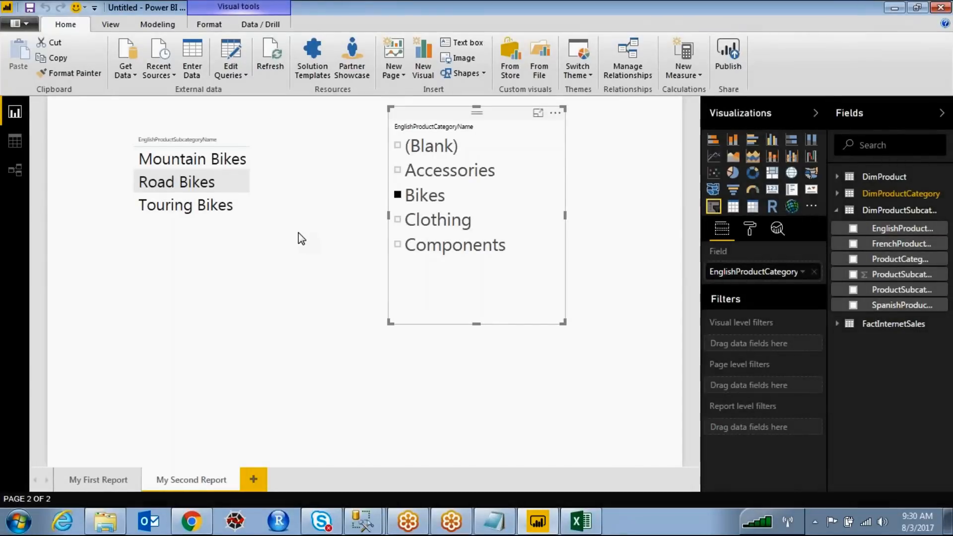
Step: Delete the EnglishProductSubcategoryName table visual from My Second Report
{"action": "left_click", "coordinate": [201, 133]}
{"action": "key", "text": "Delete"}
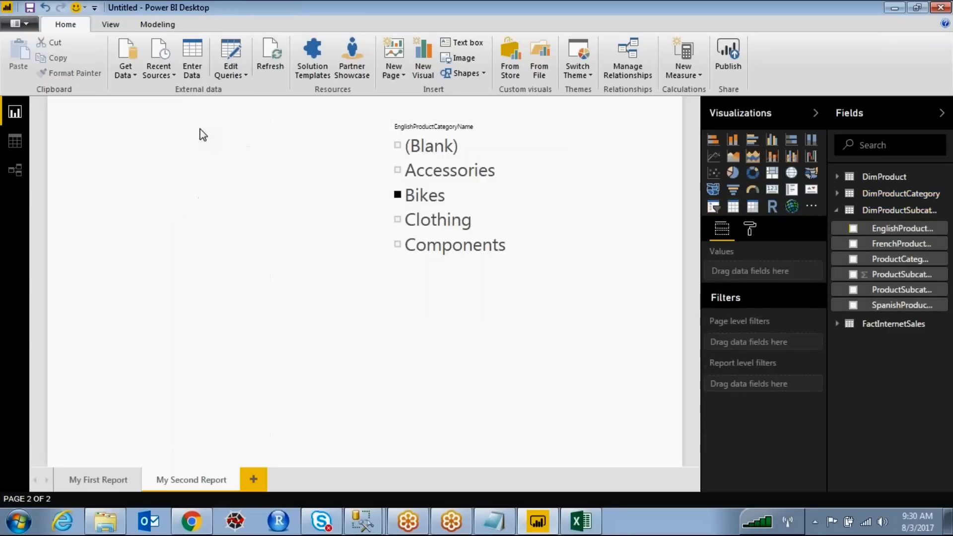
{"action": "left_click", "coordinate": [714, 208]}
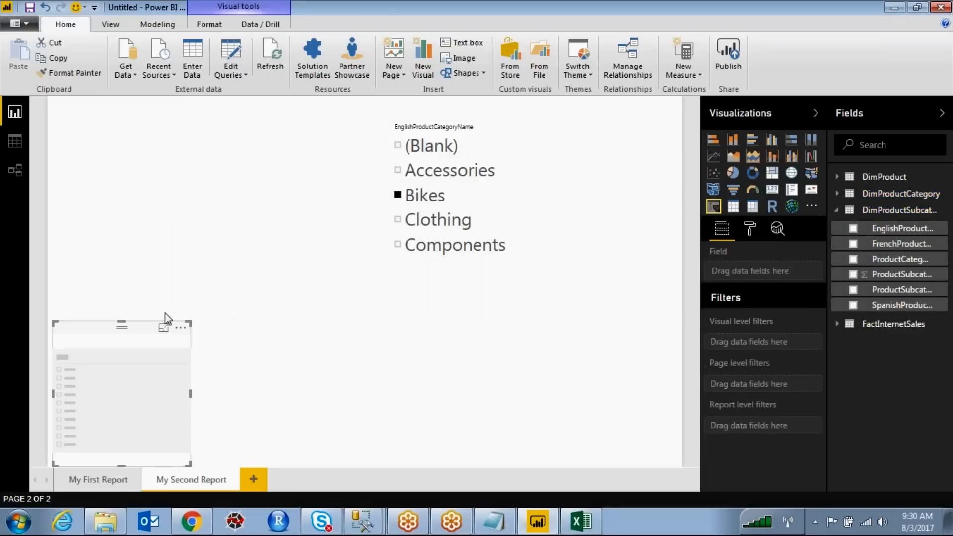
{"action": "left_click_drag", "start_coordinate": [169, 320], "coordinate": [177, 149]}
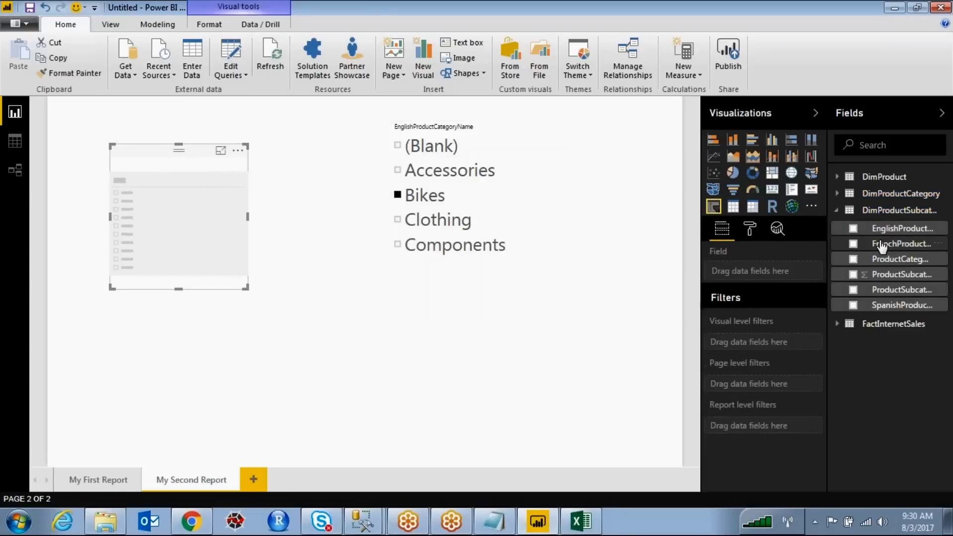
{"action": "left_click", "coordinate": [853, 229]}
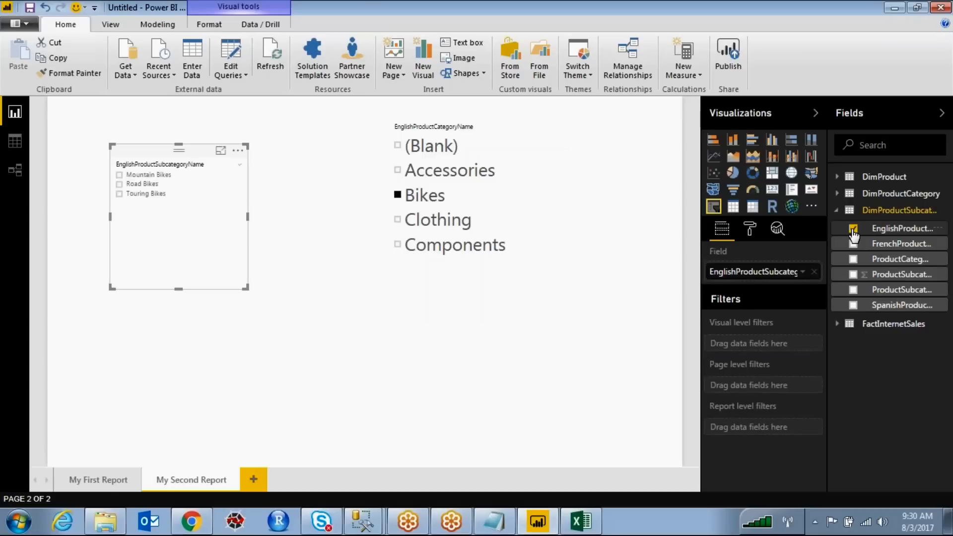
{"action": "key", "text": "Delete"}
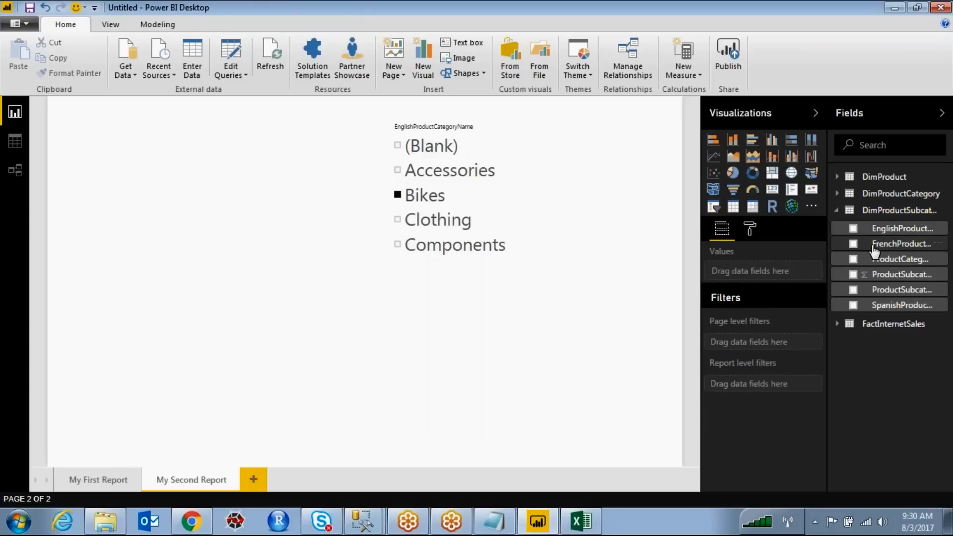
Step: Add an EnglishProductSubcategoryName table beside the category slicer, and clear the category slicer's selection
{"action": "left_click", "coordinate": [853, 229]}
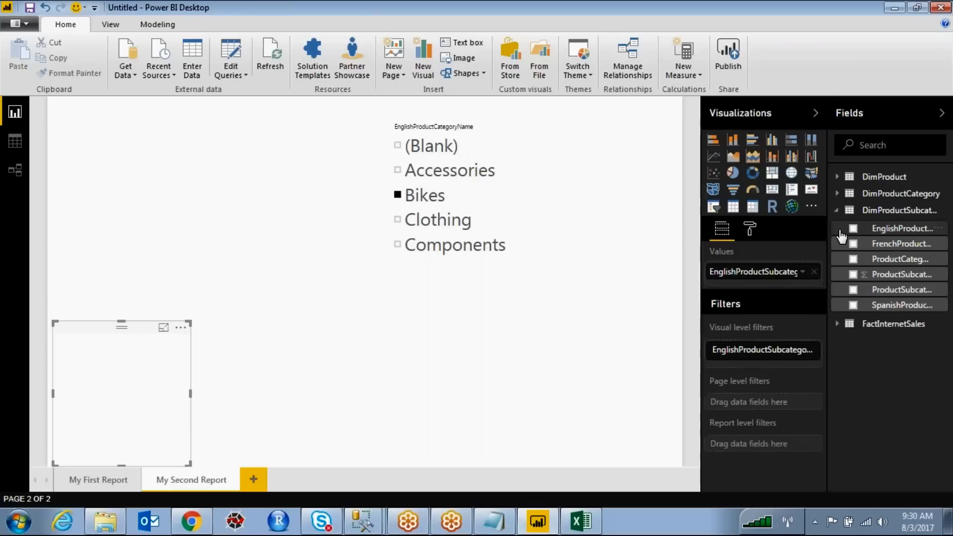
{"action": "left_click_drag", "start_coordinate": [122, 328], "coordinate": [168, 148]}
{"action": "left_click", "coordinate": [545, 126]}
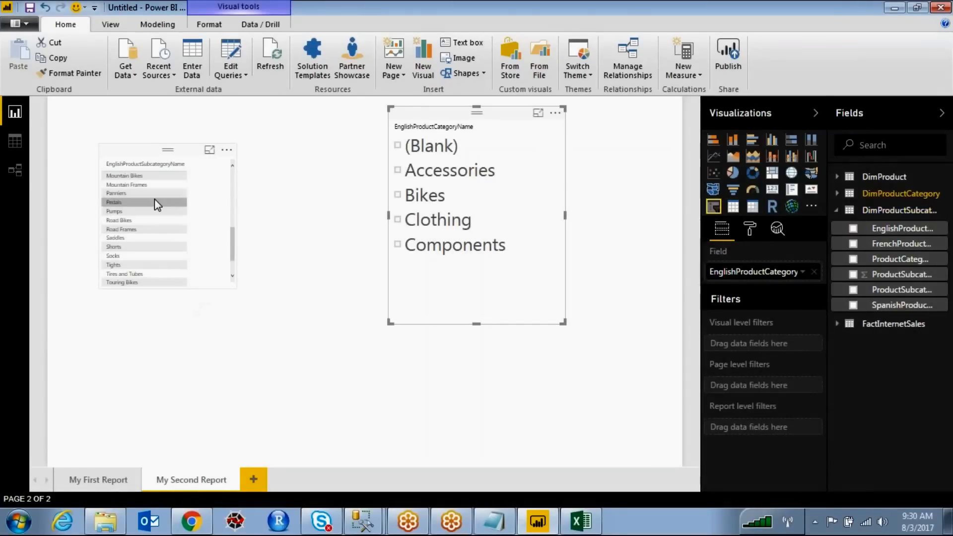
Step: Increase the text size of the subcategory table's values, stretch the table taller, and reposition it higher on the page
{"action": "left_click", "coordinate": [152, 151]}
{"action": "left_click", "coordinate": [749, 228]}
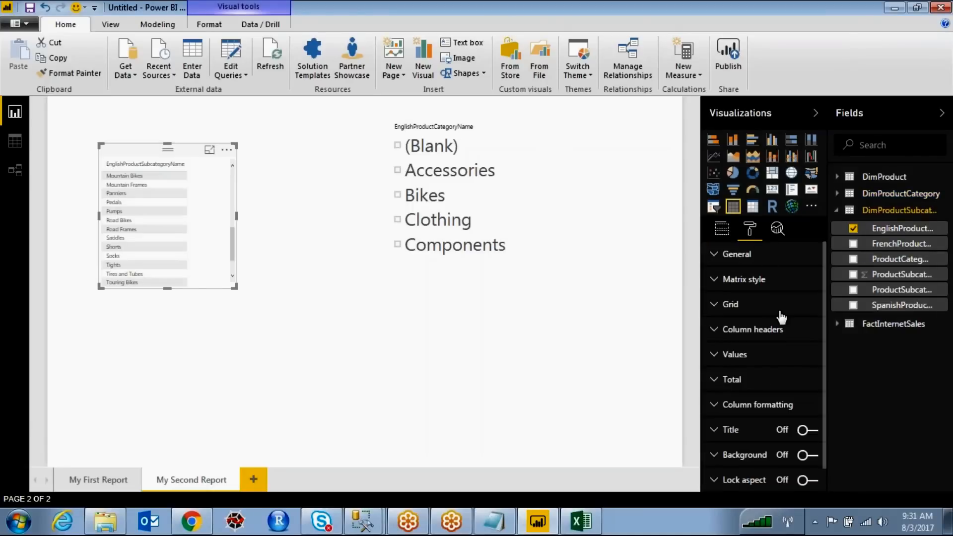
{"action": "scroll", "coordinate": [800, 385], "scroll_direction": "down", "scroll_amount": 1}
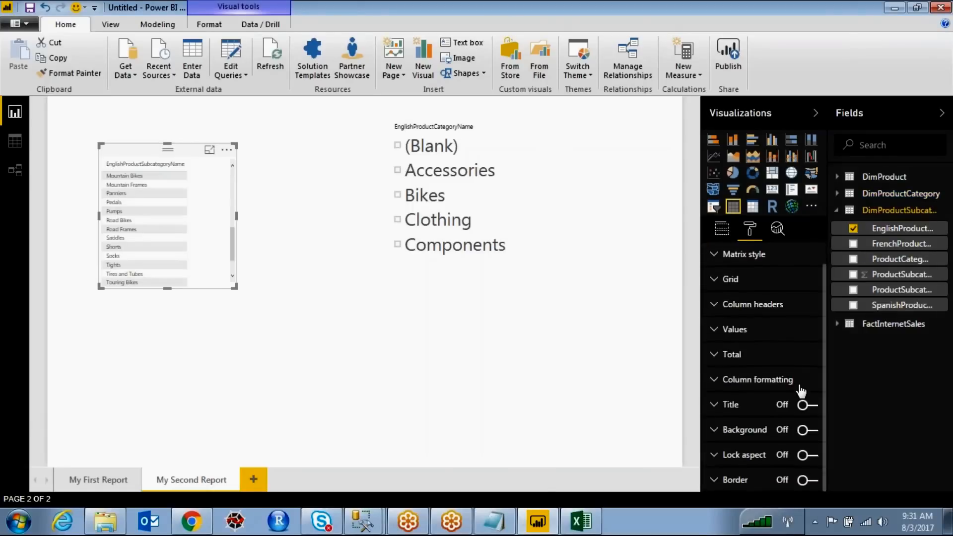
{"action": "left_click", "coordinate": [718, 330]}
{"action": "scroll", "coordinate": [803, 428], "scroll_direction": "down", "scroll_amount": 3}
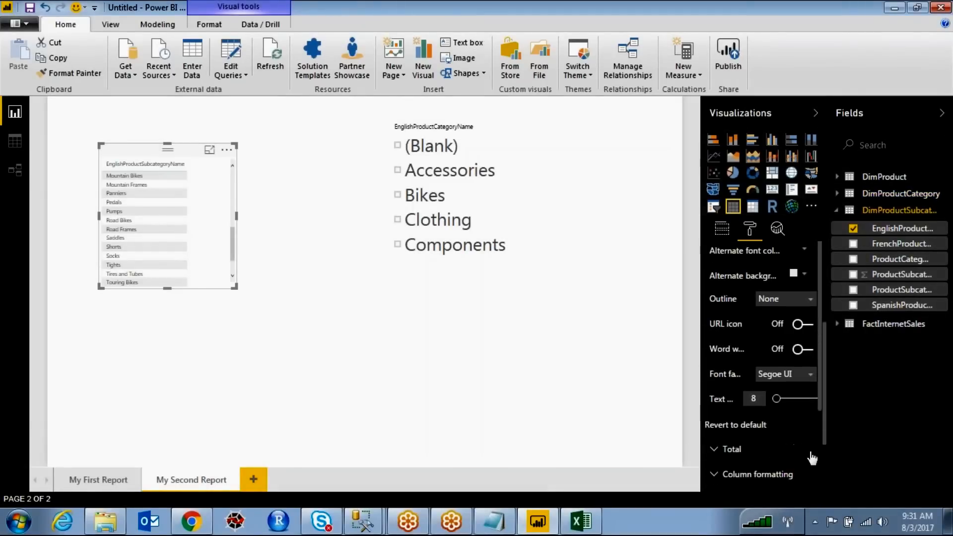
{"action": "left_click_drag", "start_coordinate": [778, 399], "coordinate": [796, 401]}
{"action": "left_click_drag", "start_coordinate": [168, 288], "coordinate": [155, 478]}
{"action": "left_click_drag", "start_coordinate": [186, 146], "coordinate": [204, 118]}
{"action": "left_click", "coordinate": [304, 264]}
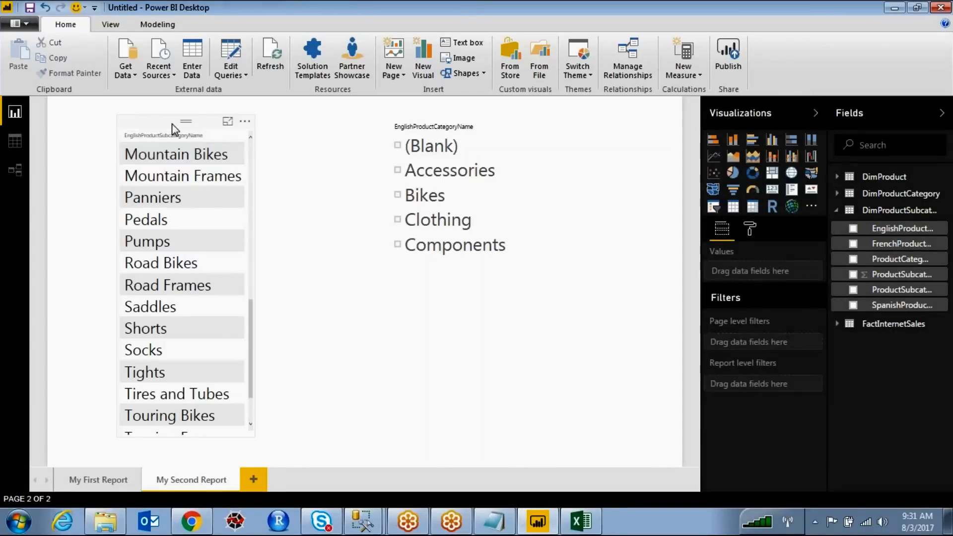
Step: Convert the subcategory table into a slicer and select Bottom Brackets in it
{"action": "left_click", "coordinate": [171, 124]}
{"action": "left_click", "coordinate": [714, 207]}
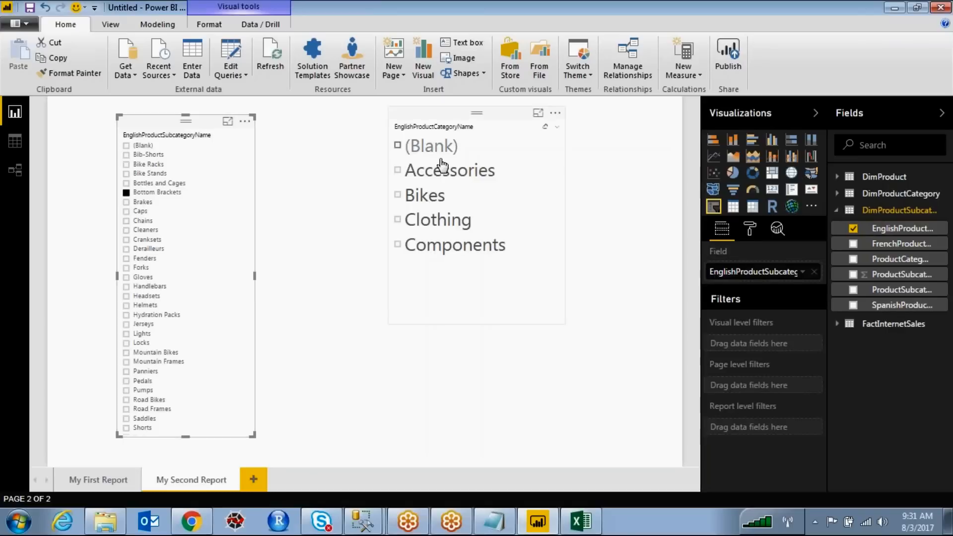
Step: Circle the category slicer's items, clear the annotation, and select Accessories in that slicer
{"action": "left_click", "coordinate": [470, 46]}
{"action": "mouse_move", "coordinate": [471, 120]}
{"action": "left_mouse_down"}
{"action": "mouse_move", "coordinate": [401, 195]}
{"action": "mouse_move", "coordinate": [468, 120]}
{"action": "left_mouse_up"}
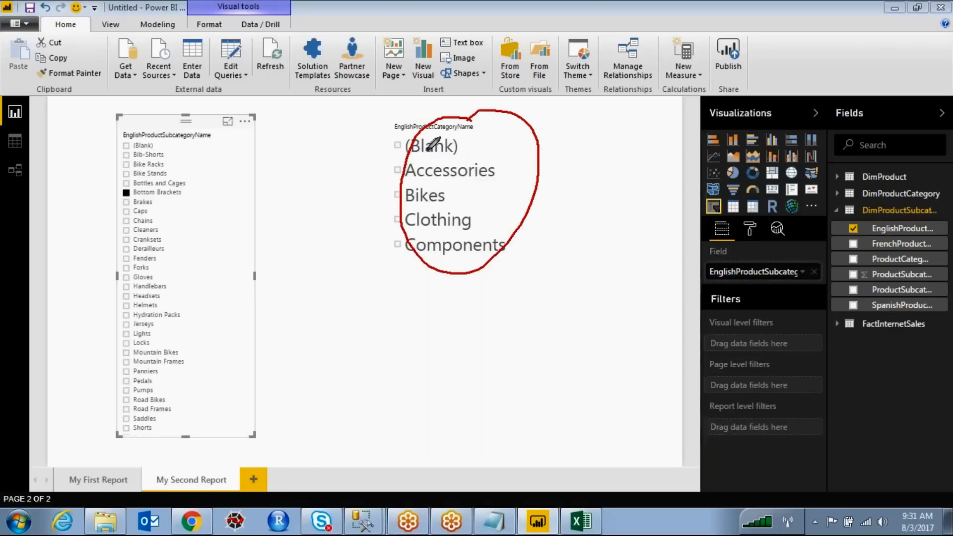
{"action": "key", "text": "Escape"}
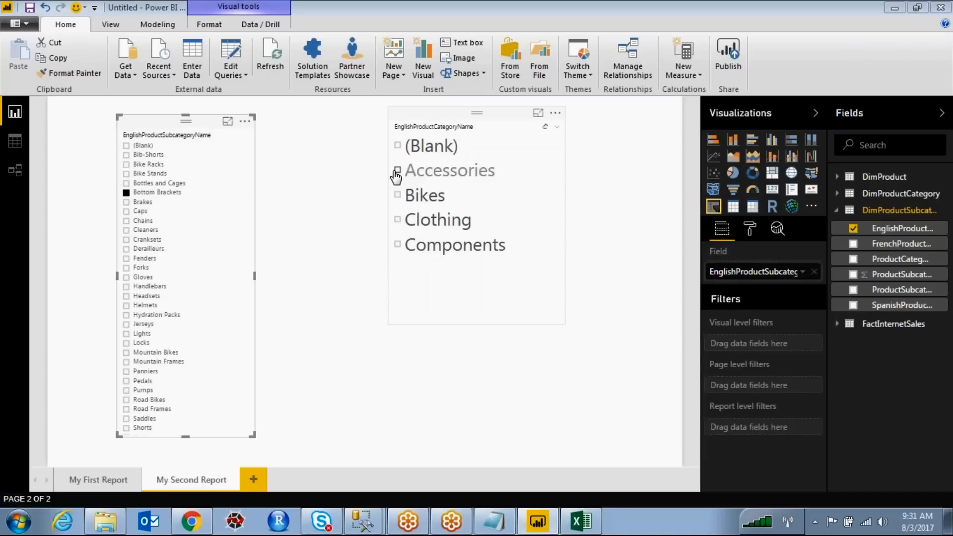
{"action": "left_click", "coordinate": [398, 172]}
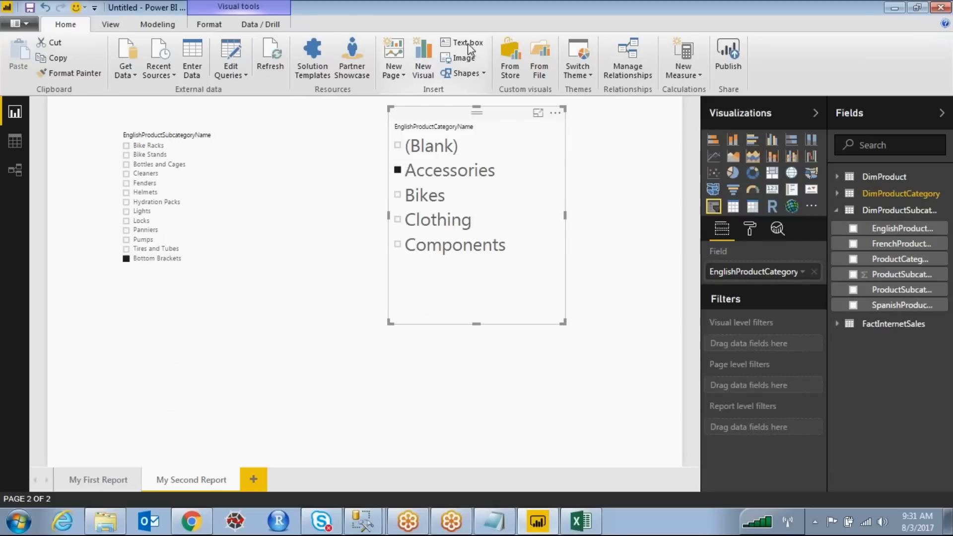
Step: Set the cross filter direction of the DimProductSubcategory–DimProductCategory relationship to Both
{"action": "left_click", "coordinate": [18, 166]}
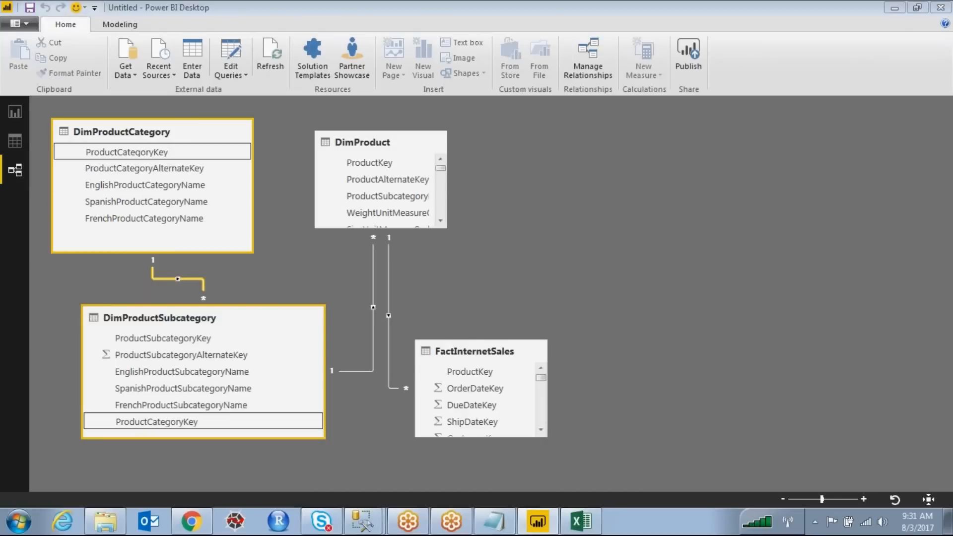
{"action": "double_click", "coordinate": [178, 279]}
{"action": "left_click", "coordinate": [502, 364]}
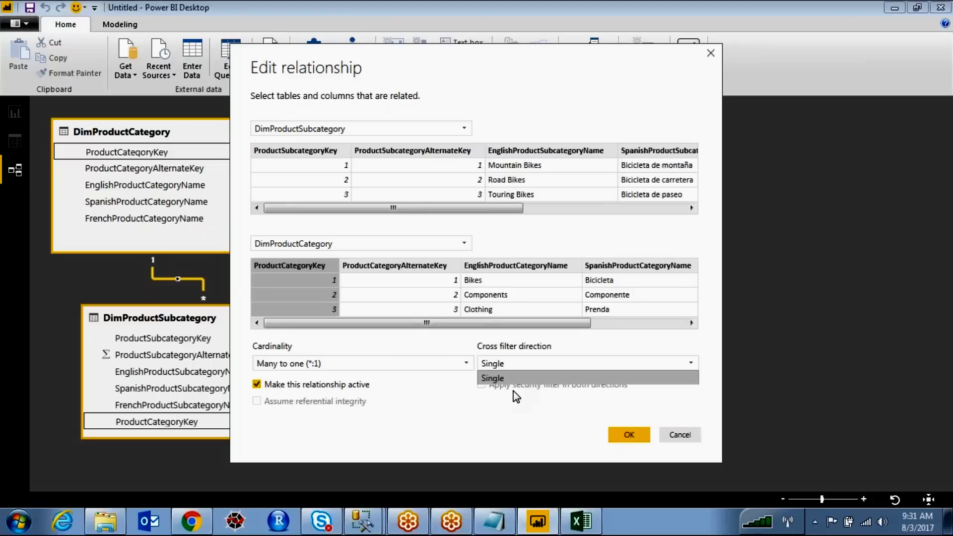
{"action": "left_click", "coordinate": [511, 394]}
{"action": "left_click", "coordinate": [624, 431]}
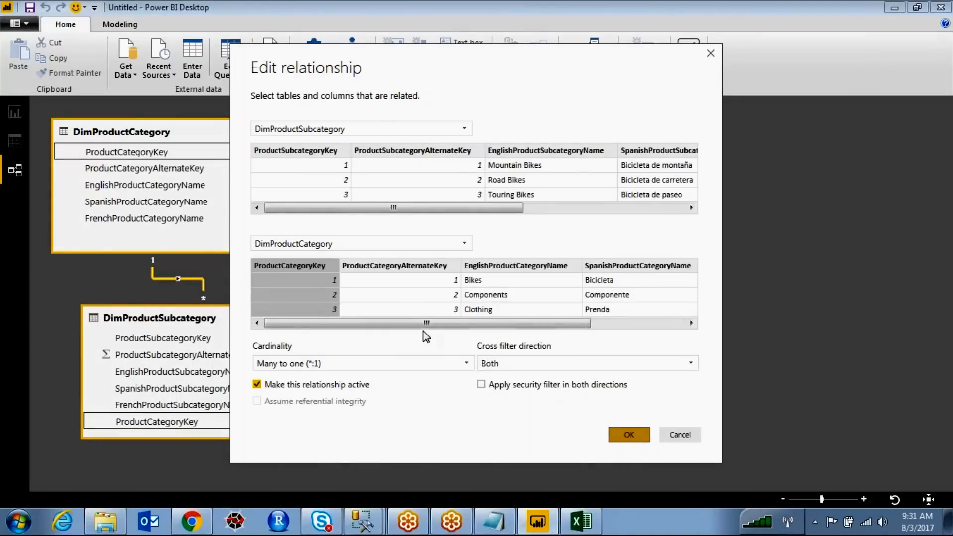
Step: Select Lights in My Second Report's subcategory slicer, and clear the selections of both the category and subcategory slicers
{"action": "left_click", "coordinate": [11, 112]}
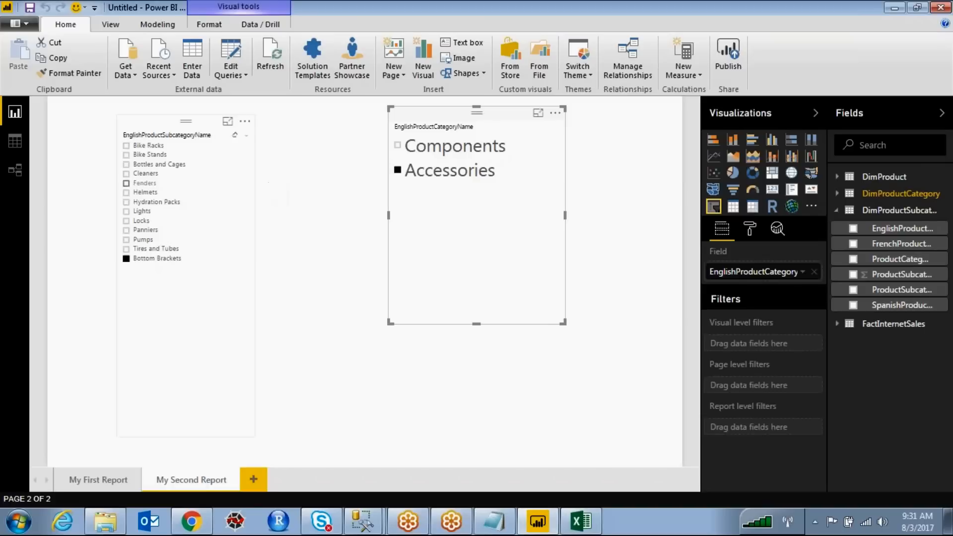
{"action": "left_click", "coordinate": [126, 212]}
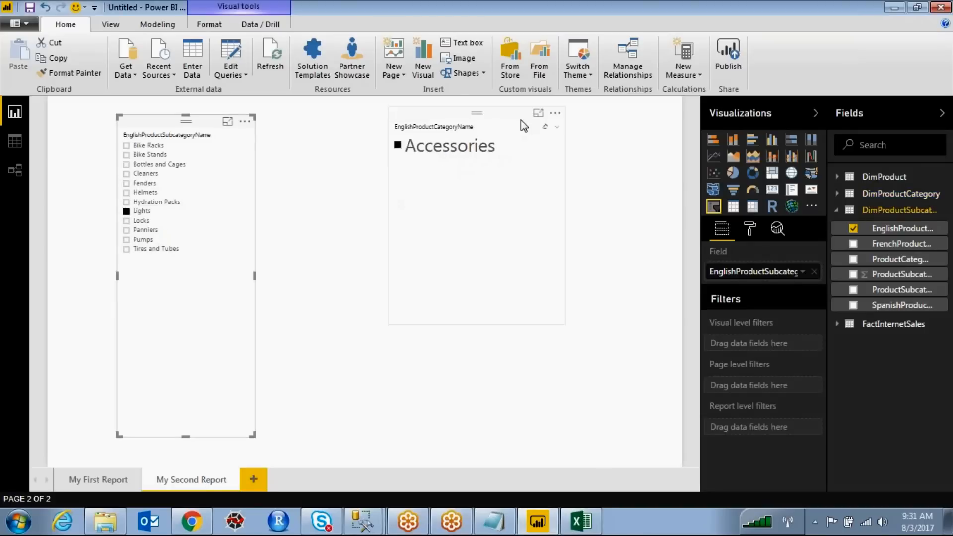
{"action": "left_click", "coordinate": [544, 126]}
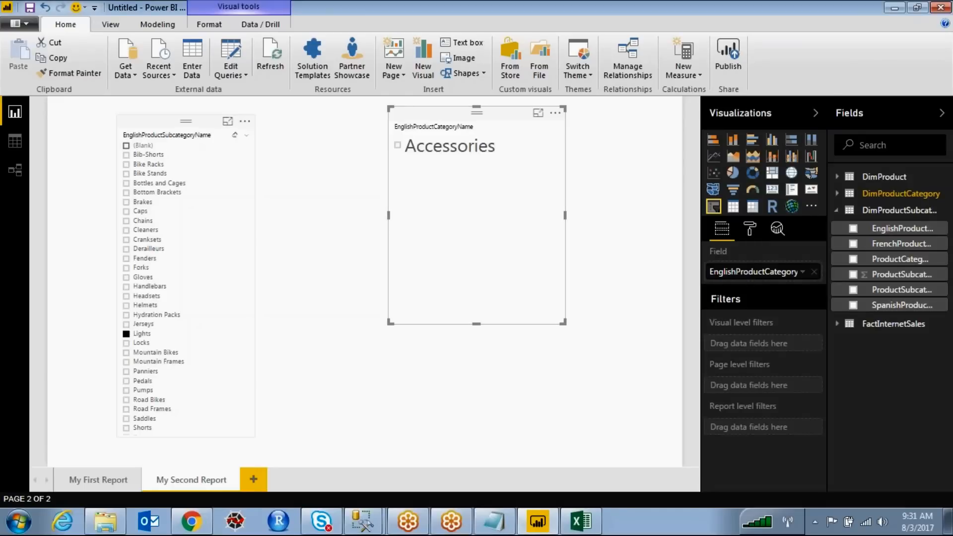
{"action": "left_click", "coordinate": [235, 135]}
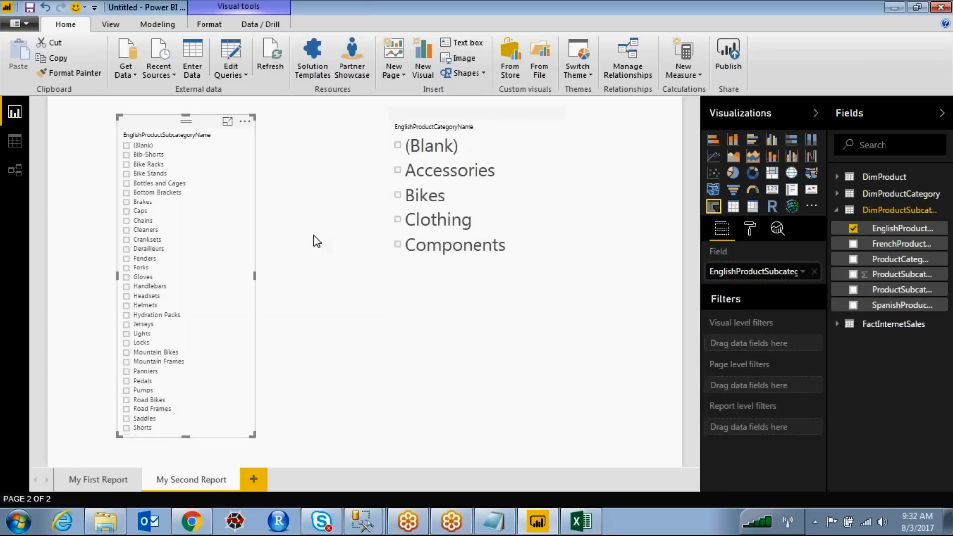
Step: Circle the category slicer and the subcategory slicer with the annotation pen, and clear the markings
{"action": "mouse_move", "coordinate": [411, 139]}
{"action": "left_mouse_down"}
{"action": "mouse_move", "coordinate": [392, 198]}
{"action": "mouse_move", "coordinate": [411, 73]}
{"action": "left_mouse_up"}
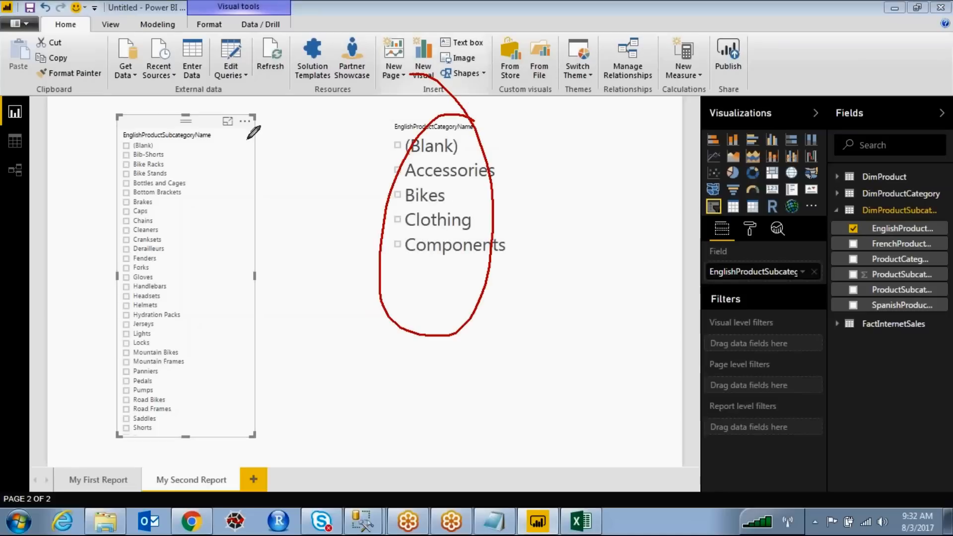
{"action": "left_click_drag", "start_coordinate": [201, 122], "coordinate": [238, 362]}
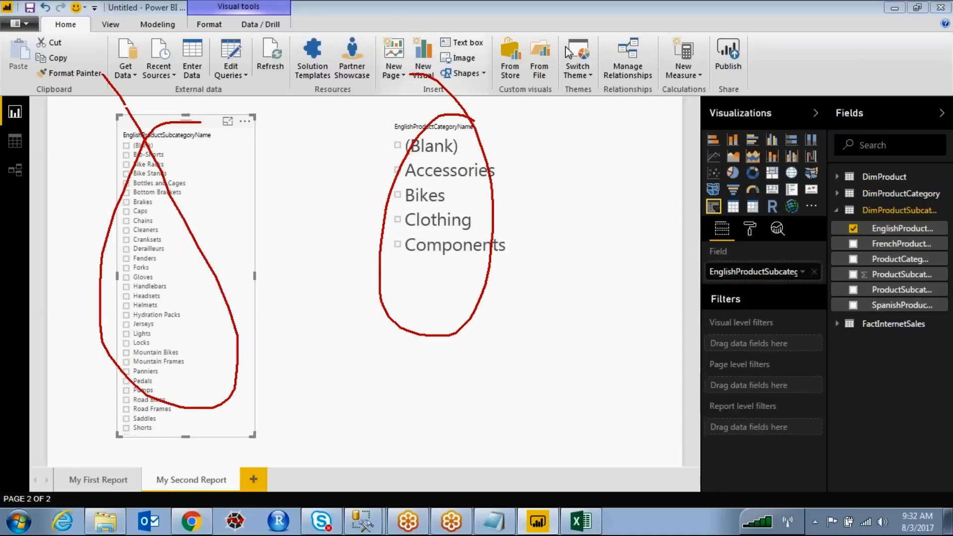
{"action": "key", "text": "Escape"}
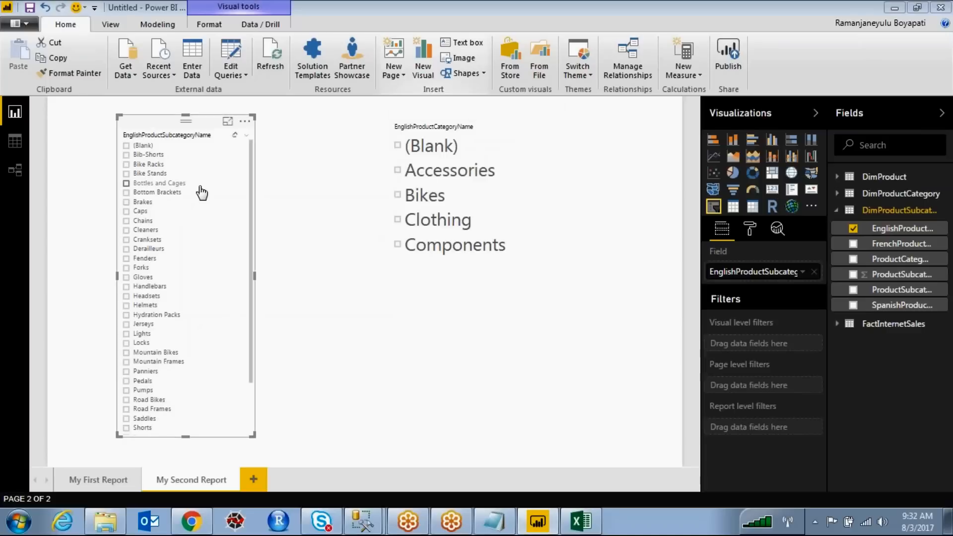
Step: Select Forks, Cleaners, Caps, Bottles and Cages, (Blank), Hydration Packs and Road Bikes one after another in the subcategory slicer
{"action": "left_click", "coordinate": [126, 269]}
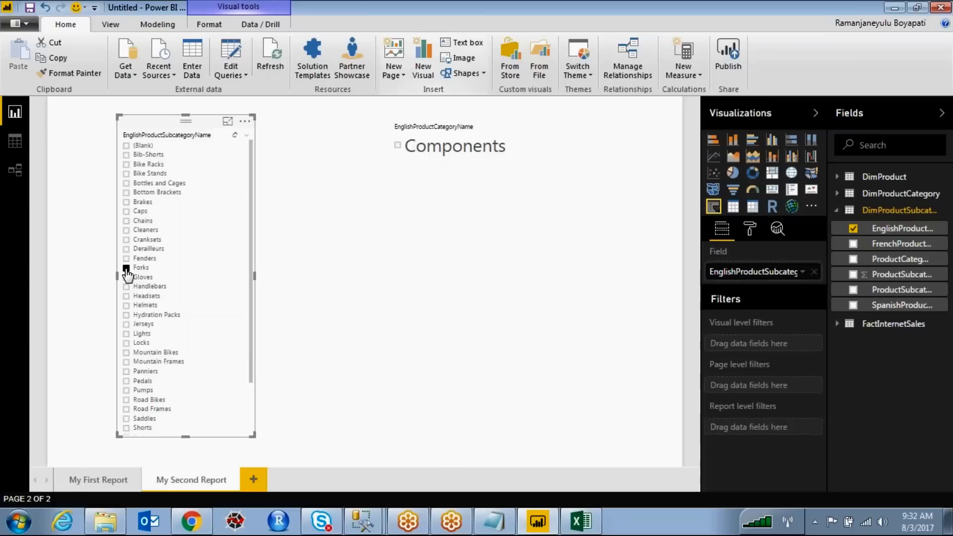
{"action": "left_click", "coordinate": [130, 232]}
{"action": "left_click", "coordinate": [128, 213]}
{"action": "left_click", "coordinate": [130, 183]}
{"action": "left_click", "coordinate": [128, 145]}
{"action": "left_click", "coordinate": [127, 315]}
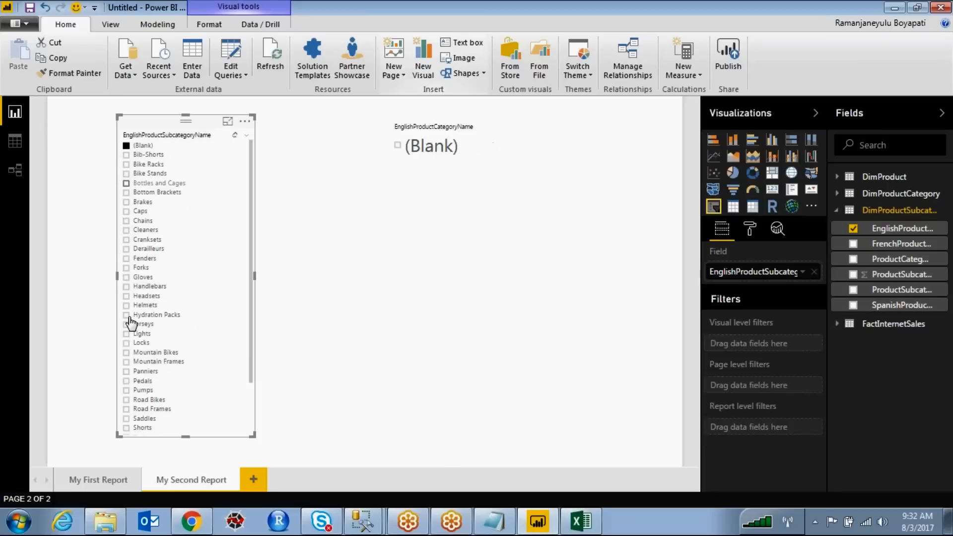
{"action": "left_click", "coordinate": [128, 399]}
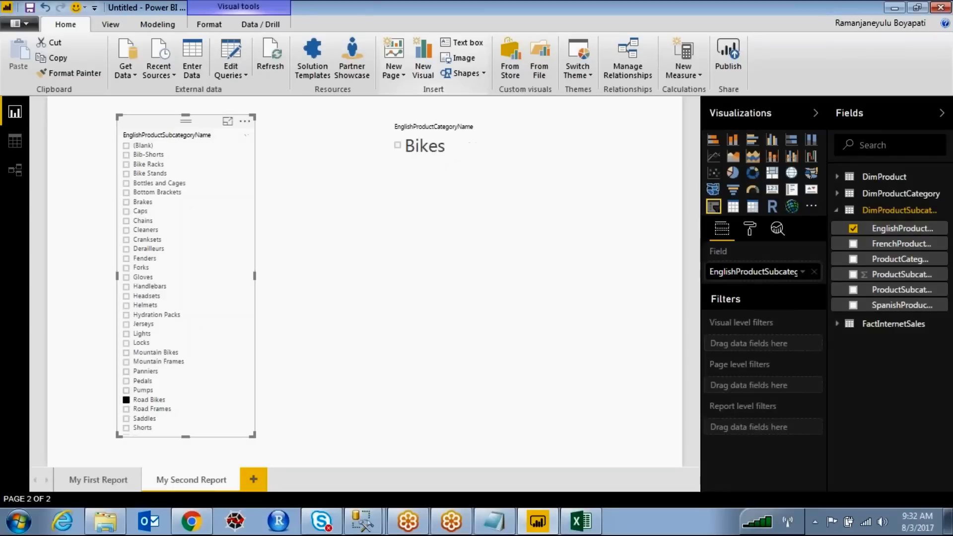
Step: Review the cross filter direction of the DimProductSubcategory–DimProductCategory relationship, and close its settings without changes
{"action": "left_click", "coordinate": [20, 177]}
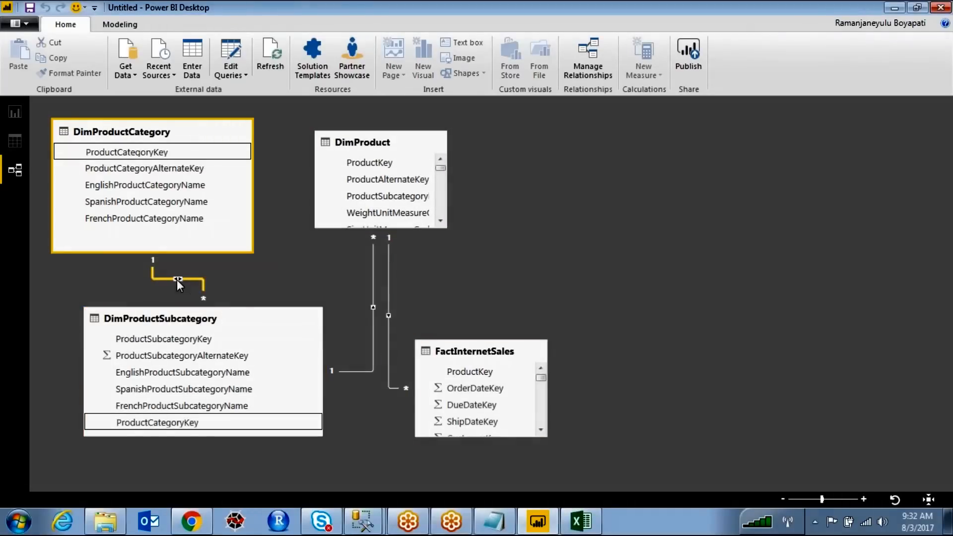
{"action": "double_click", "coordinate": [176, 279]}
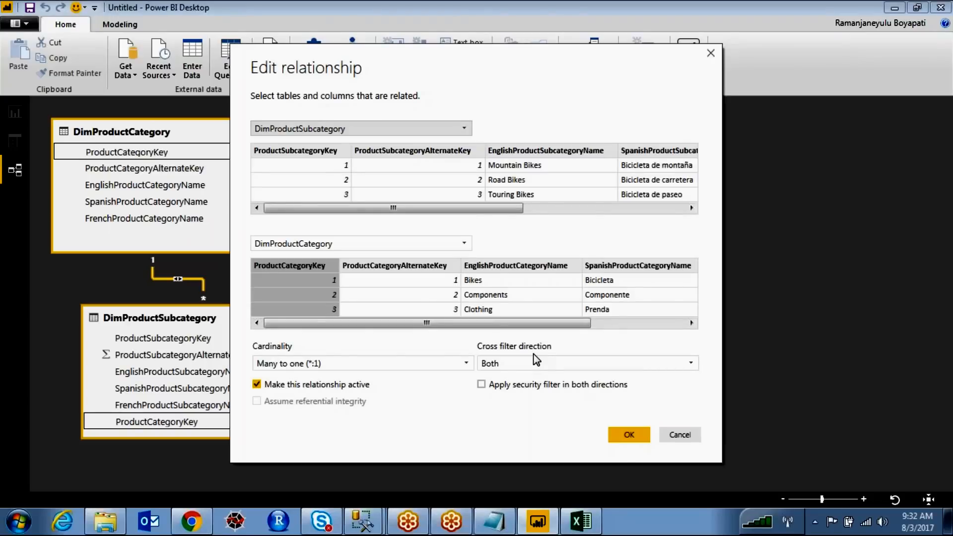
{"action": "left_click", "coordinate": [680, 435]}
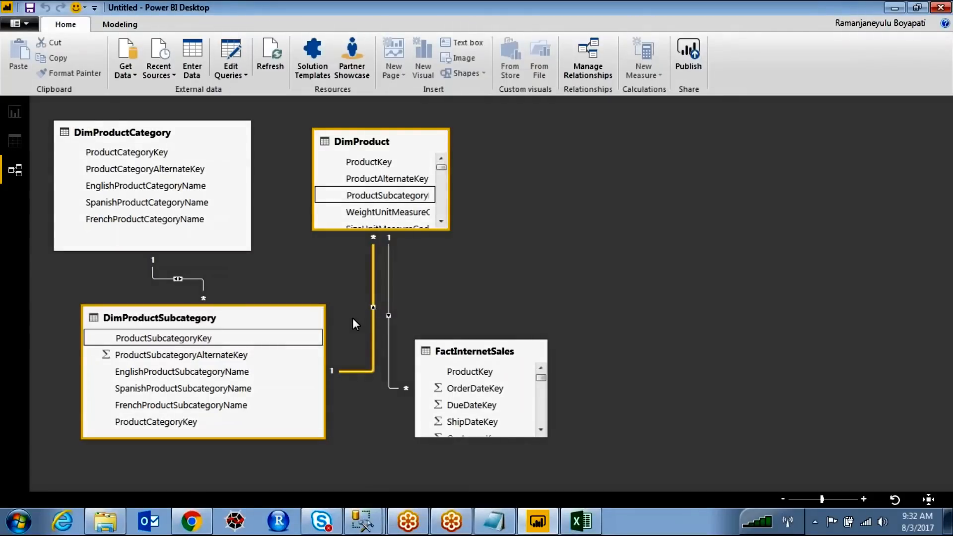
Step: Delete the DimProduct–DimProductSubcategory relationship and create a new one linking DimProductSubcategory's ProductSubcategoryKey to DimProduct's ProductKey
{"action": "key", "text": "Delete"}
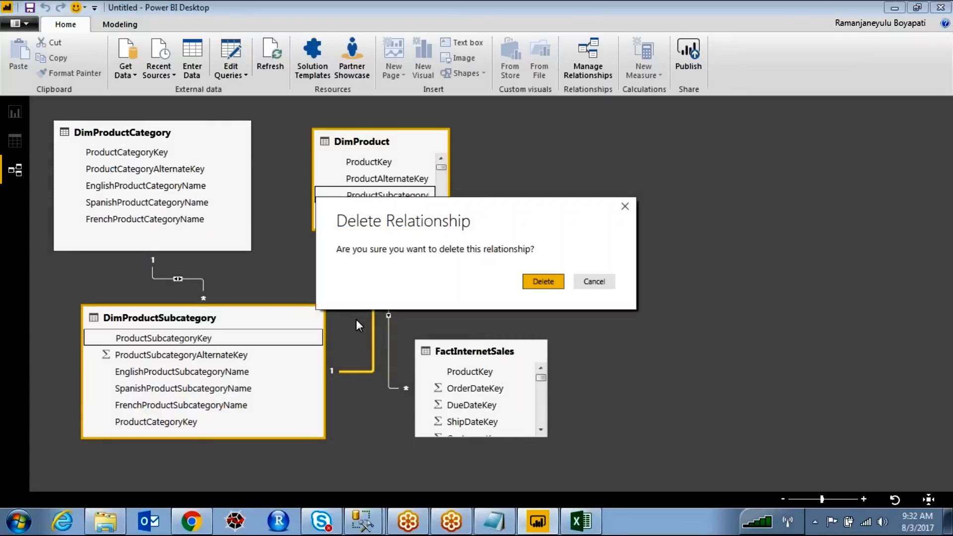
{"action": "left_click", "coordinate": [529, 287]}
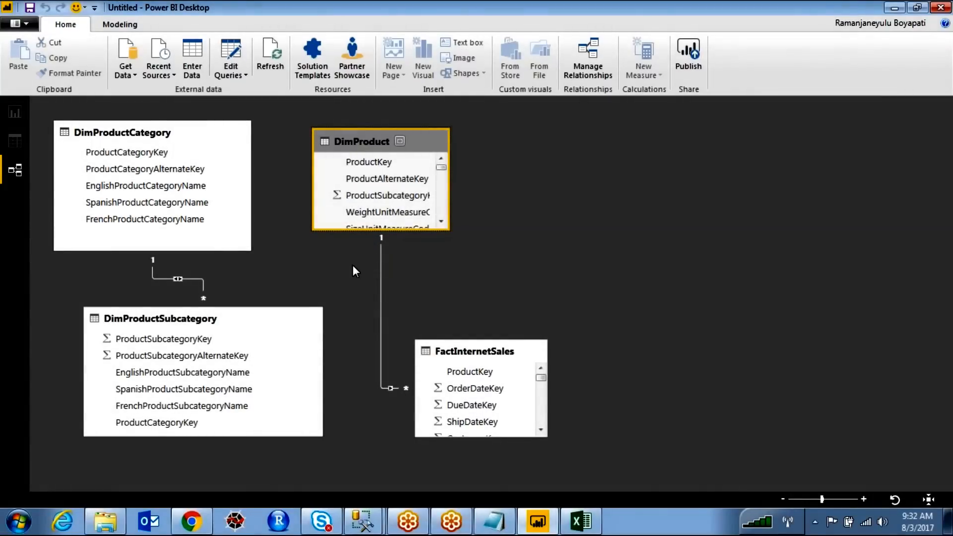
{"action": "left_click", "coordinate": [182, 424]}
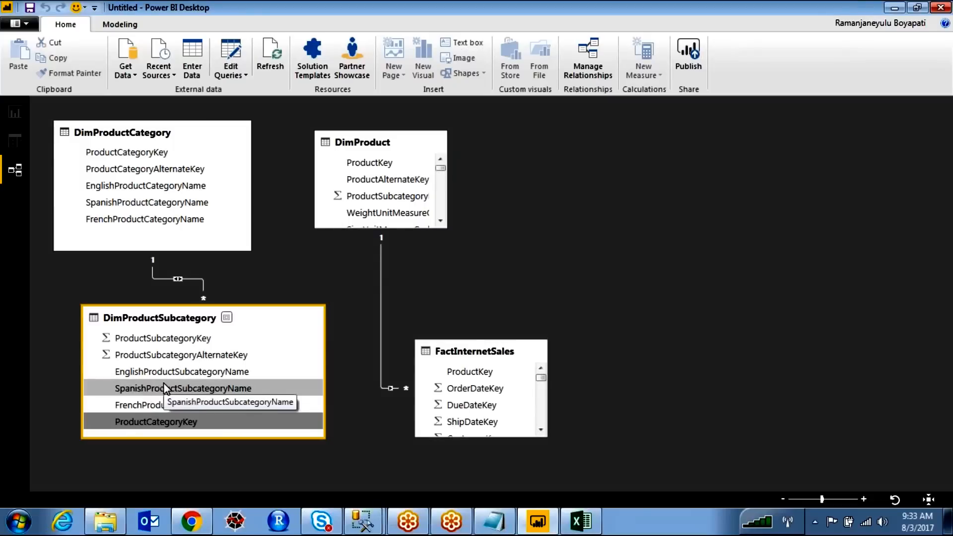
{"action": "left_click_drag", "start_coordinate": [168, 340], "coordinate": [360, 165]}
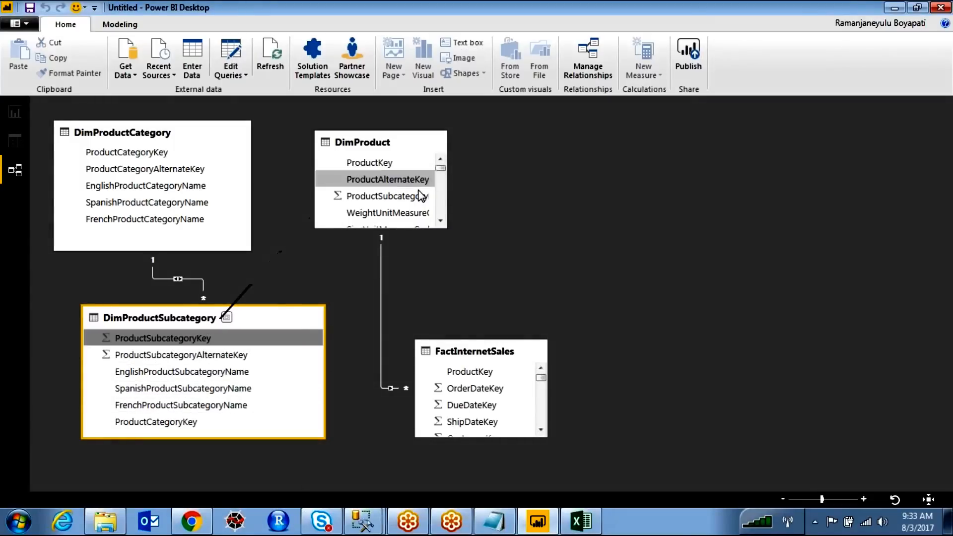
{"action": "left_click_drag", "start_coordinate": [442, 168], "coordinate": [444, 214]}
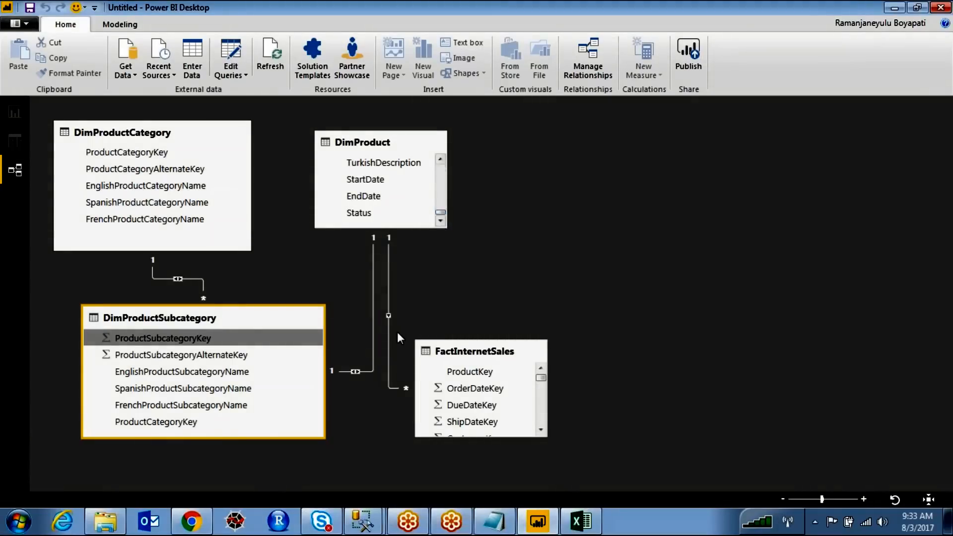
Step: Edit the new DimProductSubcategory–DimProduct relationship so that it uses DimProduct's ProductSubcategoryKey column
{"action": "left_click", "coordinate": [354, 372]}
{"action": "double_click", "coordinate": [355, 371]}
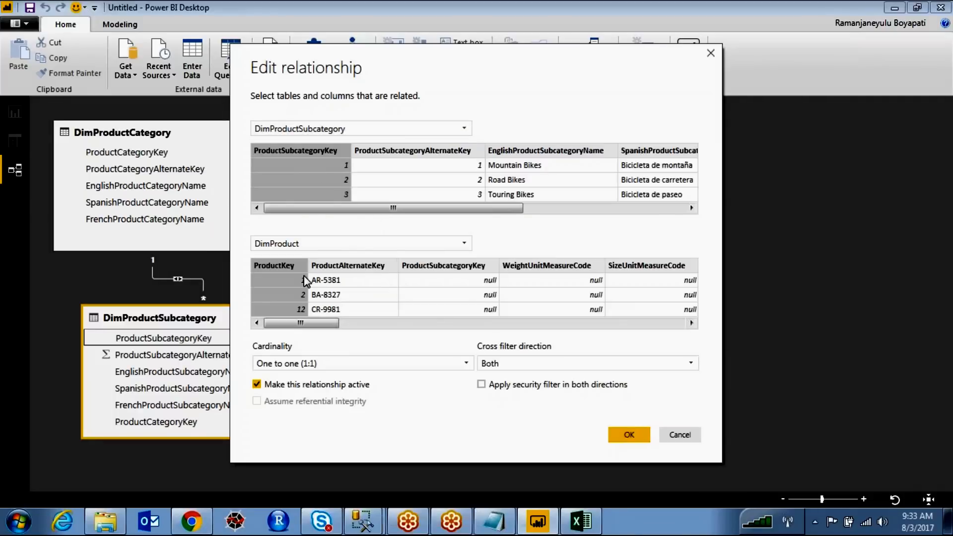
{"action": "left_click", "coordinate": [463, 51]}
{"action": "left_click_drag", "start_coordinate": [266, 277], "coordinate": [292, 249]}
{"action": "left_click", "coordinate": [439, 42]}
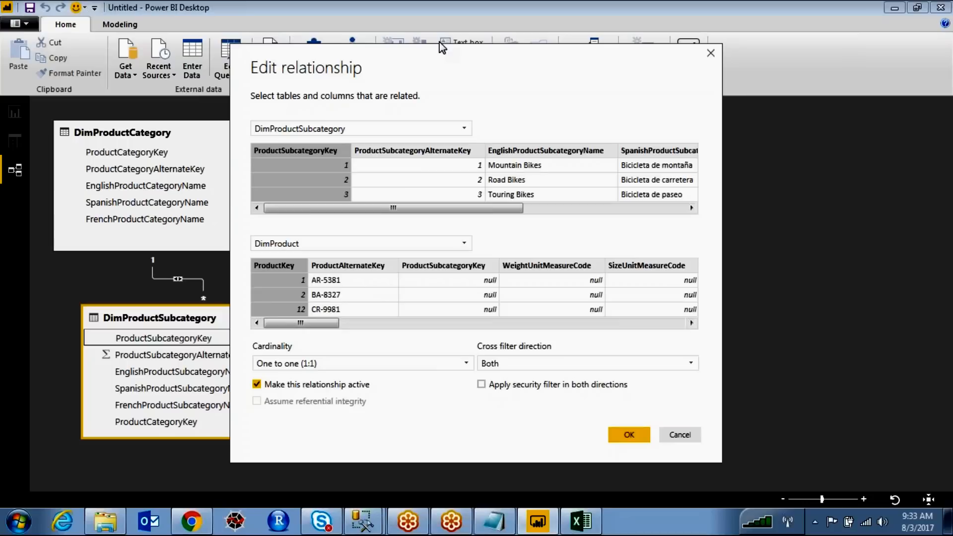
{"action": "left_click_drag", "start_coordinate": [329, 324], "coordinate": [310, 341]}
{"action": "left_click", "coordinate": [449, 273]}
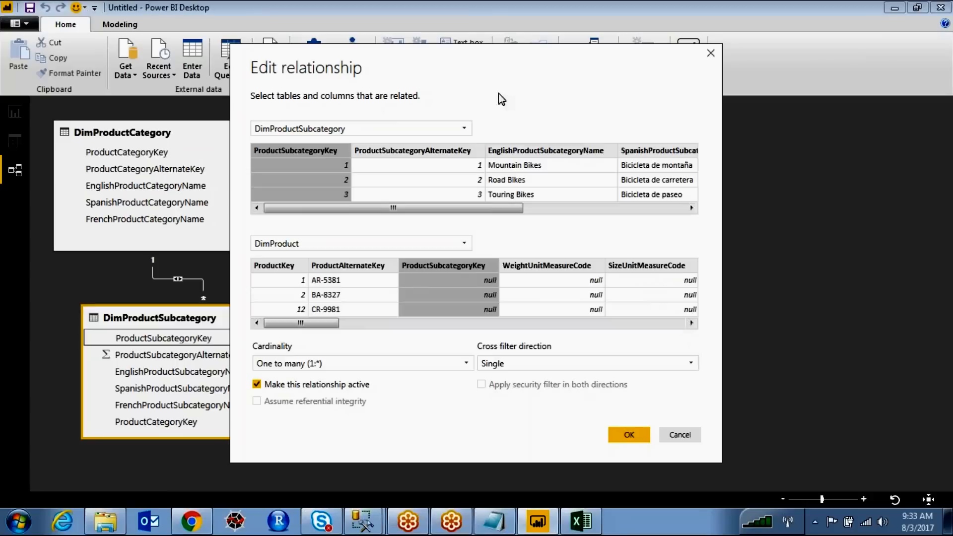
Step: Circle both ProductSubcategoryKey columns in the relationship settings, clear the markings, and apply the relationship change
{"action": "mouse_move", "coordinate": [344, 137]}
{"action": "left_mouse_down"}
{"action": "mouse_move", "coordinate": [265, 171]}
{"action": "mouse_move", "coordinate": [347, 144]}
{"action": "left_mouse_up"}
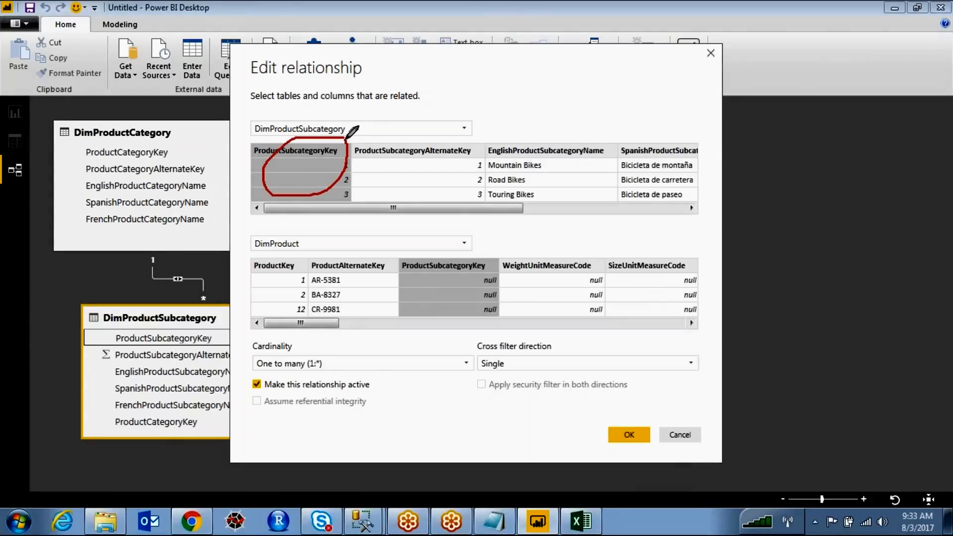
{"action": "mouse_move", "coordinate": [465, 262]}
{"action": "left_mouse_down"}
{"action": "mouse_move", "coordinate": [449, 256]}
{"action": "mouse_move", "coordinate": [488, 297]}
{"action": "left_mouse_up"}
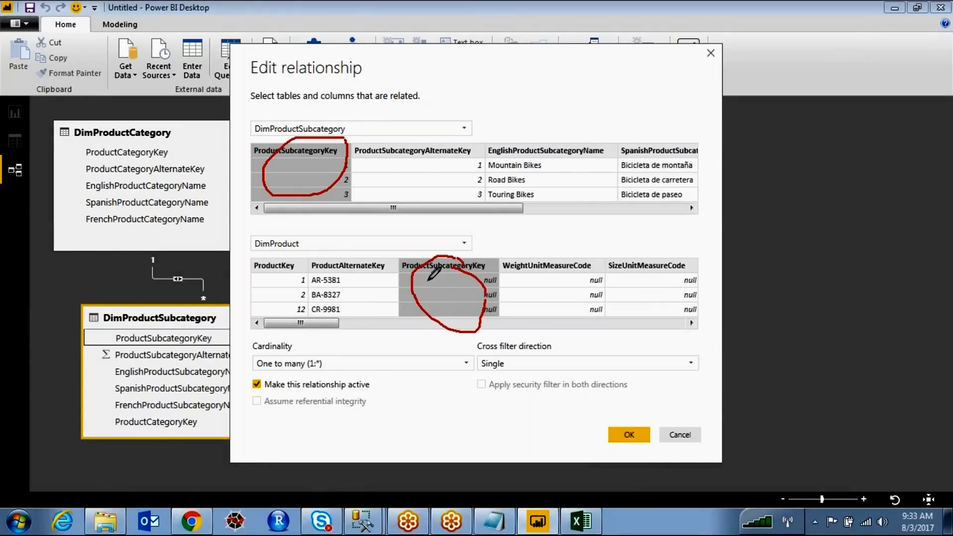
{"action": "key", "text": "Escape"}
{"action": "left_click", "coordinate": [617, 433]}
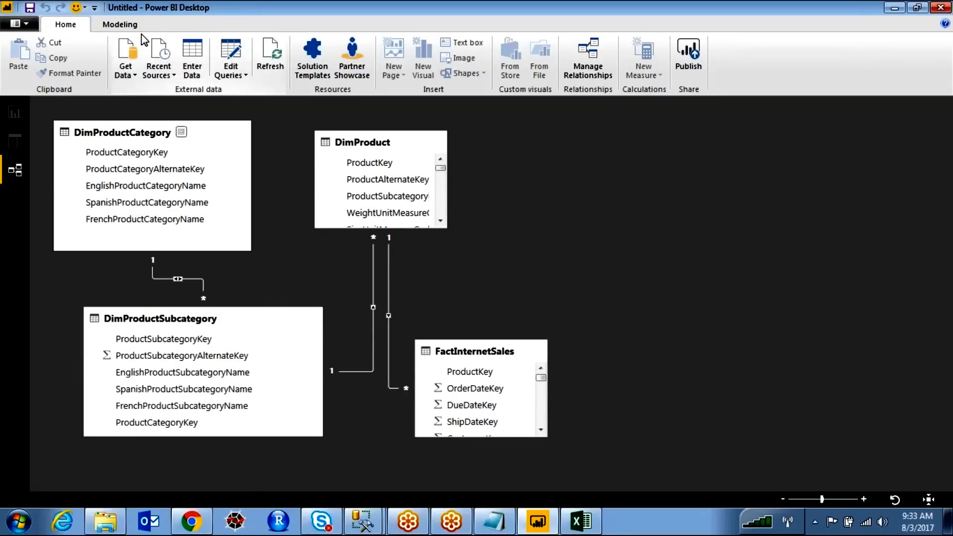
Step: Display the synonyms of the FactInternetSales table and open the table name's synonym entry for editing
{"action": "left_click", "coordinate": [121, 25]}
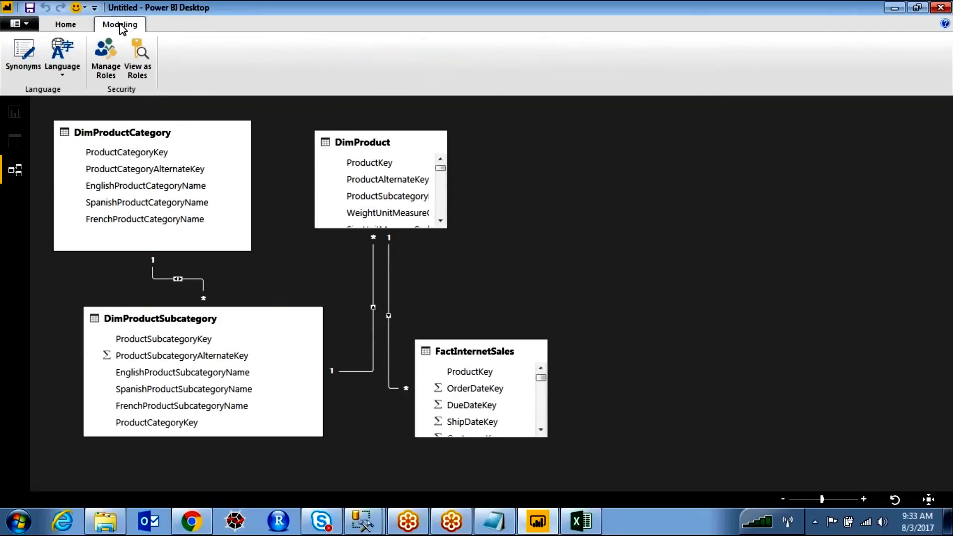
{"action": "left_click", "coordinate": [32, 51]}
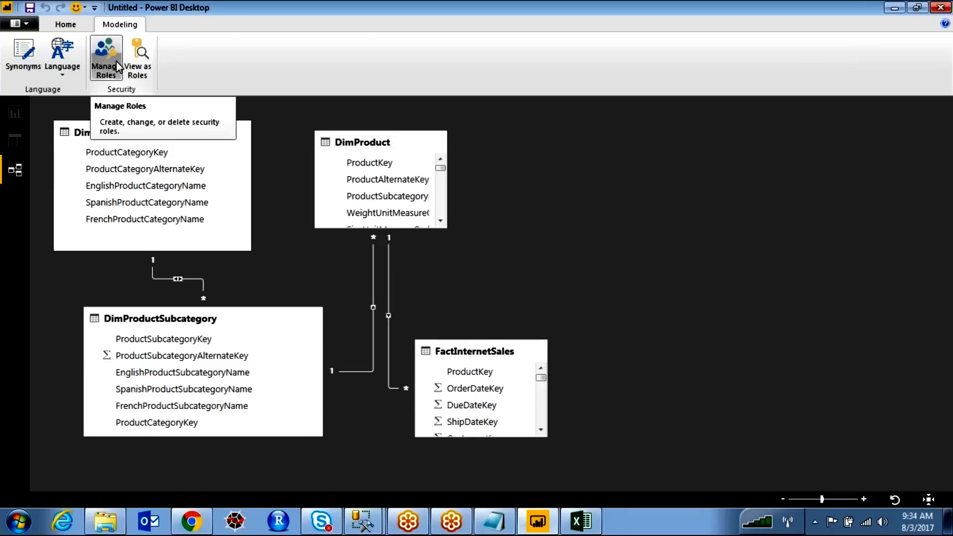
{"action": "left_click", "coordinate": [27, 51]}
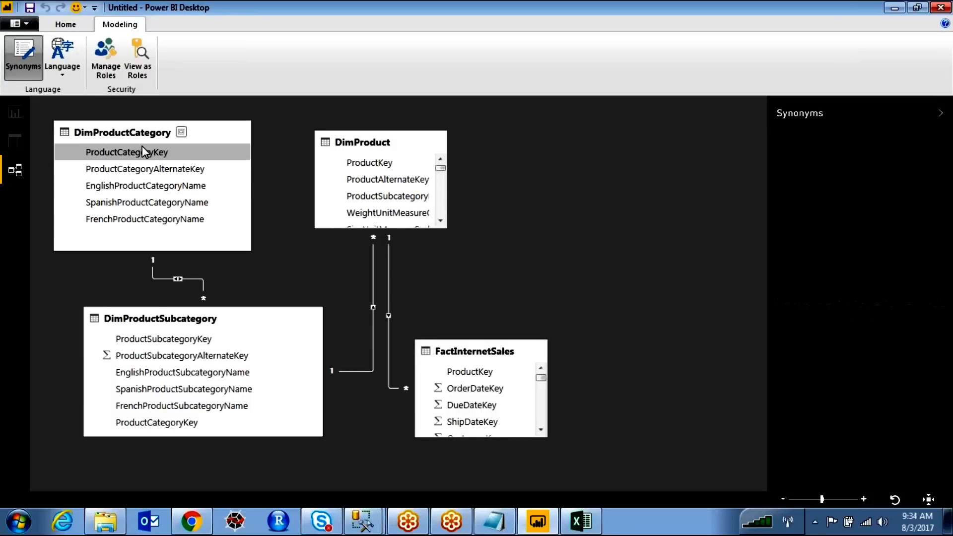
{"action": "left_click", "coordinate": [478, 352]}
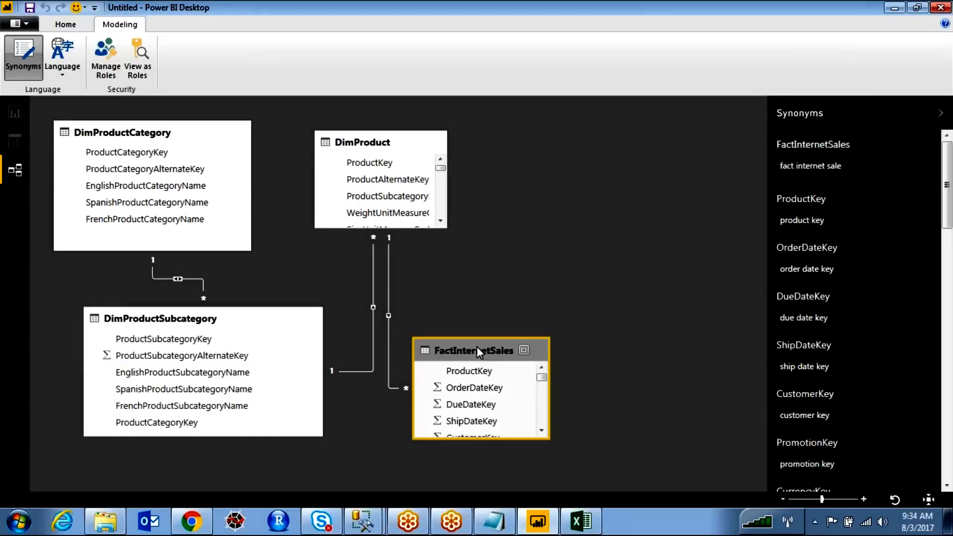
{"action": "left_click_drag", "start_coordinate": [544, 376], "coordinate": [545, 426]}
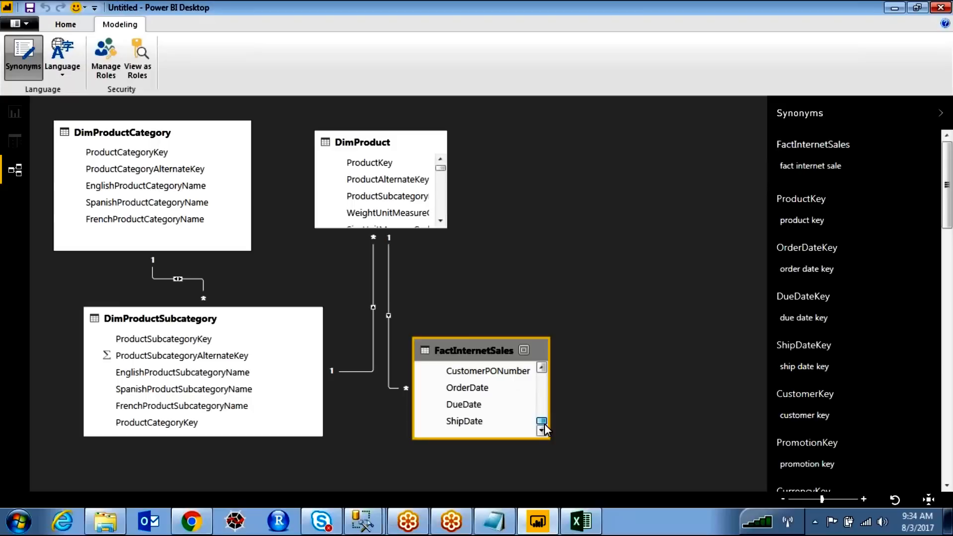
{"action": "left_click_drag", "start_coordinate": [947, 166], "coordinate": [934, 145]}
{"action": "left_click", "coordinate": [859, 165]}
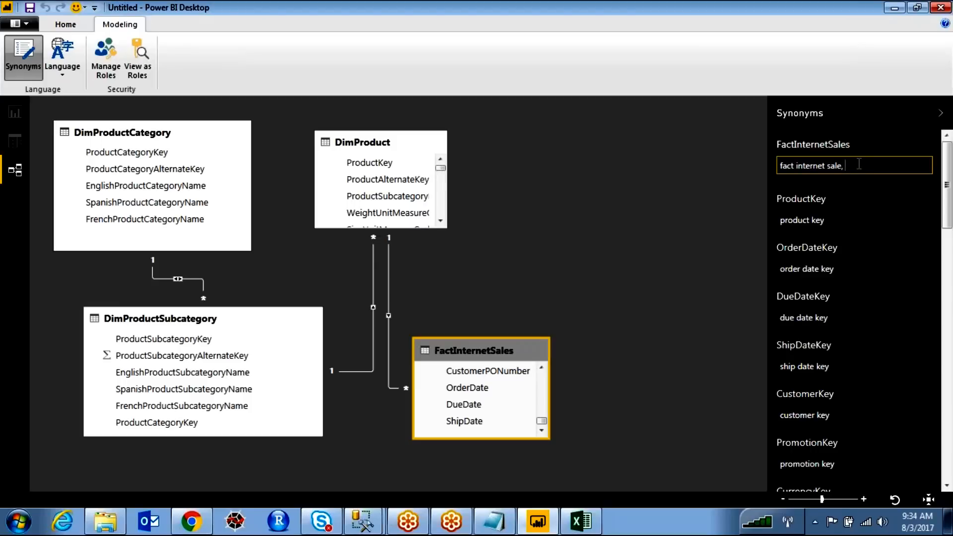
Step: Try to add "sales amt" as a synonym for the SalesAmount column of FactInternetSales
{"action": "left_click_drag", "start_coordinate": [947, 196], "coordinate": [947, 422]}
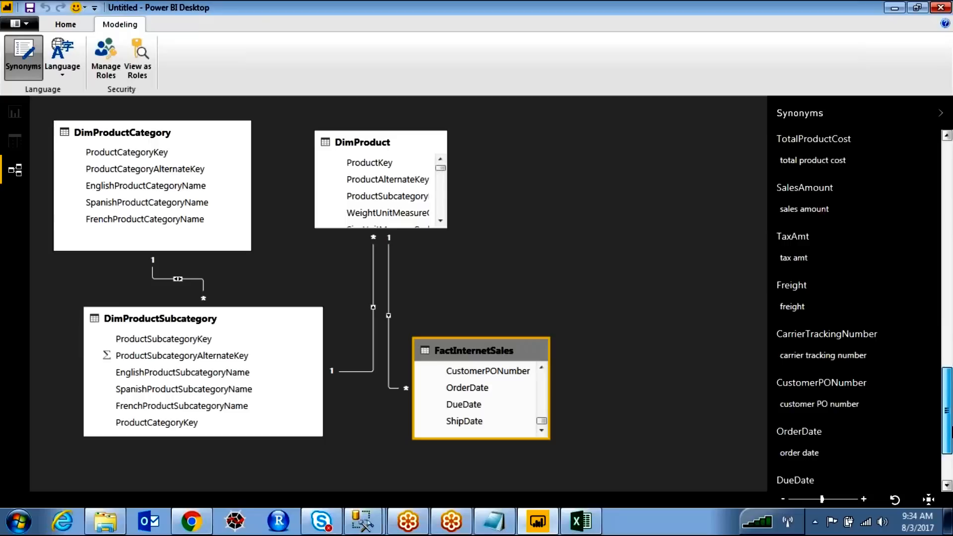
{"action": "left_click", "coordinate": [845, 206]}
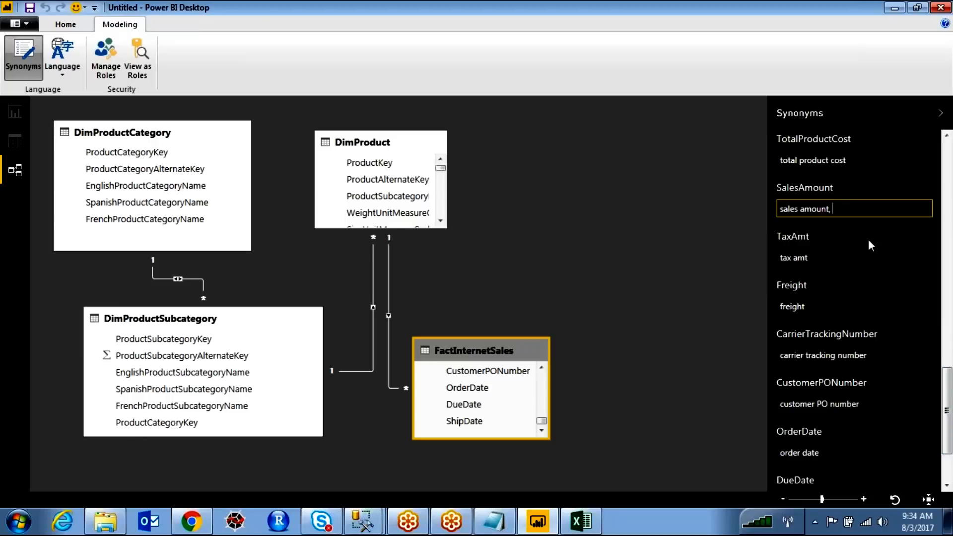
{"action": "type", "text": "sales amt"}
{"action": "key", "text": "Return"}
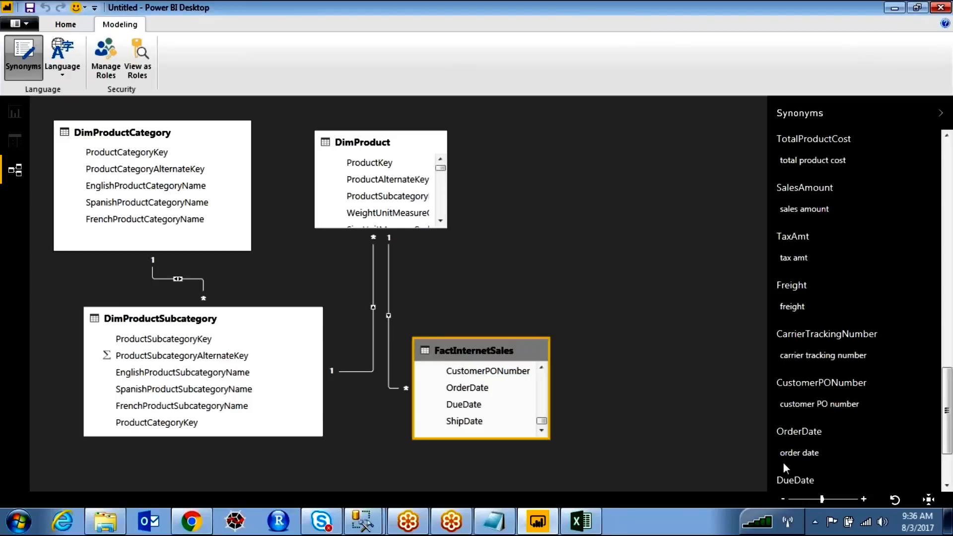